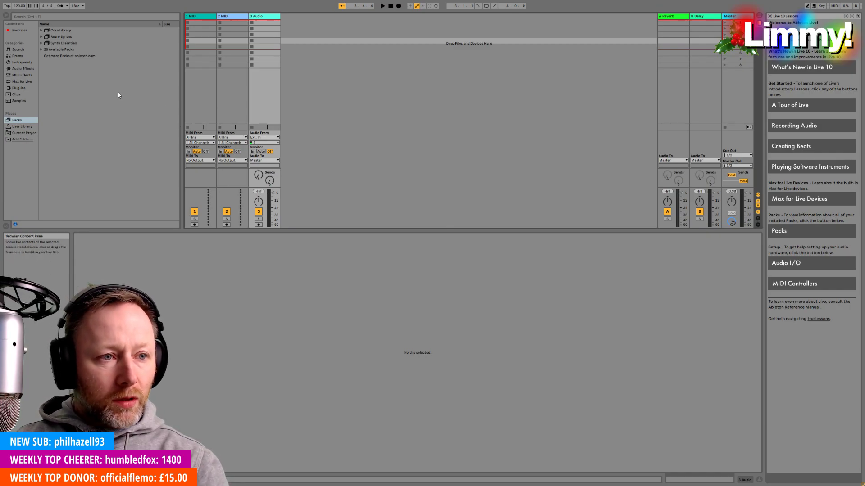
Audition the 707, 909, 808 and 606 Core Kits in the Drums category of the browser.
left_click(17, 56)
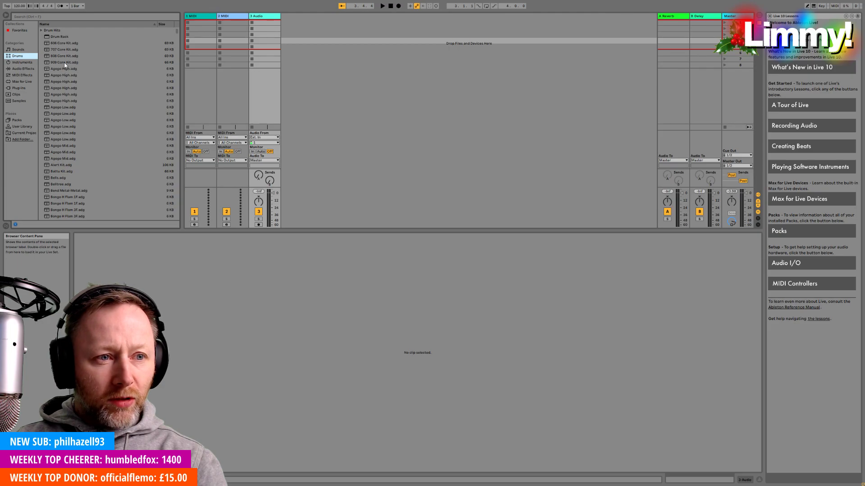
left_click(65, 50)
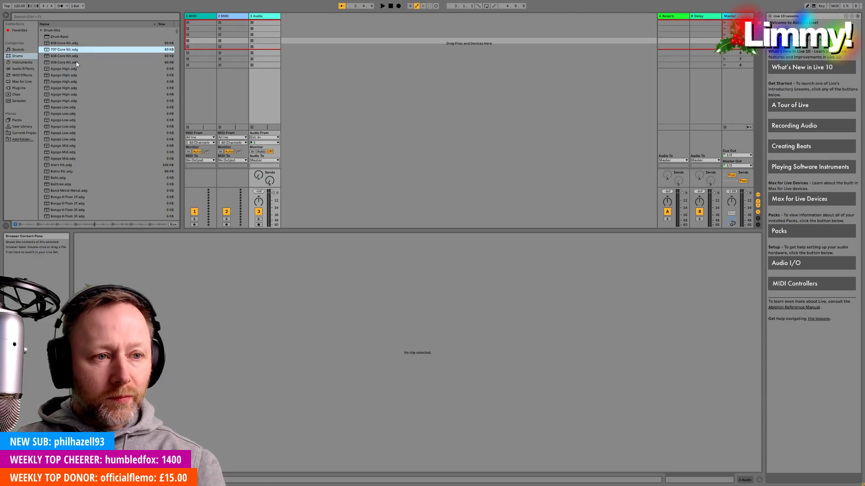
left_click(73, 62)
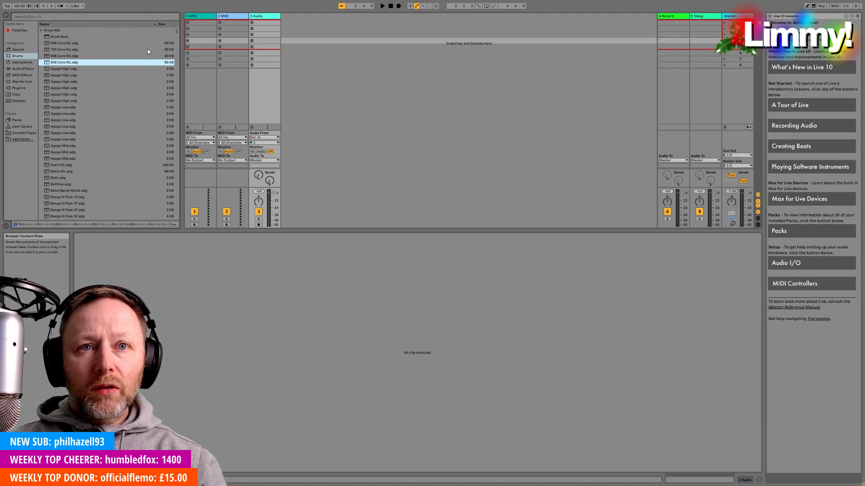
left_click(78, 57)
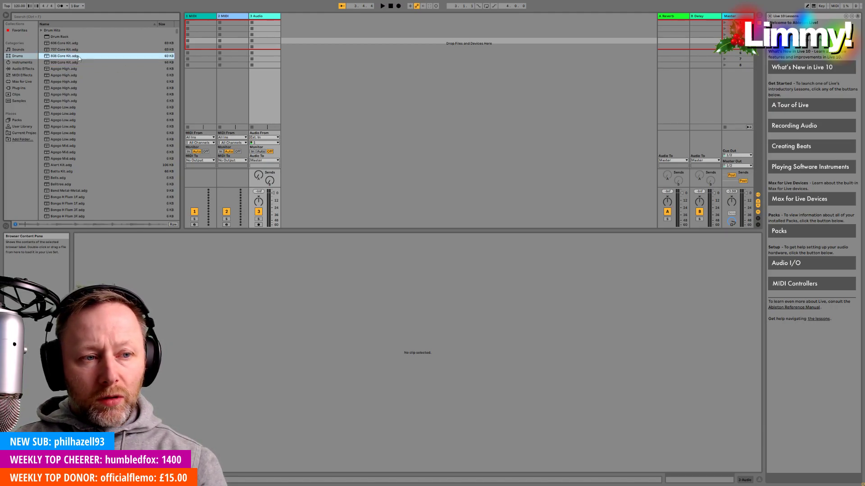
left_click(80, 51)
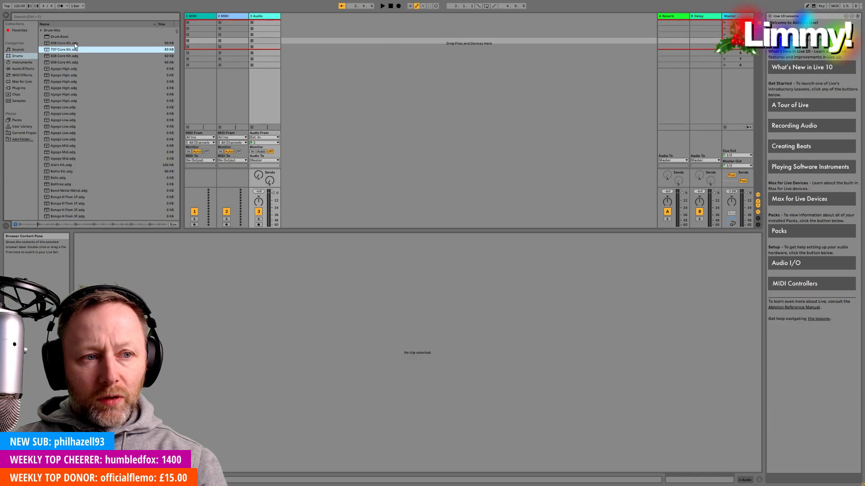
left_click(75, 44)
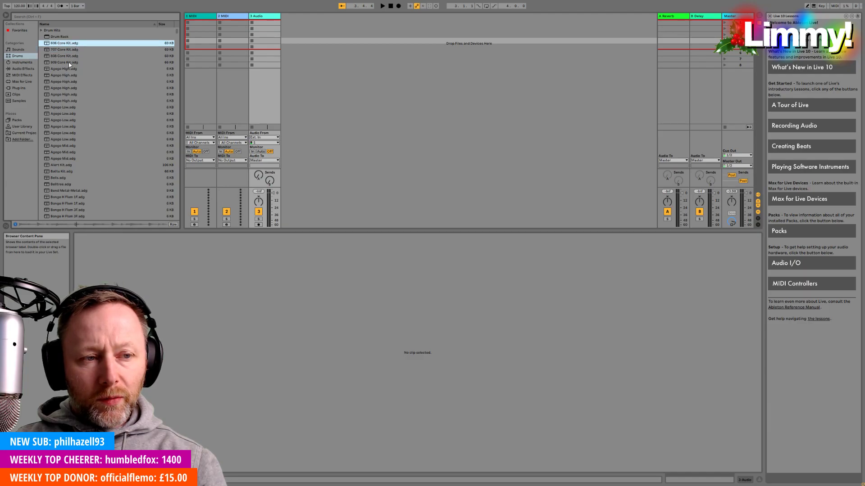
Load the 909 Core Kit onto the first MIDI track and create an empty MIDI clip in its first slot.
left_click(69, 63)
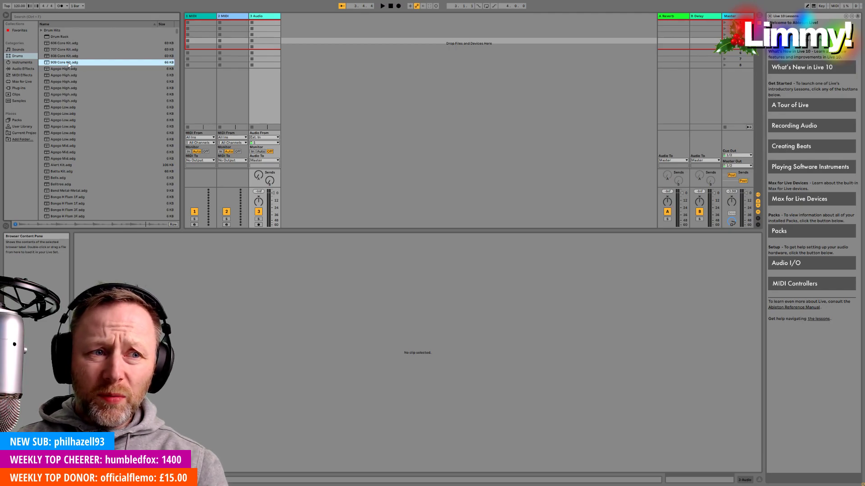
left_click(197, 15)
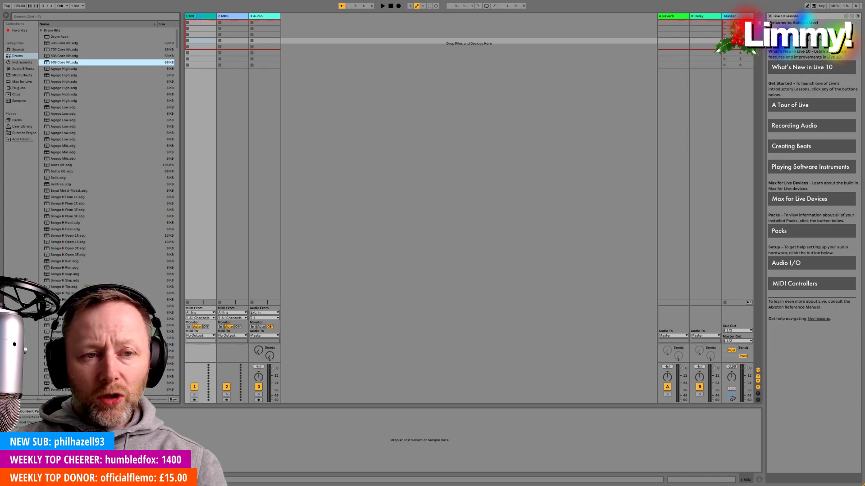
key("Return")
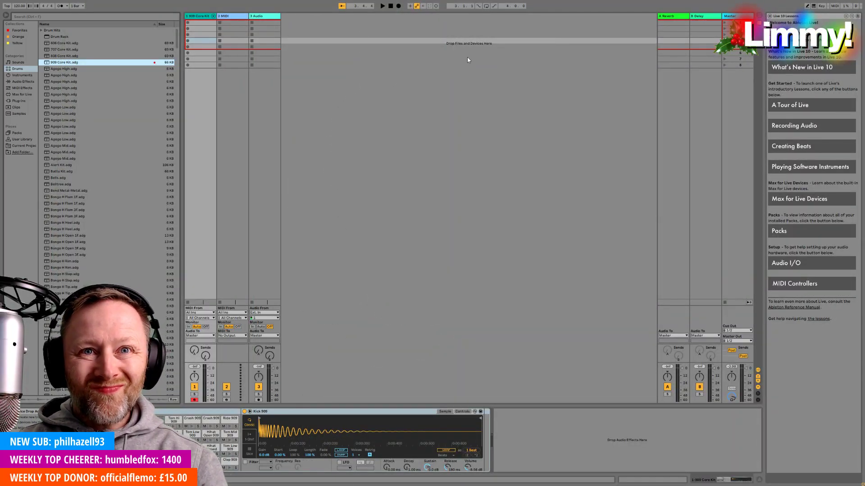
double_click(201, 22)
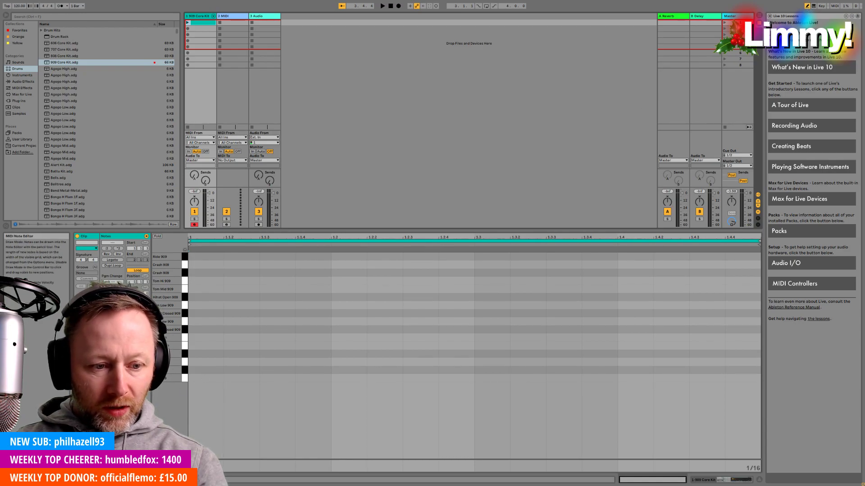
Shorten the clip's loop to two beats and draw a Kick 909 note at the start of each beat.
left_click_drag(141, 292, 140, 296)
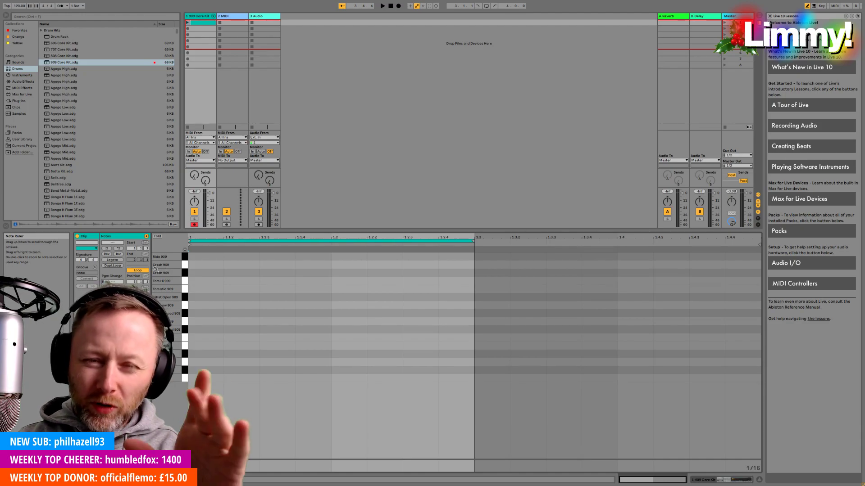
left_click(200, 378)
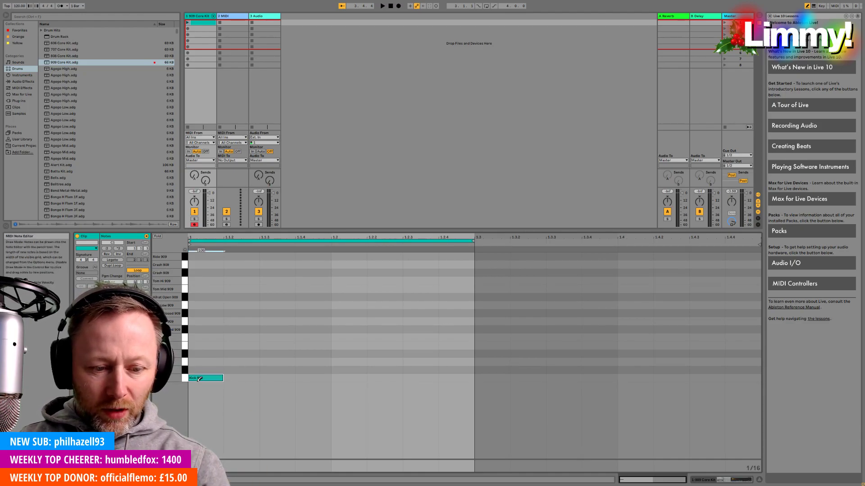
left_click(350, 379)
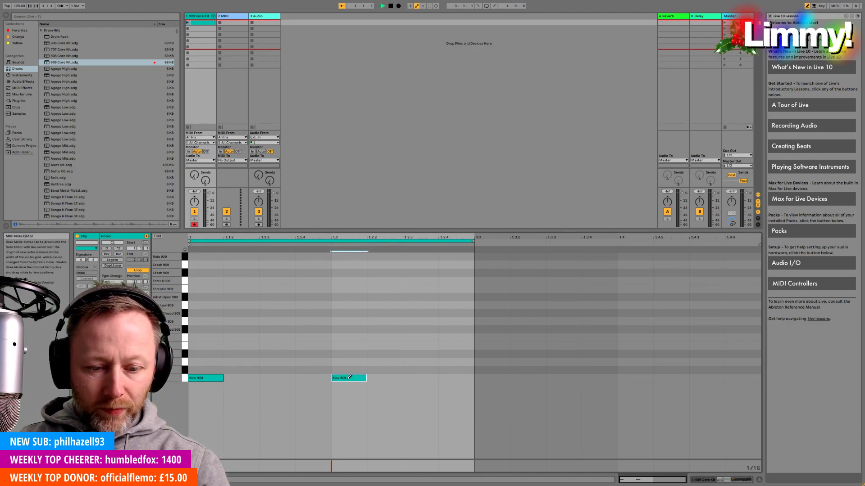
Play the looping kick clip and set the project tempo to 123 BPM.
key("space")
left_click_drag(23, 10, 21, 9)
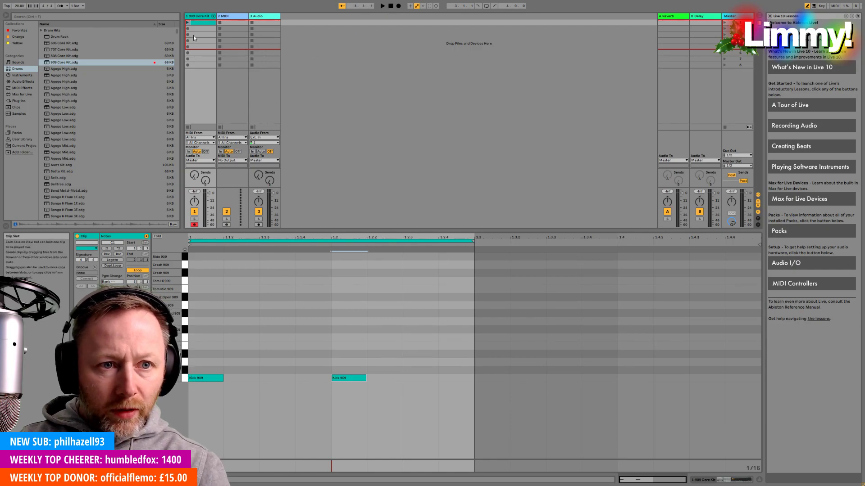
left_click(188, 23)
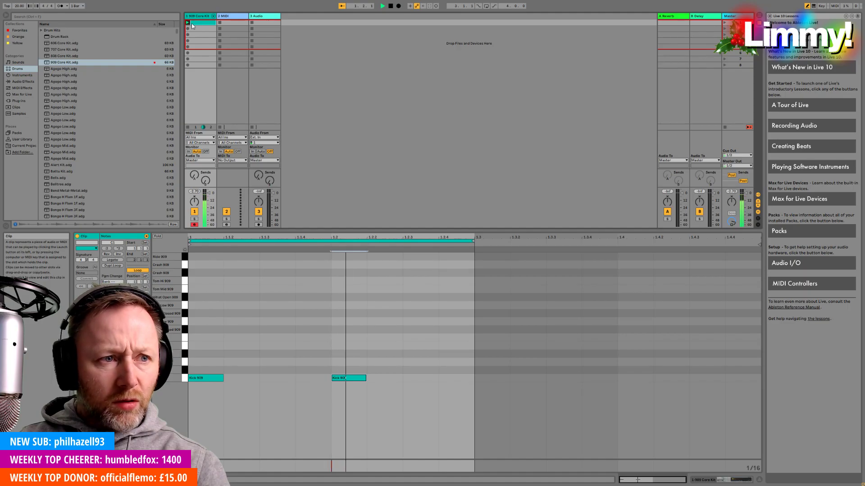
key("space")
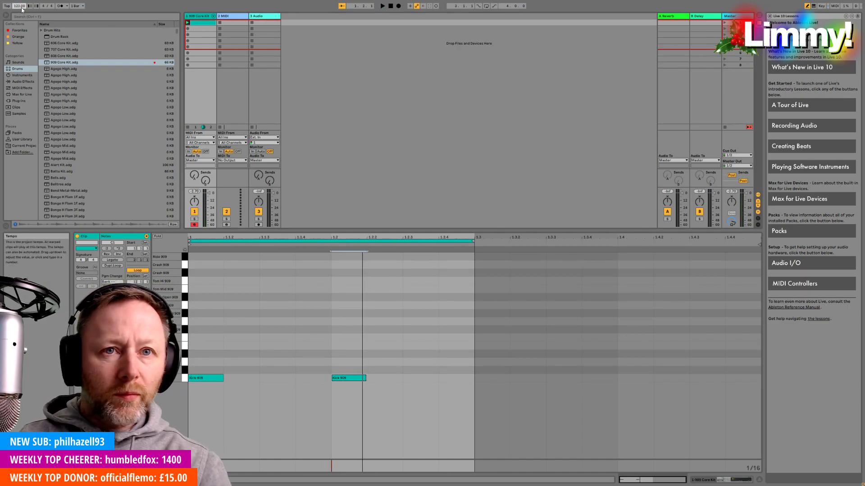
key("space")
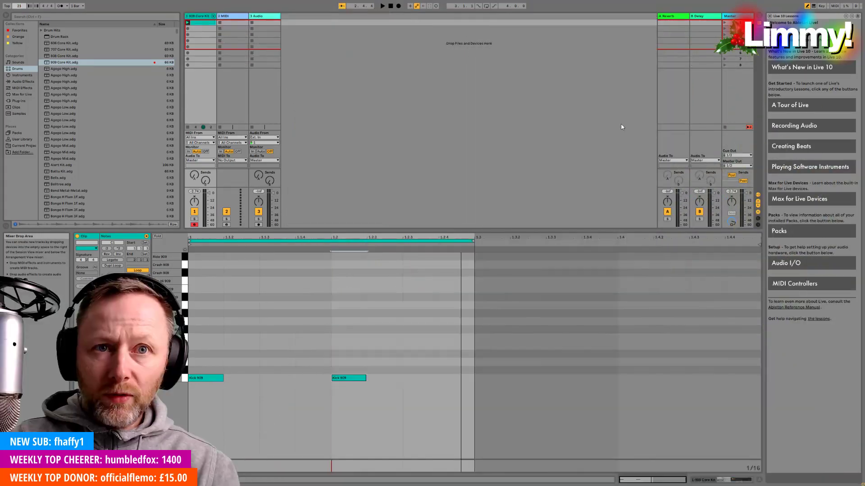
double_click(348, 378)
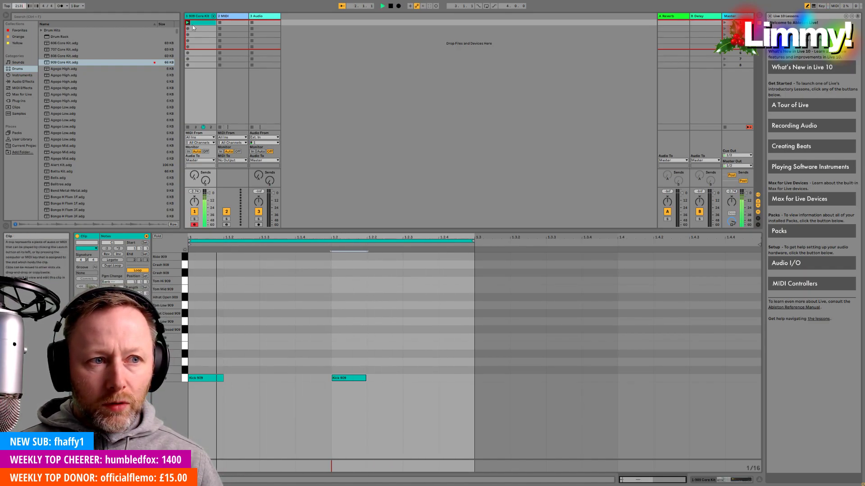
key("space")
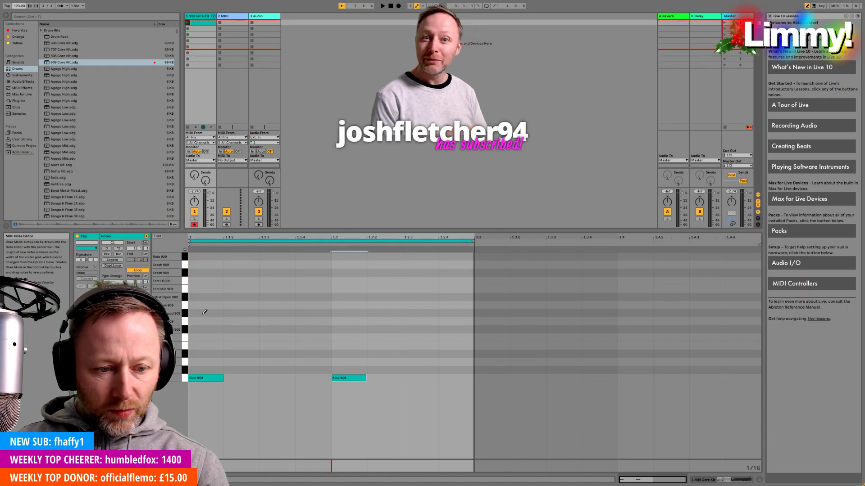
Try sixteenth notes on the upper Hihat Closed 909 row with open hats on each beat's third sixteenth, and erase the hi-hats after playback.
left_click(219, 312)
left_click_drag(219, 313, 463, 307)
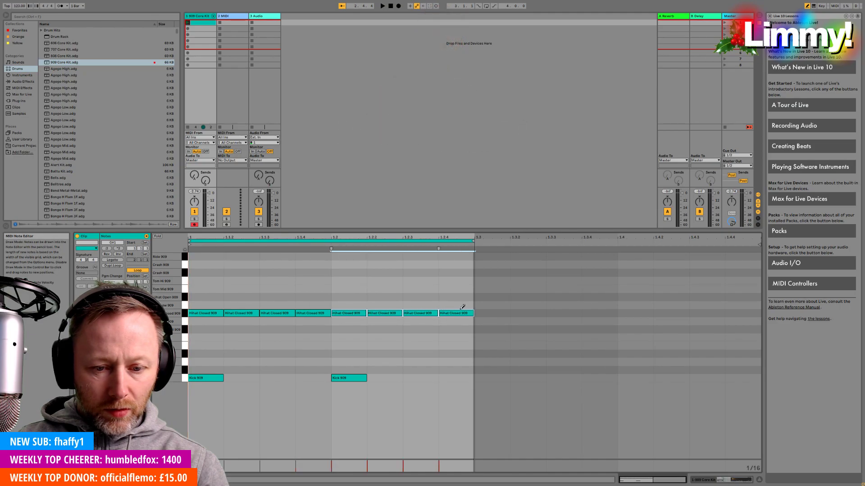
left_click(279, 297)
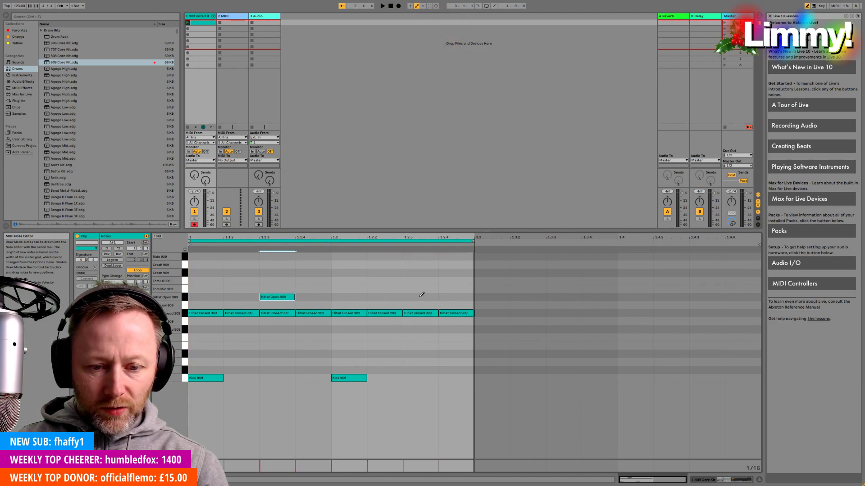
left_click(279, 313)
left_click(421, 313)
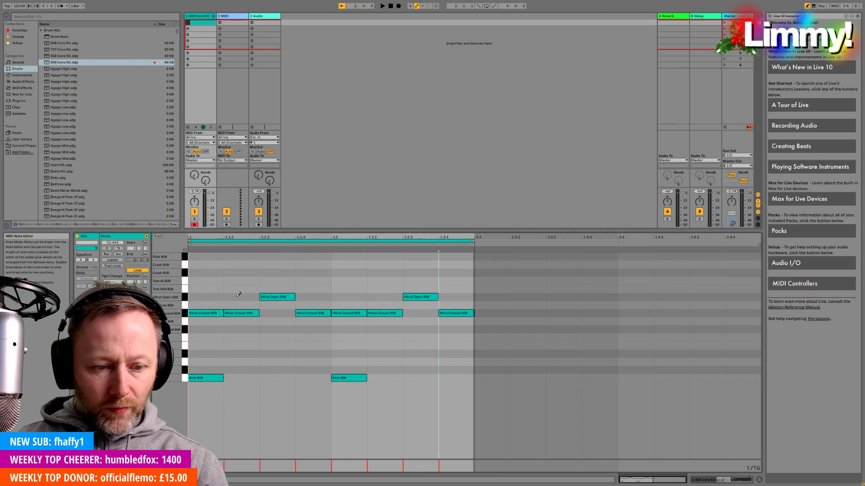
key("space")
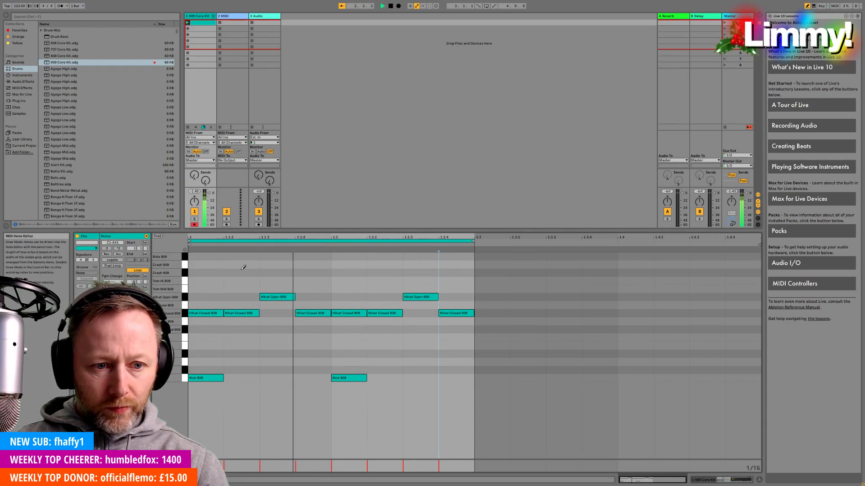
key("space")
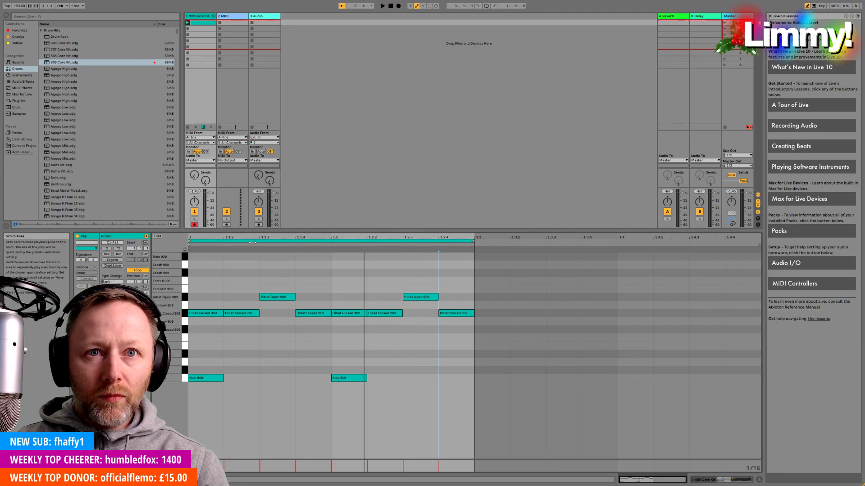
left_click_drag(242, 310, 474, 305)
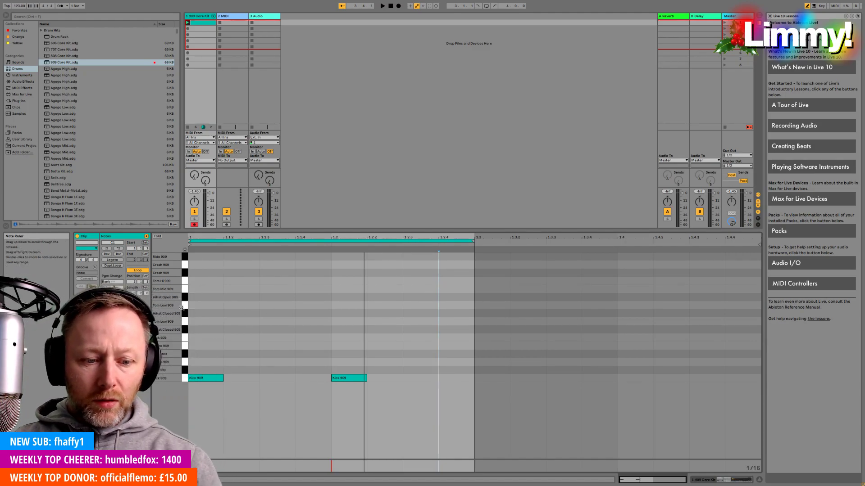
Draw sixteenth notes across the two-beat loop on the lower Hihat Closed 909 row, removing the extra note beyond the loop end.
key("space")
left_click_drag(196, 329, 498, 328)
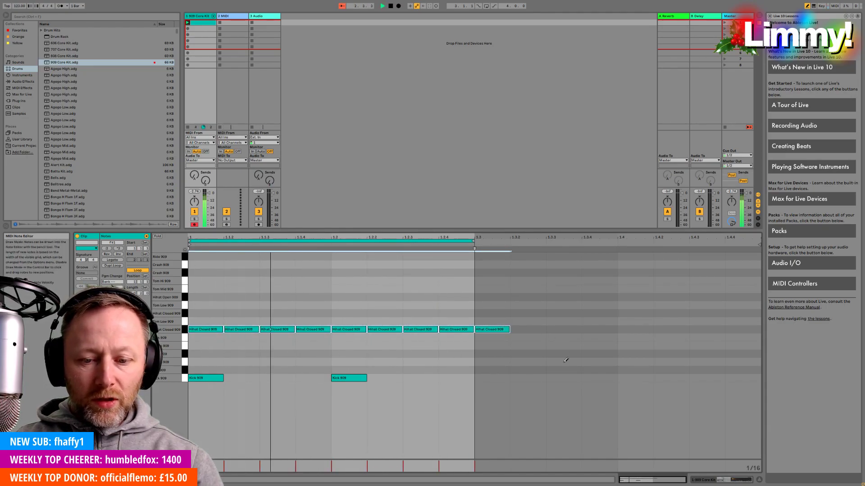
left_click(498, 329)
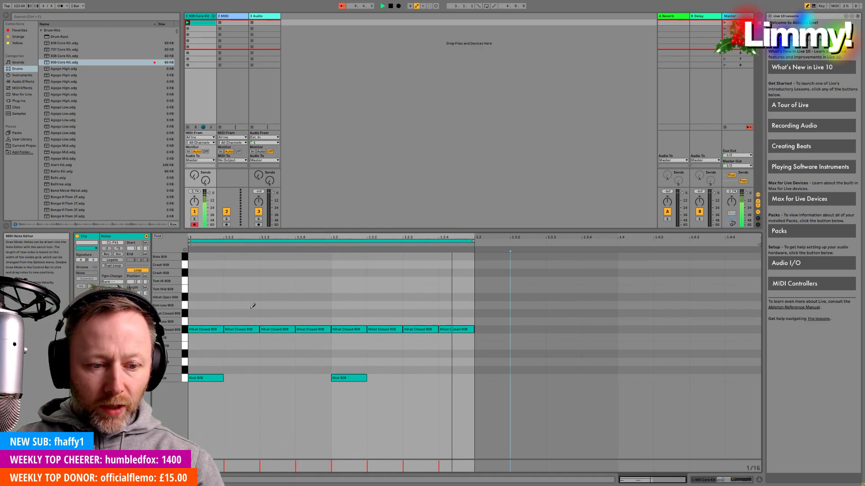
Add Hihat Open 909 notes on the third sixteenth of both beats and remove the closed hi-hats at those positions.
left_click(264, 297)
left_click(432, 300)
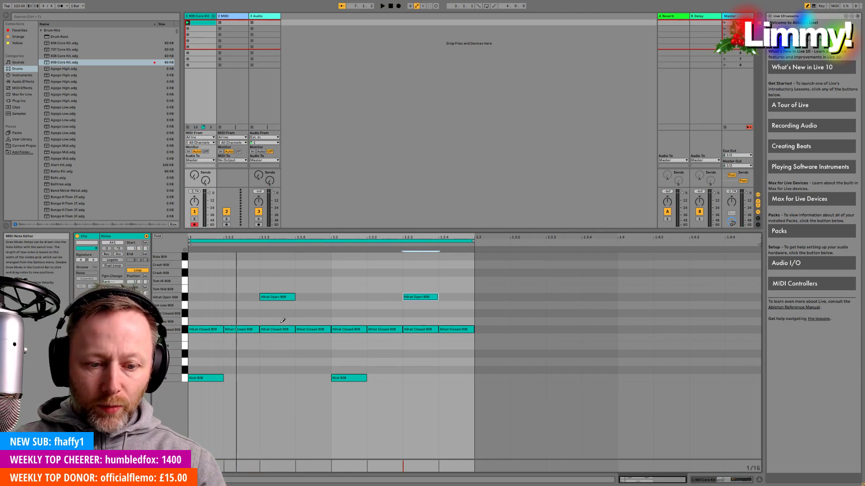
left_click(420, 327)
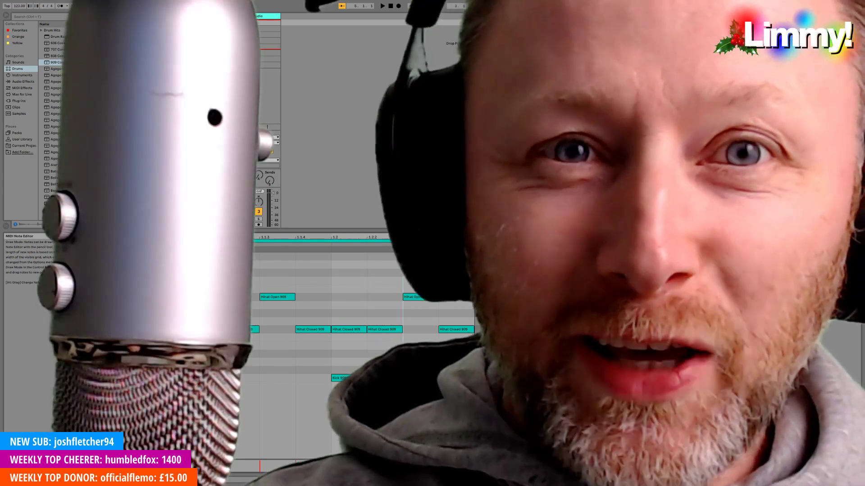
Add a Clap 909 note on the second beat and play back the drum loop.
key("space")
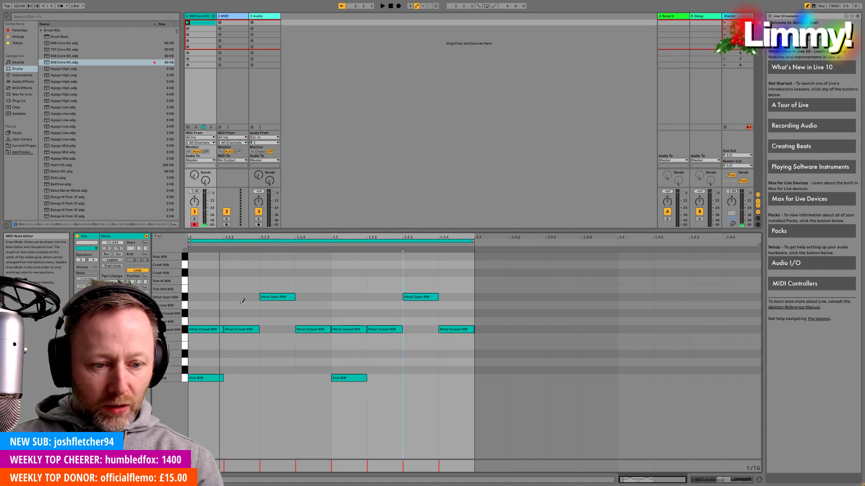
left_click(347, 353)
key("space")
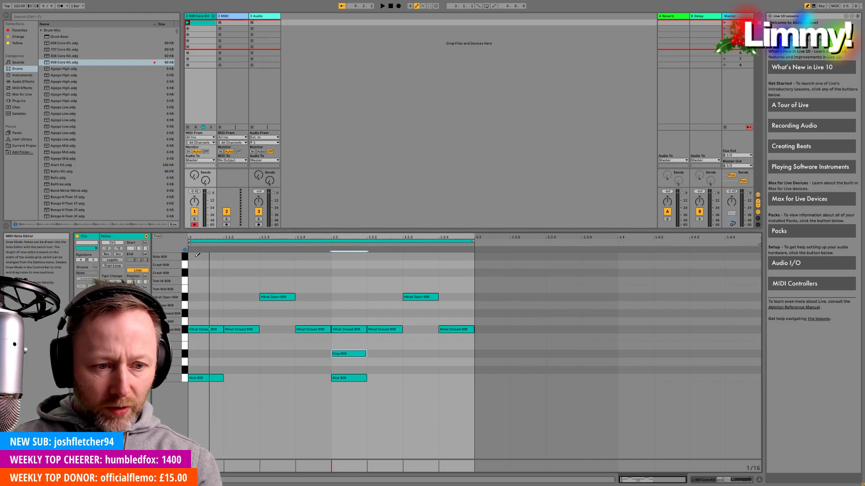
Show the 909 Core Kit's drum rack, audition its Clap, Snare and Tom Low pads, and play back the loop.
left_click(214, 18)
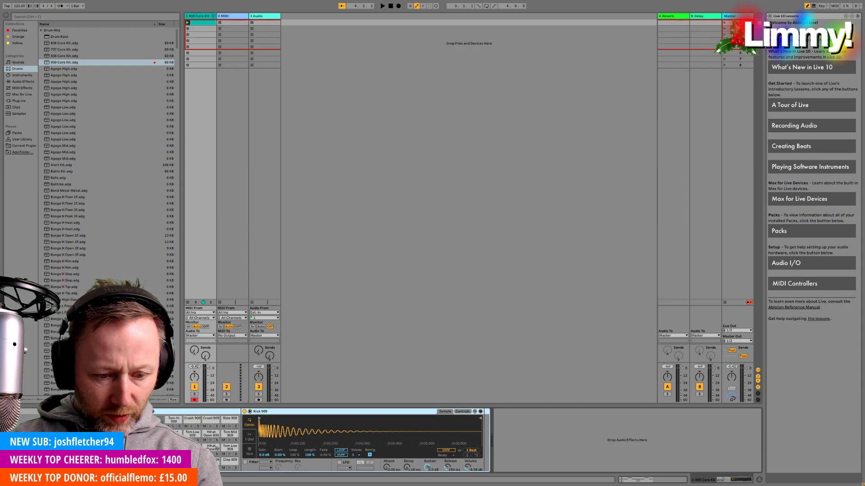
left_click(228, 464)
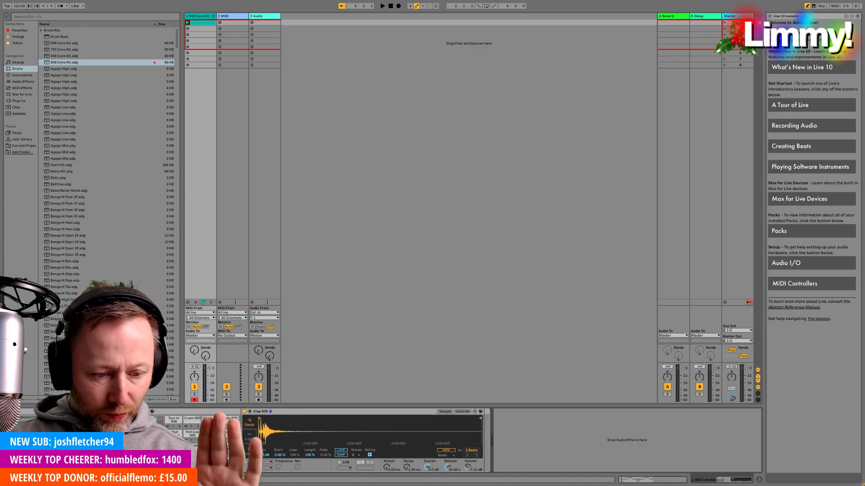
left_click(228, 462)
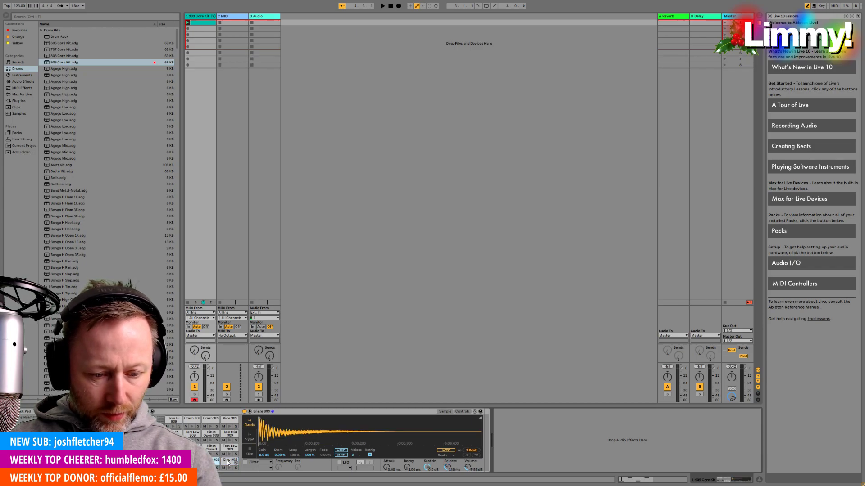
left_click(229, 448)
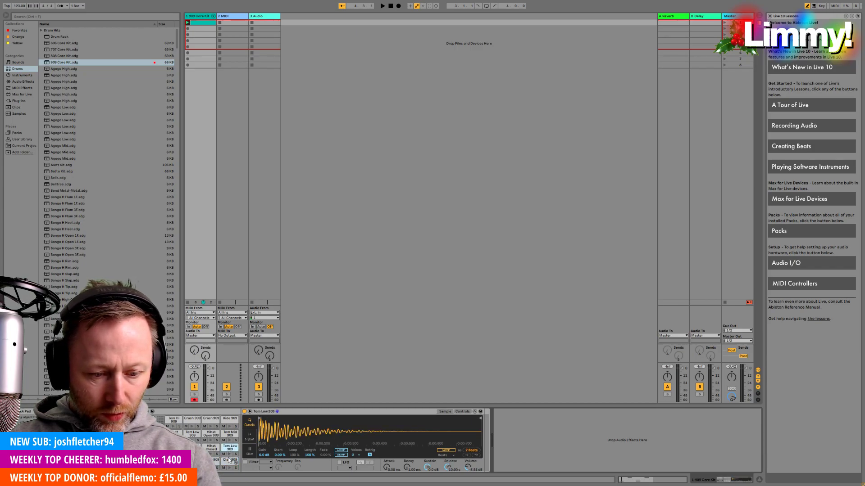
left_click(228, 461)
key("space")
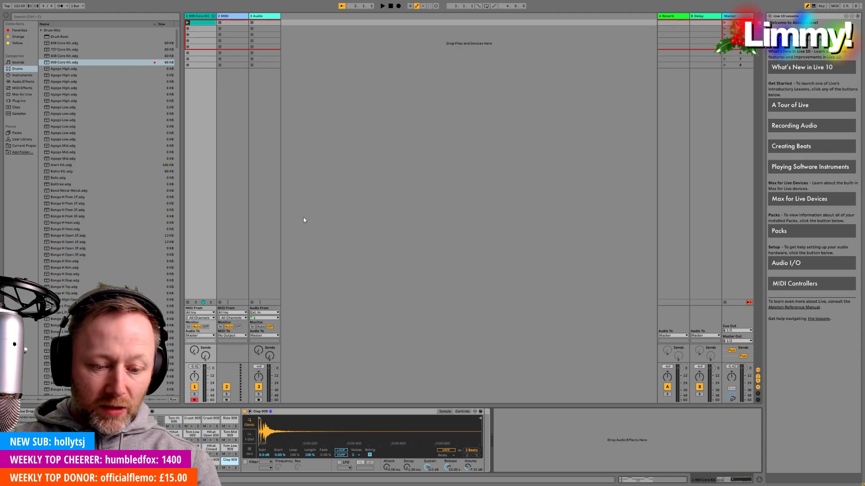
key("space")
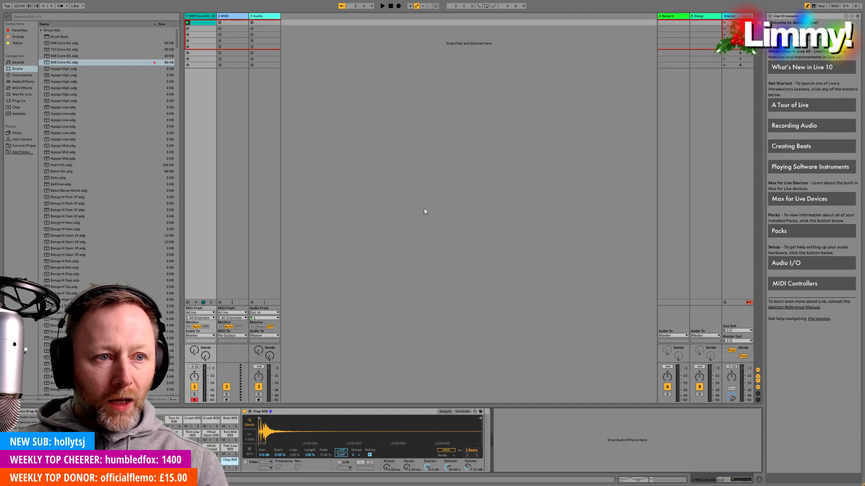
Expand the Drum Hits folder in the browser, return to the drum clip's note editor and play the loop.
left_click(40, 30)
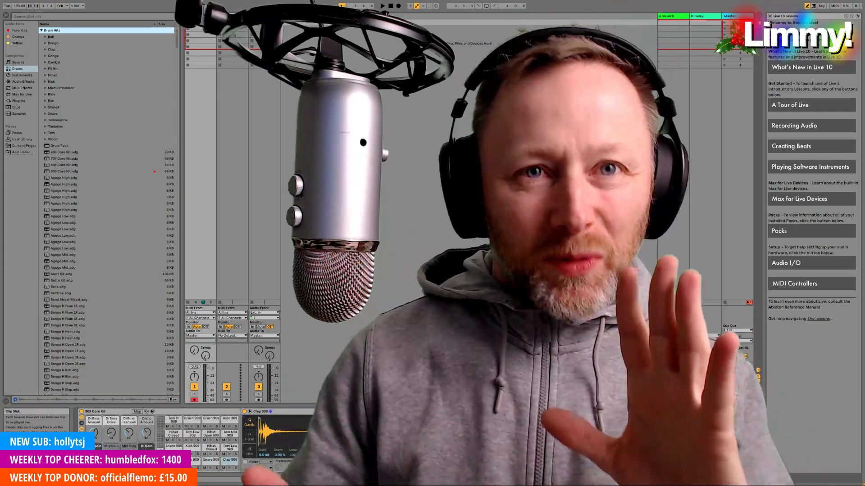
key("shift+Tab")
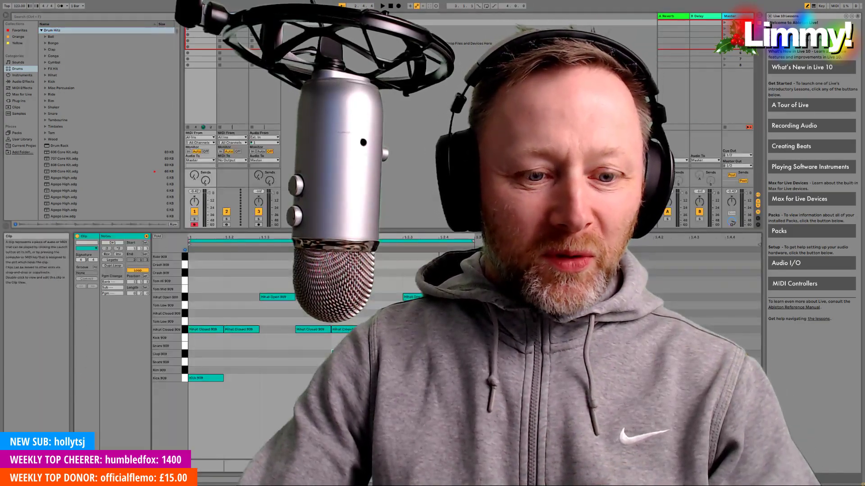
key("space")
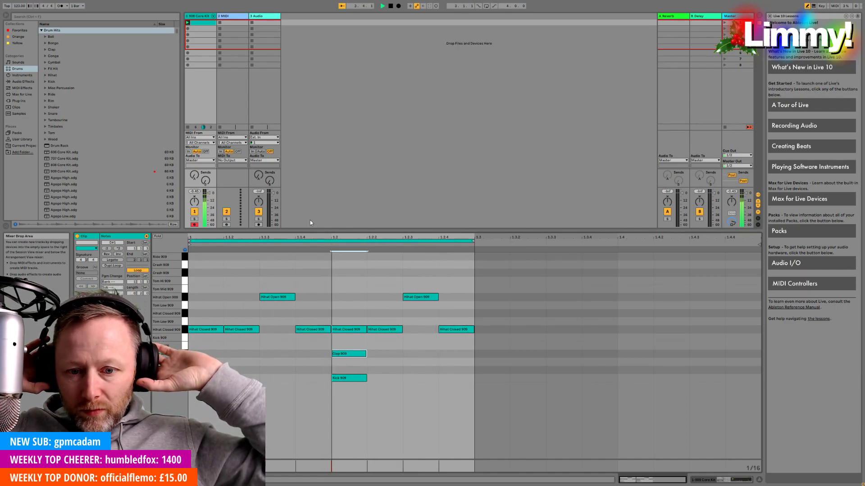
key("a")
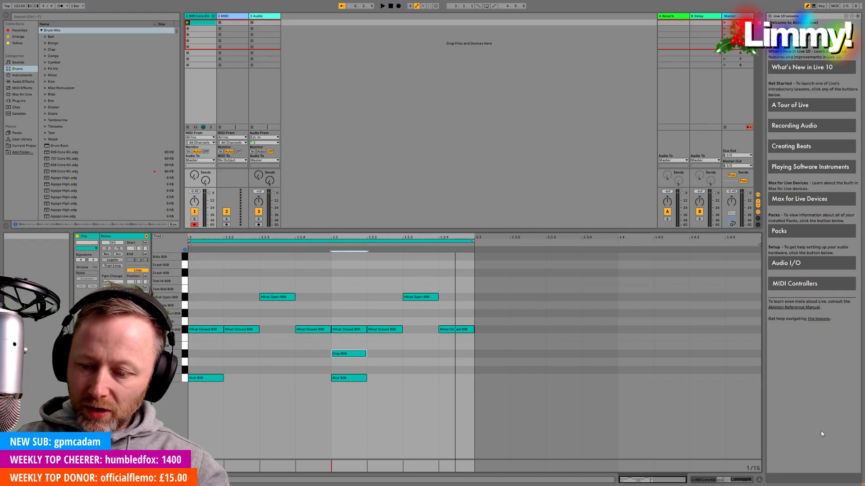
Narrow the note grid to 1/32, turn off draw mode and bring the whole two-beat loop into view.
key("ctrl+1")
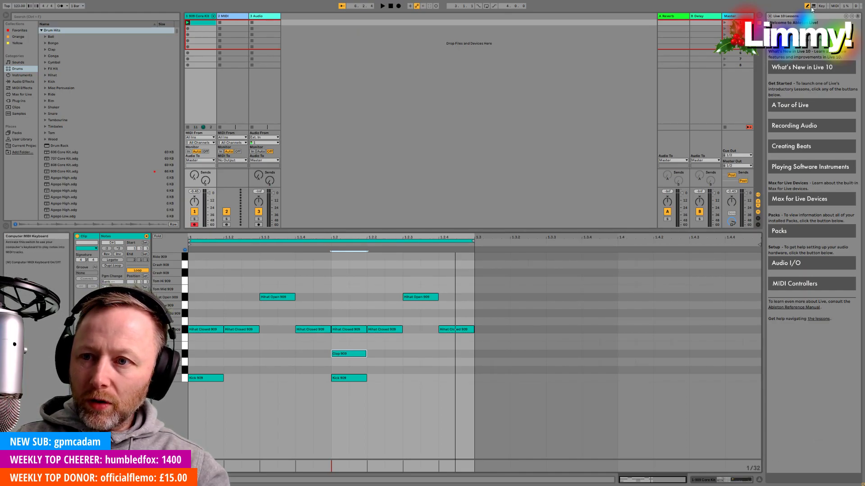
left_click_drag(293, 250, 237, 335)
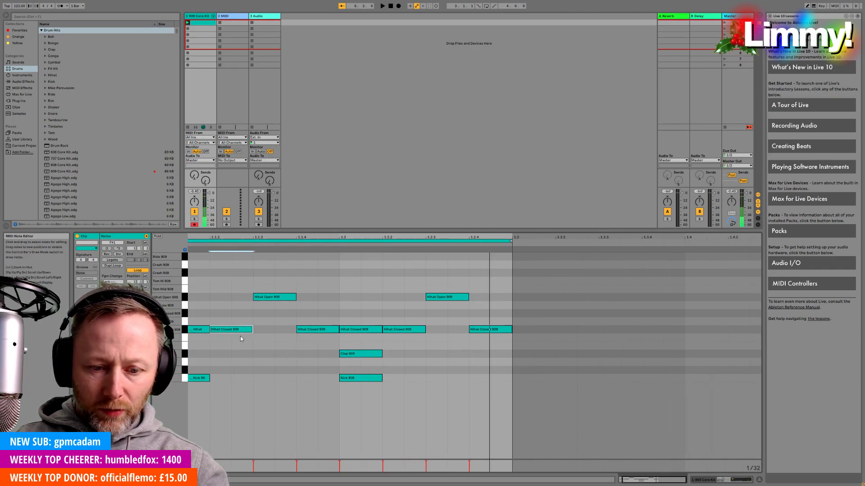
left_click_drag(289, 257, 308, 256)
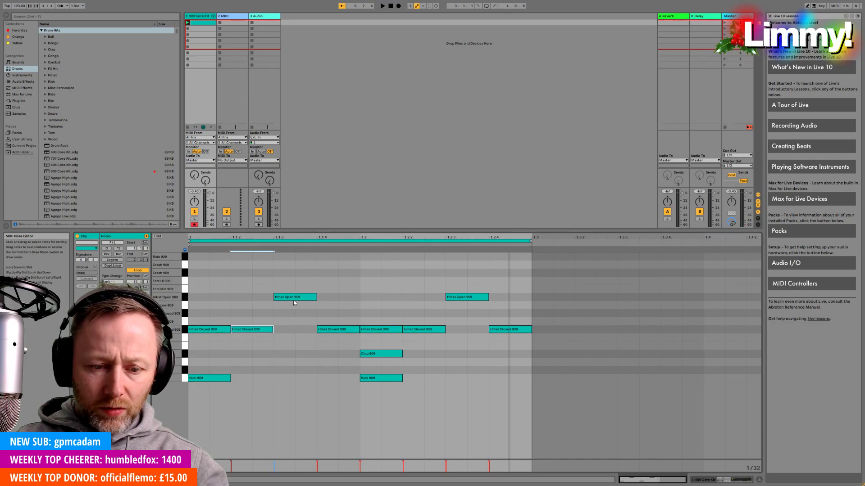
Try moving the second Hihat Closed 909 note of each beat one thirty-second later and play the loop.
left_click_drag(262, 286, 466, 301)
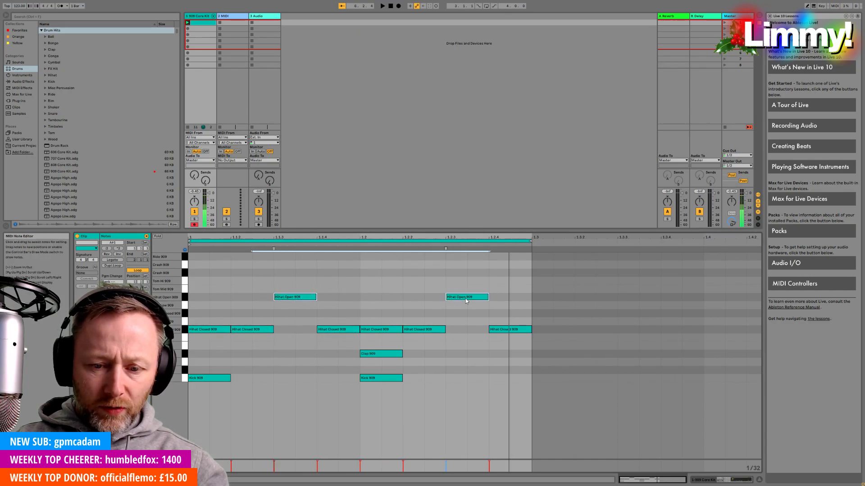
left_click_drag(256, 332, 273, 333)
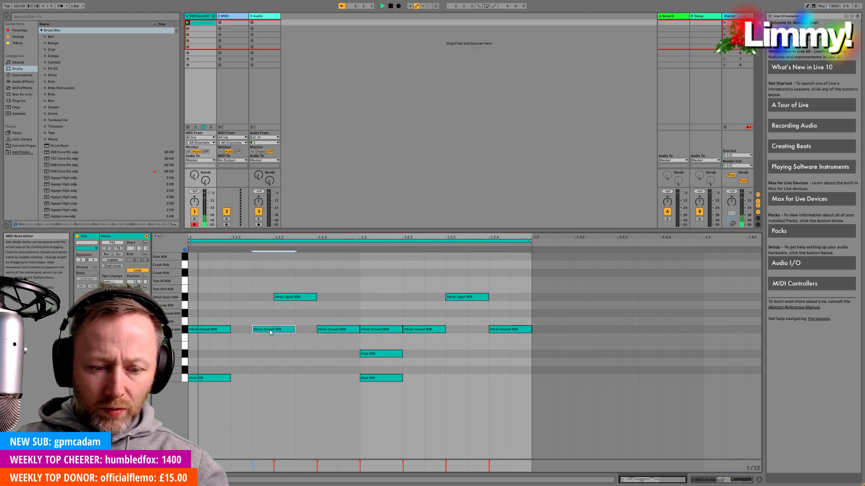
left_click(408, 333)
left_click_drag(424, 333, 453, 333)
key("space")
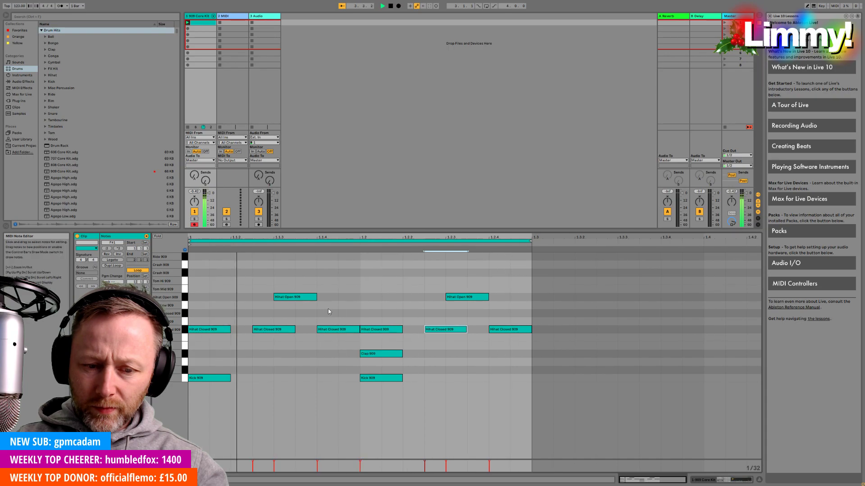
Try the loop without both Hihat Open 909 notes, and undo their deletion after listening.
left_click(295, 298)
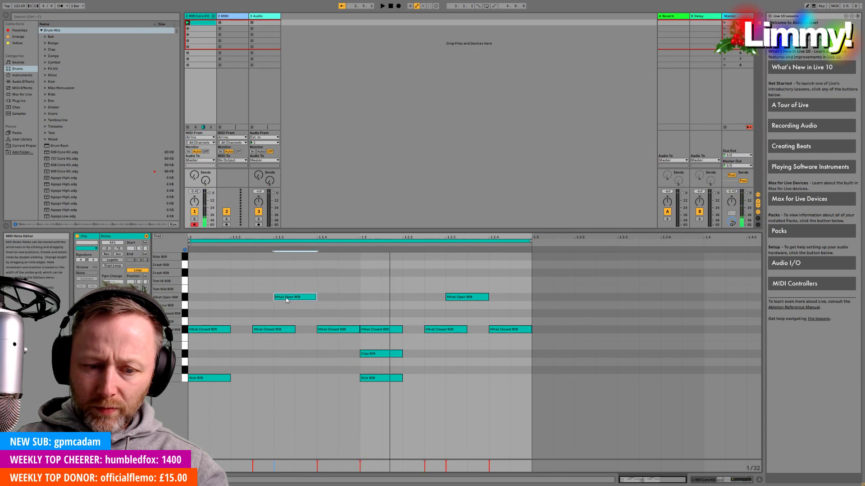
left_click(453, 297, "shift")
key("Delete")
key("space")
key("space")
key("ctrl+z")
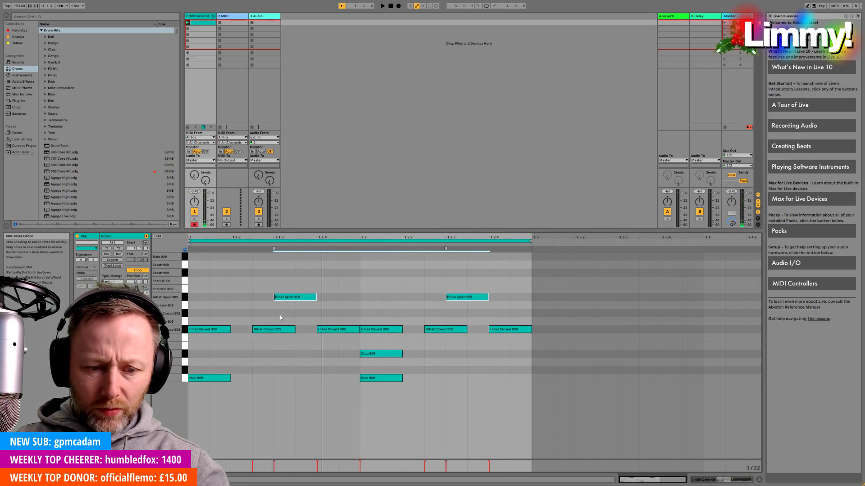
Try moving the delayed closed hi-hats onto each beat's third sixteenth, play the loop, and undo both moves.
left_click(282, 331)
left_click_drag(270, 331, 292, 334)
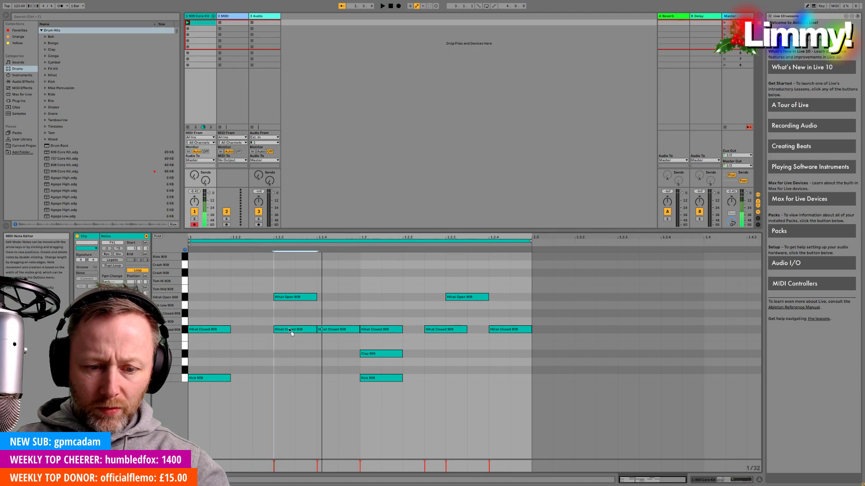
left_click_drag(443, 330, 463, 331)
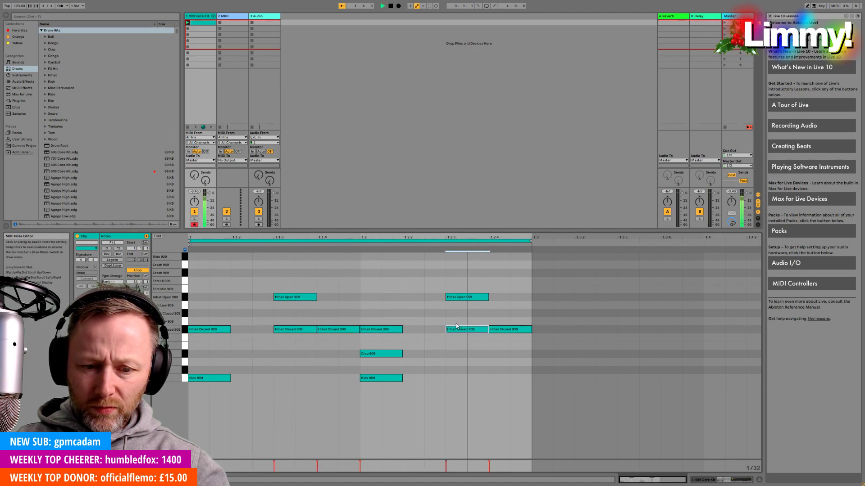
key("space")
key("ctrl+z")
key("ctrl+z")
key("space")
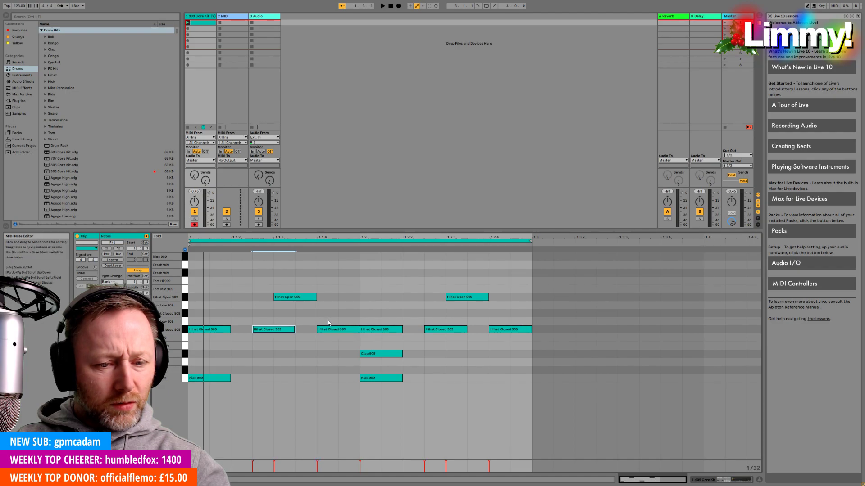
key("space")
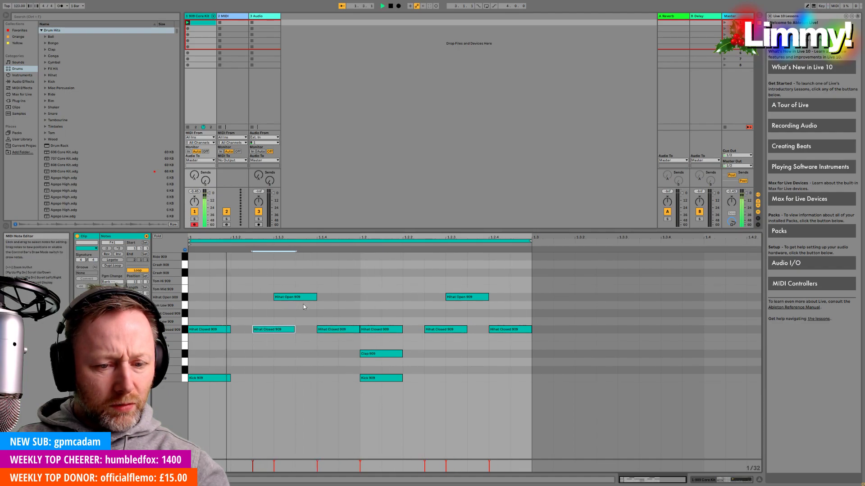
Trim the first beat's second closed, open and last closed hi-hats to thirty-seconds, starting the last one a thirty-second later.
left_click(355, 331)
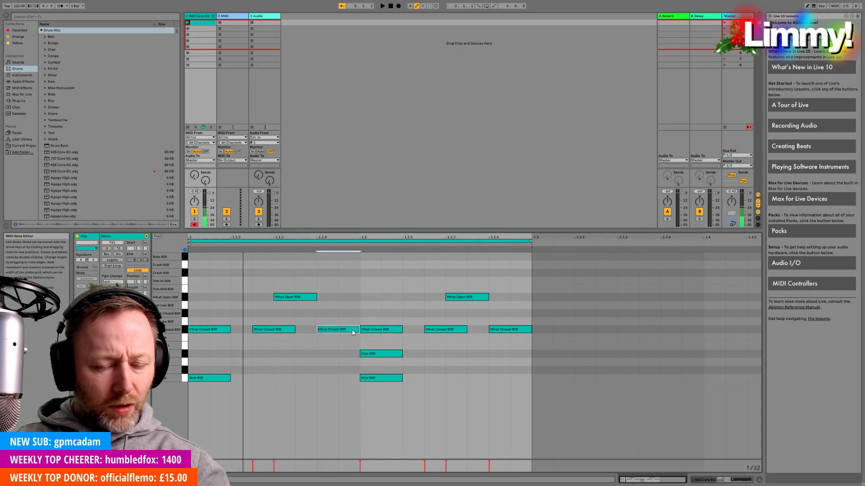
left_click_drag(359, 329, 347, 331)
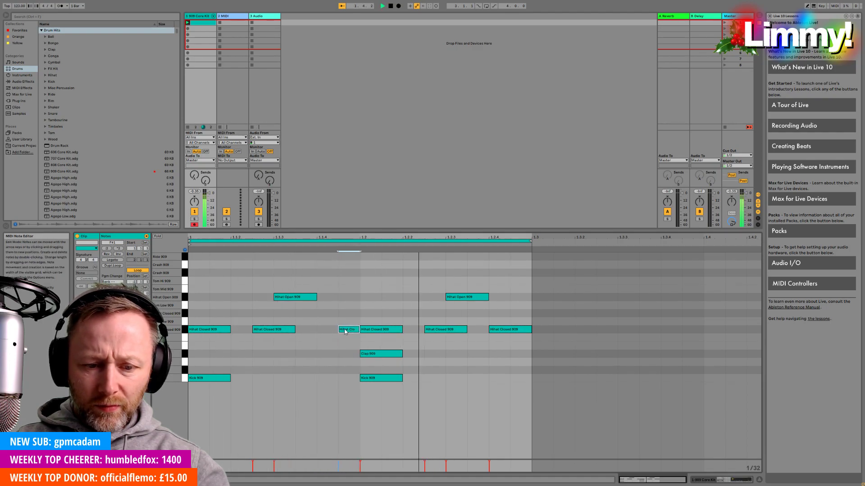
left_click_drag(294, 333, 273, 332)
left_click_drag(316, 298, 295, 299)
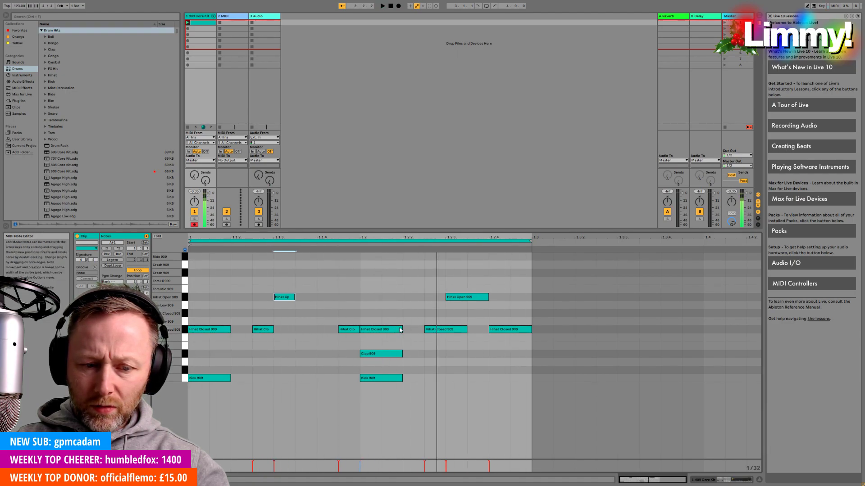
Trim the second beat's off-beat hi-hats to thirty-seconds, start the last closed one a thirty-second later, and play the loop.
left_click_drag(464, 332, 446, 331)
left_click(488, 298)
left_click_drag(487, 298, 455, 300)
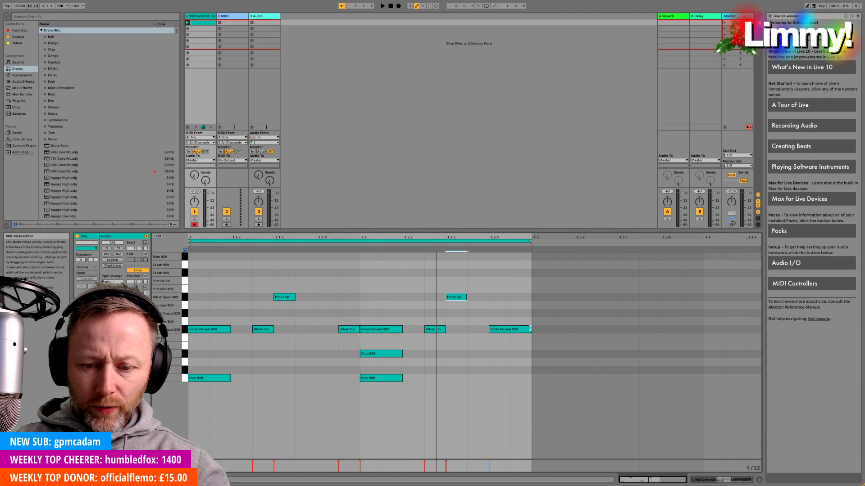
mouse_move(530, 329)
left_mouse_down()
mouse_move(510, 330)
mouse_move(523, 332)
left_mouse_up()
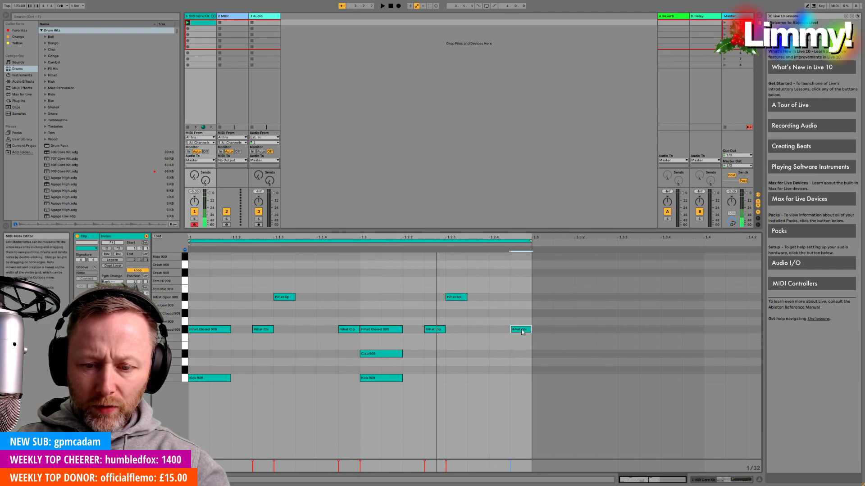
key("space")
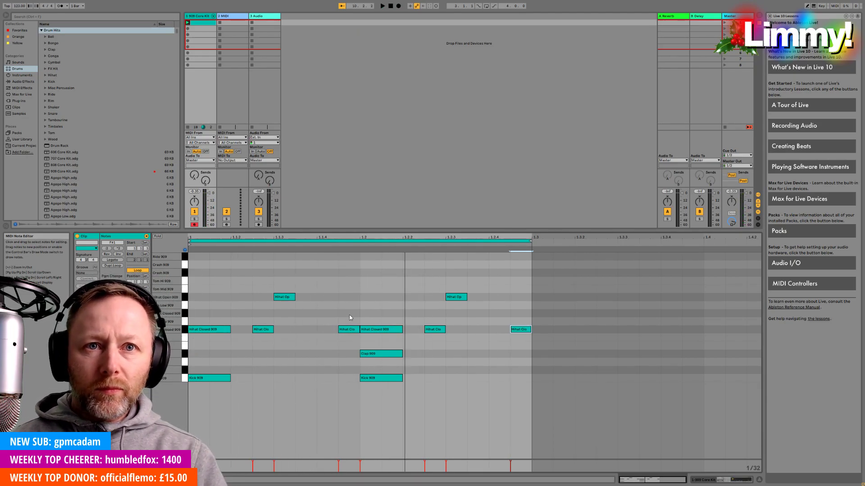
key("space")
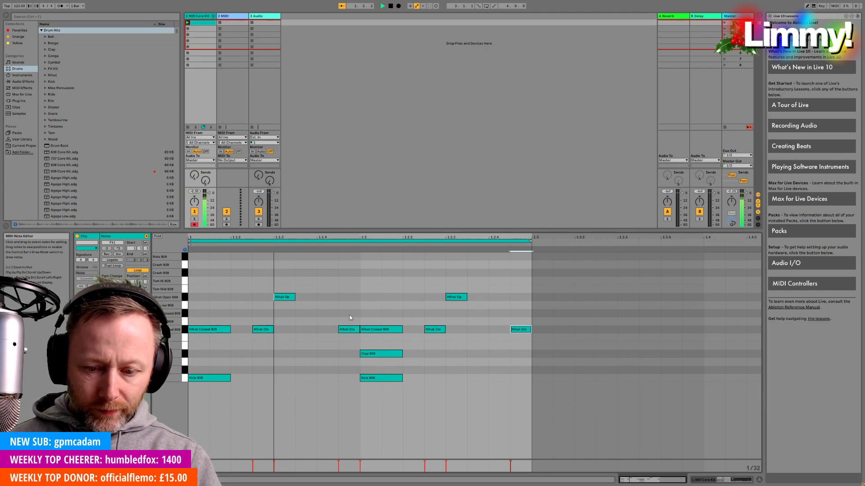
Undo the hi-hat trims and shifts, back to straight sixteenth-note hi-hats in both beats.
key("ctrl+z")
key("ctrl+z")
key("ctrl+z")
key("ctrl+z")
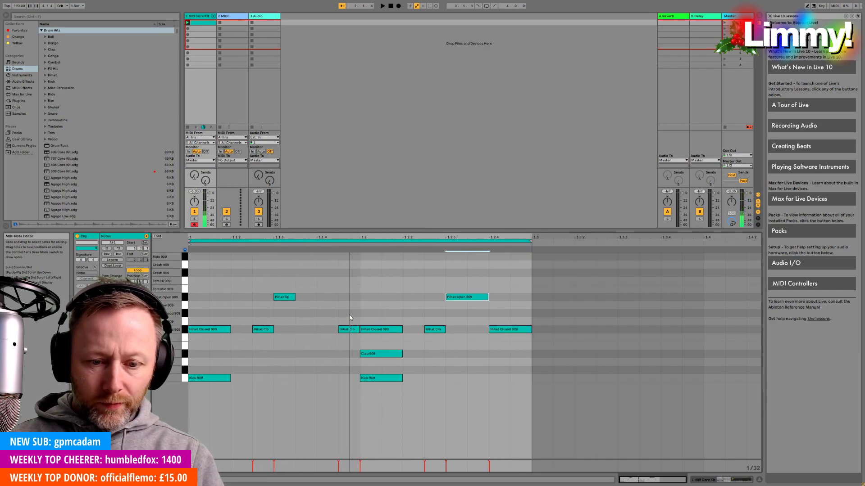
key("ctrl+z")
key("ctrl+z")
key("ctrl+z")
key("ctrl+z")
key("ctrl+z")
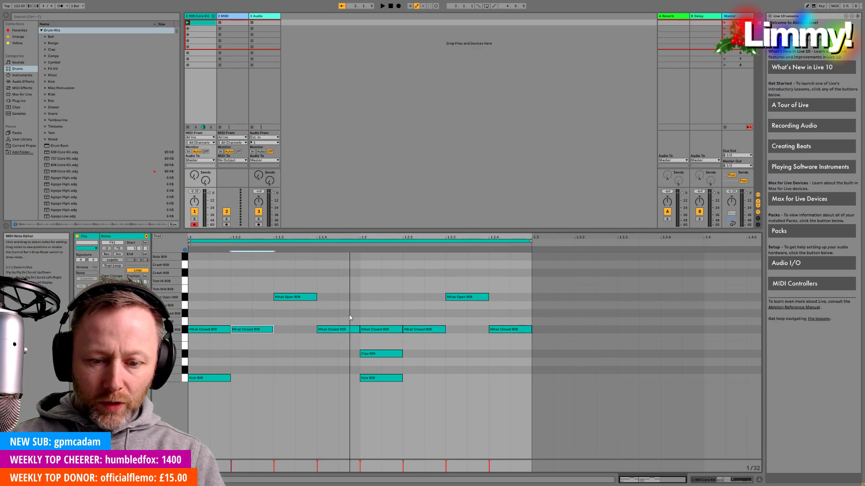
Step through the edit history during playback to remove the clap, keeping open hi-hats on each beat's third sixteenth.
key("space")
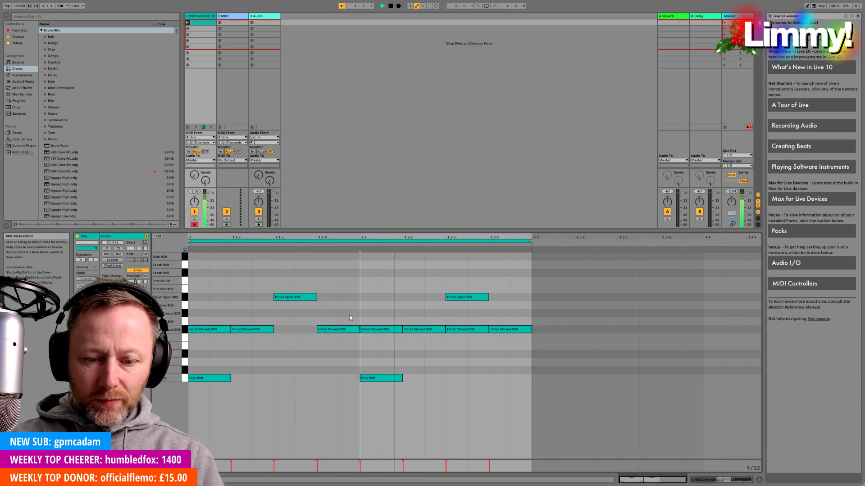
key("ctrl+z")
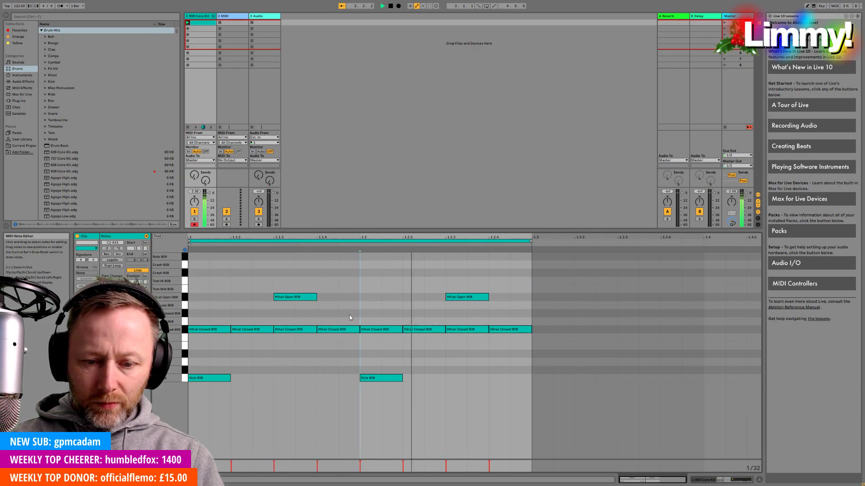
key("ctrl+z")
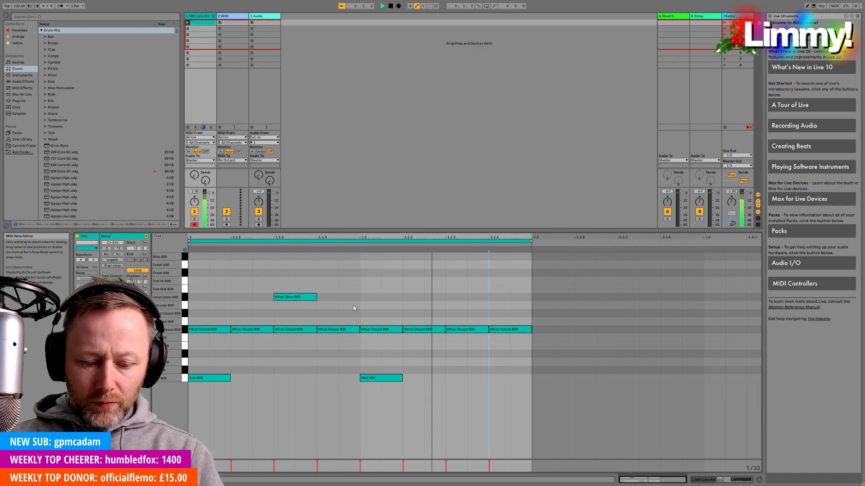
key("ctrl+z")
key("ctrl+z")
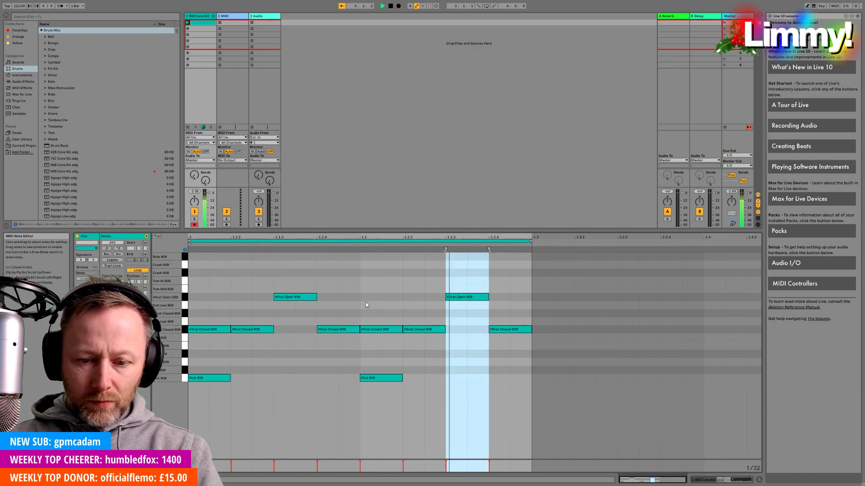
Restore the clap on the second beat of the drum clip and stop playback.
key("ctrl+z")
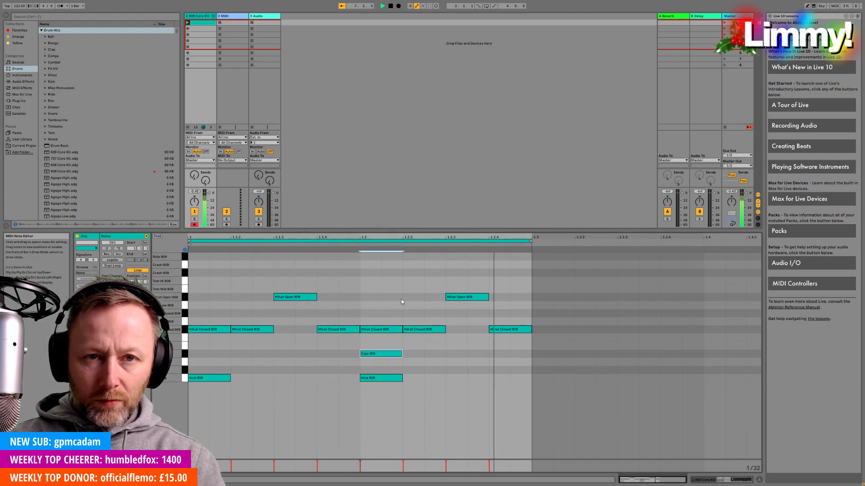
left_click(396, 287)
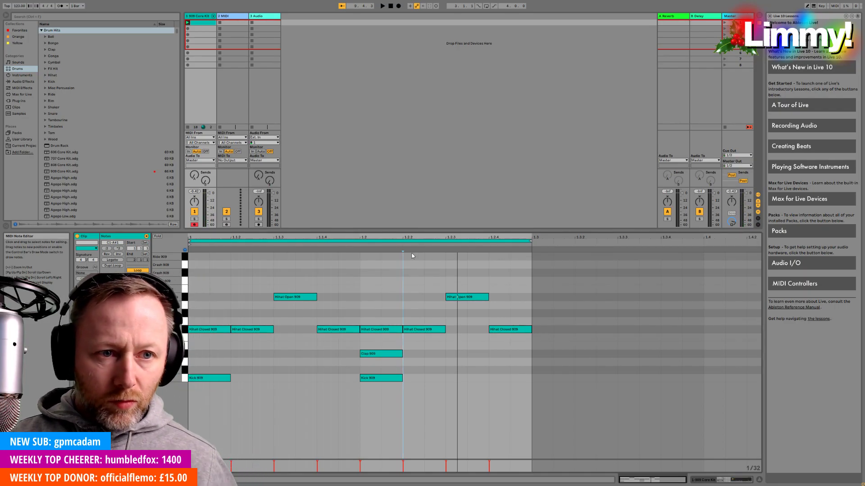
Browse the Synth Lead sounds and audition the first five presets, from 4 OSC onwards.
left_click(42, 30)
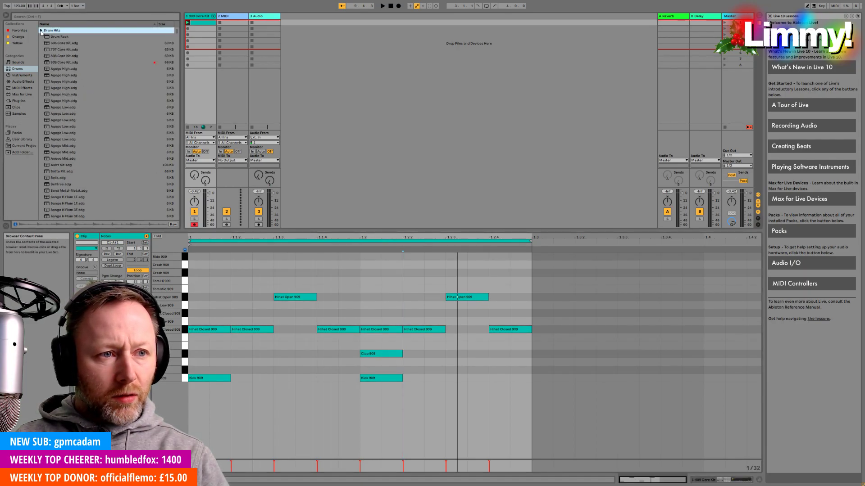
left_click(18, 63)
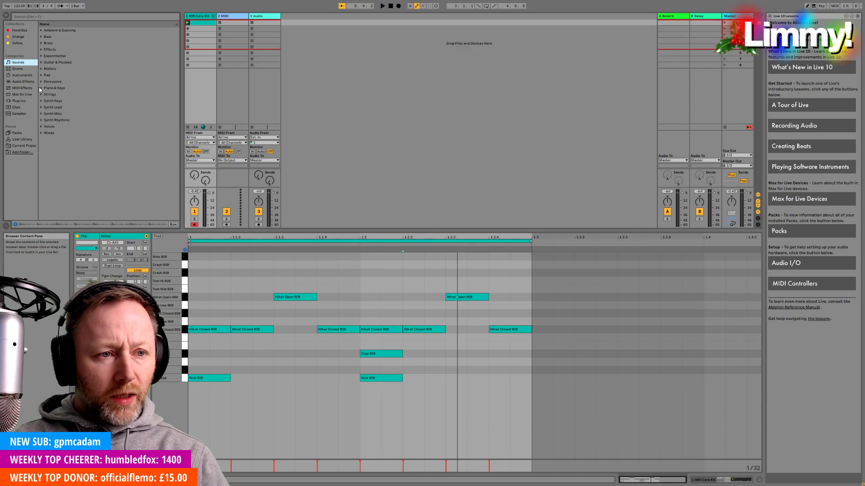
left_click(41, 108)
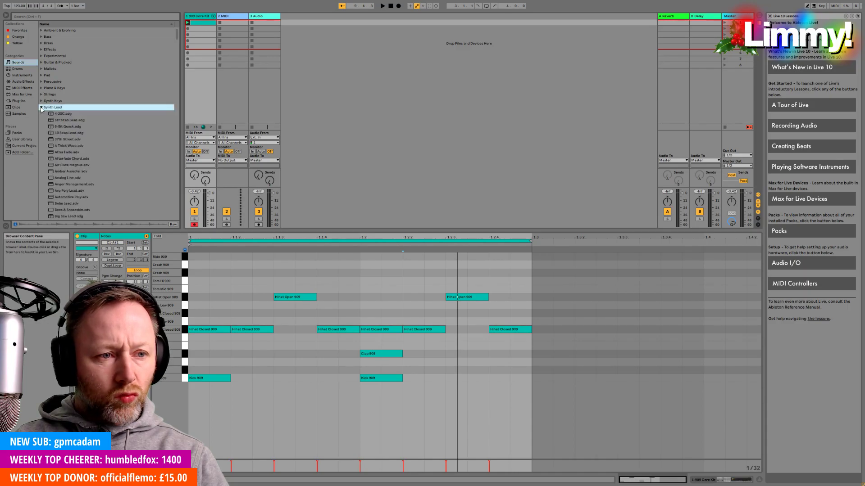
left_click(64, 115)
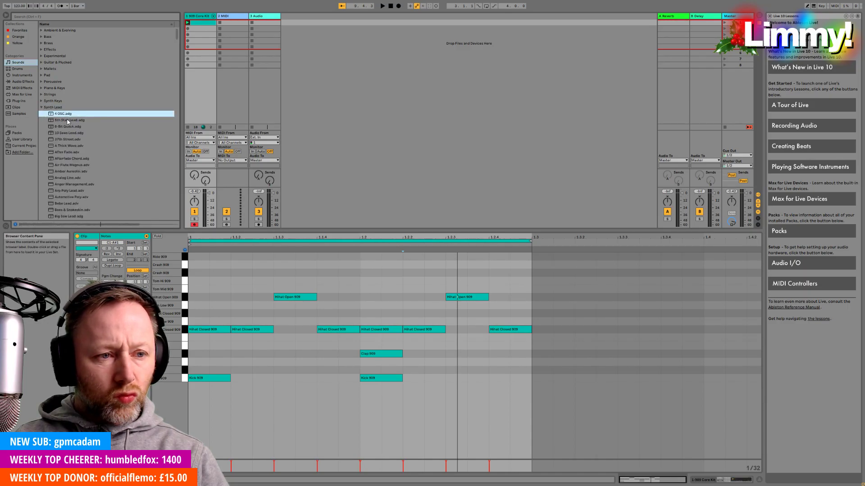
left_click(68, 120)
left_click(70, 128)
left_click(71, 134)
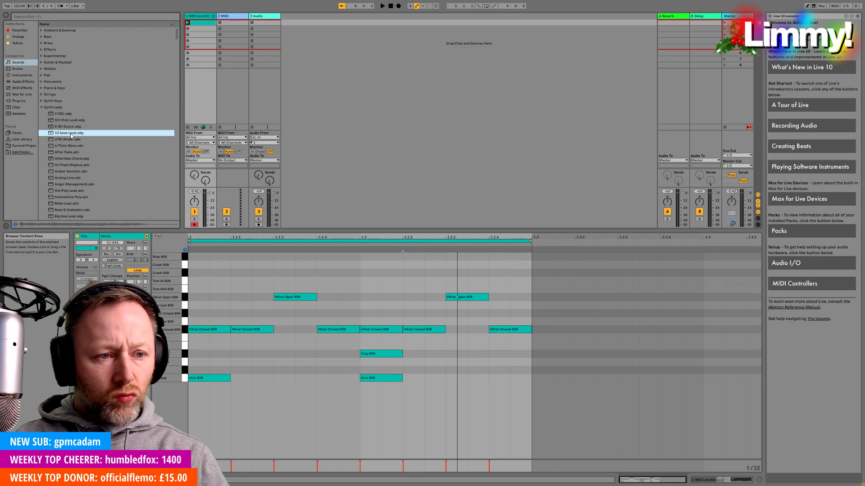
left_click(71, 140)
Load the 4 OSC preset onto the second MIDI track.
left_click(64, 115)
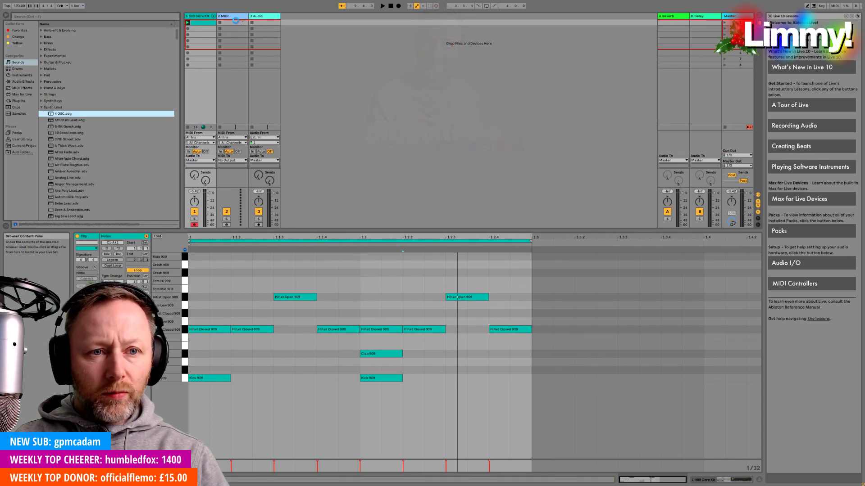
key("Return")
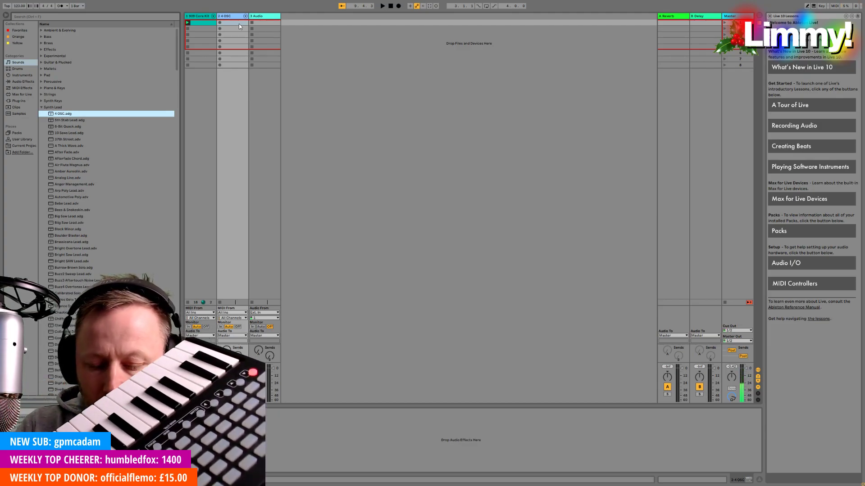
left_click(239, 23)
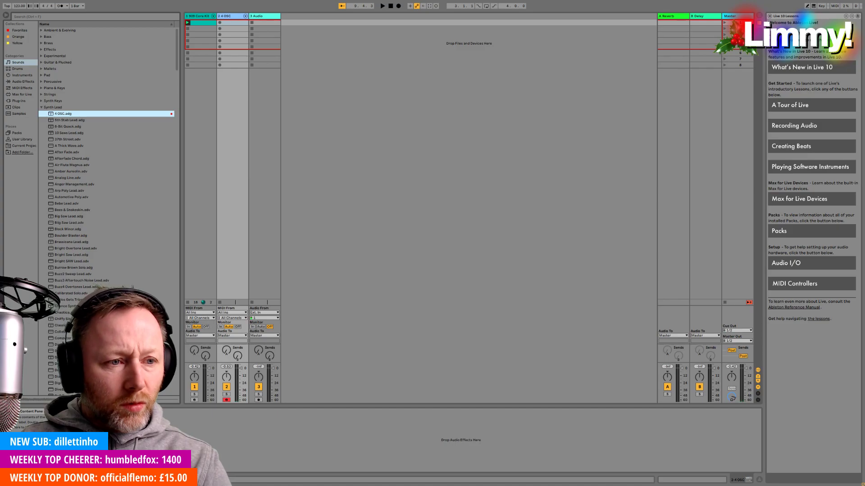
Search the sounds for "piano" and load Grand Piano from Piano & Keys onto the second MIDI track.
left_click(57, 18)
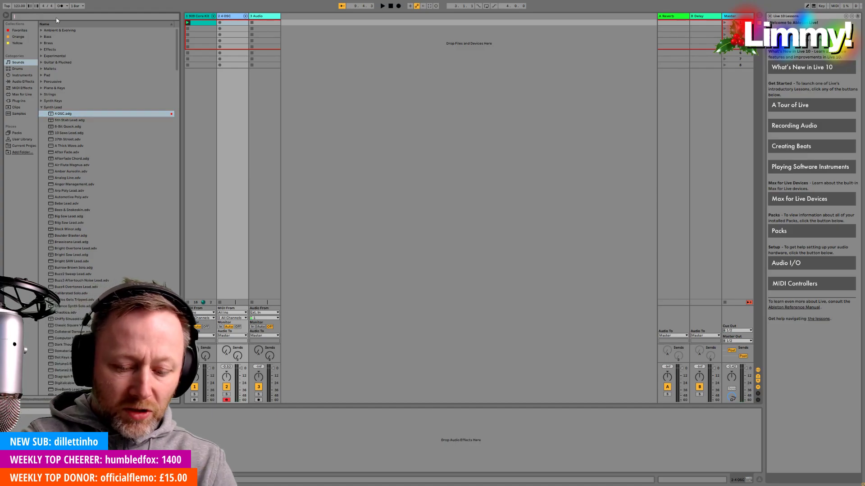
type("piano")
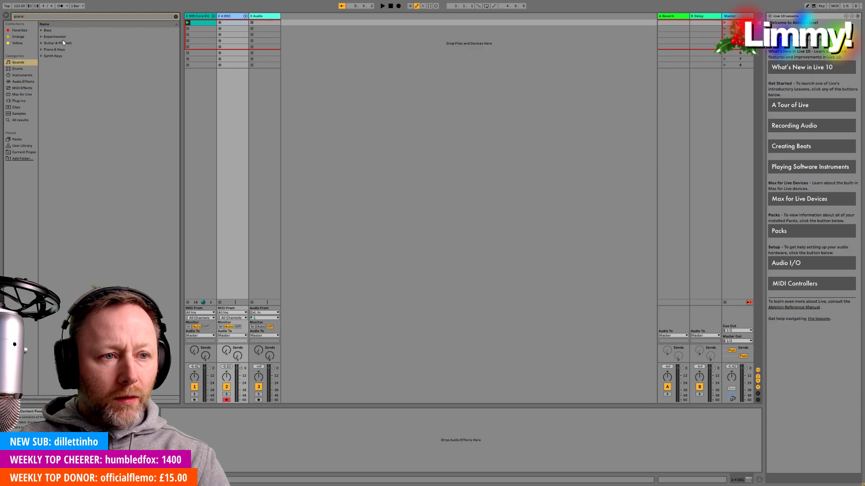
left_click(41, 50)
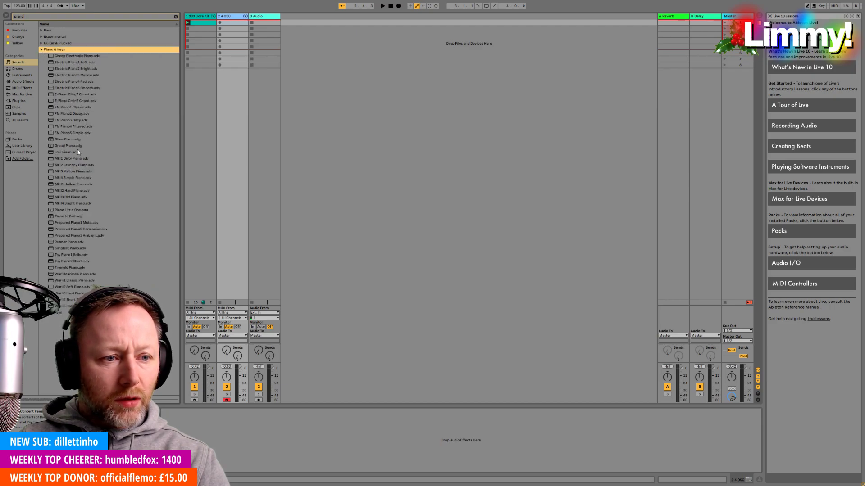
left_click(99, 146)
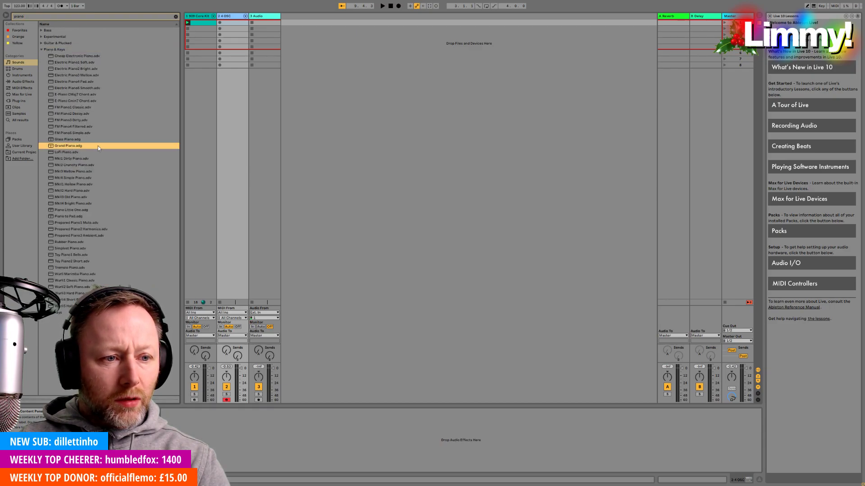
left_click(234, 24)
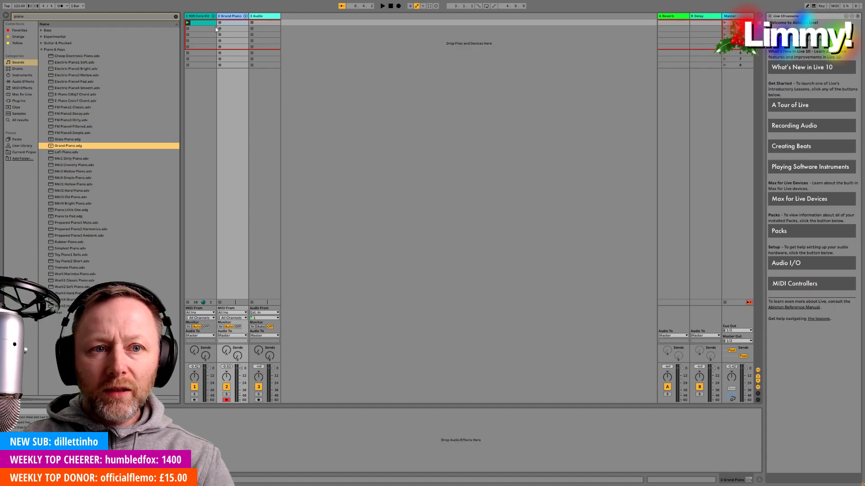
Create an empty MIDI clip in the first slot of the Grand Piano track.
double_click(229, 22)
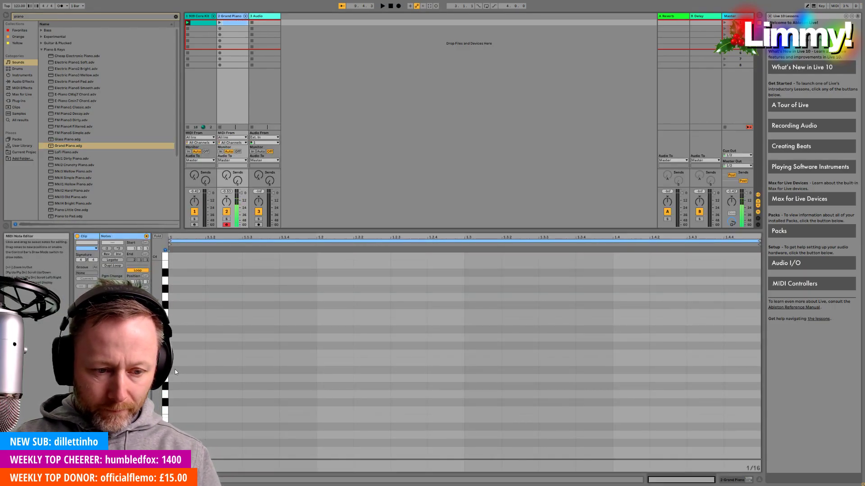
scroll(159, 307, "down", 5)
mouse_move(165, 338)
left_mouse_down()
mouse_move(151, 338)
mouse_move(165, 338)
left_mouse_up()
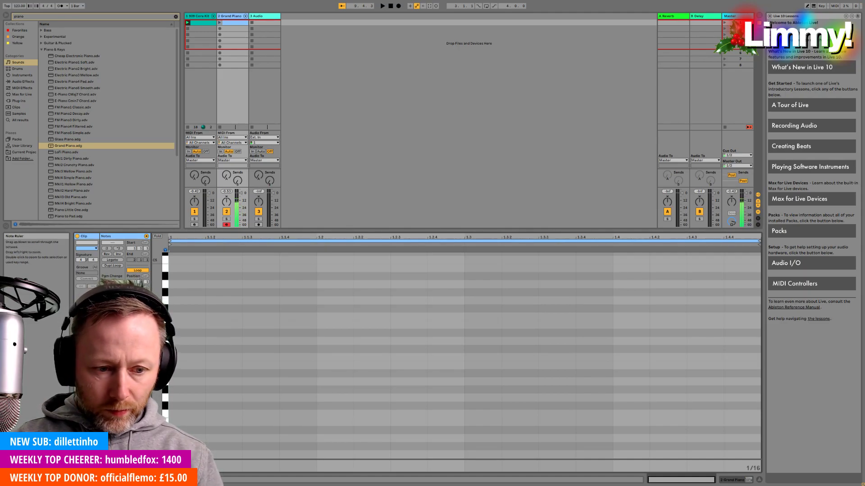
Draw six sixteenth-long E4 notes in bar 1, at 1.1, 1.1.3, 1.2, 1.3, 1.3.3 and 1.4.
left_click(808, 6)
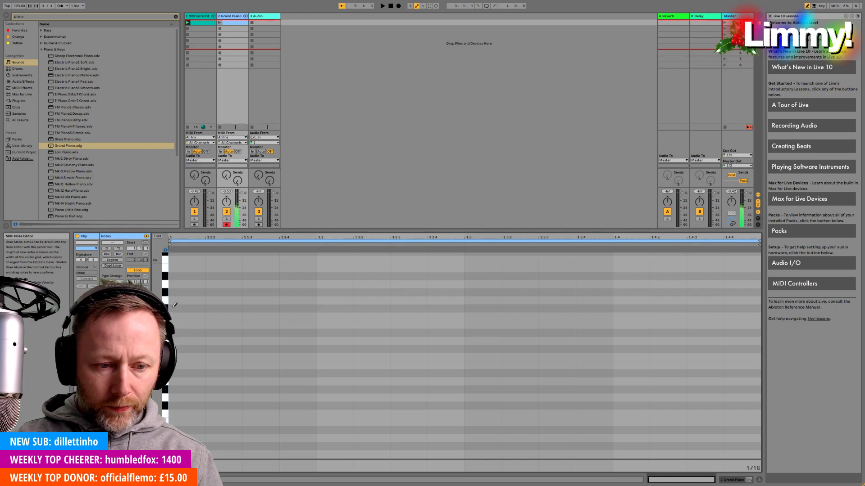
left_click(190, 324)
left_click(260, 324)
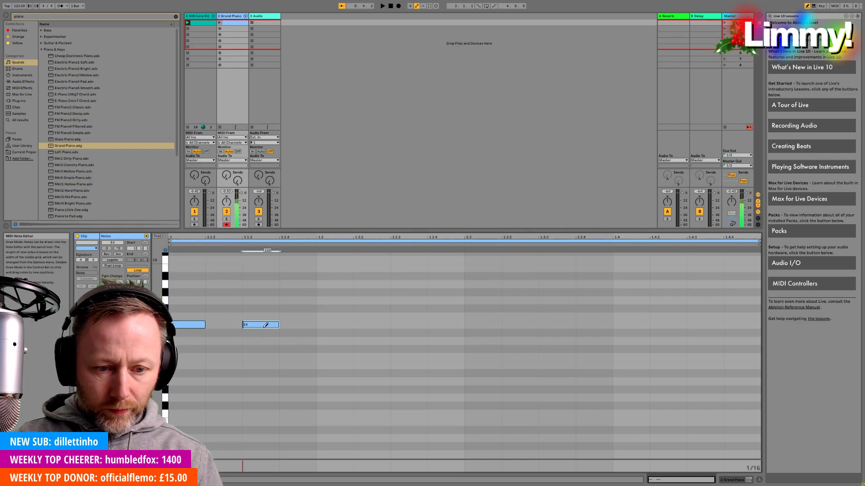
left_click(326, 324)
left_click(483, 324)
left_click(557, 324)
left_click(631, 325)
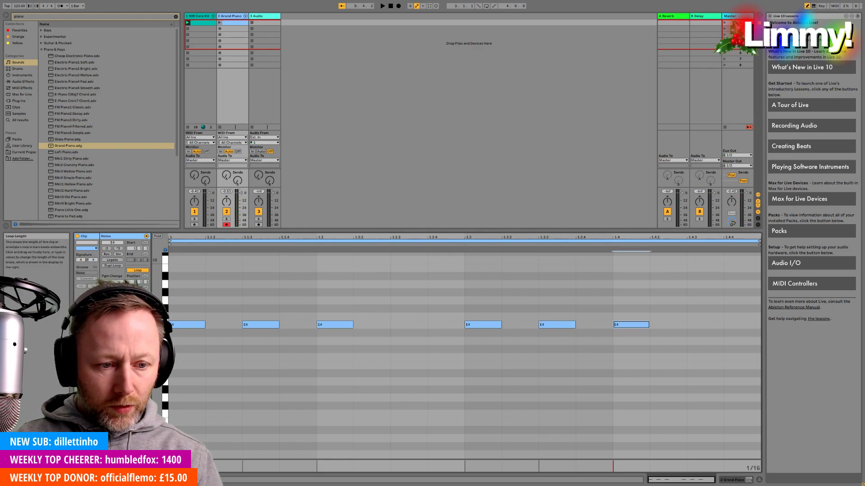
Extend the piano clip's loop to six bars and play it with the drums.
left_click_drag(141, 287, 140, 266)
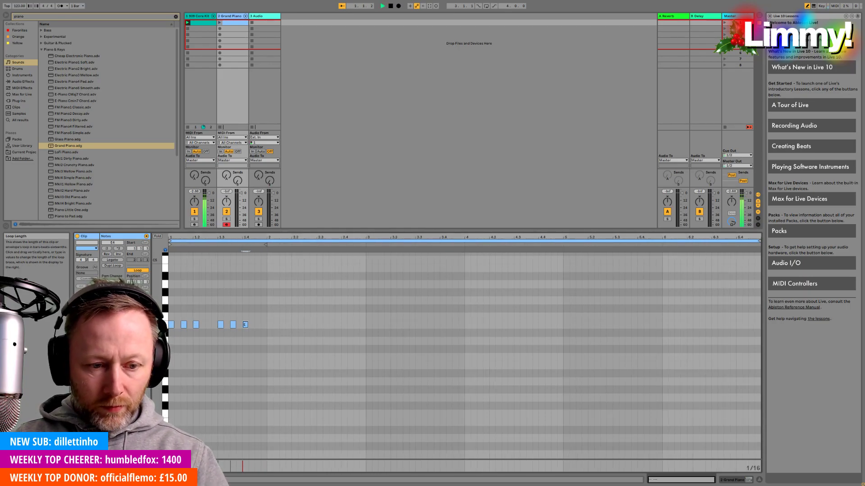
key("space")
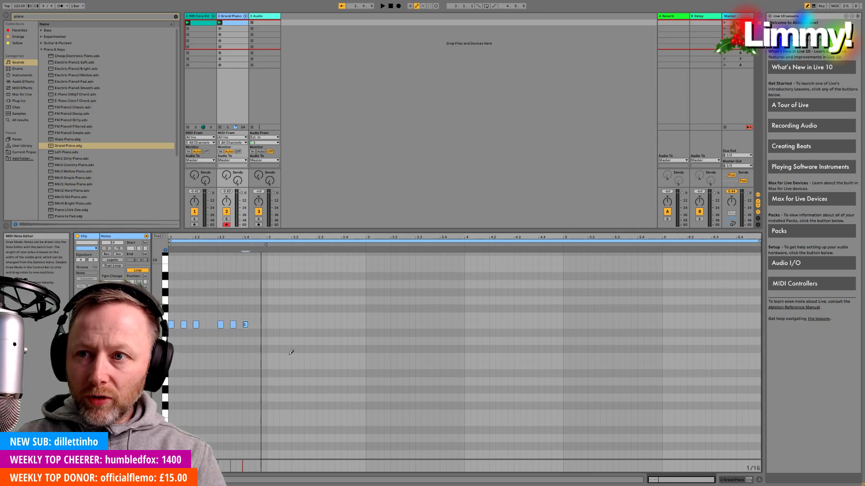
Continue the melody in bar 2 with E4, G4, E4, D4 and E4, and play it back.
left_click(271, 324)
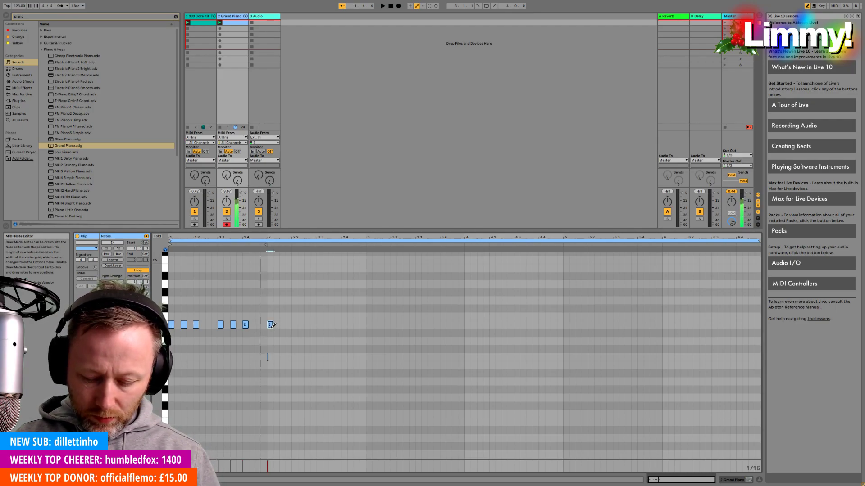
left_click(283, 300)
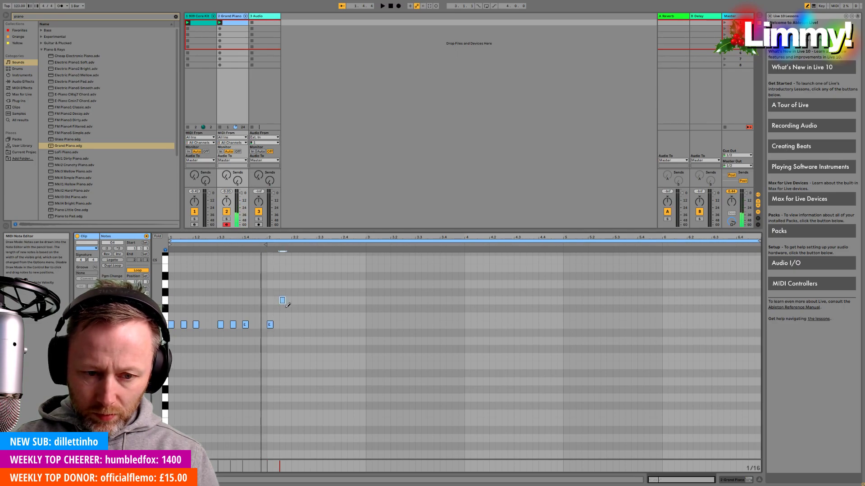
left_click(295, 325)
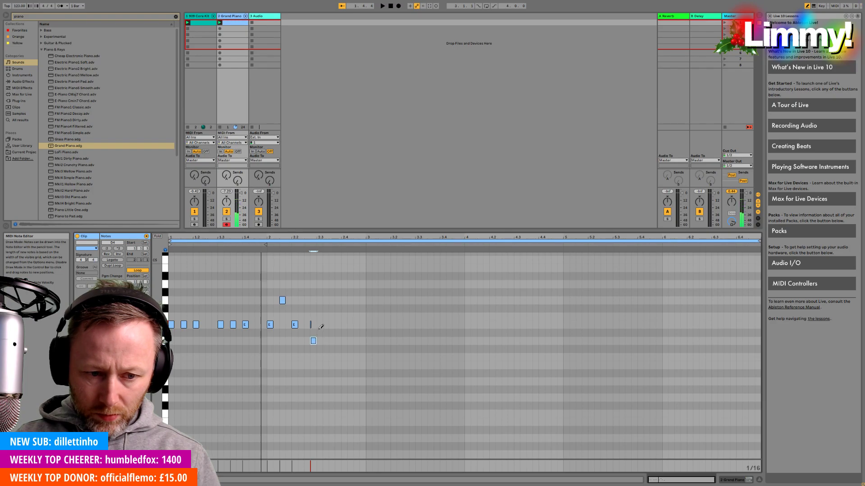
key("space")
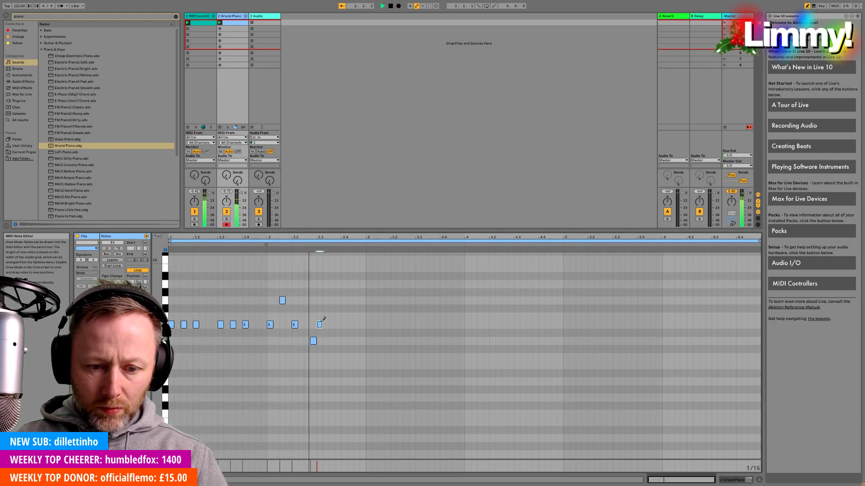
Replace the E4 on bar 2's second beat with C4 and listen to the melody.
key("space")
left_click(296, 325)
left_click(296, 356)
key("space")
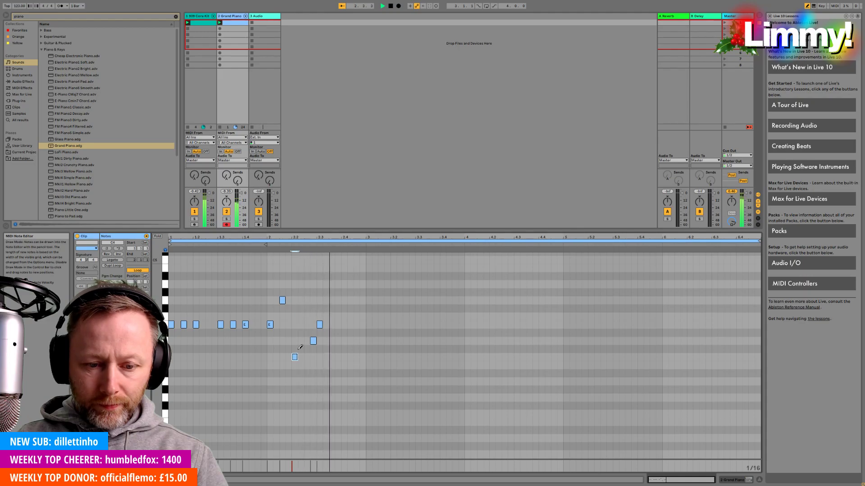
key("space")
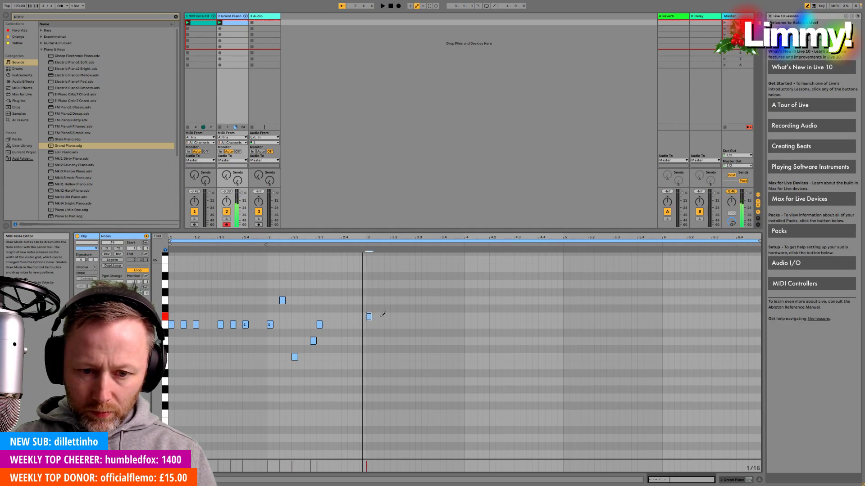
Draw bar 3's run of F4 notes followed by E4 at 3.3.3 and 3.4, and play the clip.
left_click(412, 317)
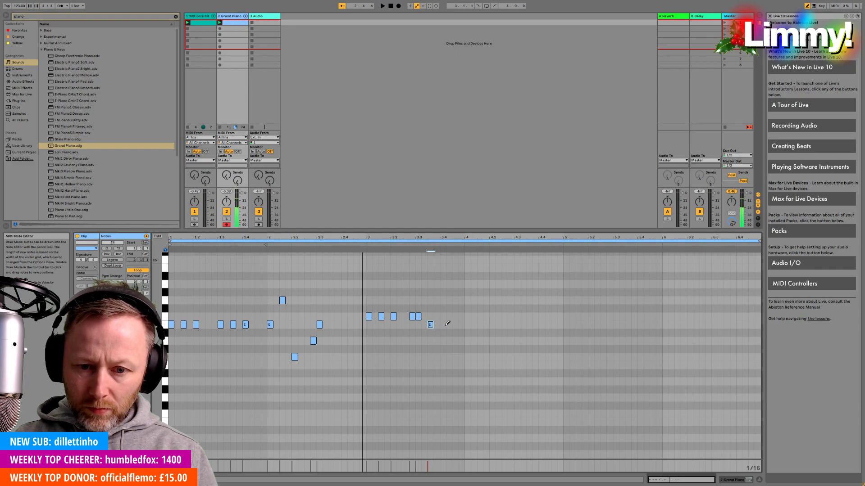
left_click_drag(449, 253, 449, 284)
left_click(442, 323)
key("space")
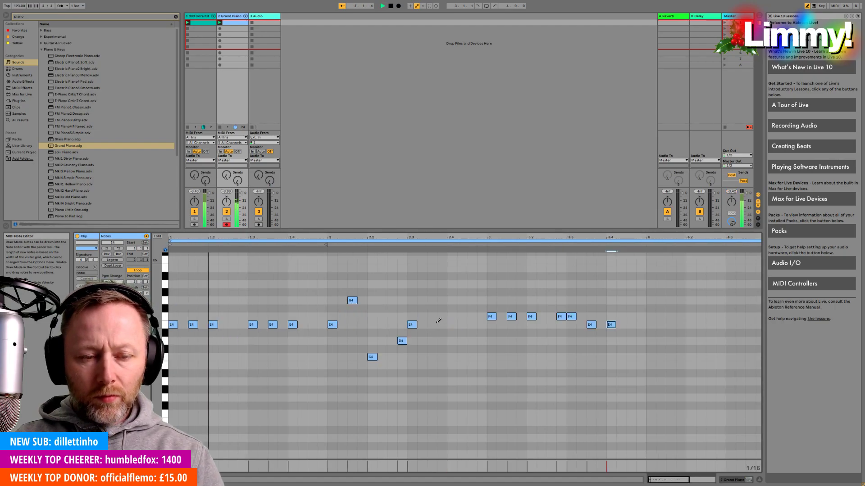
Add three E4 notes from 3.4.3 to 4.1, finish bar 4 with D4, D4, E4, D4 and G4, and play the melody.
left_click(467, 324)
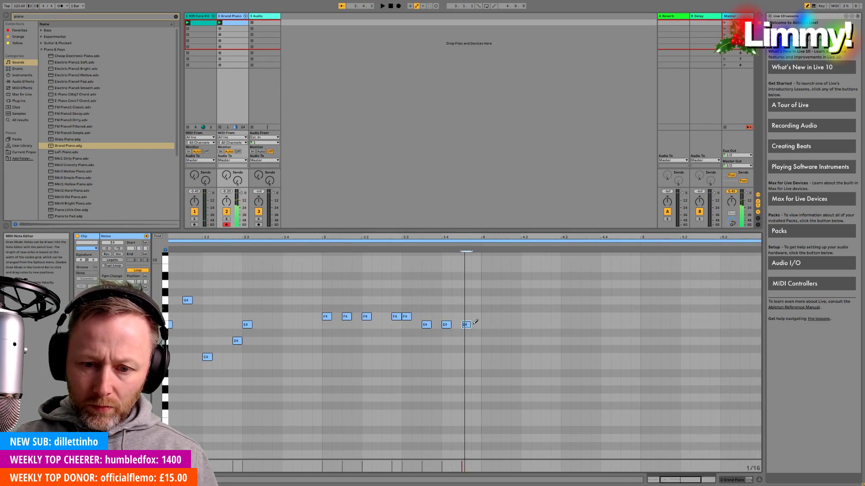
left_click(487, 324)
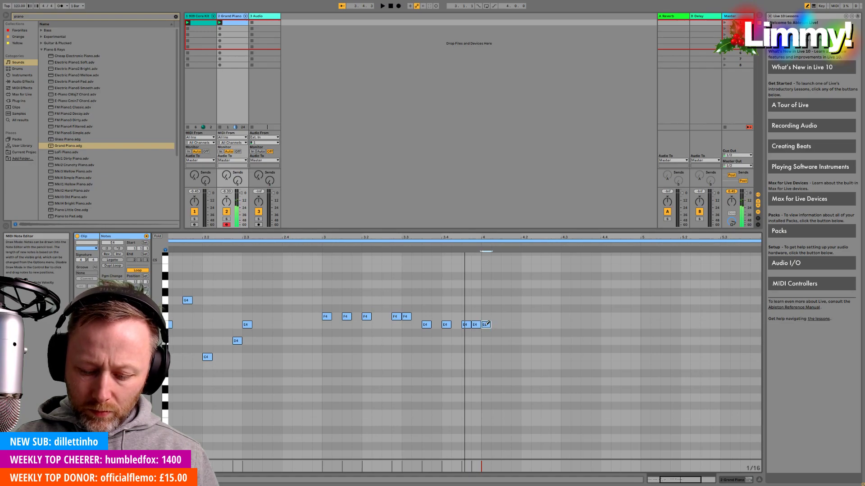
left_click(525, 341)
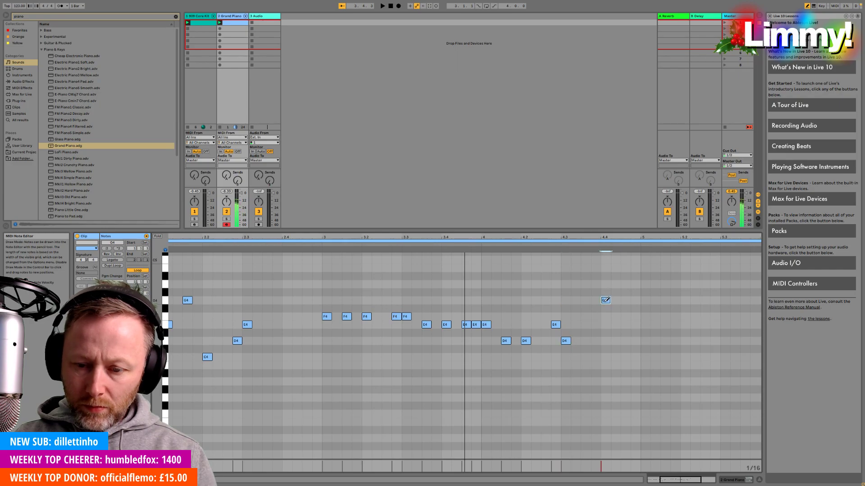
key("space")
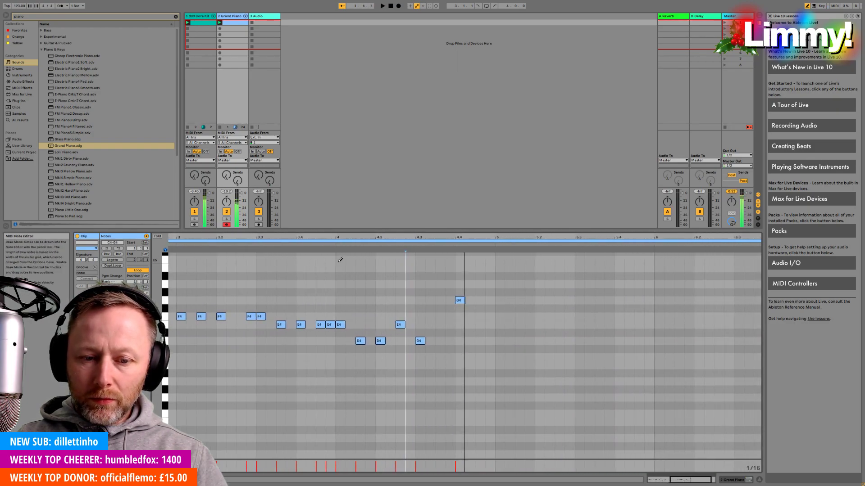
left_click(312, 244)
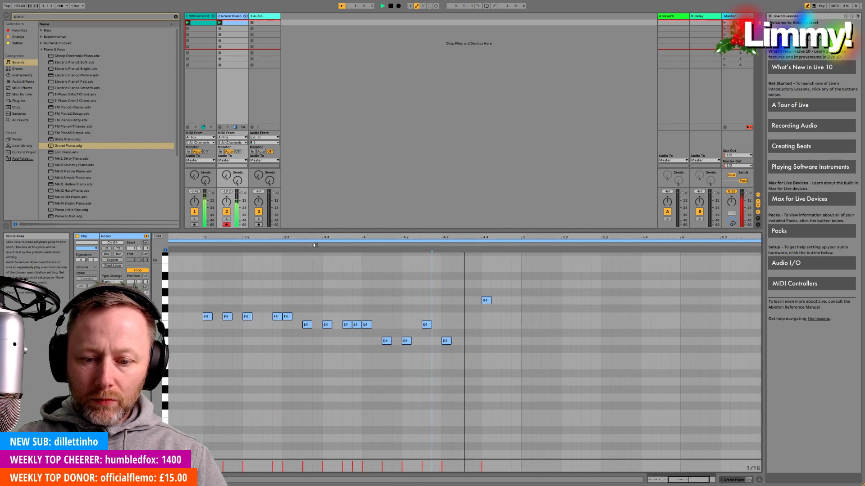
Stop playback, select all notes of the four-bar melody and duplicate them to start at bar 5.
left_click(269, 244)
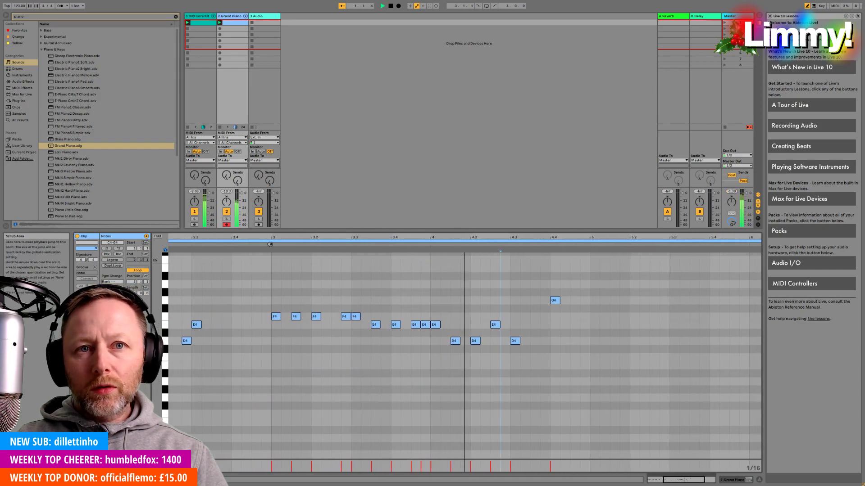
key("space")
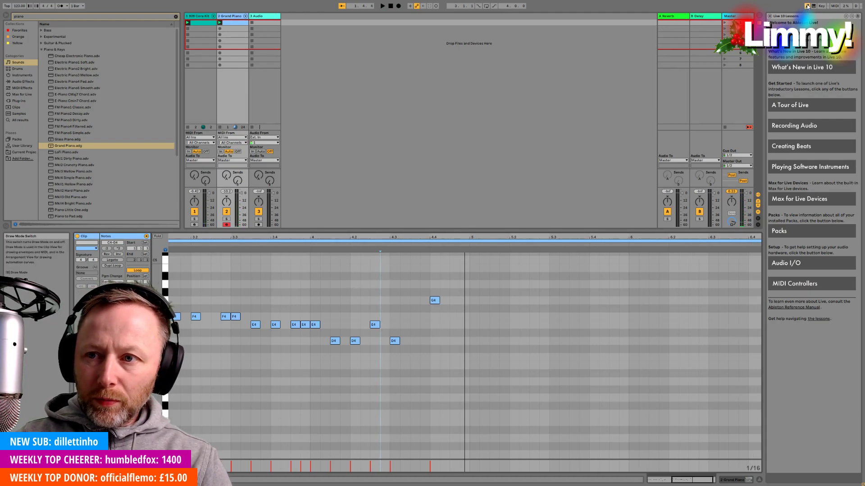
left_click(509, 302)
left_click_drag(506, 293, 171, 346)
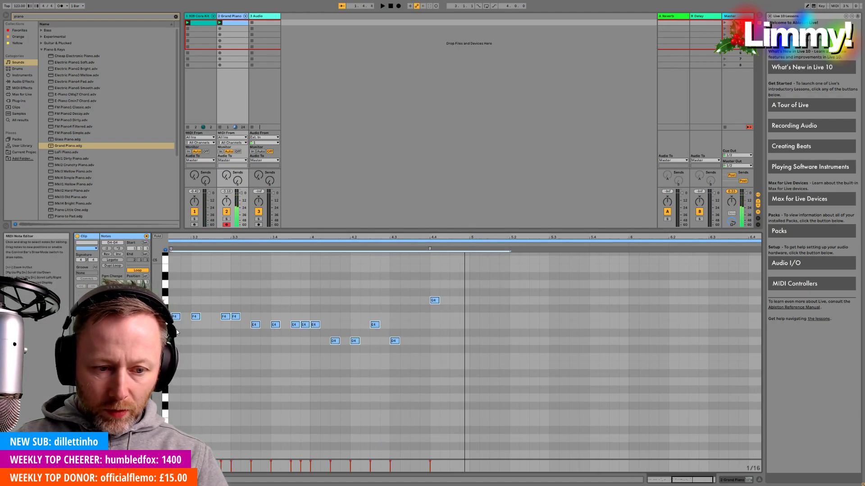
left_click_drag(217, 237, 217, 221)
left_click_drag(669, 276, 361, 384)
left_click_drag(369, 321, 567, 324)
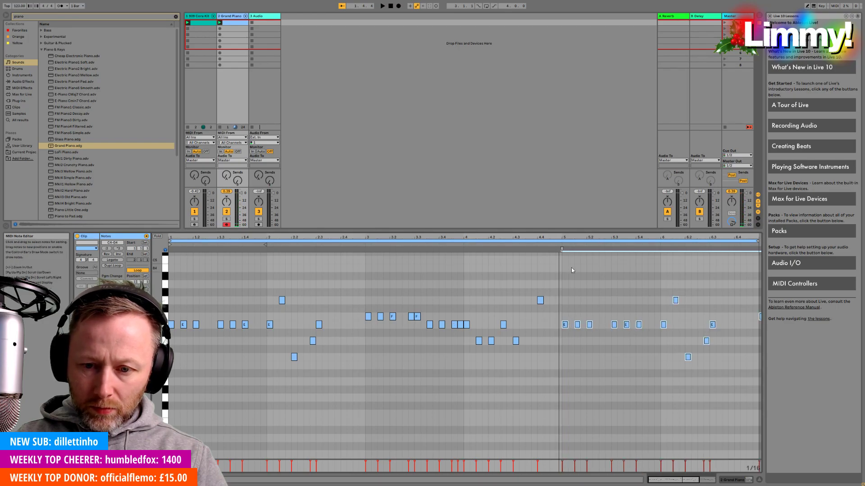
Play the copied melody from bar 5 and extend the clip's loop to the end of bar 8.
left_click(562, 244)
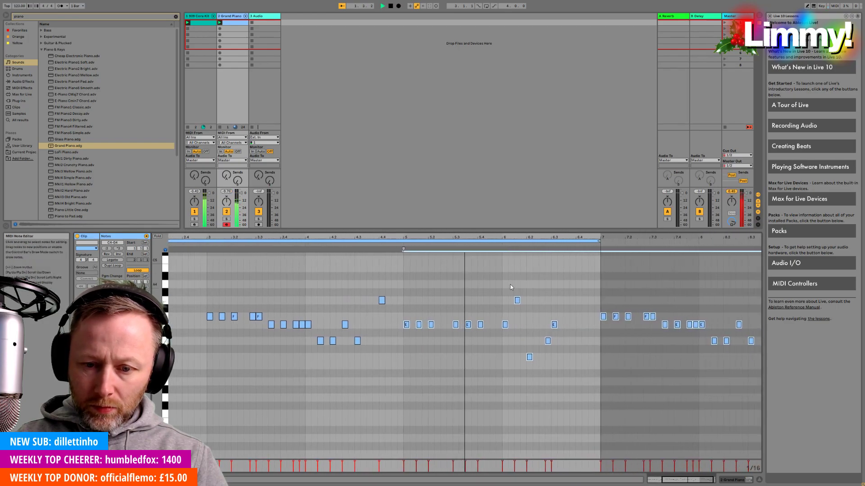
left_click(552, 278)
key("space")
left_click_drag(581, 241, 760, 242)
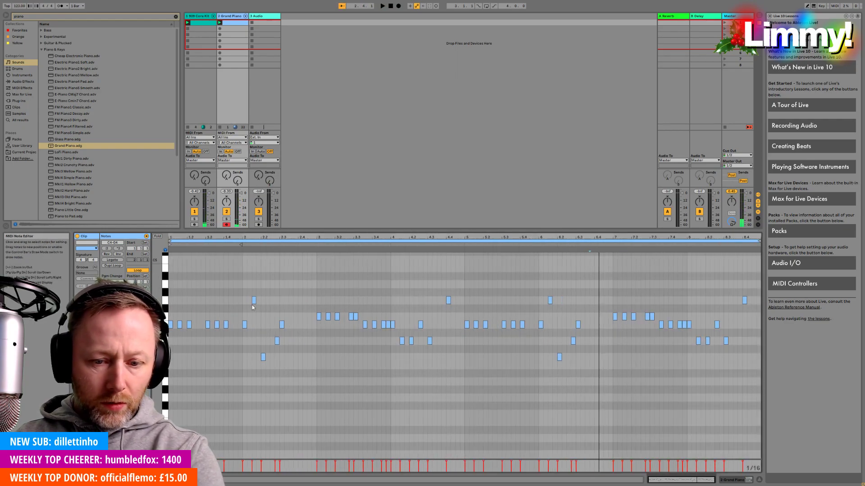
mouse_move(645, 240)
left_mouse_down()
mouse_move(640, 277)
mouse_move(645, 244)
left_mouse_up()
Raise the E4 at the start of bar 8 and the D4 right after it to G4.
left_click(575, 324)
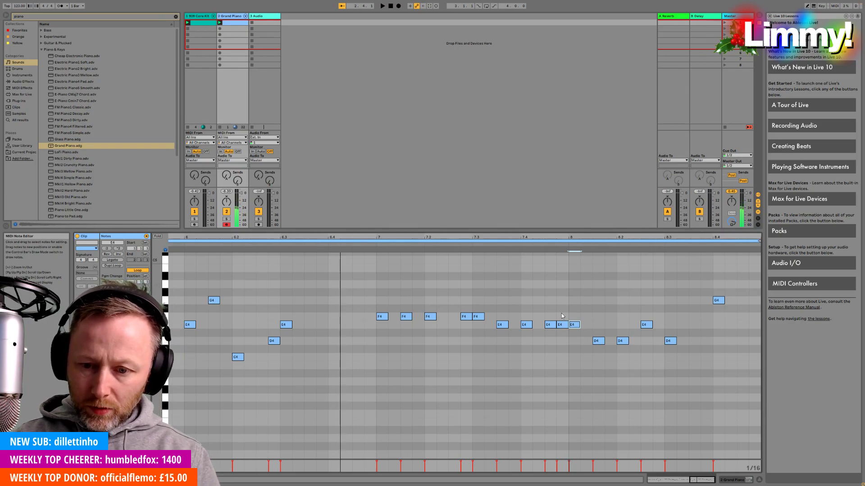
key("Up")
key("Up")
key("Up")
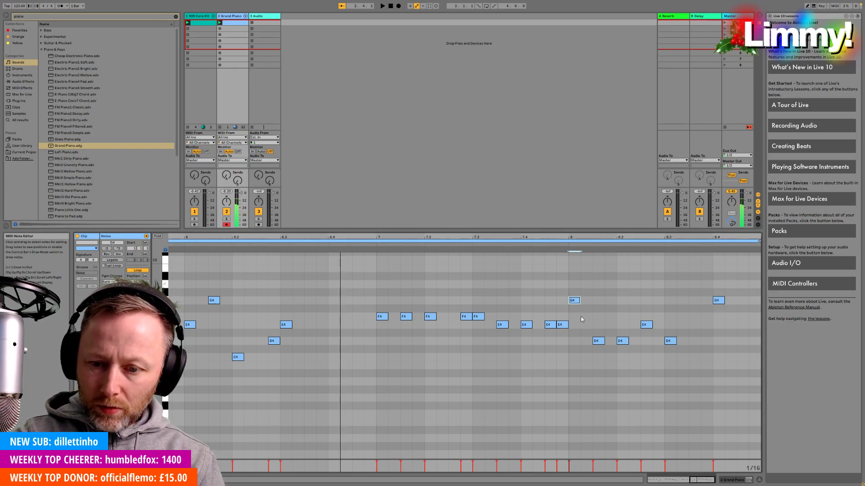
left_click(598, 340)
key("Up")
key("Up")
key("Up")
key("Up")
key("Up")
Change bar 8's notes at 8.2, 8.2.3 and 8.3 to F4, D4 and C4.
left_click(621, 341)
key("Up")
key("Up")
key("Up")
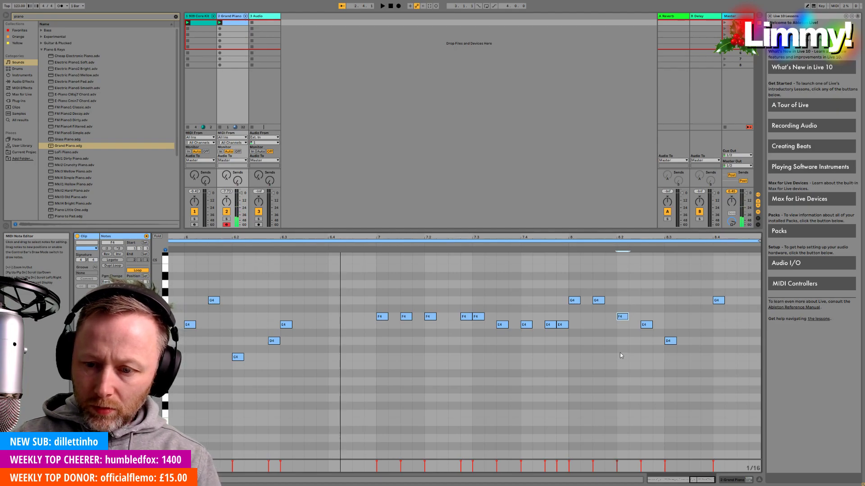
left_click(646, 325)
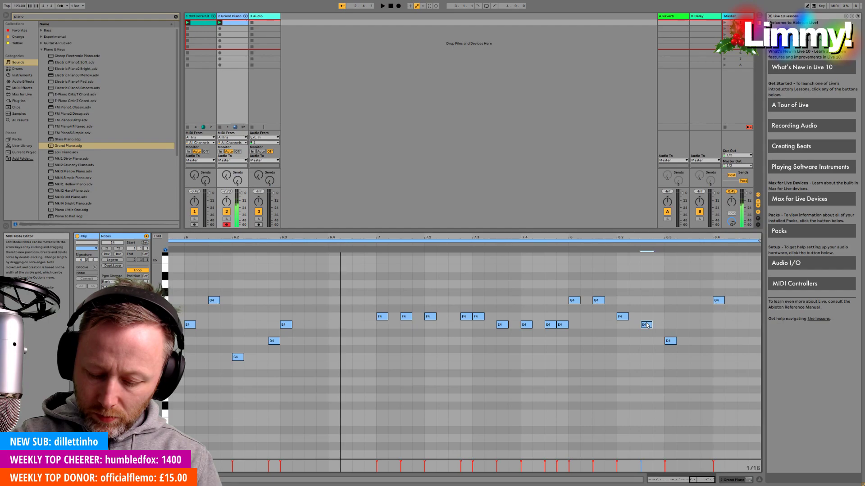
key("Down")
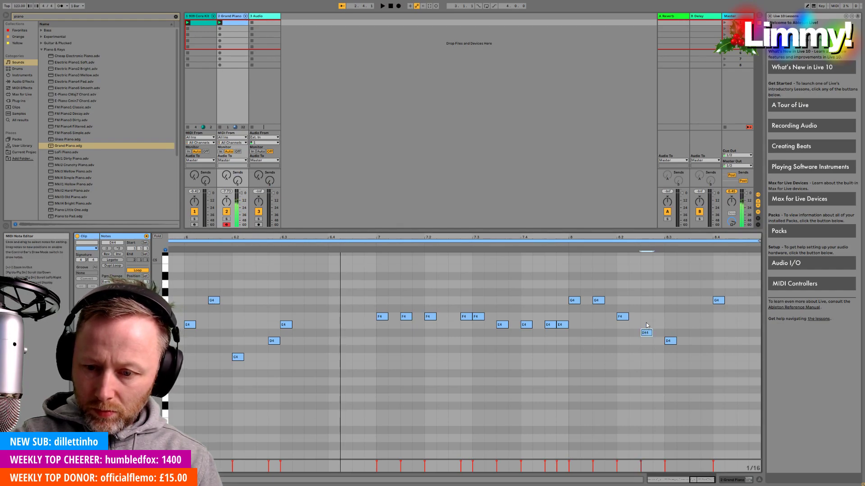
left_click(669, 340)
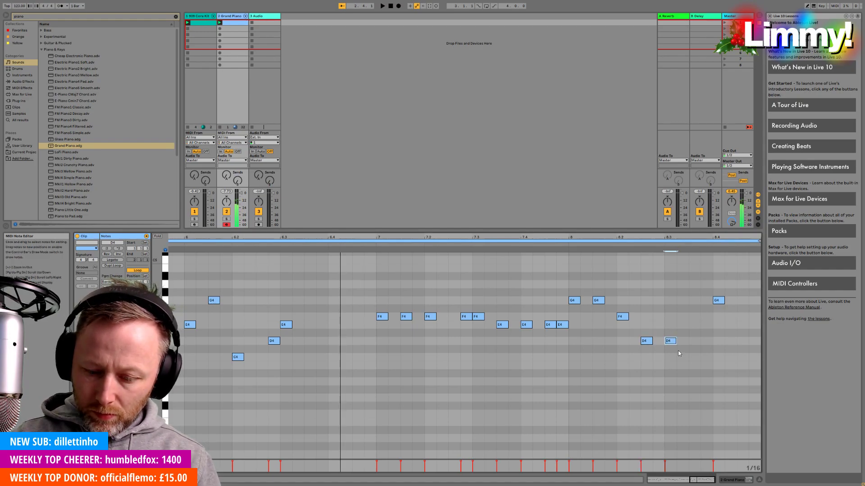
Delete the G4 on the last beat of bar 8 and listen to the whole eight-bar melody.
left_click(717, 300)
key("Delete")
left_click(702, 308)
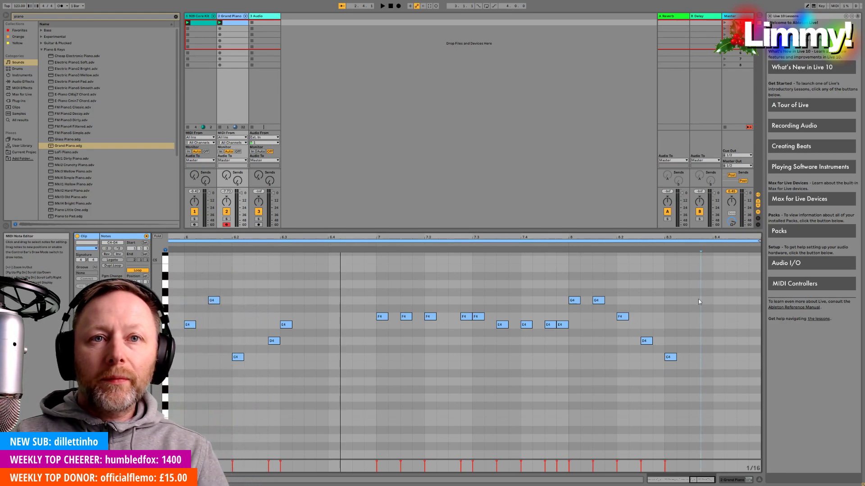
key("space")
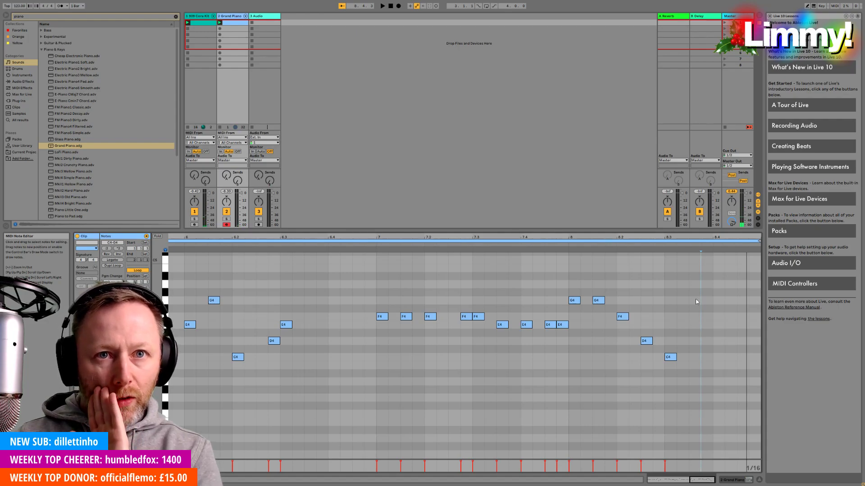
left_click_drag(280, 238, 576, 225)
left_click(409, 284)
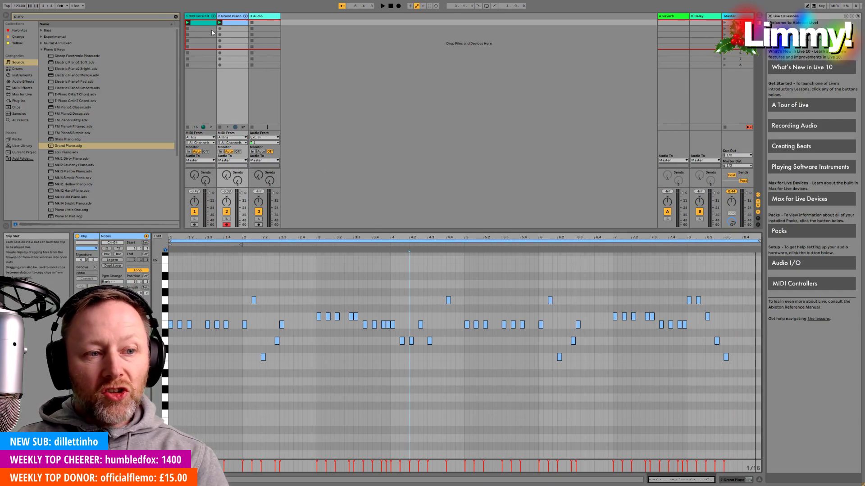
Clear the browser search, load the Synth Lead preset 4 OSC onto the Grand Piano track and listen to the melody with it.
left_click(41, 50)
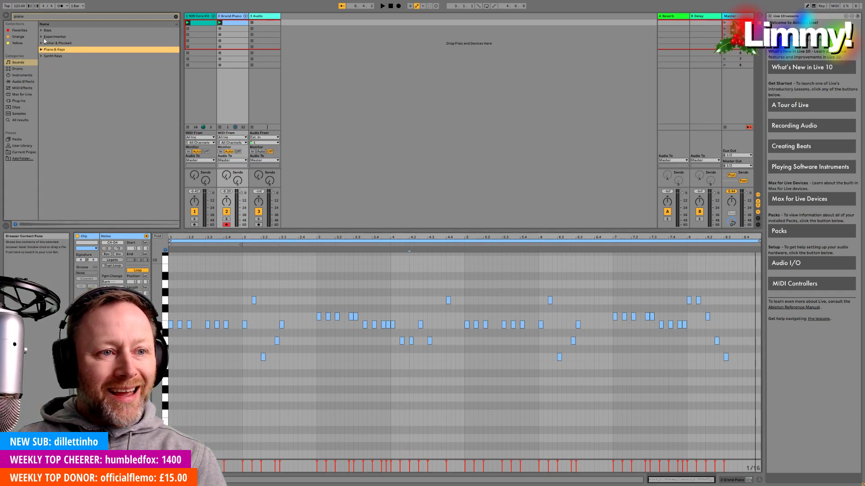
left_click(23, 65)
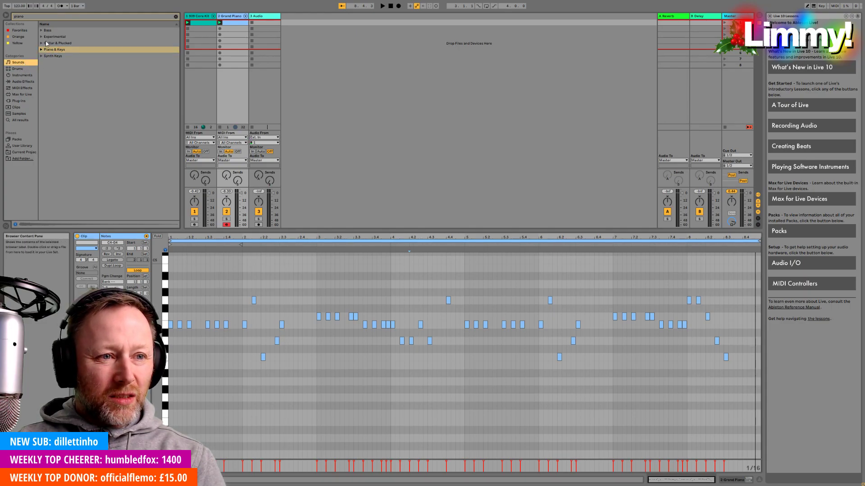
left_click(175, 16)
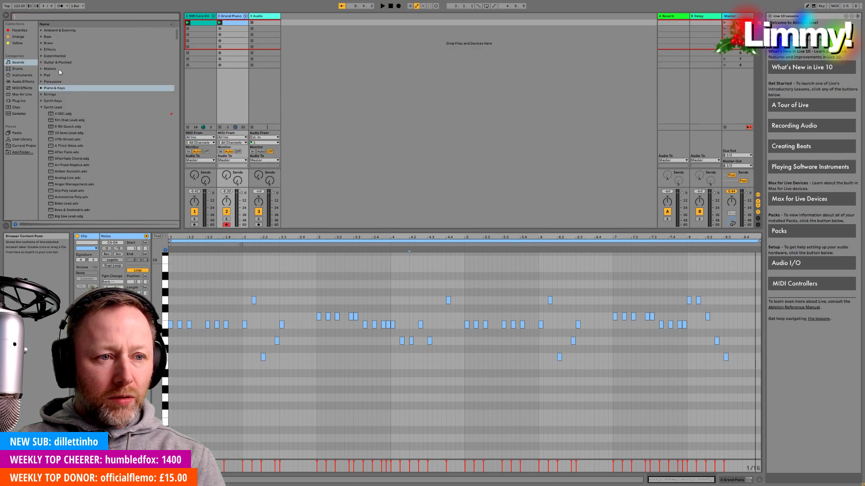
left_click(39, 107)
left_click(56, 114)
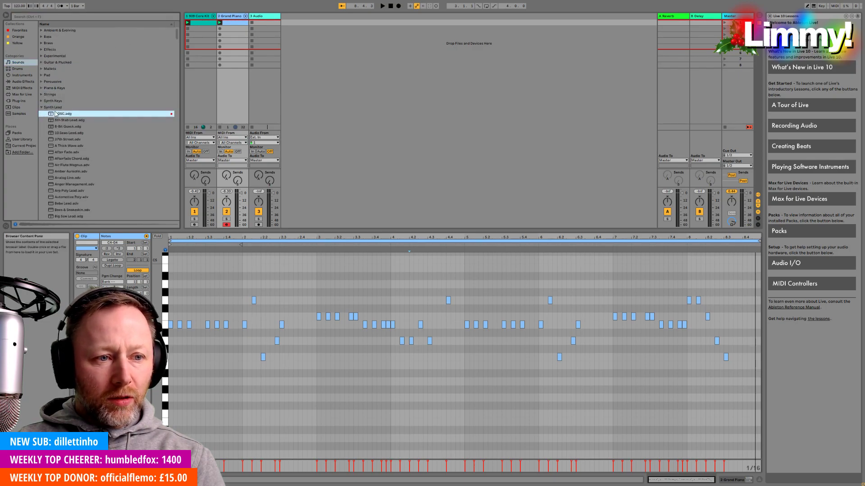
left_click_drag(236, 21, 234, 23)
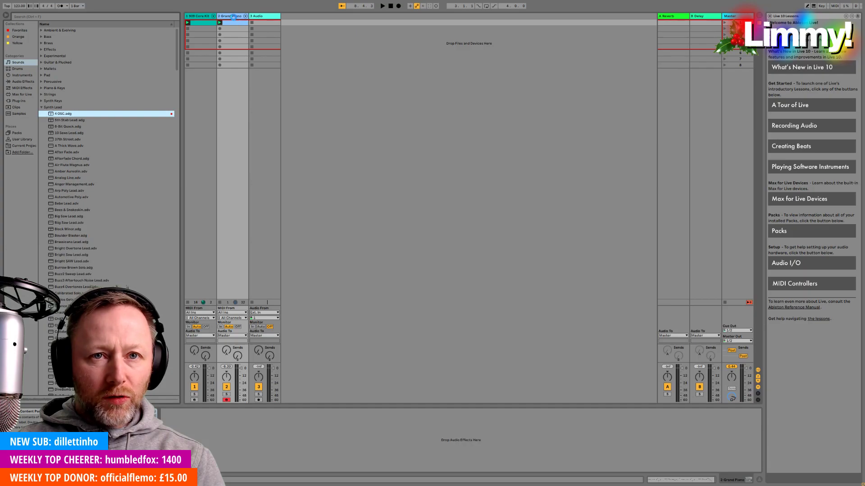
key("space")
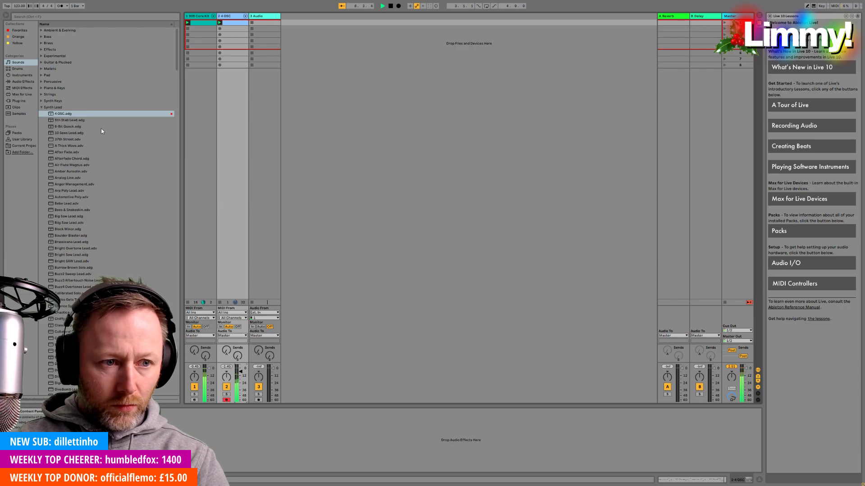
key("space")
Hot-swap the melody's instrument during playback through the Synth Lead presets from 5th Stab Lead to A Thick Wave, and return to 4 OSC.
left_click(245, 17)
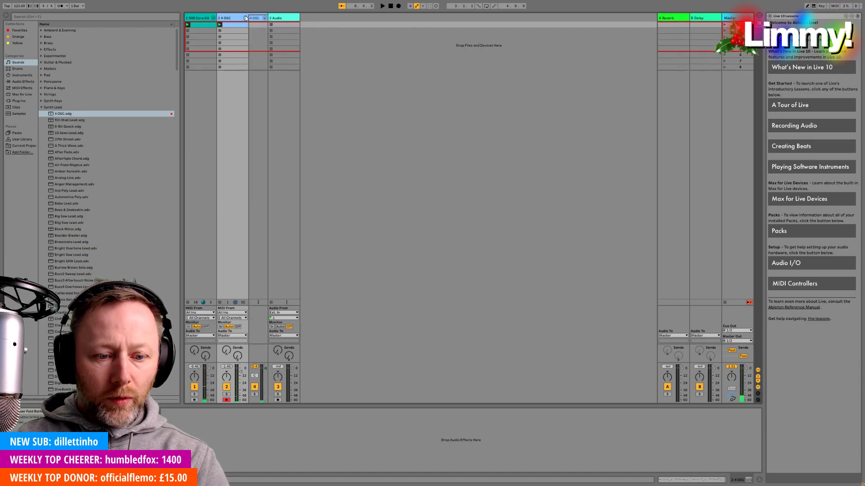
key("shift+Tab")
key("shift+Tab")
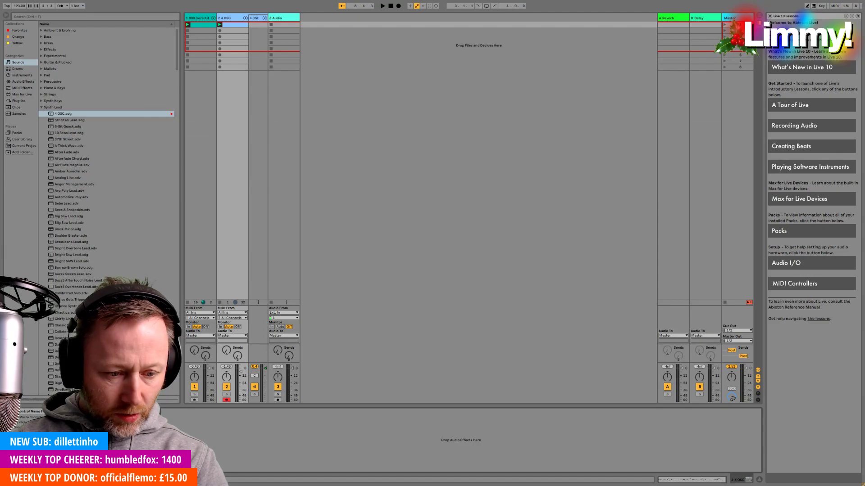
key("q")
key("space")
left_click(75, 127)
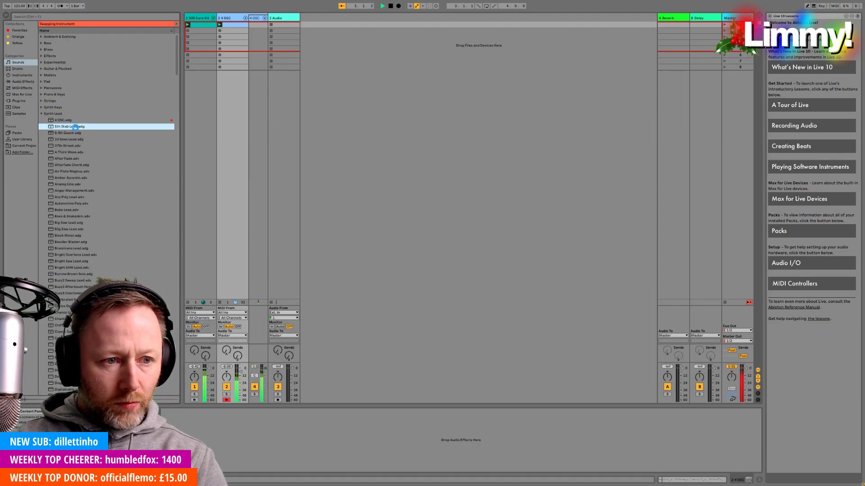
left_click(73, 134)
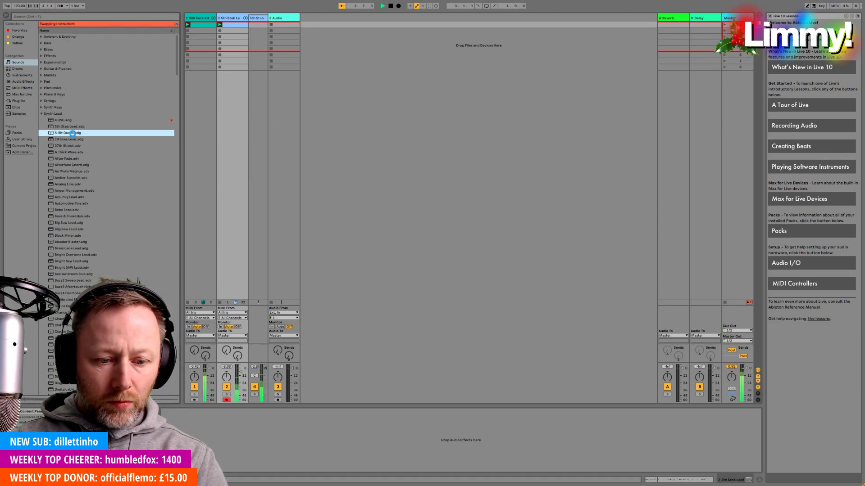
left_click(73, 139)
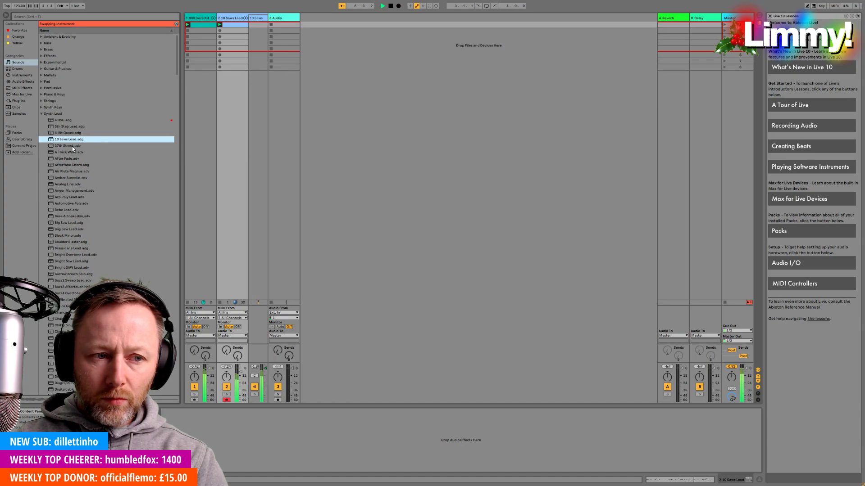
left_click(72, 146)
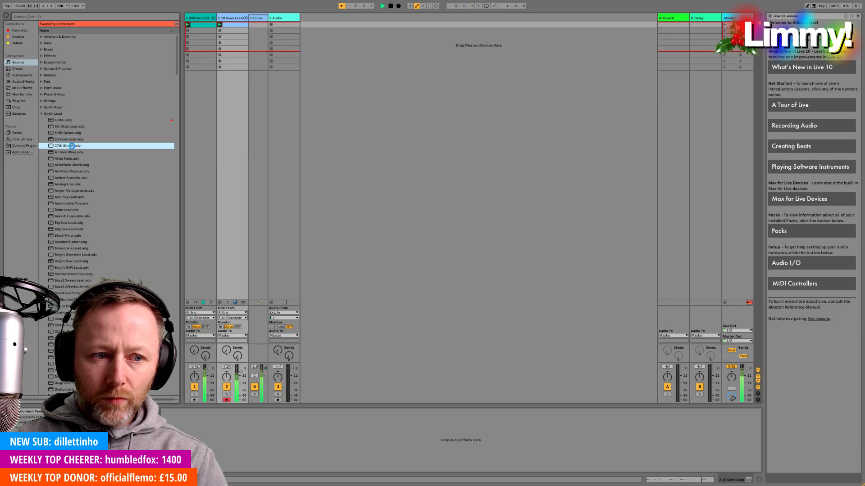
left_click(72, 146)
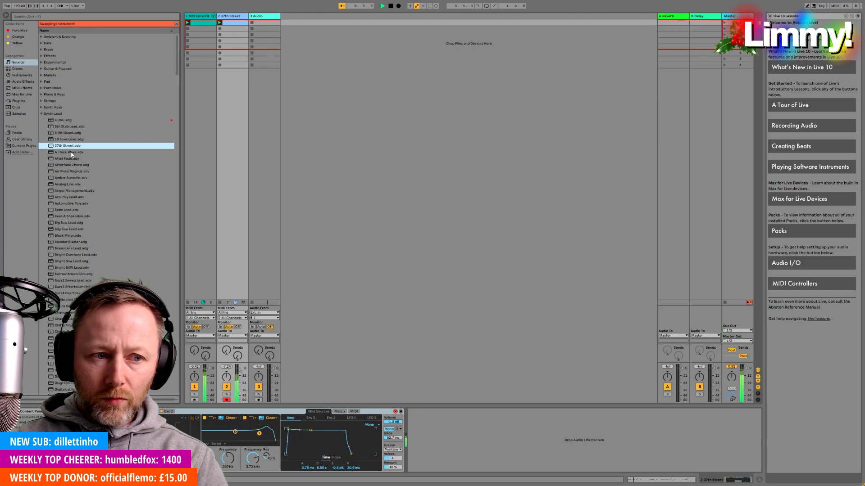
left_click(71, 153)
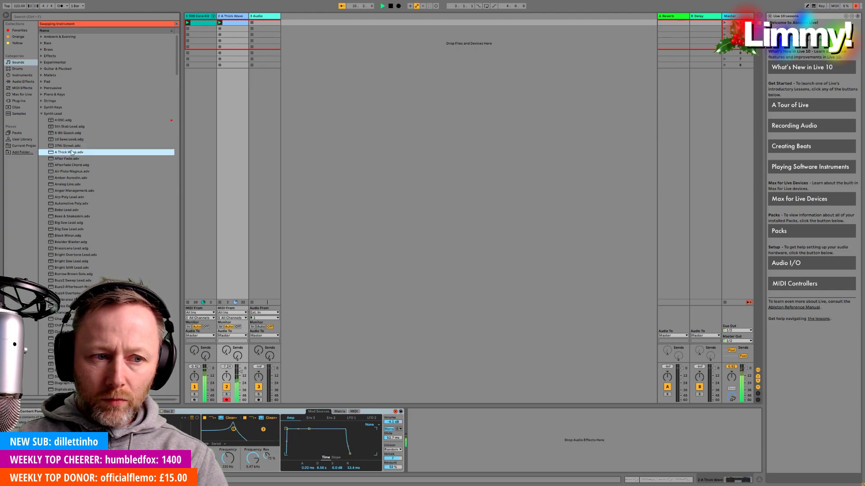
left_click(66, 120)
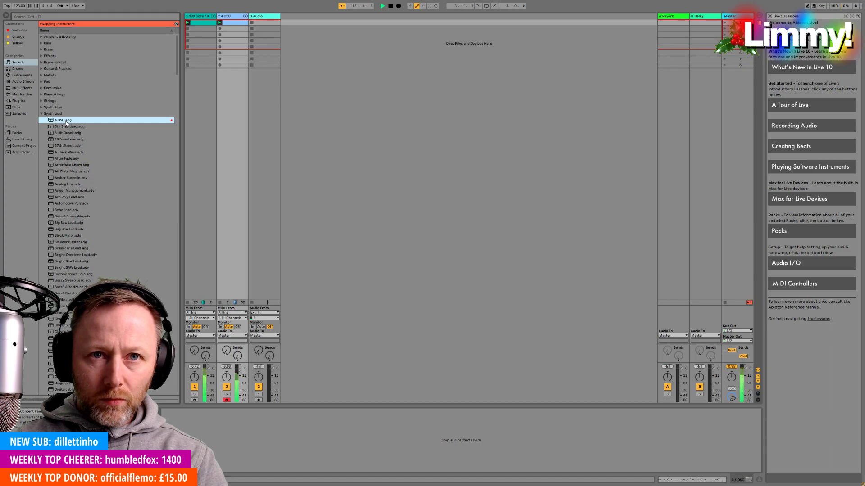
Open the 4 OSC melody clip and lengthen the E4 notes at 1.2 and 1.4 while checking them in playback.
double_click(233, 23)
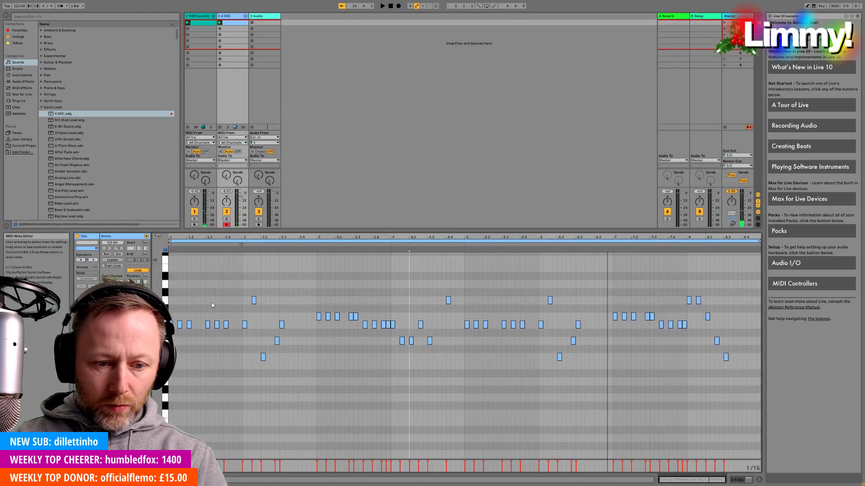
left_click(189, 324)
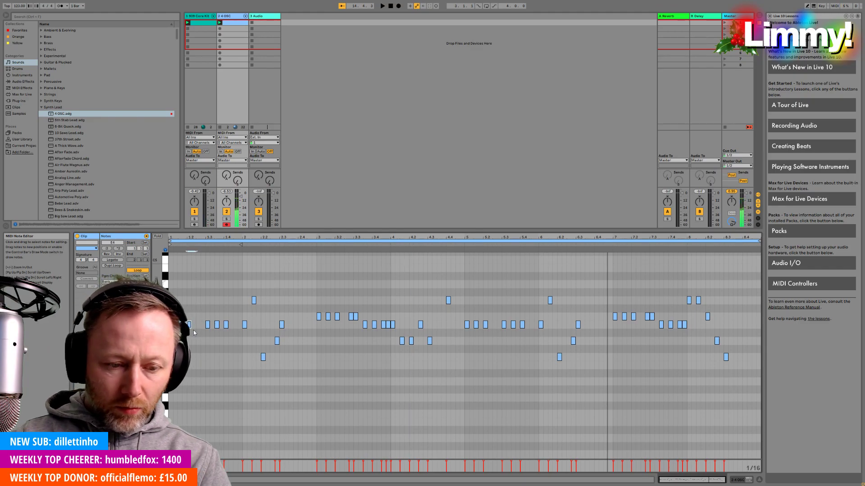
key("space")
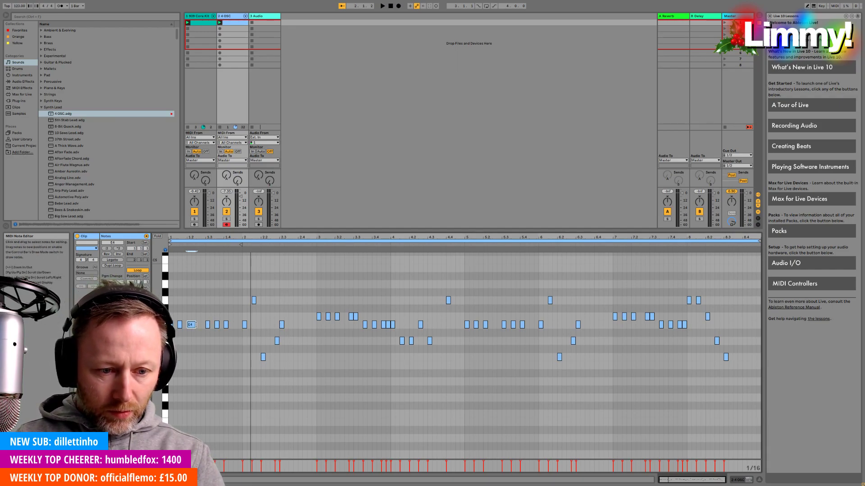
left_click_drag(196, 324, 201, 324)
key("space")
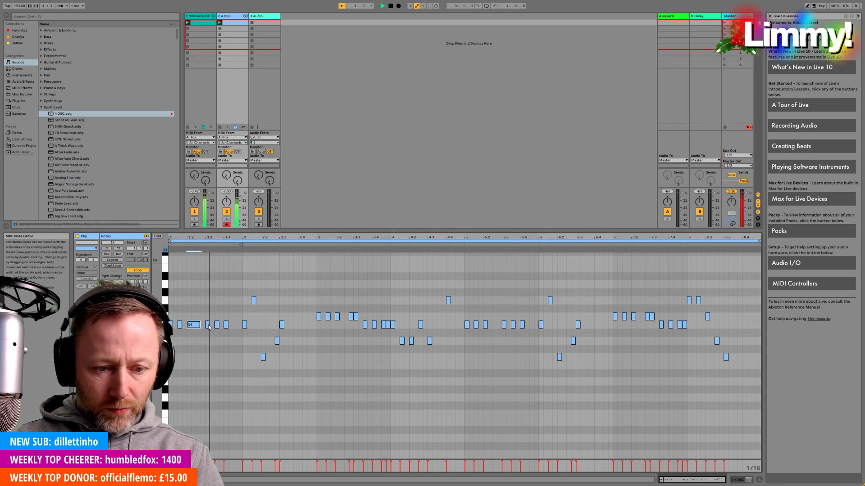
left_click_drag(228, 325, 236, 325)
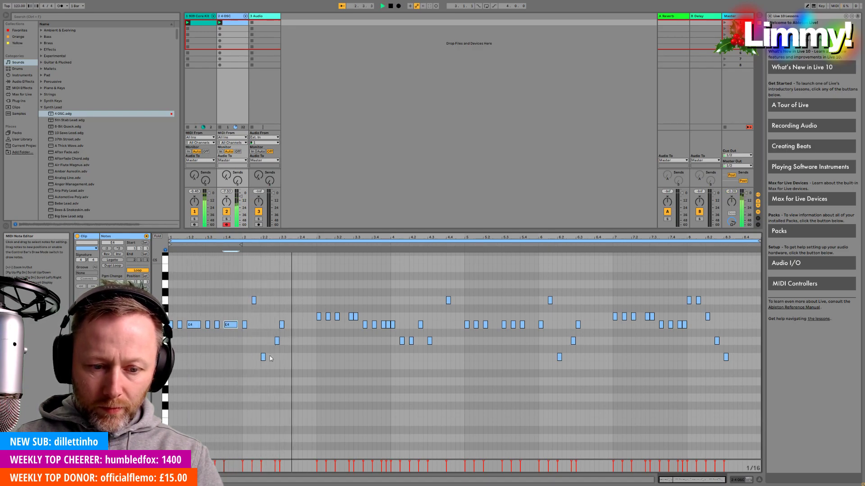
Lengthen the C4 at 2.2, the E4 at 2.3 and the F4 at 3.2, checking the melody in playback.
left_click_drag(265, 357, 269, 357)
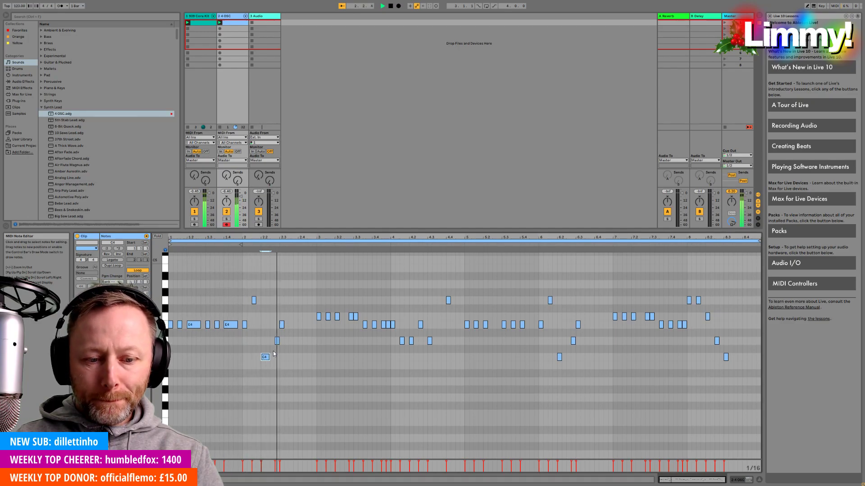
left_click_drag(282, 325, 293, 325)
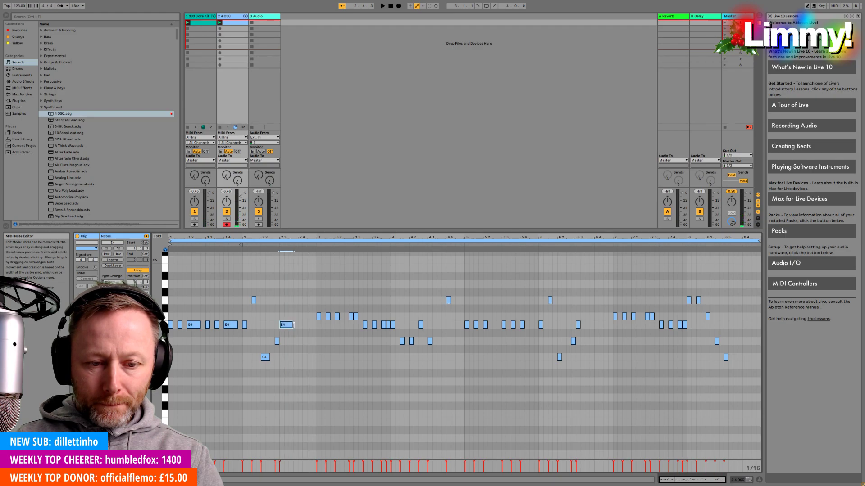
key("space")
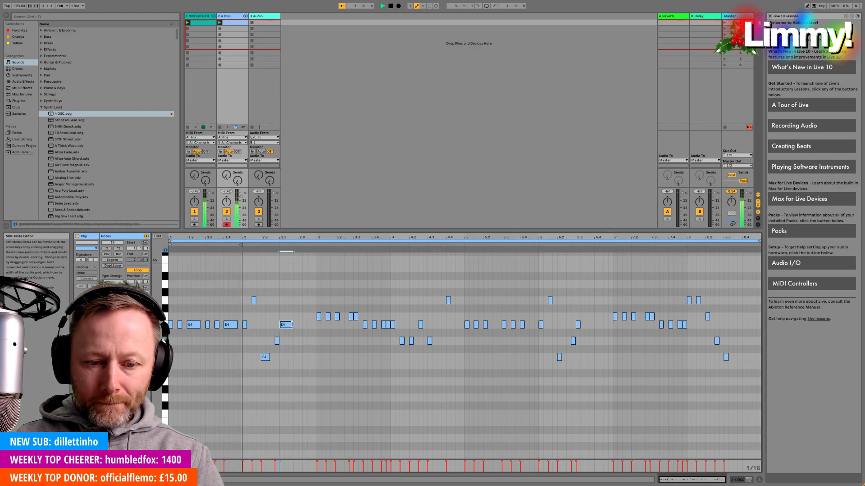
key("space")
left_click_drag(292, 325, 344, 316)
key("space")
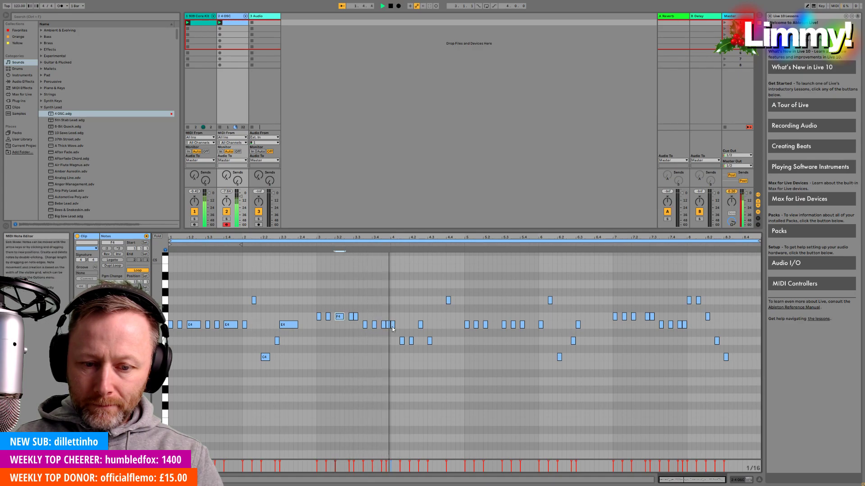
Lengthen the D4 at 4.3, extend the G4 at 4.4 up to bar 5, and play the loop.
left_click_drag(430, 341, 440, 339)
key("space")
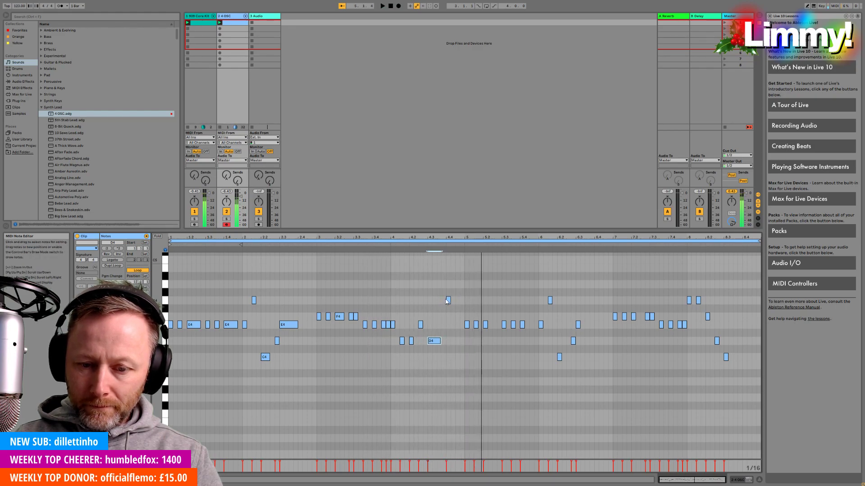
left_click_drag(449, 300, 453, 299)
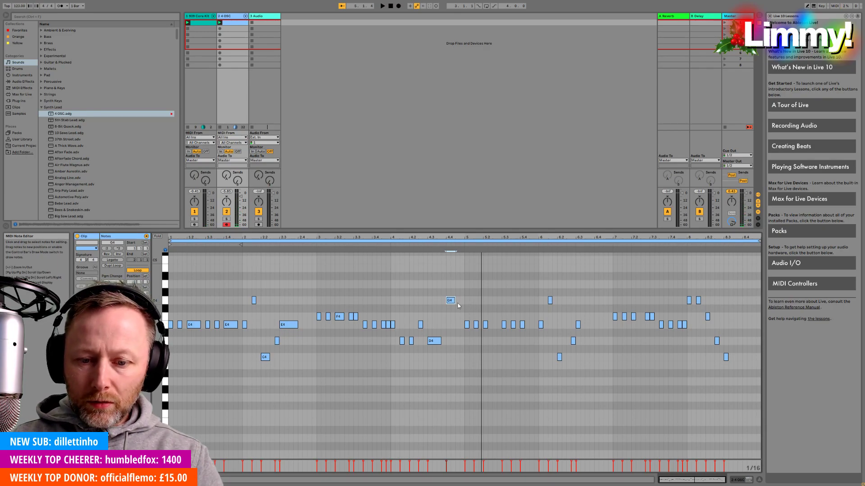
left_click_drag(458, 300, 465, 298)
key("space")
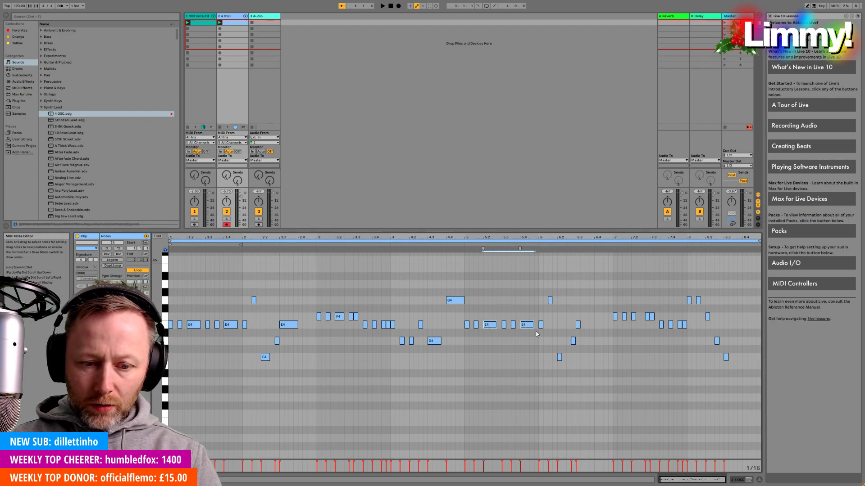
Lengthen the matching notes in bars 5 to 8: E4 at 5.2, 5.4 and 6.3, C4 at 6.2 and 8.3, and F4 at 7.2, checking playback.
left_click(633, 316)
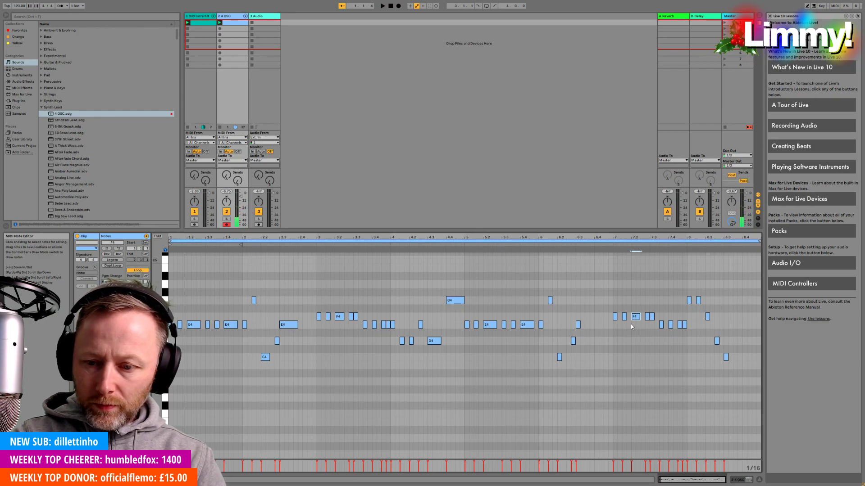
left_click(577, 325)
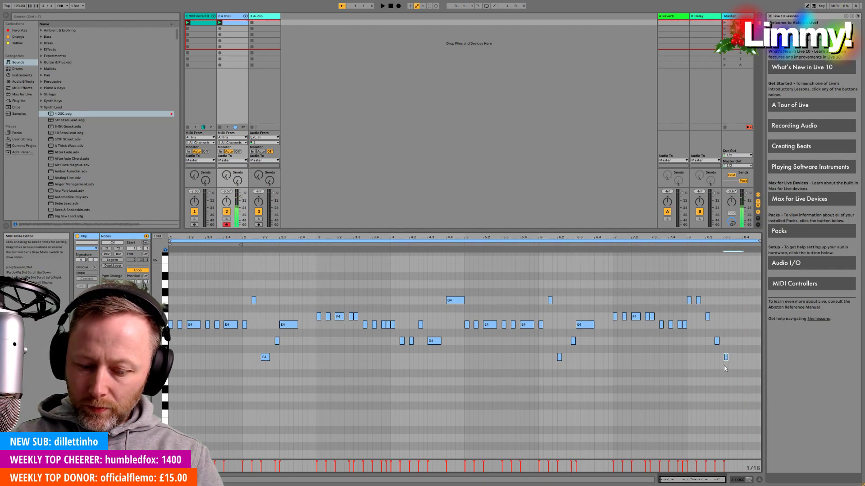
key("shift+Right")
key("shift+Right")
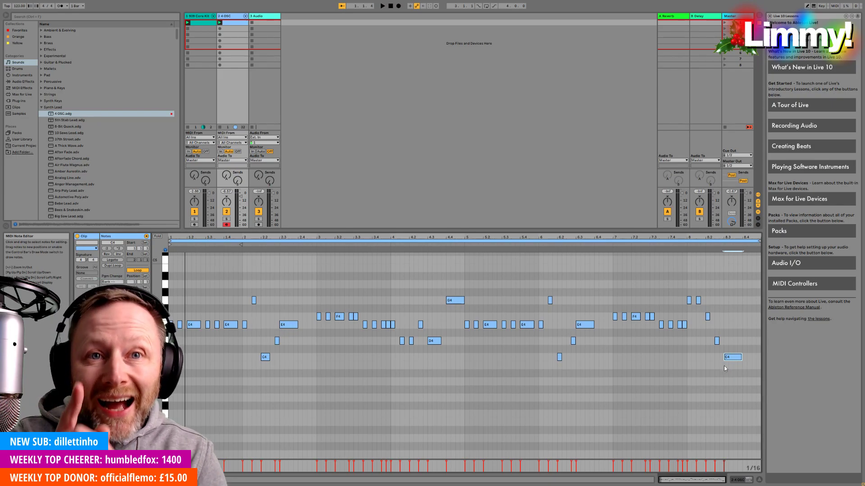
key("space")
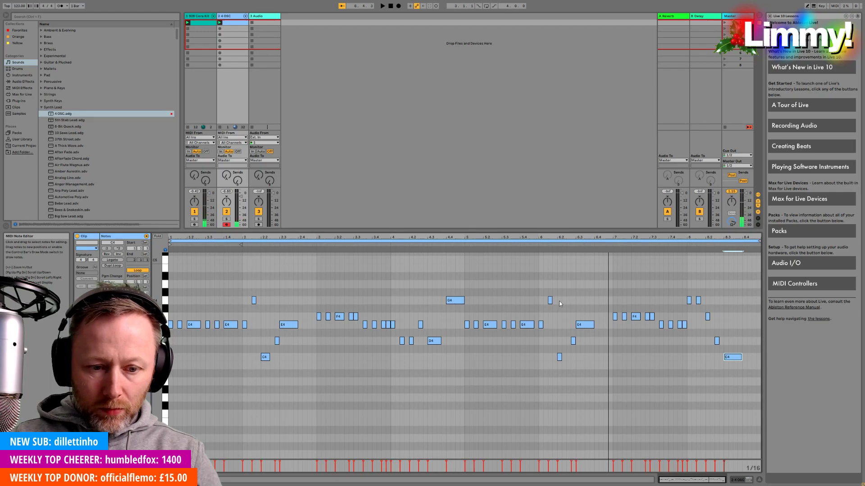
left_click(568, 360)
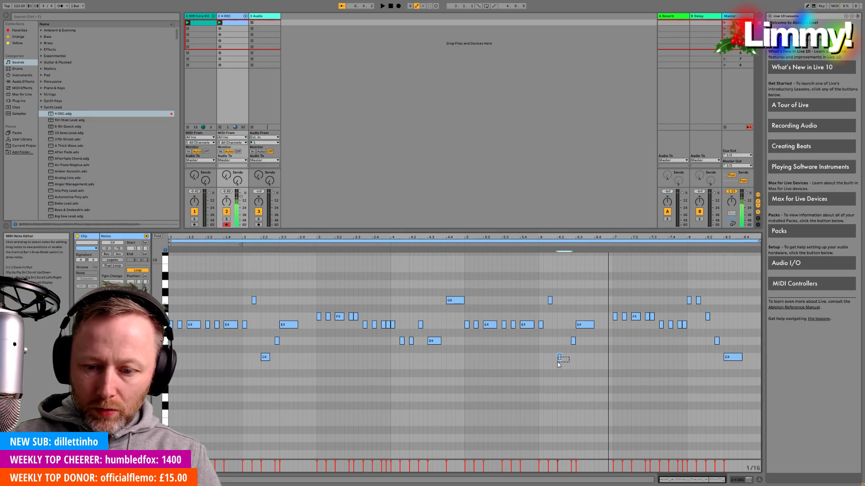
left_click(541, 246)
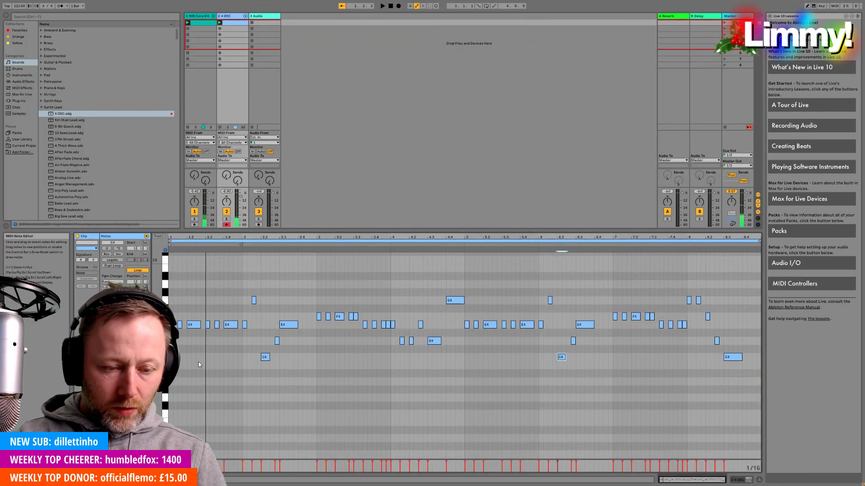
Examine the 4 OSC rack's chains 4 Osc Saw 1 and 4 Osc Saw 2, and listen to the melody with the drums.
key("shift+Tab")
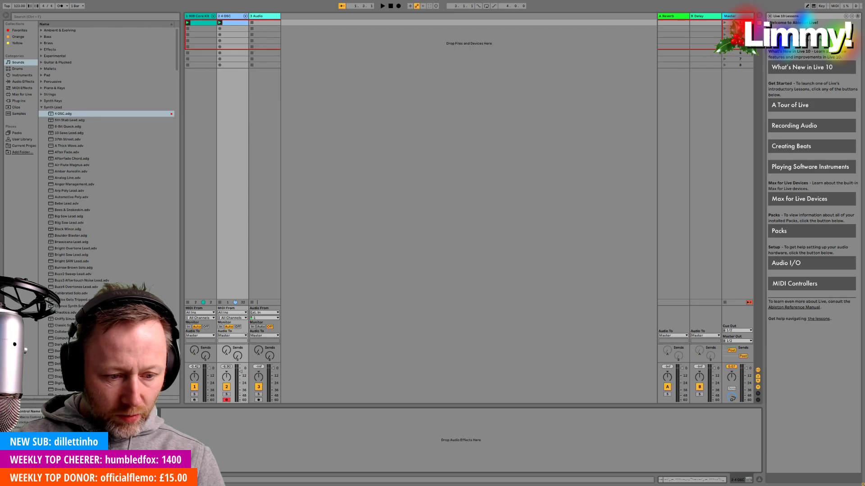
left_click(163, 421)
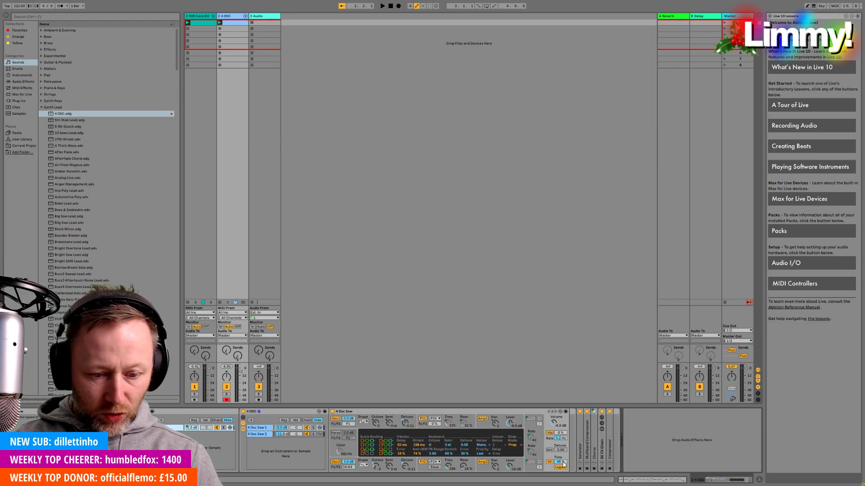
left_click(265, 428)
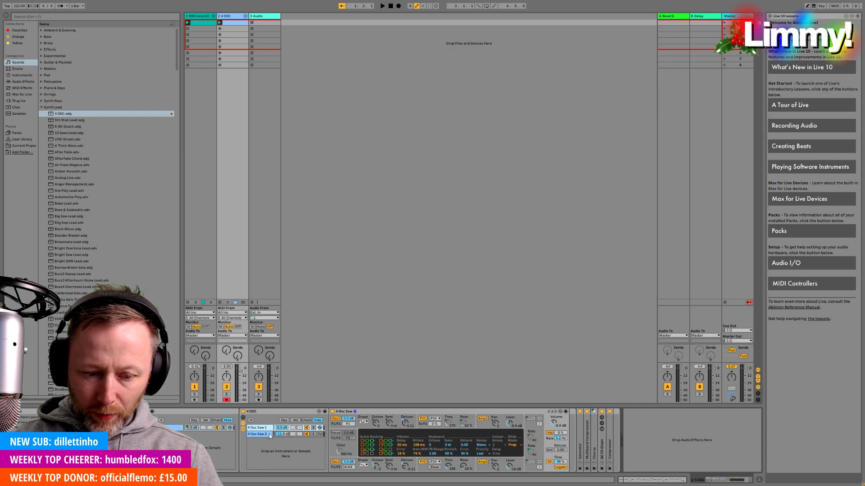
left_click(266, 434)
left_click(260, 430)
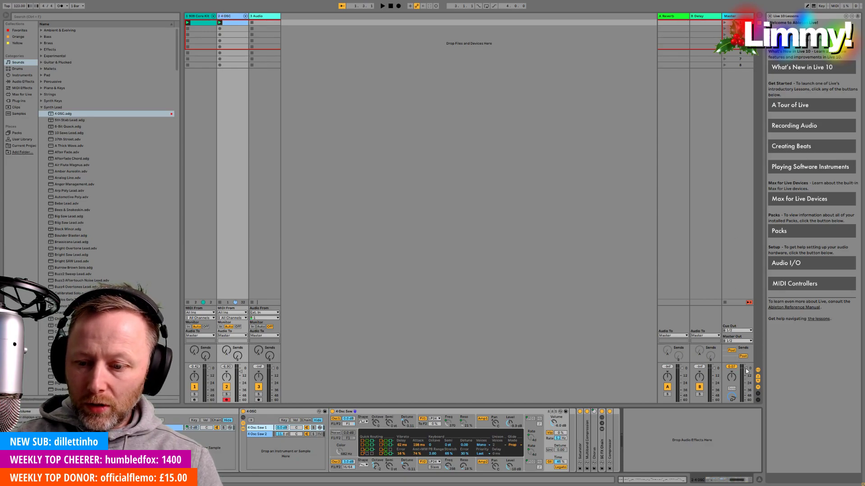
key("space")
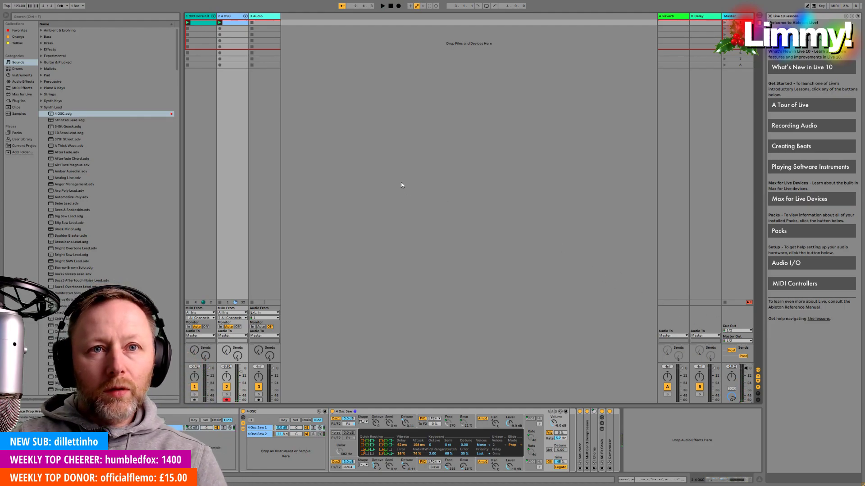
key("space")
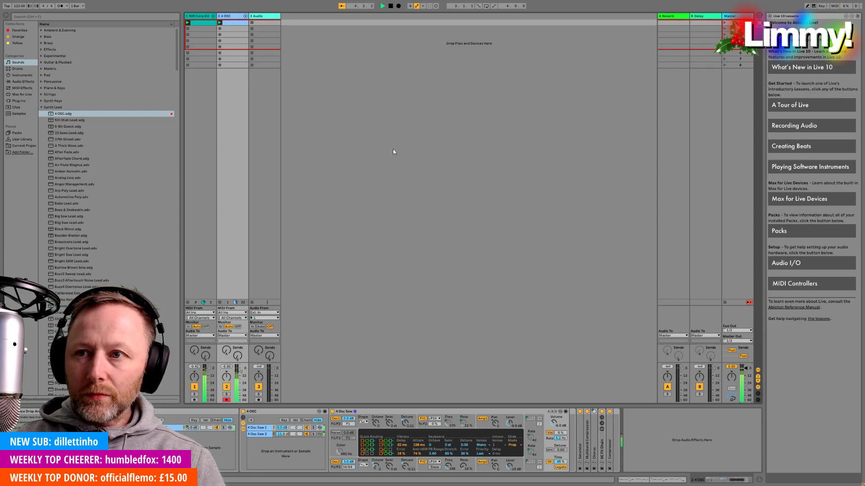
Open the 4 OSC melody clip, copy the E4 at 1.2 down to E3 at 1.2.3, and shorten the copy to a sixteenth note.
double_click(235, 24)
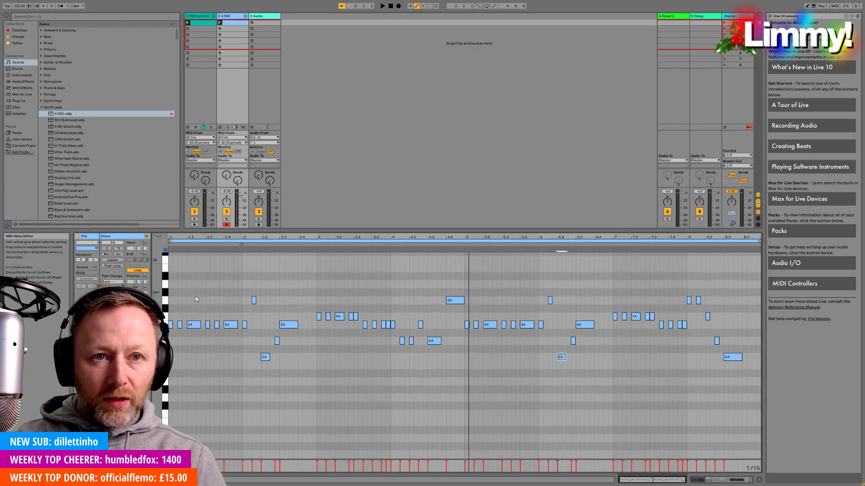
scroll(165, 321, "down", 2)
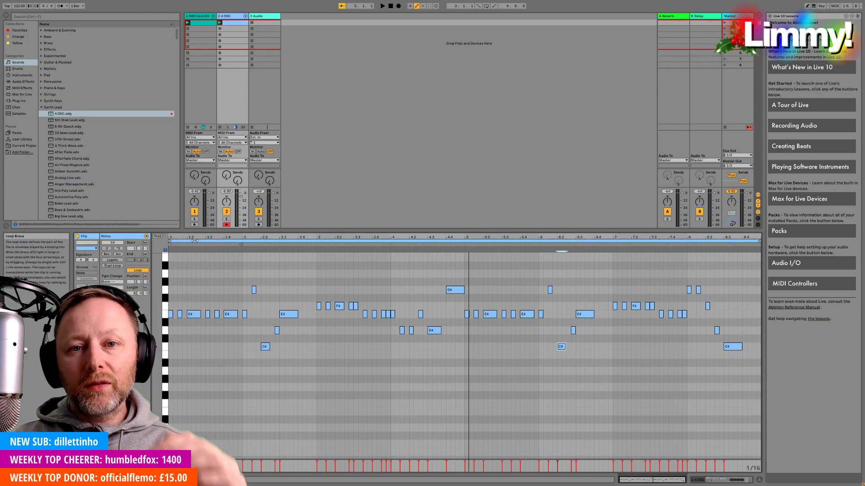
left_click(198, 314)
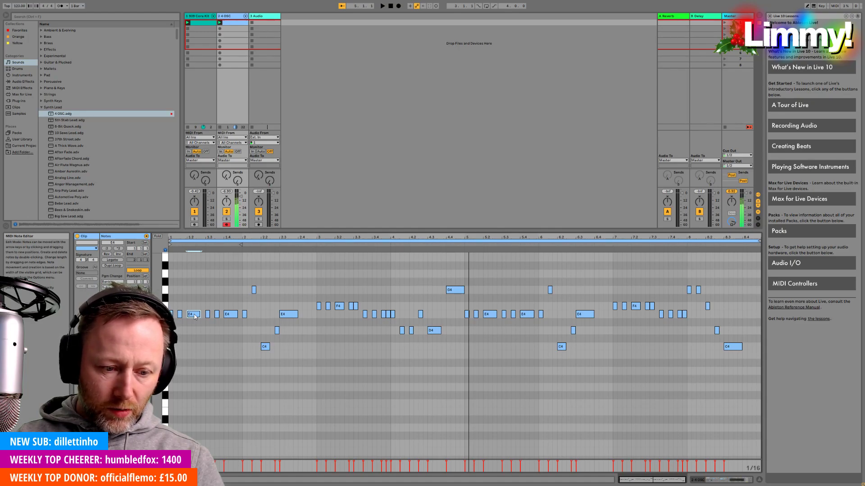
left_click_drag(195, 317, 202, 418)
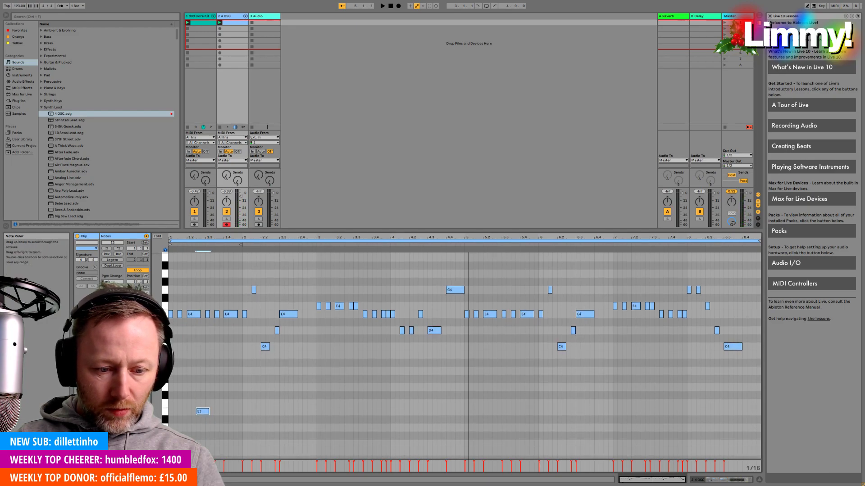
left_click_drag(209, 411, 201, 411)
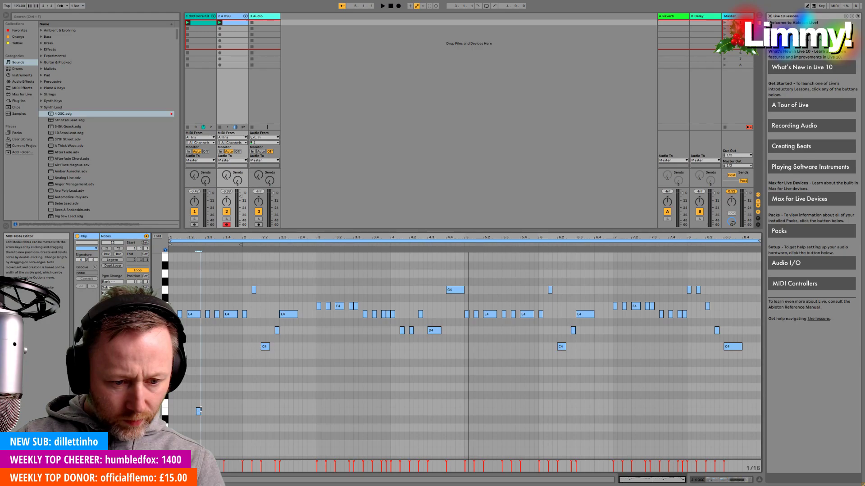
key("space")
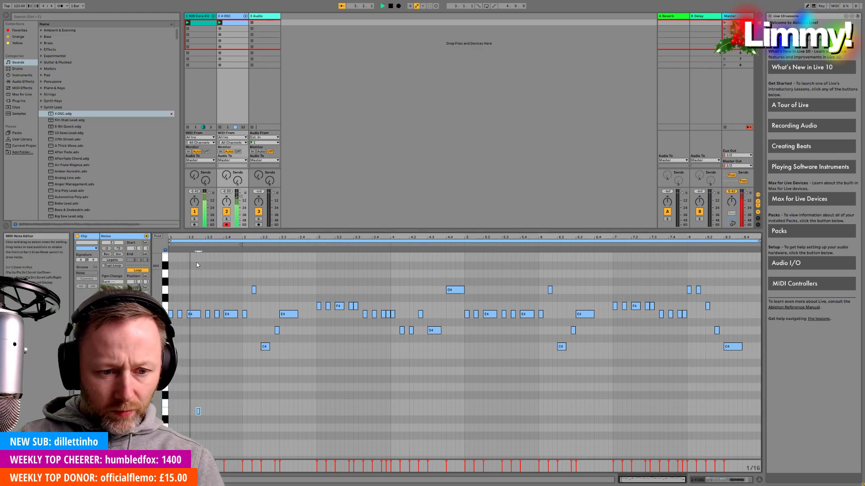
Extend the E3 at 1.2.3 to an eighth note ending at 1.3 and listen to the opening bar.
left_click_drag(199, 237, 257, 274)
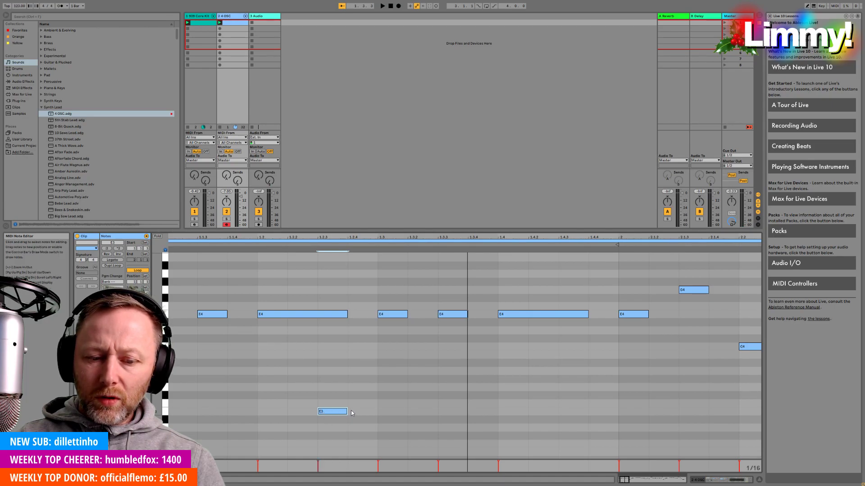
left_click_drag(347, 411, 377, 412)
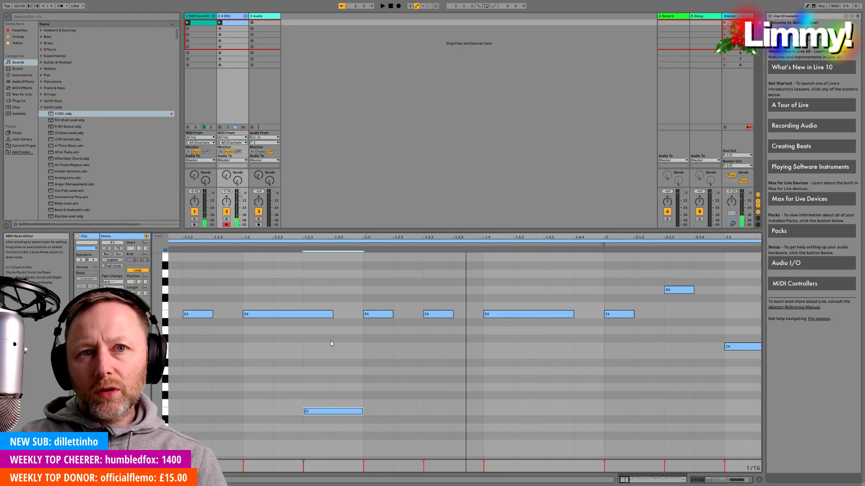
key("space")
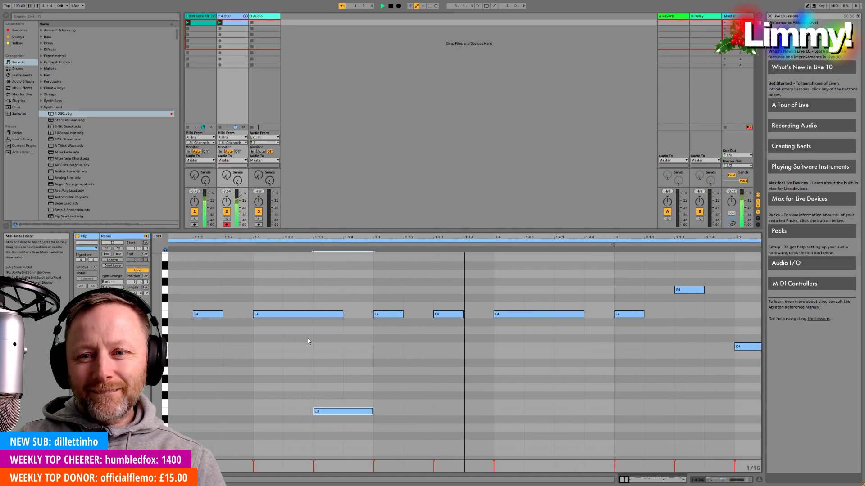
key("space")
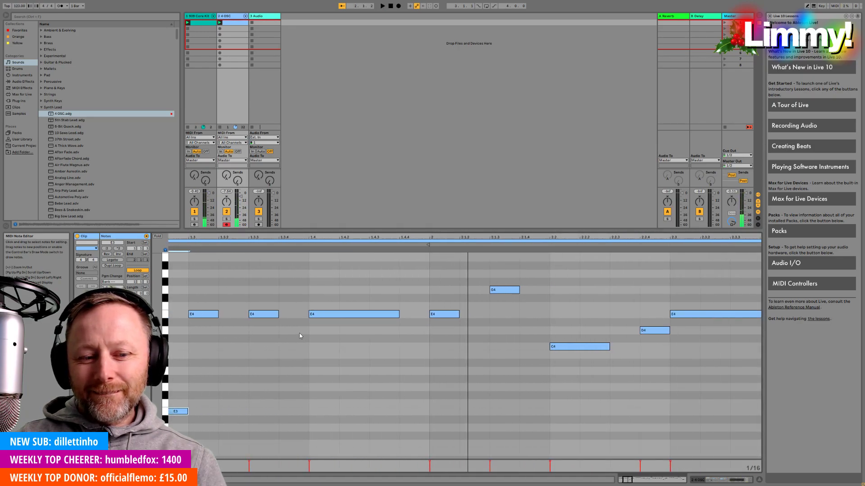
Set the Glide Time to 100 % in both the 4 Osc Saw 1 and 4 Osc Saw 2 chains and listen to the result.
key("shift+Tab")
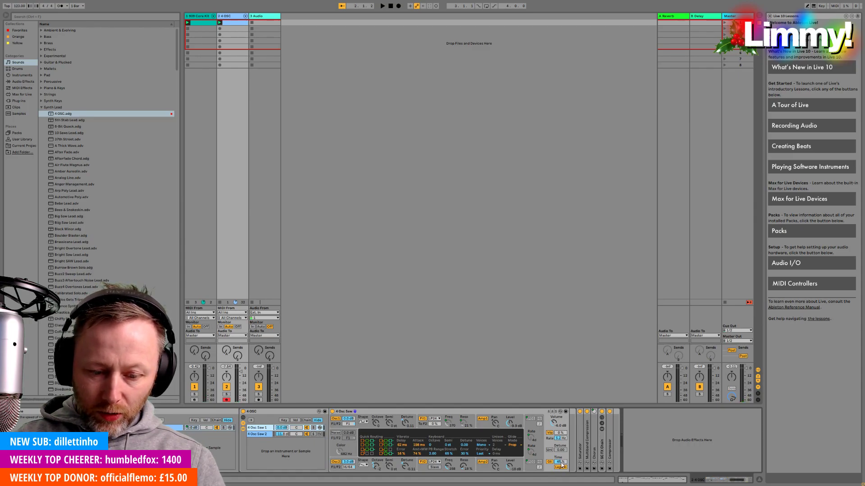
left_click_drag(561, 464, 561, 446)
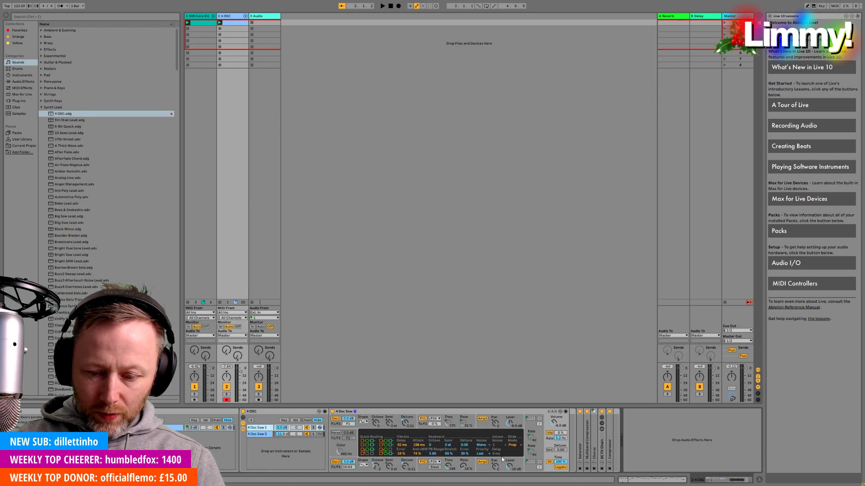
left_click(264, 435)
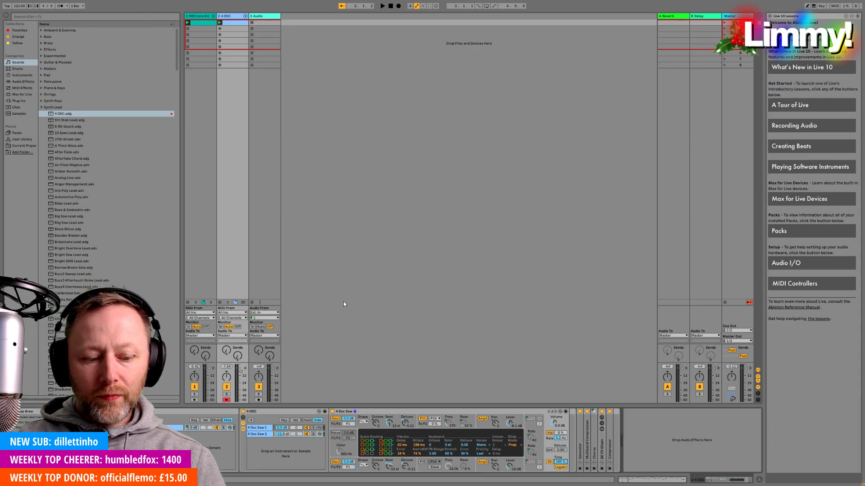
key("shift+Tab")
key("space")
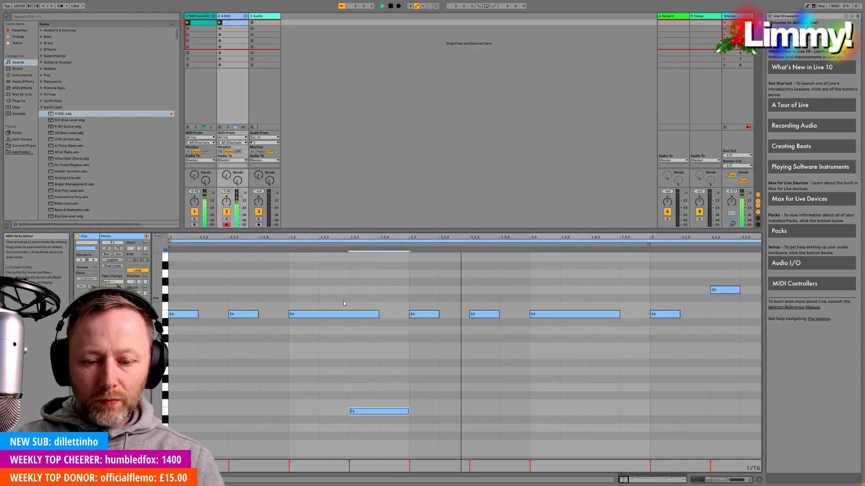
key("shift+Tab")
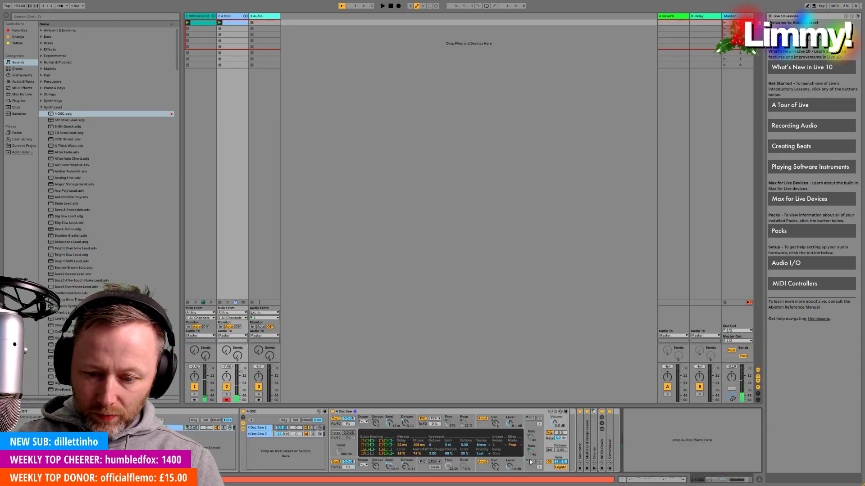
key("shift+Tab")
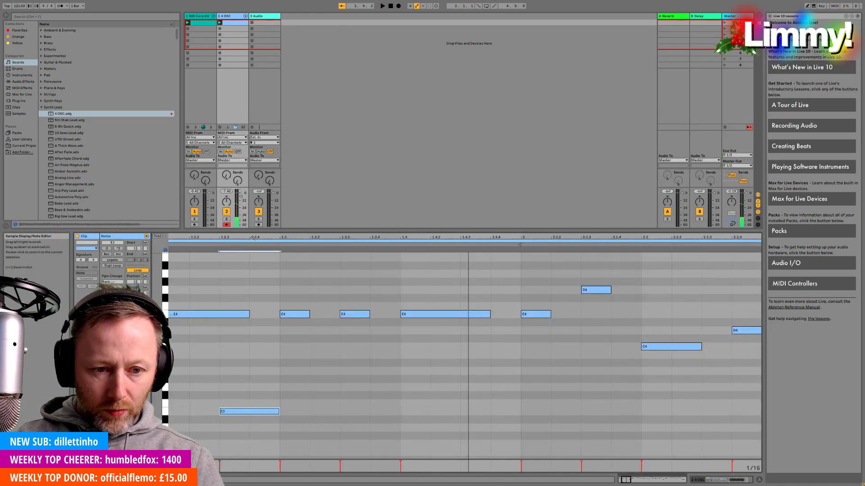
Listen to the opening bar, then delete the E3 note beneath the long E4 at 1.2.
left_click_drag(253, 237, 342, 238)
left_click_drag(335, 415, 365, 412)
key("space")
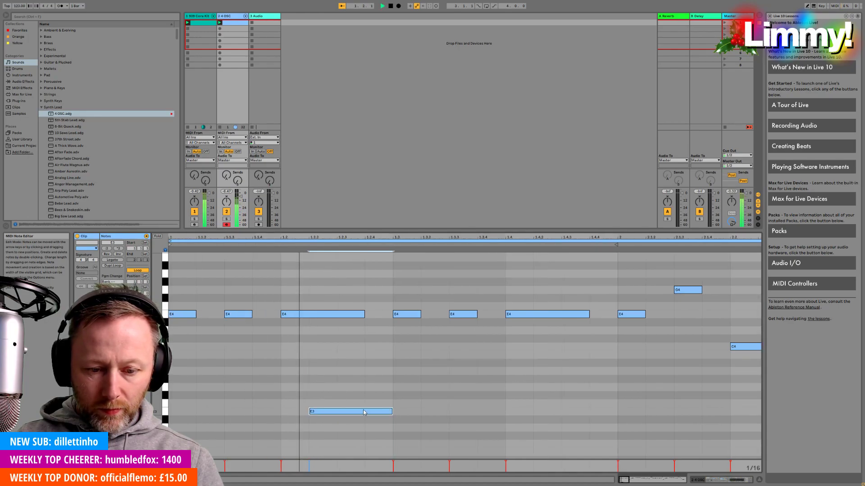
left_click(237, 243)
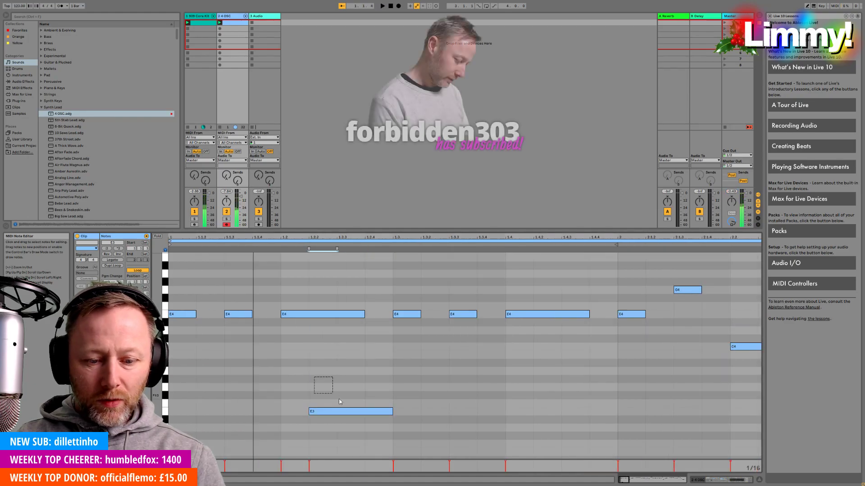
key("Delete")
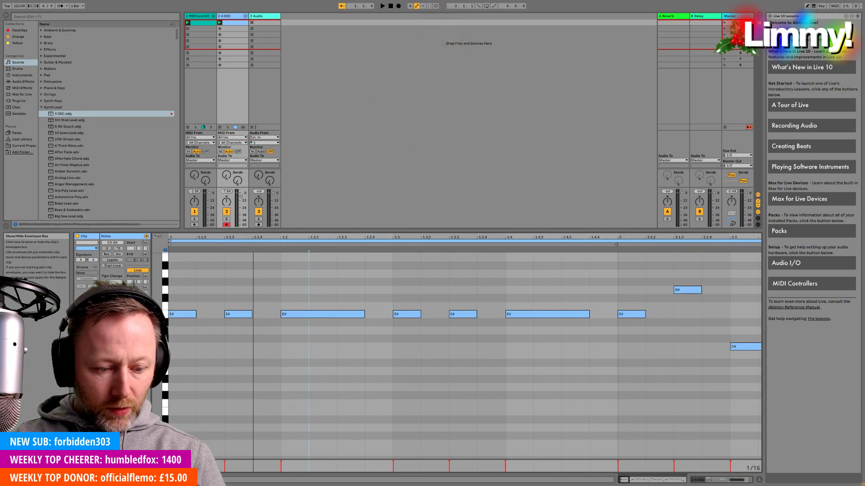
Look through the clip's Envelopes and Launch settings and listen to the melody again.
left_click(147, 236)
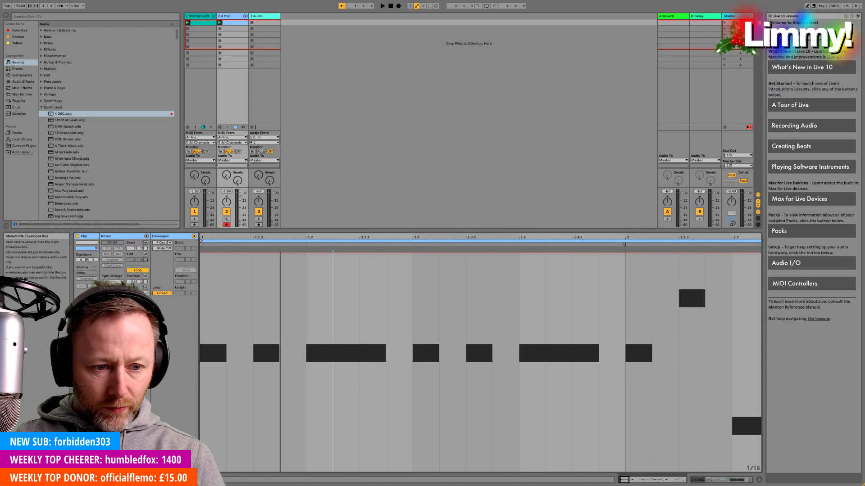
left_click(146, 236)
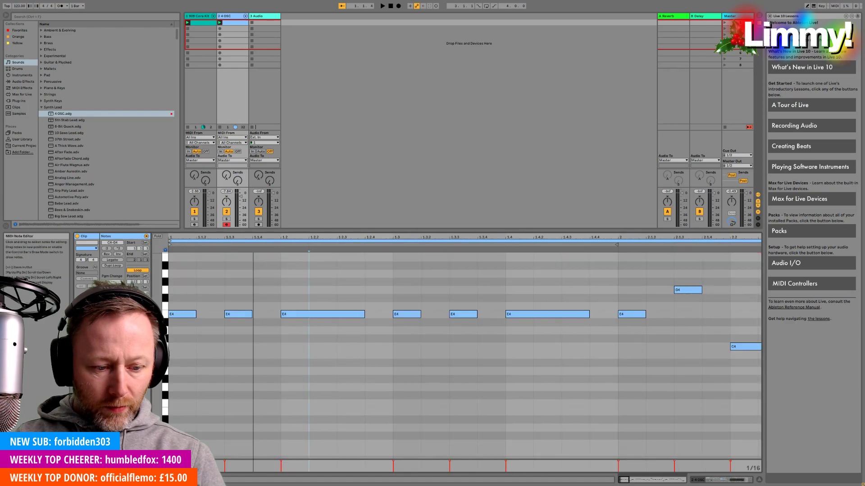
left_click(97, 236)
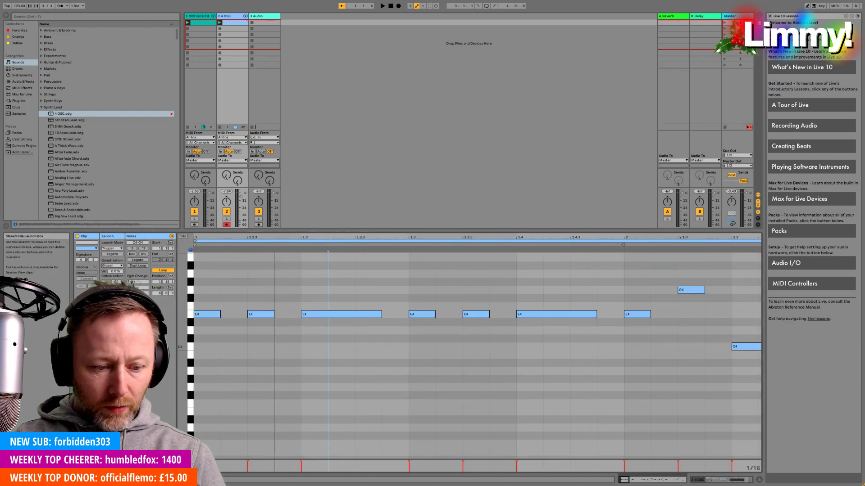
left_click(97, 235)
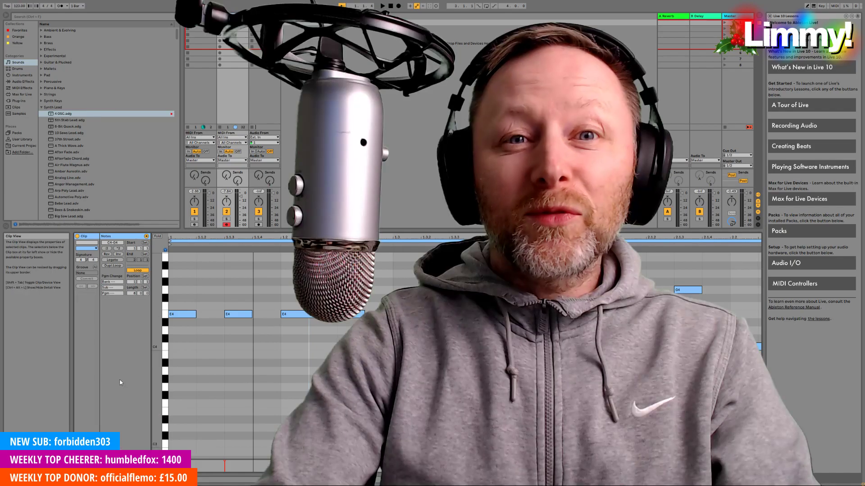
key("space")
key("space")
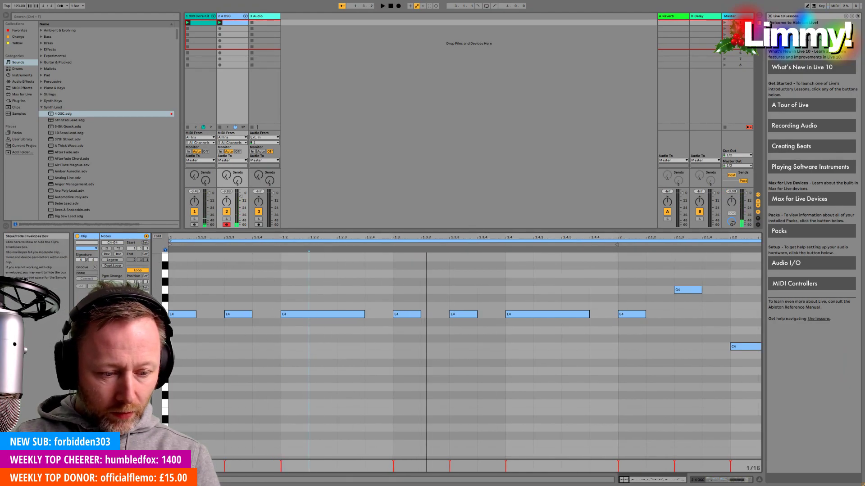
Draw a MIDI Pitch Bend envelope in the clip, ramping from 0 at 1.2.2 down to the minimum at 1.2.4, and listen to it.
left_click(92, 286)
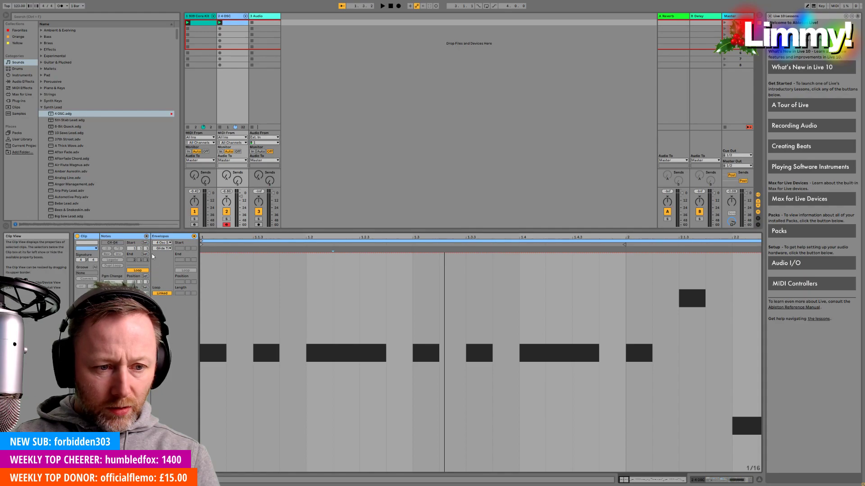
left_click(146, 237)
left_click(146, 237)
left_click(146, 237)
left_click(146, 238)
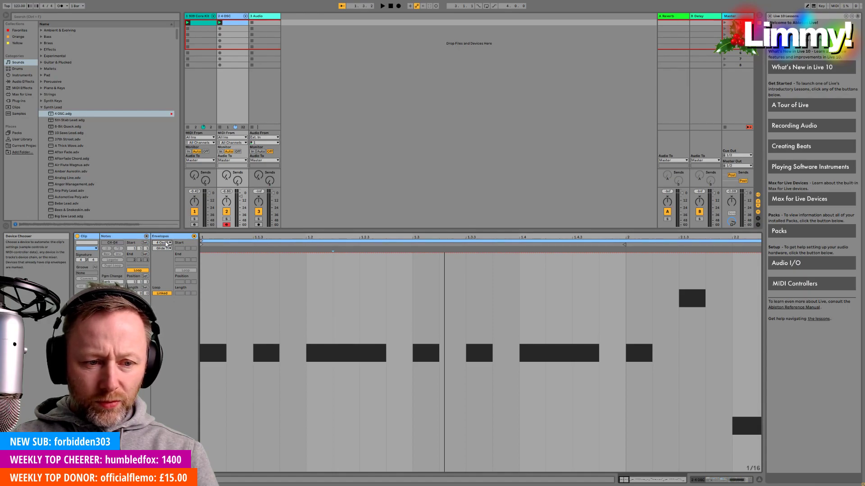
left_click(167, 243)
left_click(165, 251)
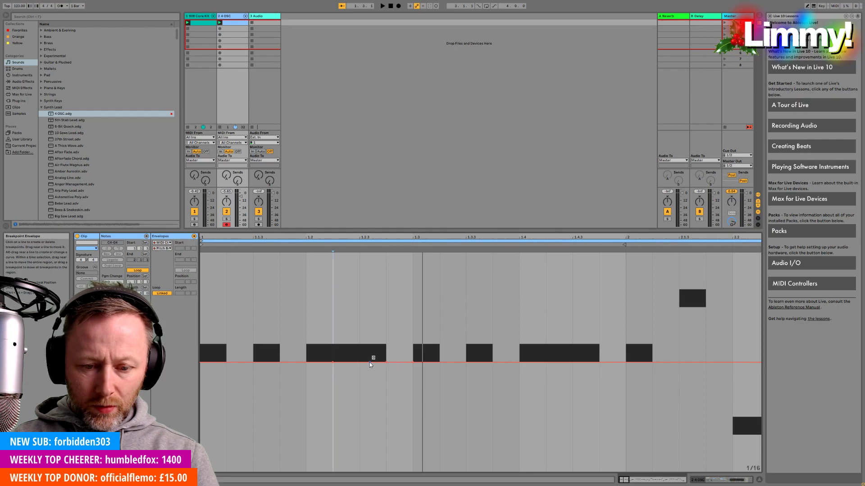
left_click_drag(363, 363, 386, 459)
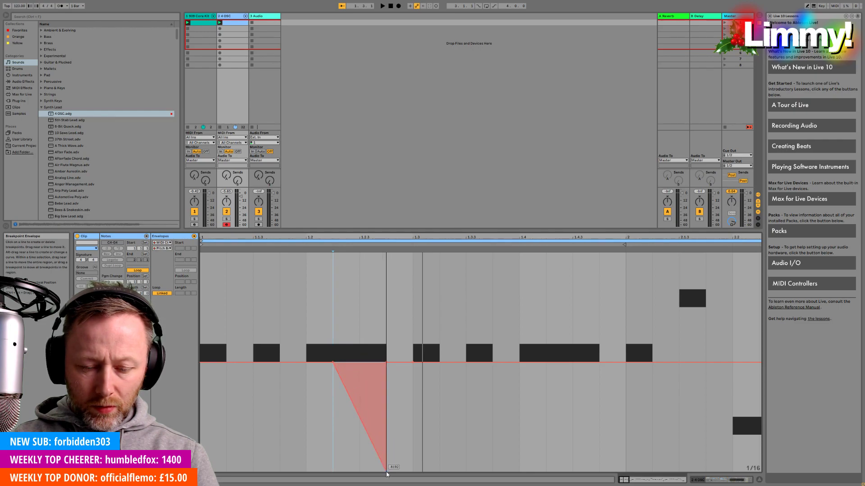
scroll(360, 405, "right", 1)
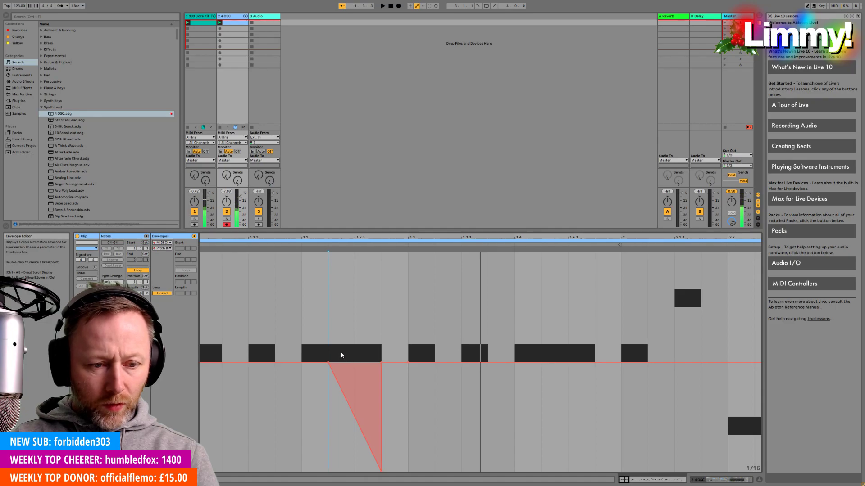
key("space")
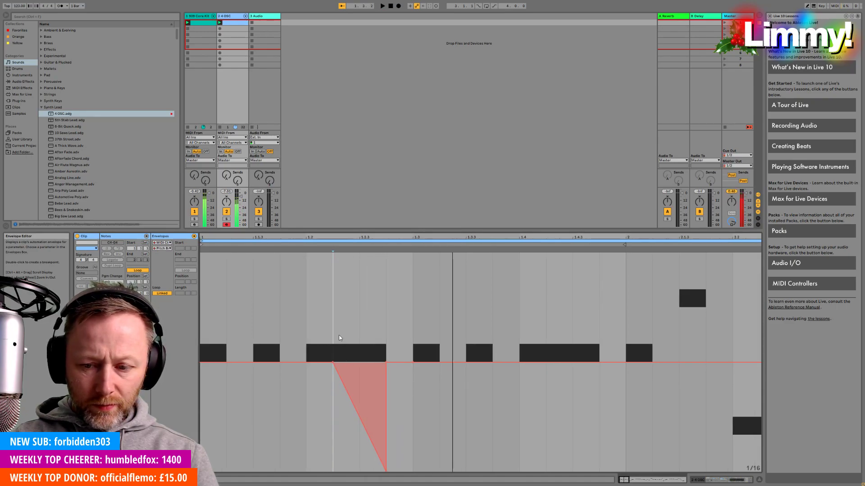
key("space")
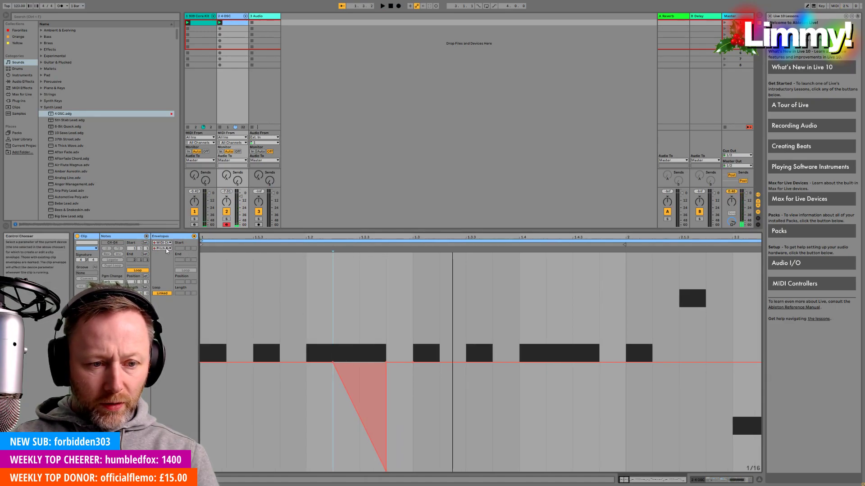
key("space")
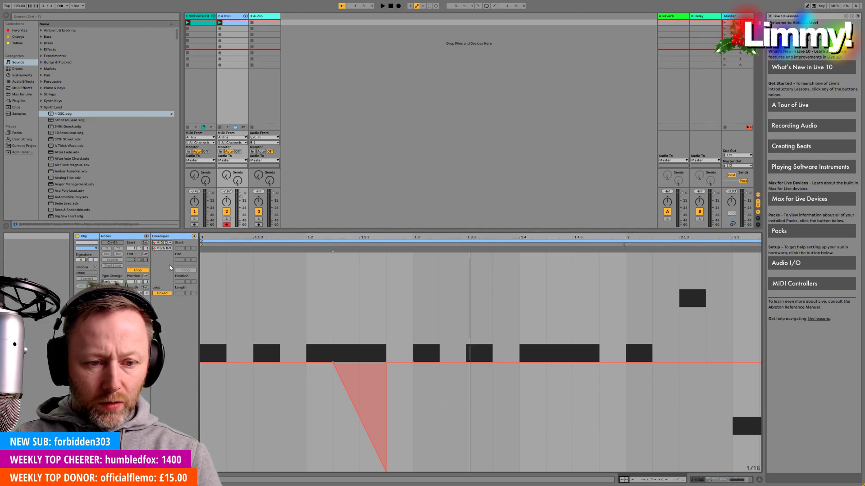
Try raising the 4 Osc PB Range envelope to its maximum across the clip and listen to the bend.
left_click(162, 242)
left_click(168, 250)
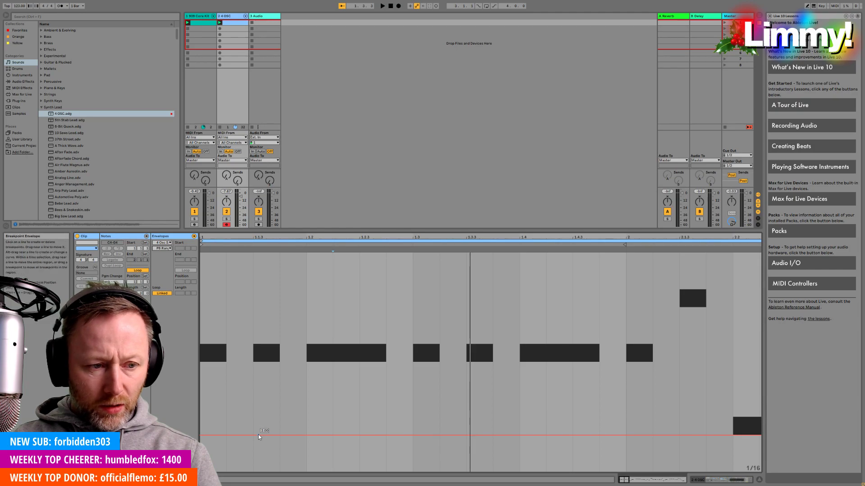
left_click_drag(258, 434, 258, 253)
key("space")
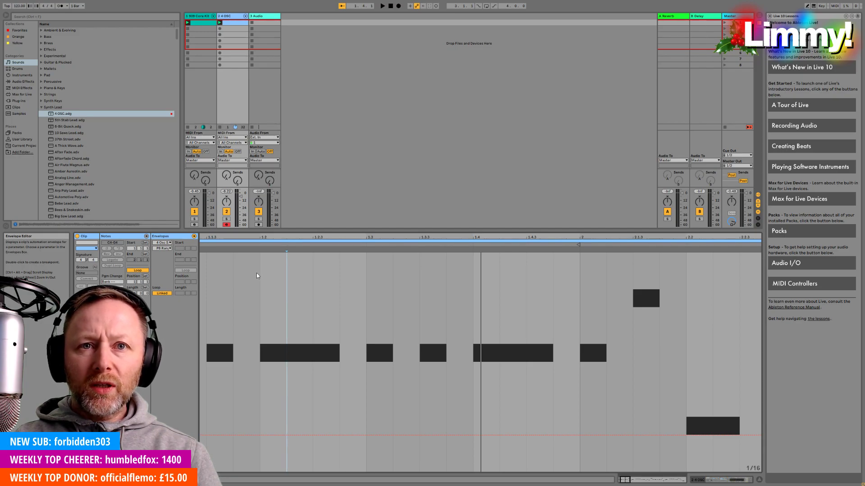
key("space")
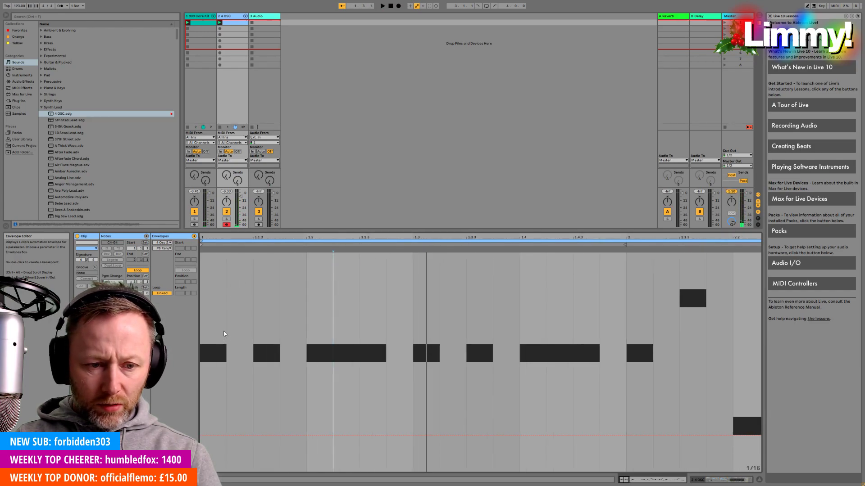
Return to the Pitch Bend envelope, move the ramp's start back to 1.2, and listen to the longer bend.
left_click(167, 246)
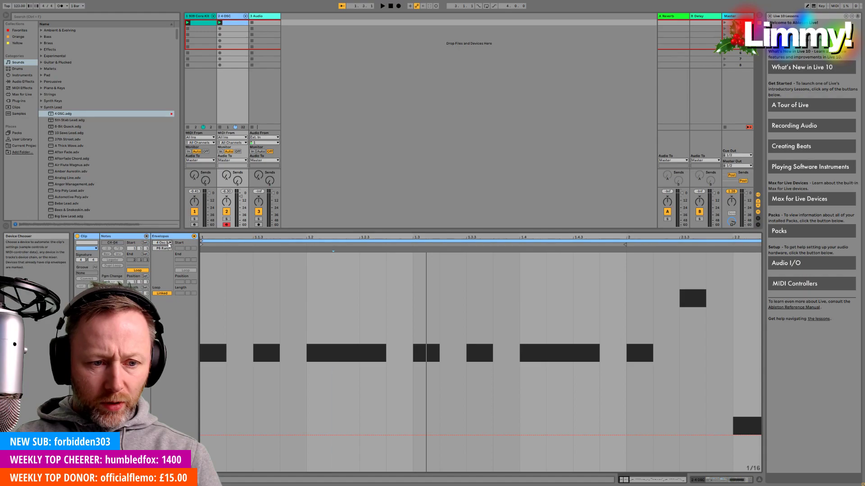
left_click(184, 269)
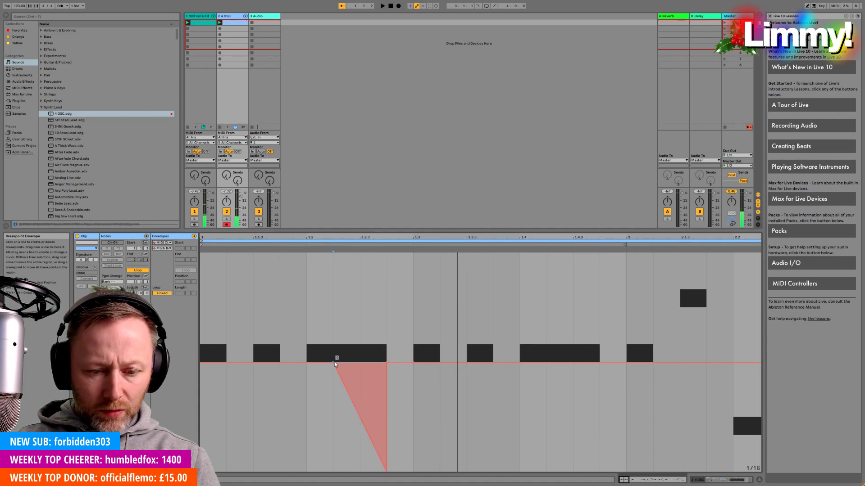
left_click_drag(334, 363, 308, 363)
key("space")
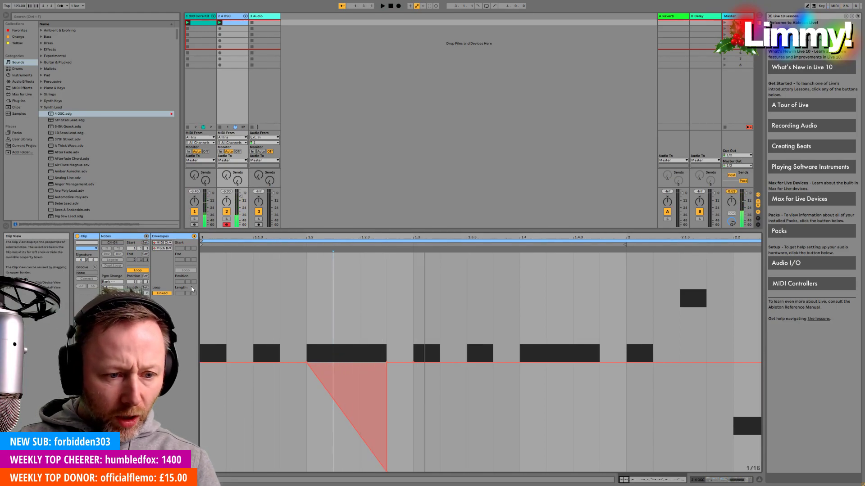
Check the 4 OSC track's device rack, return to the clip, and play the bend again with the drums.
key("shift+Tab")
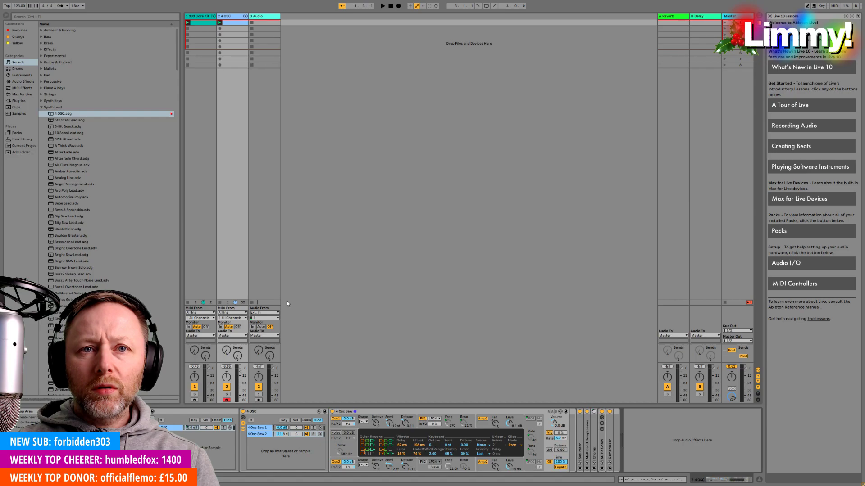
key("shift+Tab")
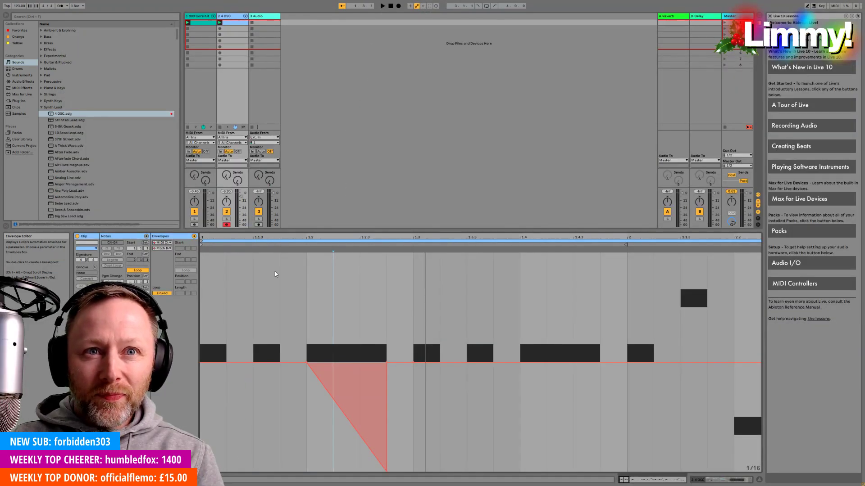
key("space")
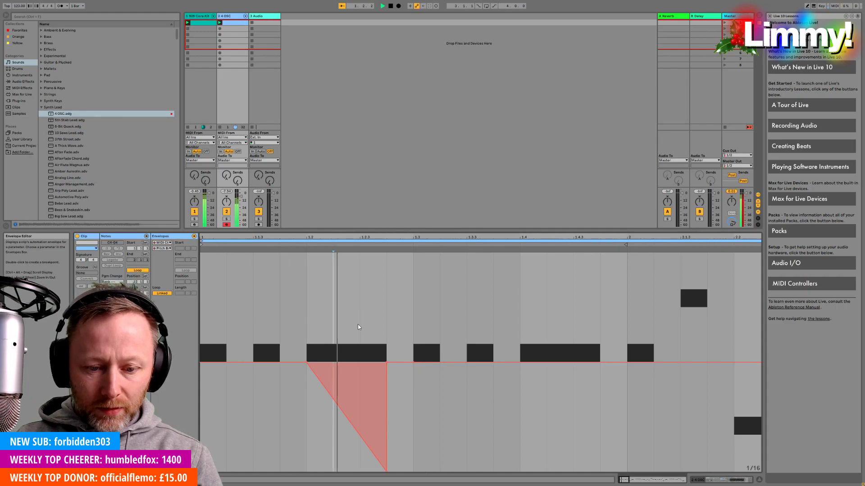
key("space")
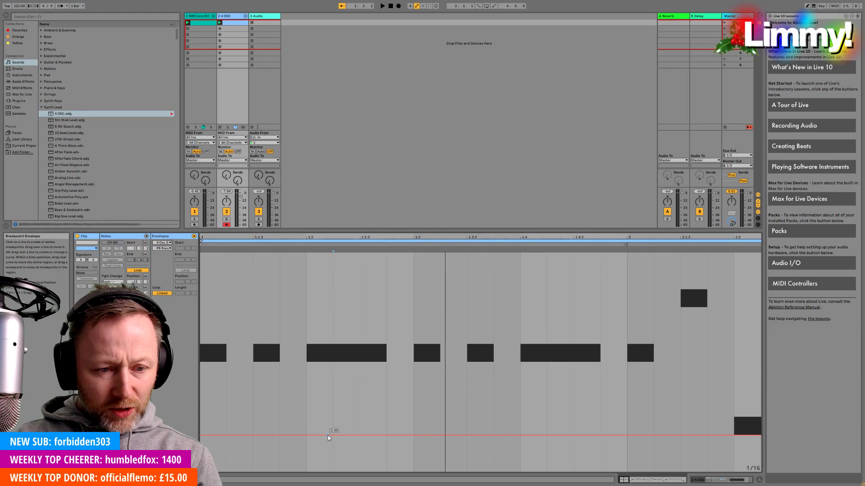
Raise the PB Range envelope to 12 for the 4 Osc devices and listen to the deeper bend.
left_click_drag(328, 435, 327, 253)
key("space")
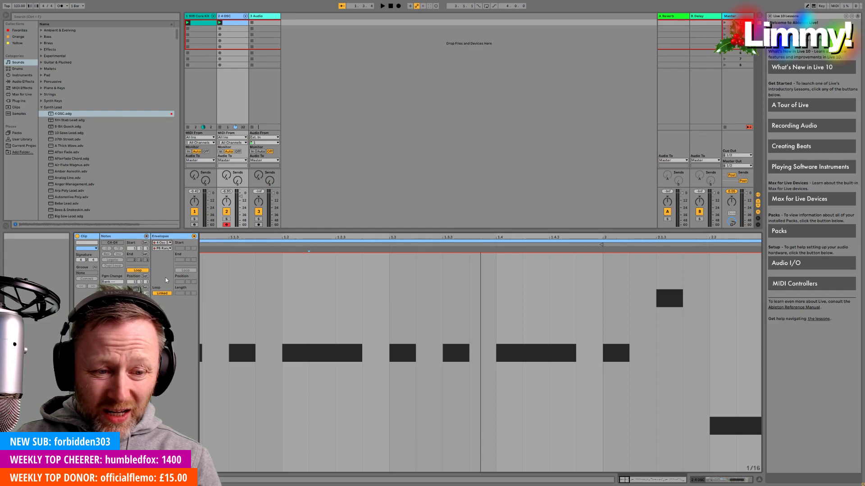
left_click(162, 242)
left_click(162, 239)
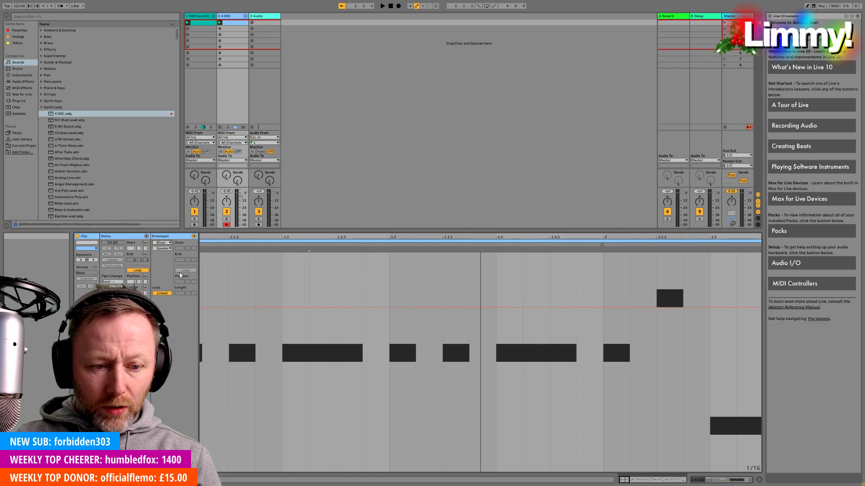
left_click(162, 242)
left_click(166, 250)
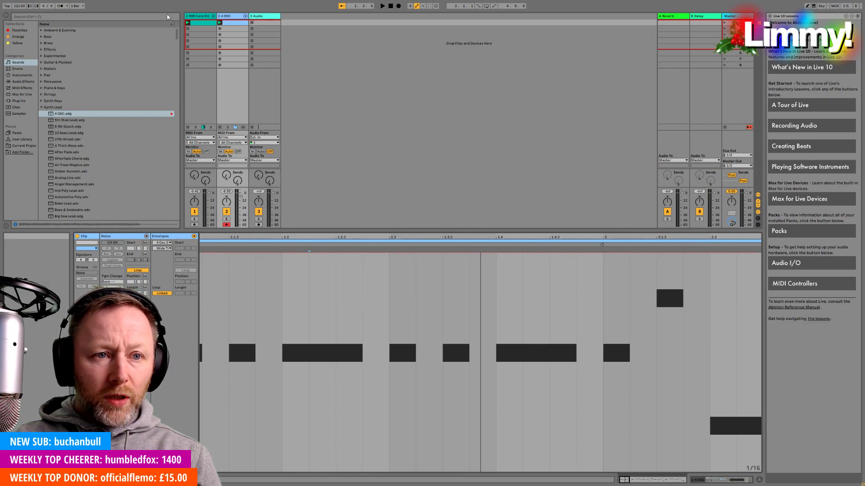
left_click(304, 433)
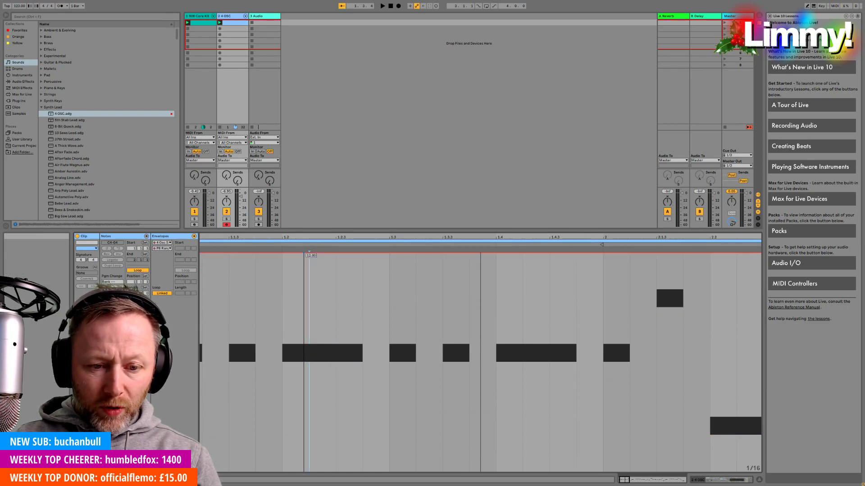
scroll(303, 253, "right", 1)
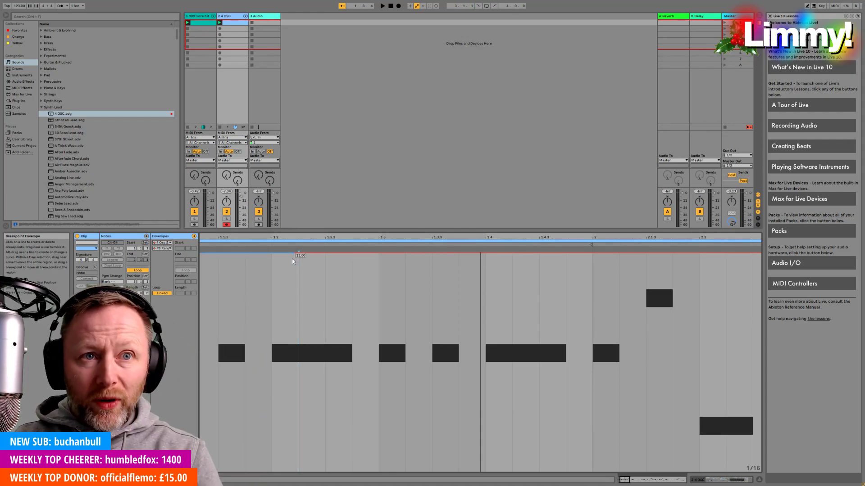
Clear the 4 Osc PB Range and MIDI Pitch Bend envelopes from the clip and listen to the unbent melody.
left_click_drag(291, 259, 283, 258)
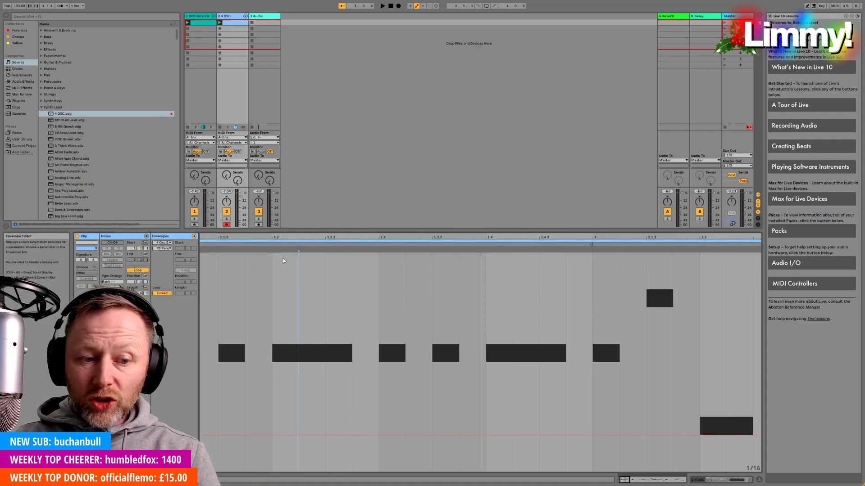
left_click(162, 242)
left_click(167, 255)
left_click(299, 362)
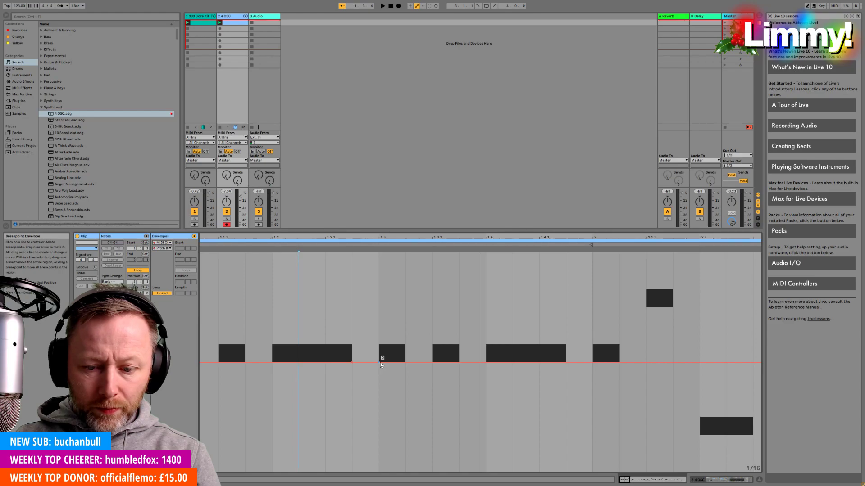
key("space")
key("space")
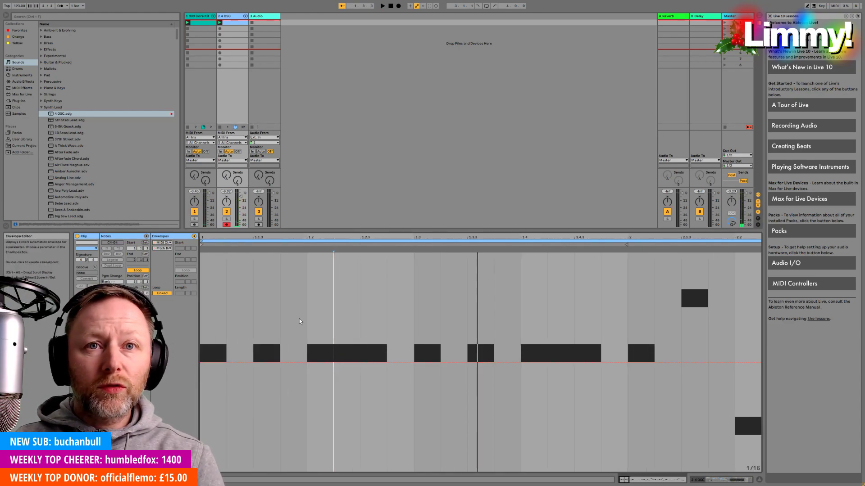
Show the 4 OSC clip's notes and copy the long E4 note at 1.2 down to C2, starting at 1.2.2.
left_click(226, 18)
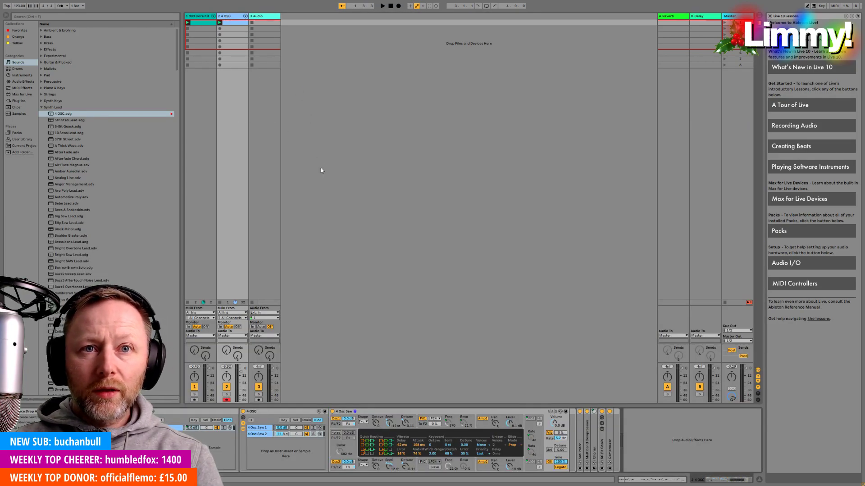
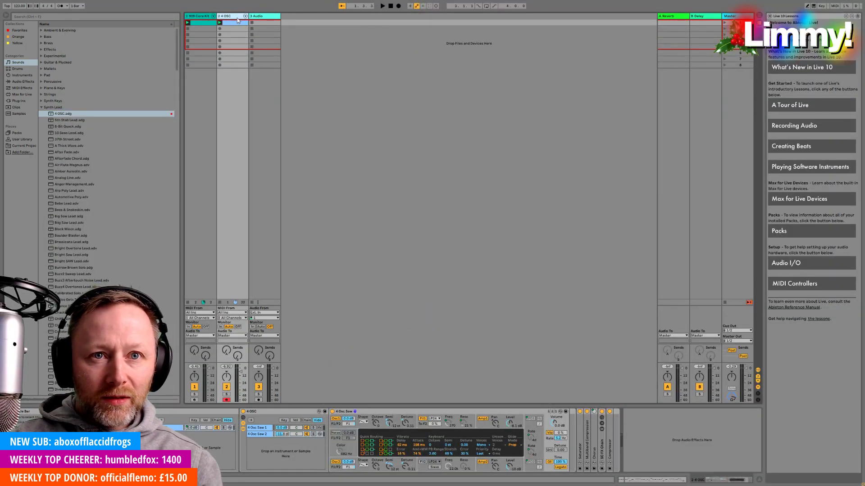
double_click(238, 20)
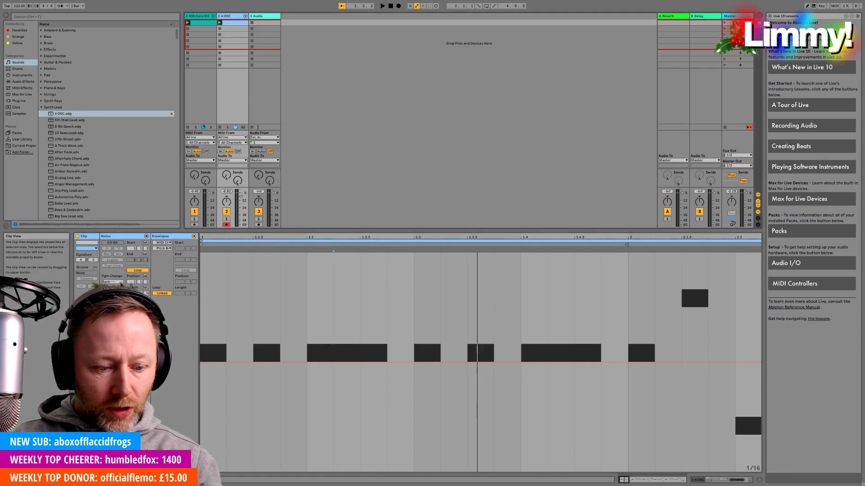
left_click(146, 236)
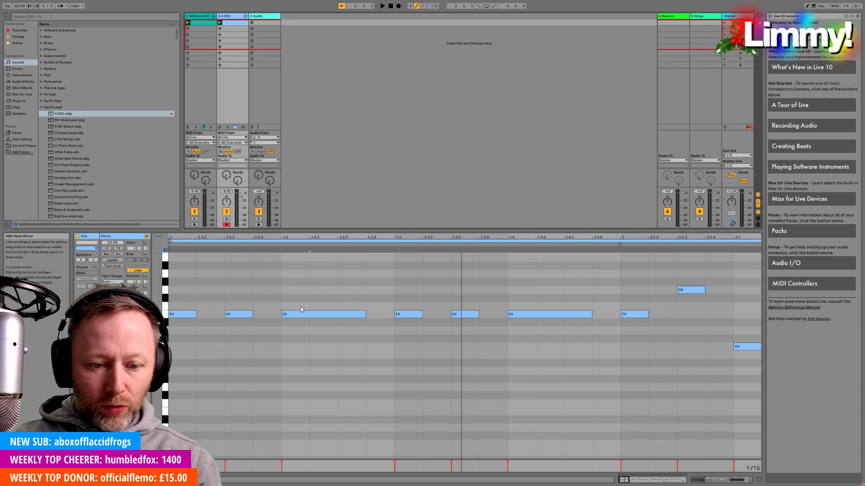
left_click(322, 316)
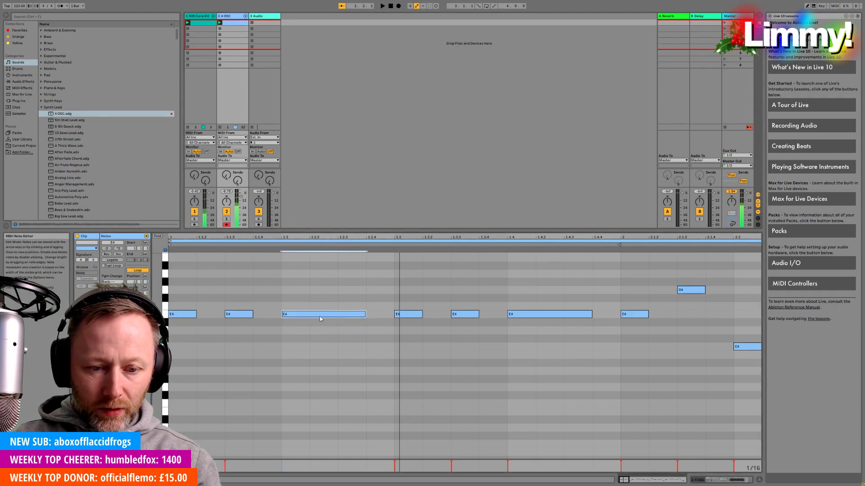
left_click_drag(321, 318, 324, 449)
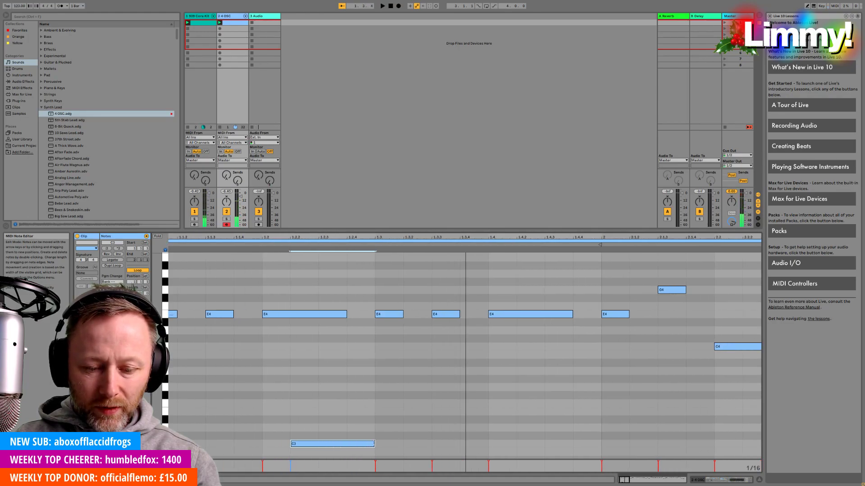
scroll(353, 393, "down", 8)
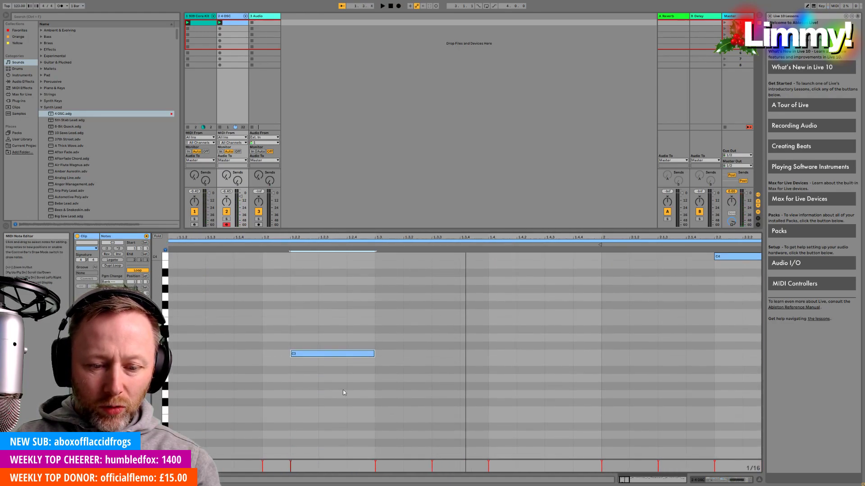
key("shift+Down")
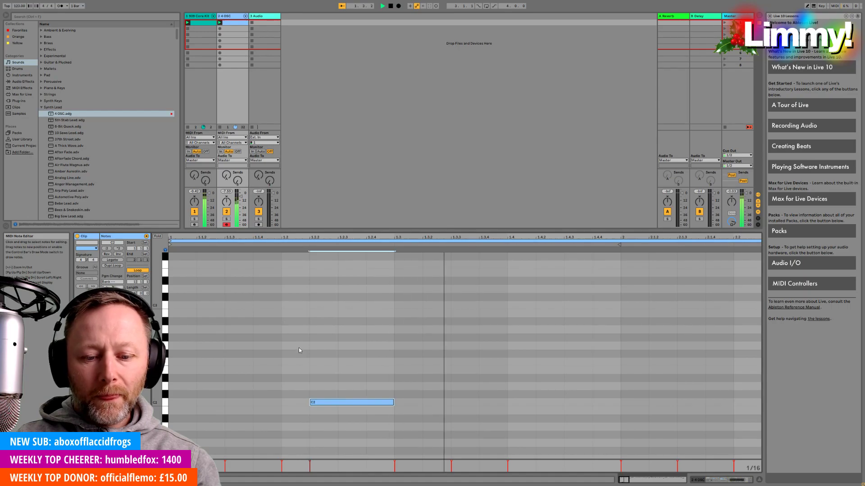
Move the low C2 note to start at 1.2.3 and shorten it to end just before 1.3.
left_click_drag(394, 402, 366, 401)
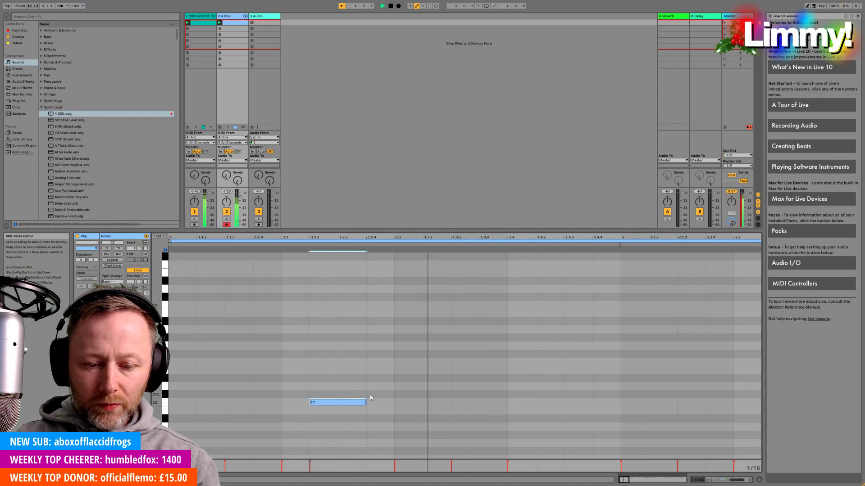
left_click_drag(238, 402, 262, 402)
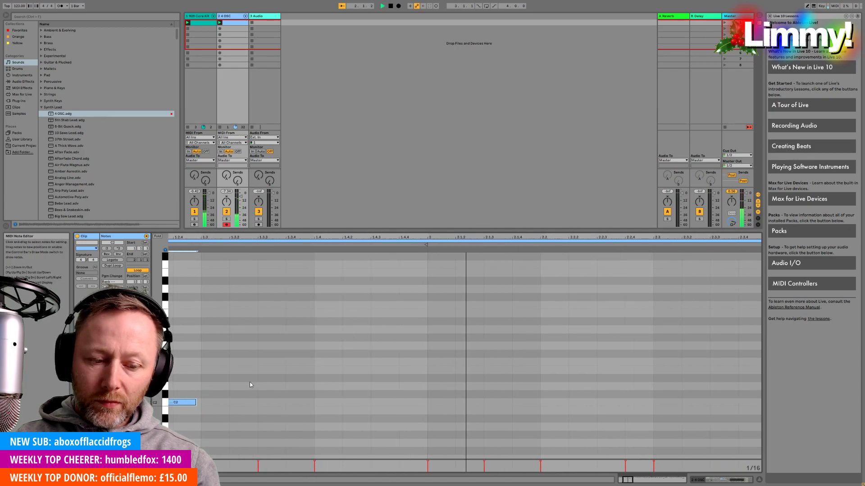
left_click_drag(353, 402, 381, 404)
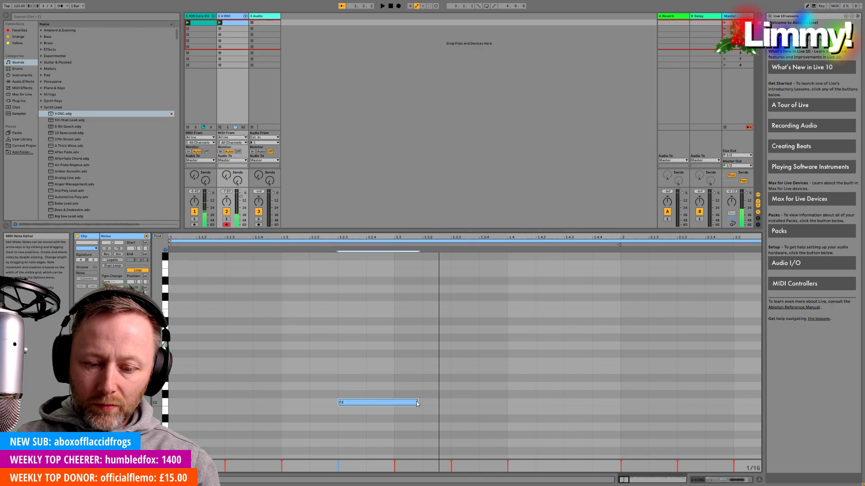
left_click_drag(417, 403, 390, 403)
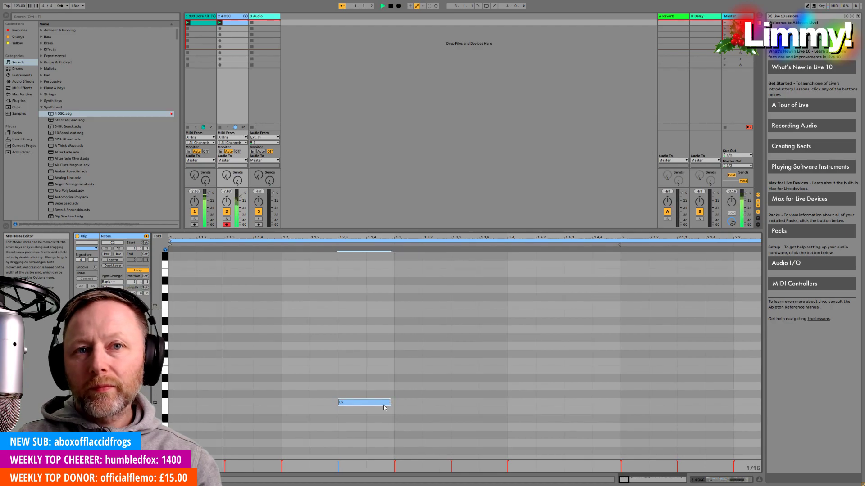
Listen to the melody with the low C2 note and delete that note from the clip.
scroll(370, 396, "right", 5)
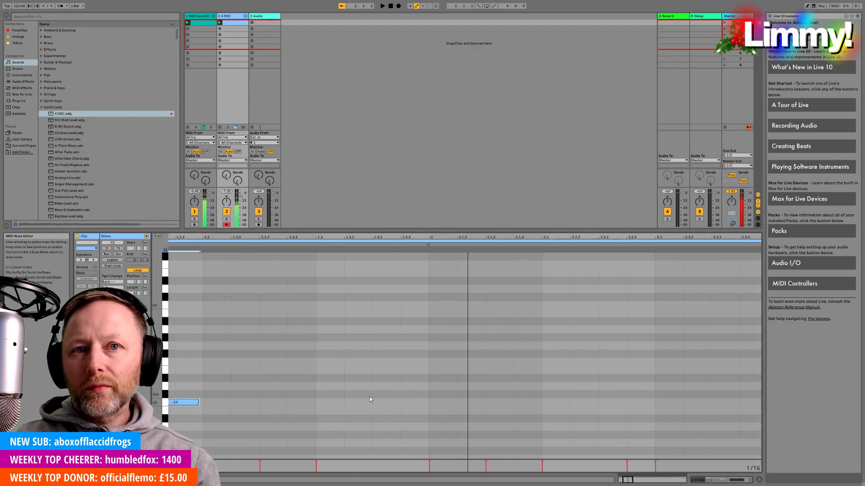
key("space")
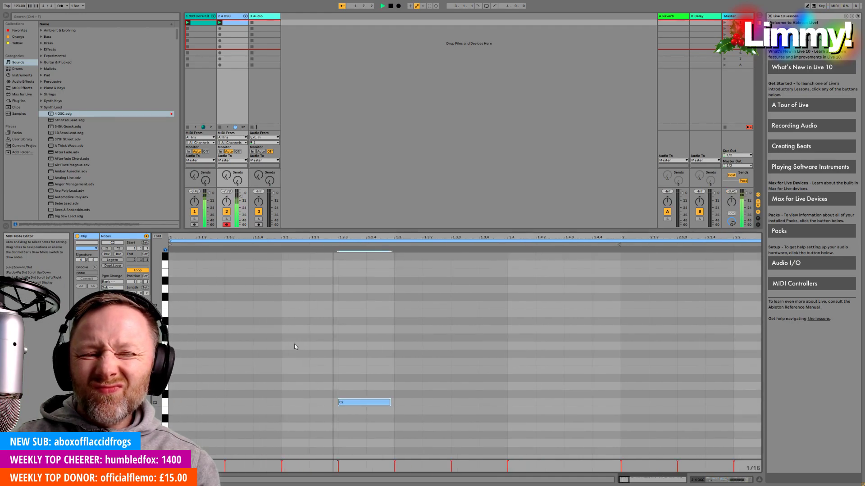
scroll(294, 344, "right", 8)
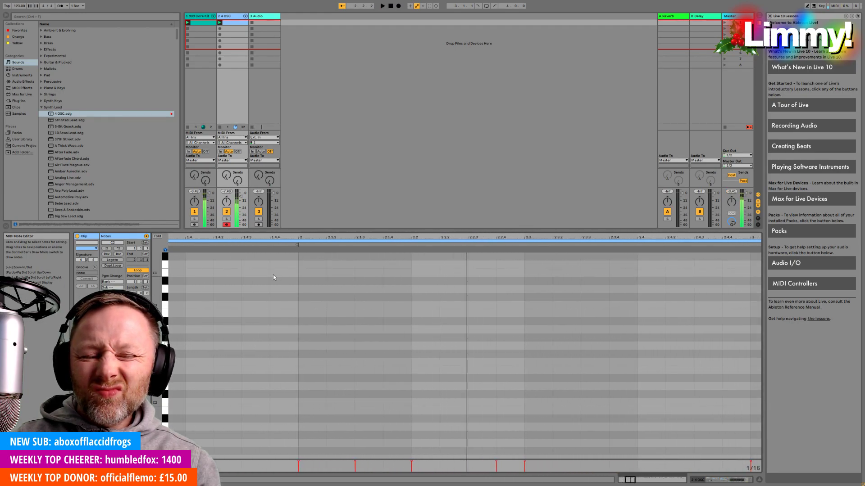
left_click_drag(261, 243, 269, 264)
key("Delete")
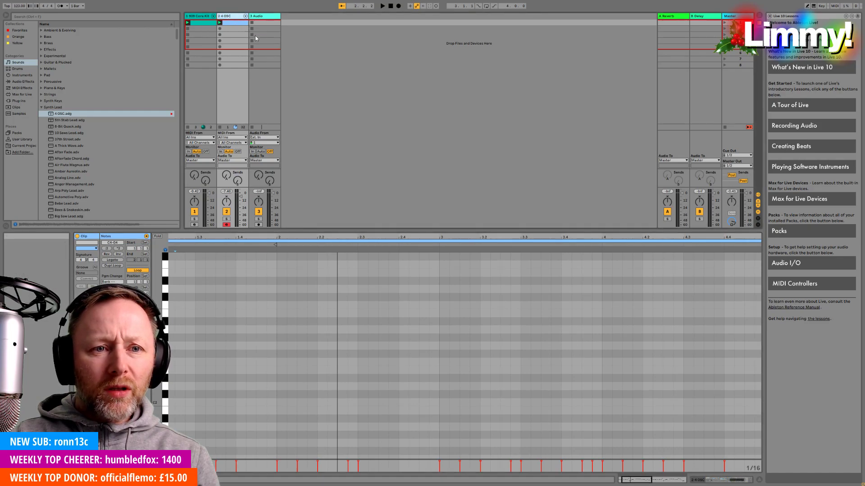
Rename the 4 OSC track as lead.
type("load")
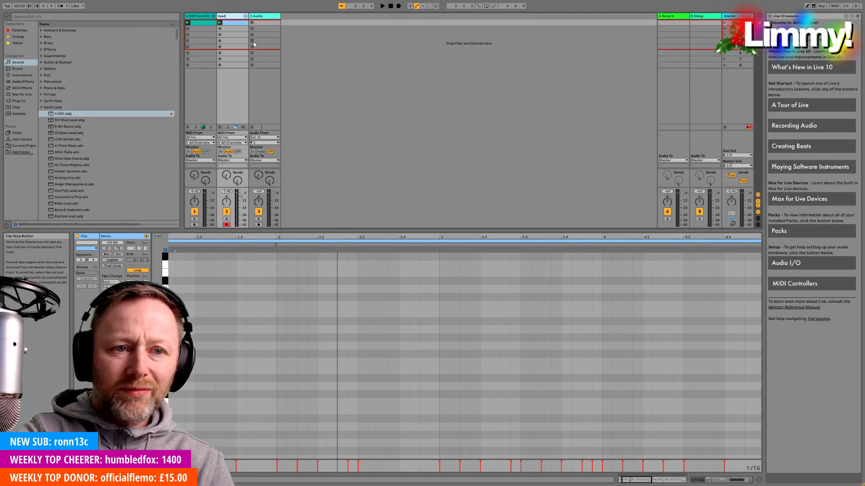
key("Return")
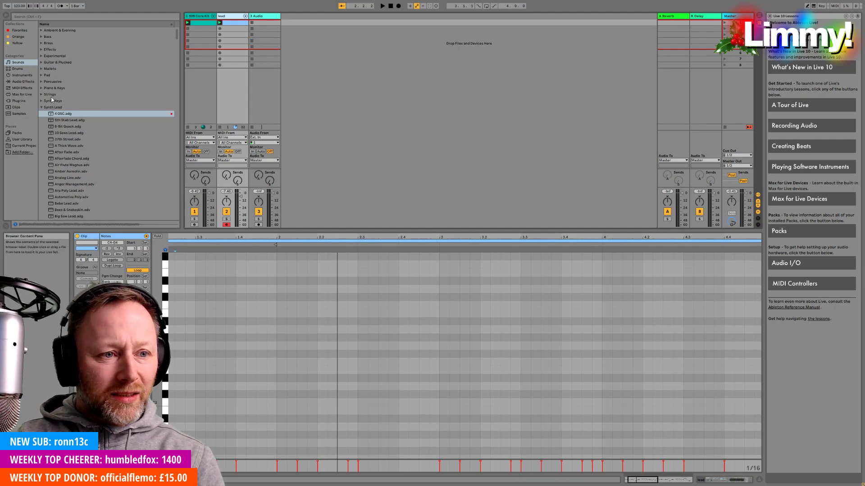
Preview the first presets among the Bass sounds and load 106 Bass onto a new track.
left_click(41, 107)
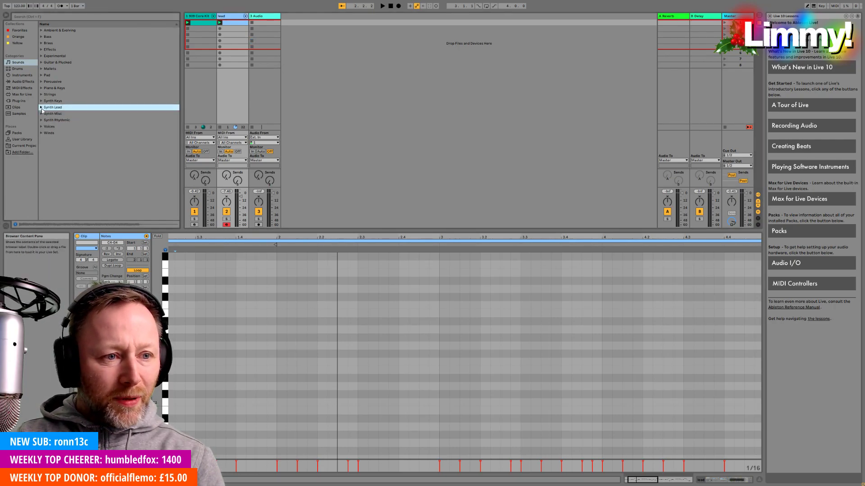
left_click(42, 38)
left_click(64, 43)
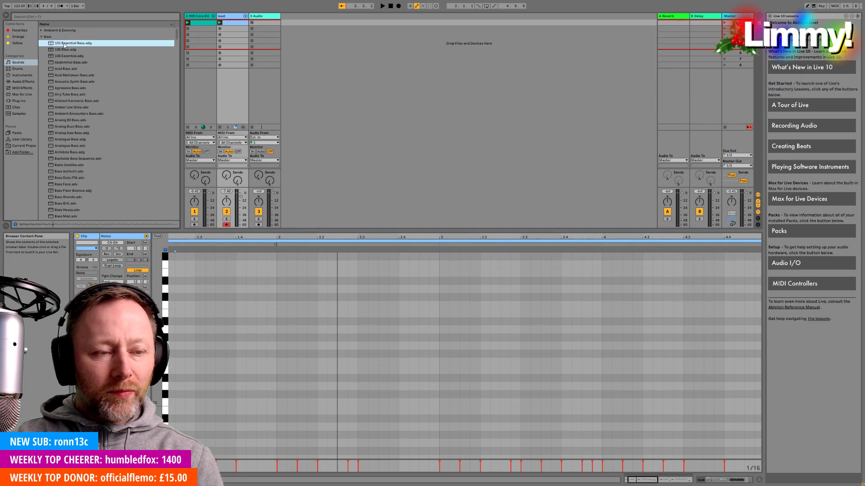
left_click(68, 49)
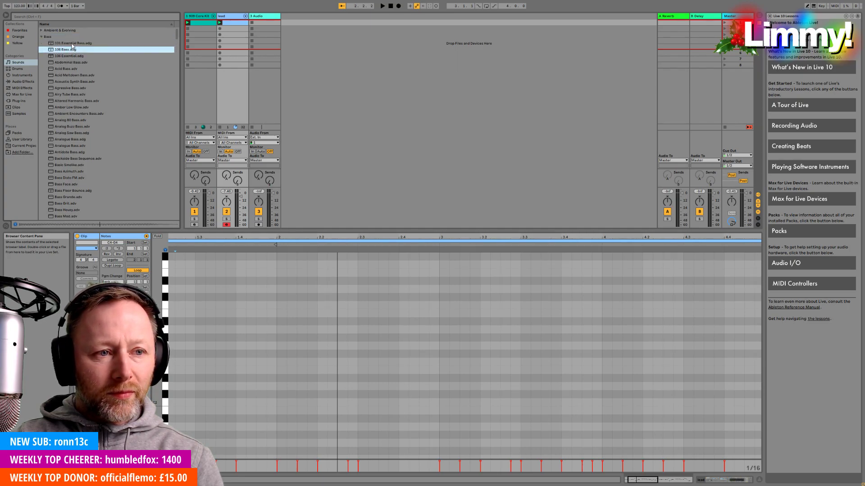
left_click(72, 51)
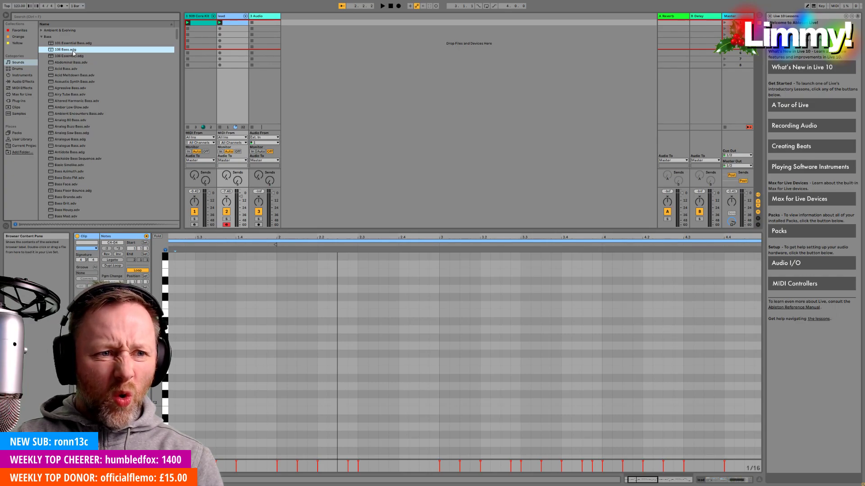
key("Return")
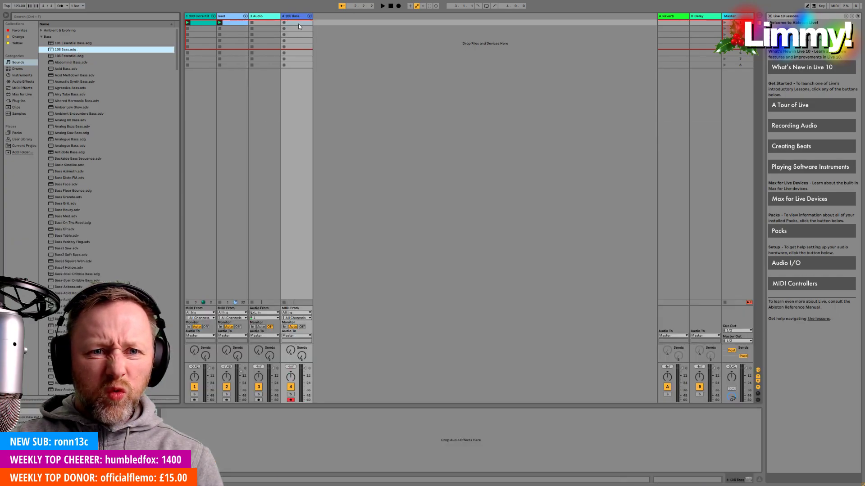
Place the 106 Bass track directly after the lead track and adjust its volume.
left_click_drag(253, 17, 255, 21)
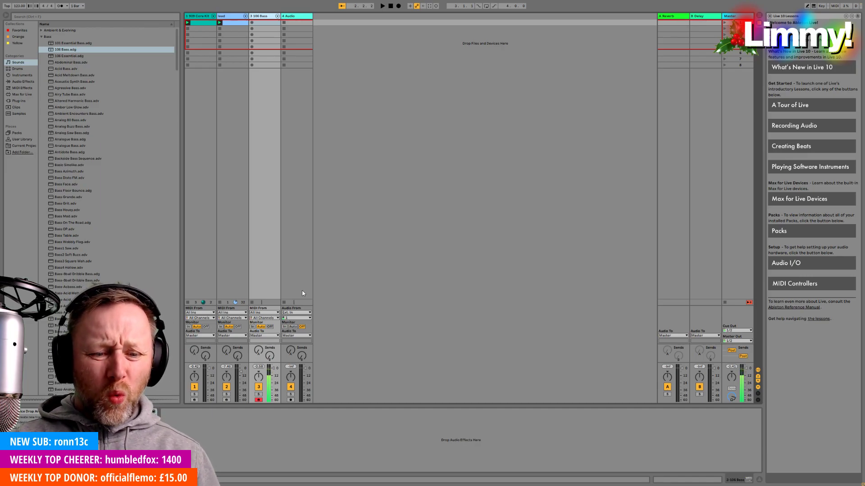
left_click(271, 369)
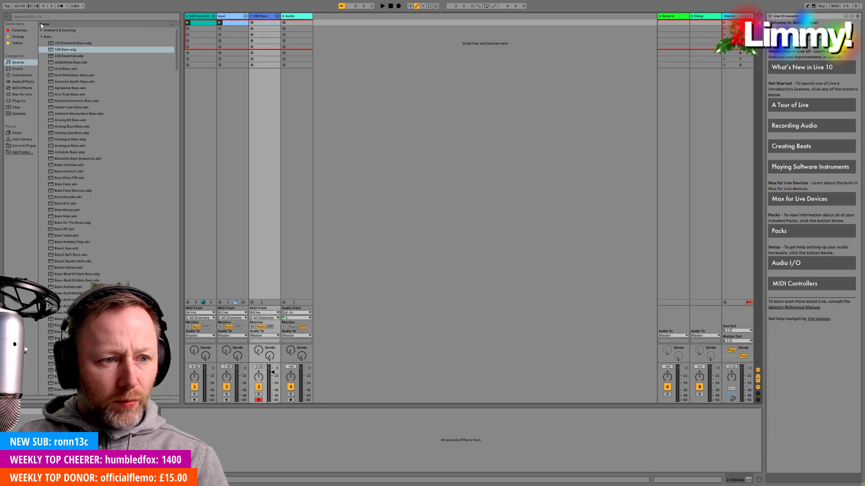
Try the Echo effect on the 106 Bass track, listen with the other tracks playing, and remove the effect.
left_click(20, 82)
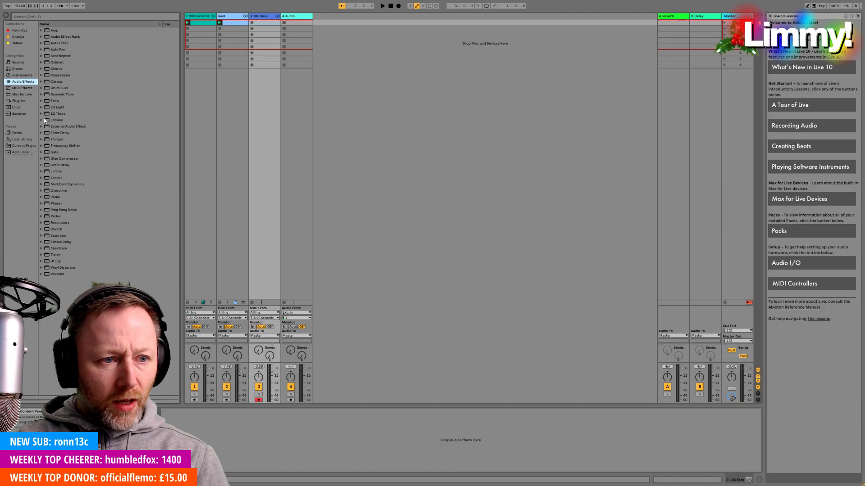
left_click(41, 101)
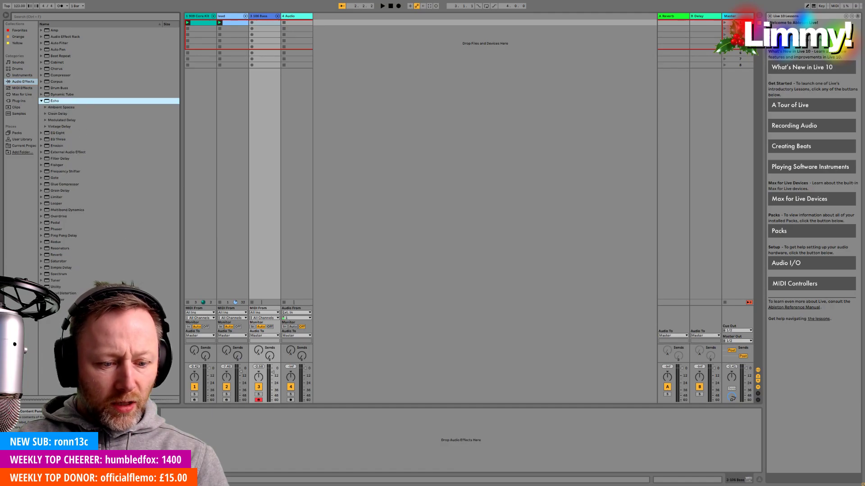
left_click_drag(194, 435, 194, 436)
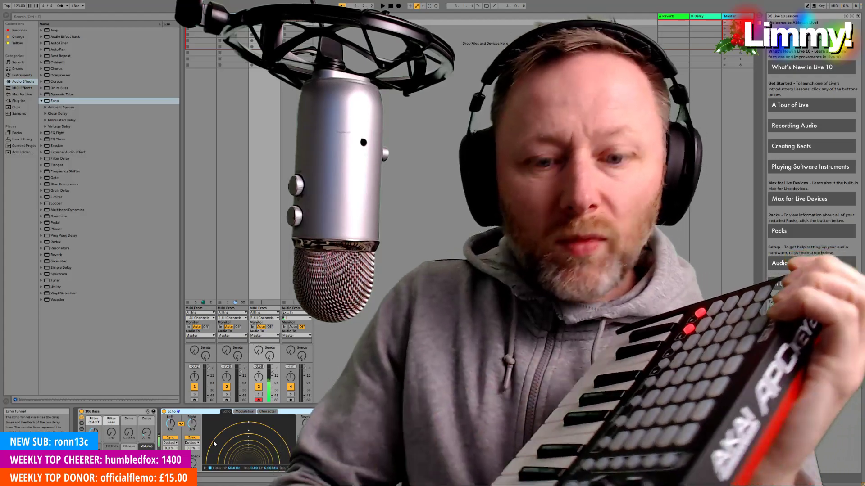
key("space")
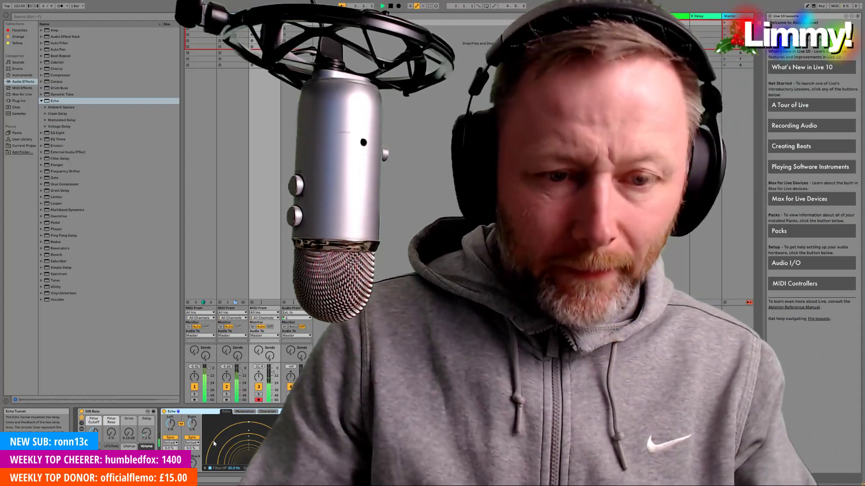
key("space")
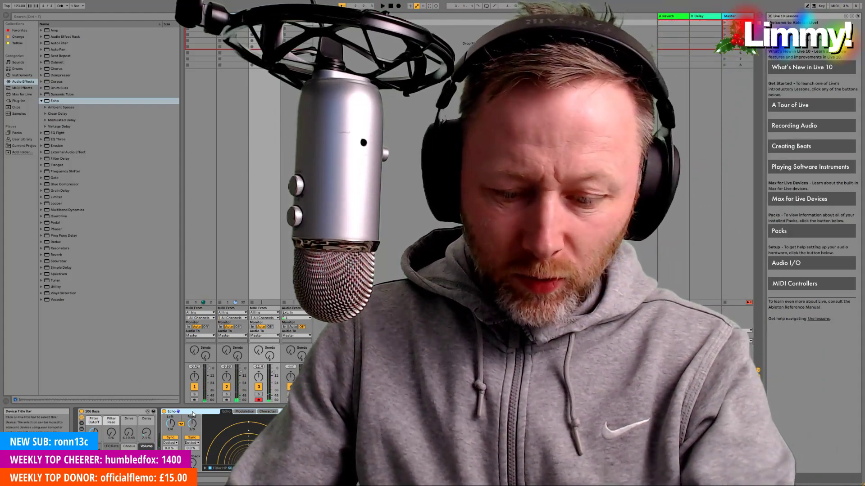
key("Delete")
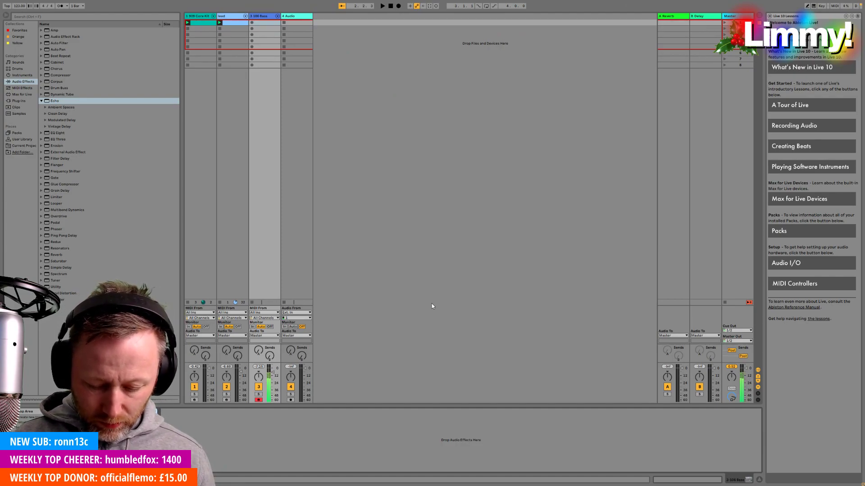
Listen to the drums and lead with the dry bass, stop playback, and reopen the lead clip's notes.
key("space")
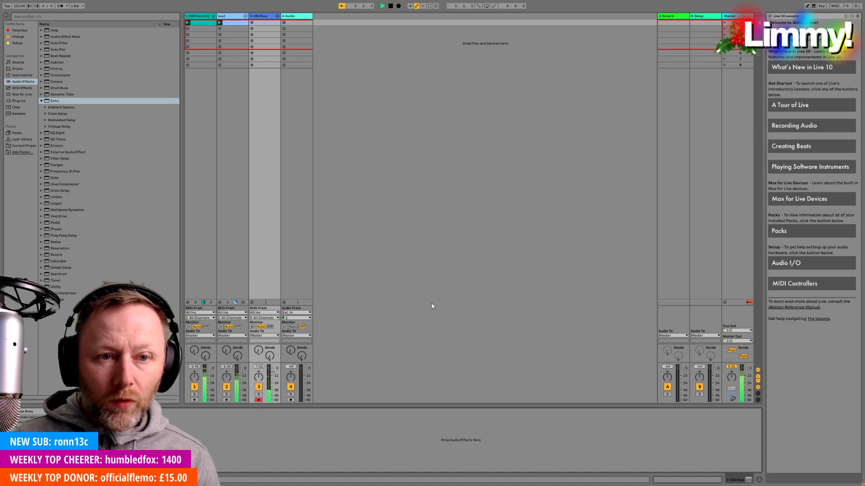
key("space")
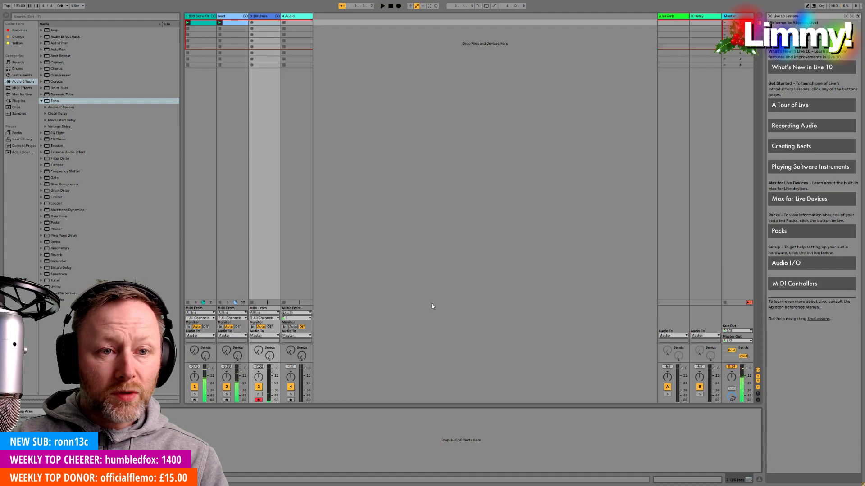
left_click(233, 23)
double_click(233, 23)
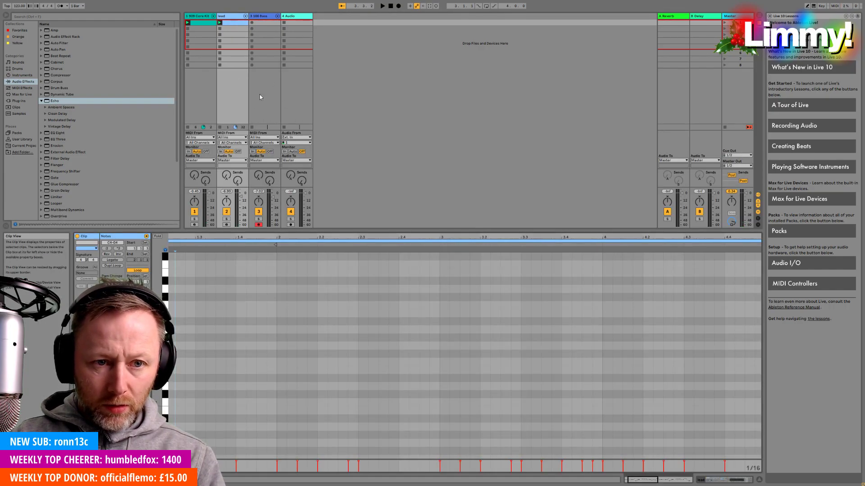
left_click(234, 28)
left_click(234, 23)
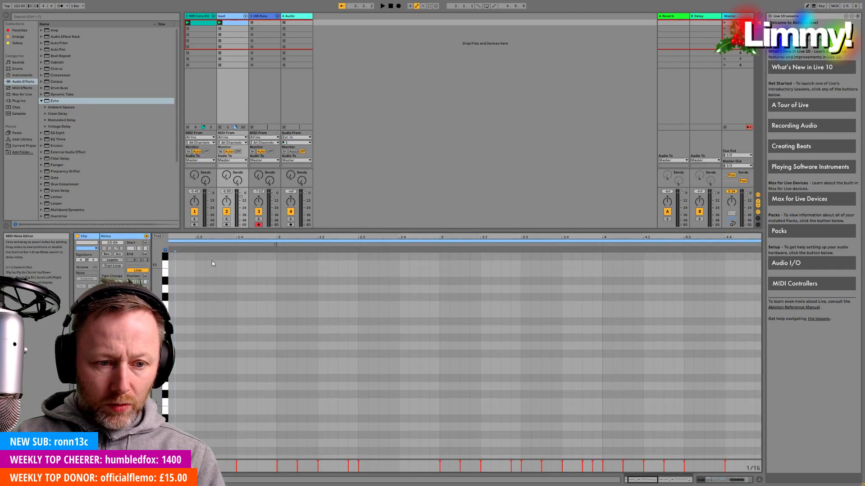
Display the lead clip's whole melody, play it, and inspect the overlap of the long notes in bar 2 up close.
double_click(157, 266)
key("ctrl+a")
key("space")
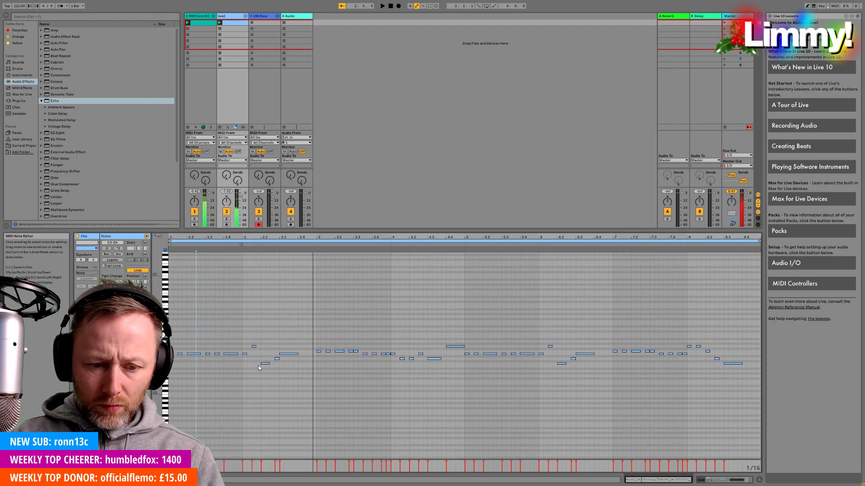
left_click(250, 246)
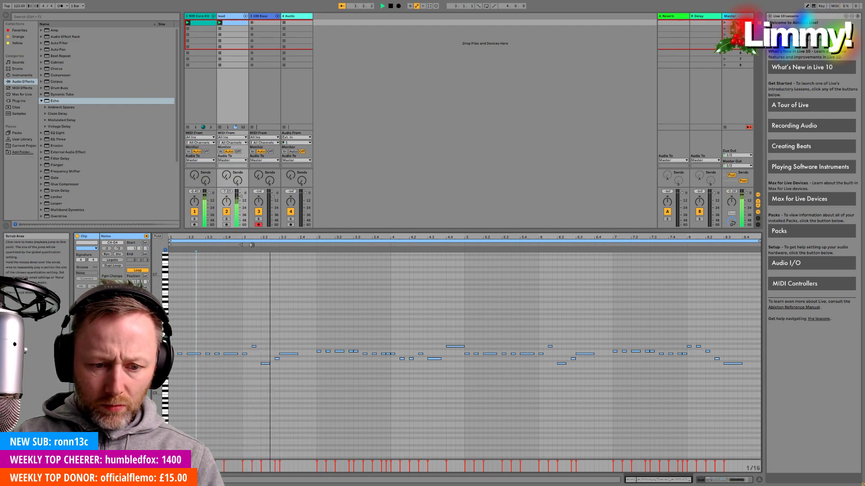
left_click_drag(273, 250, 273, 311)
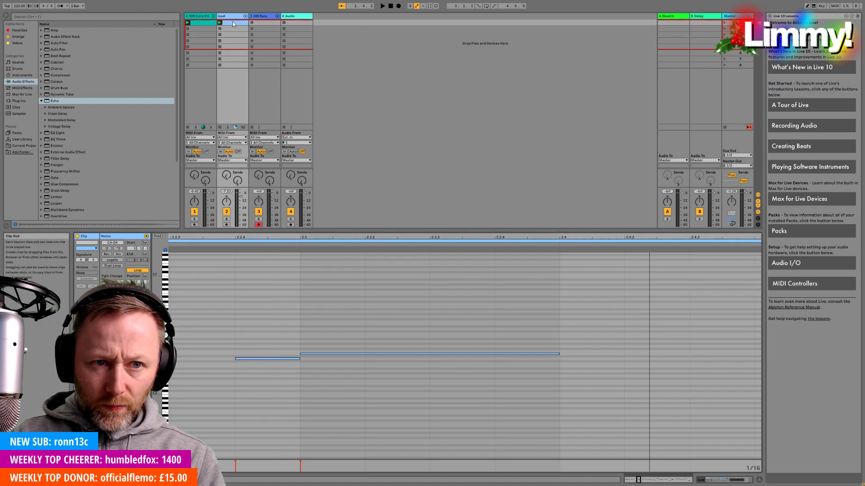
Turn off Legato and glide in the lead's 4 Osc Saw chains and listen to the melody with the drums.
key("shift+Tab")
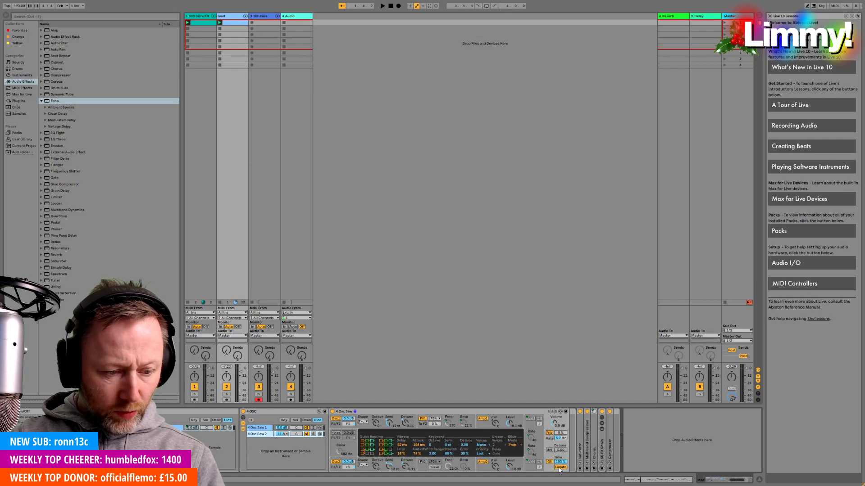
left_click(560, 468)
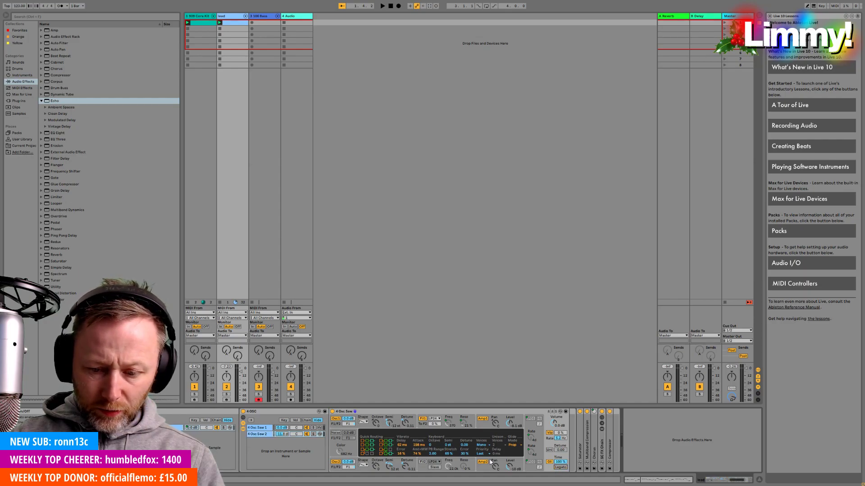
left_click(265, 428)
left_click(548, 462)
key("space")
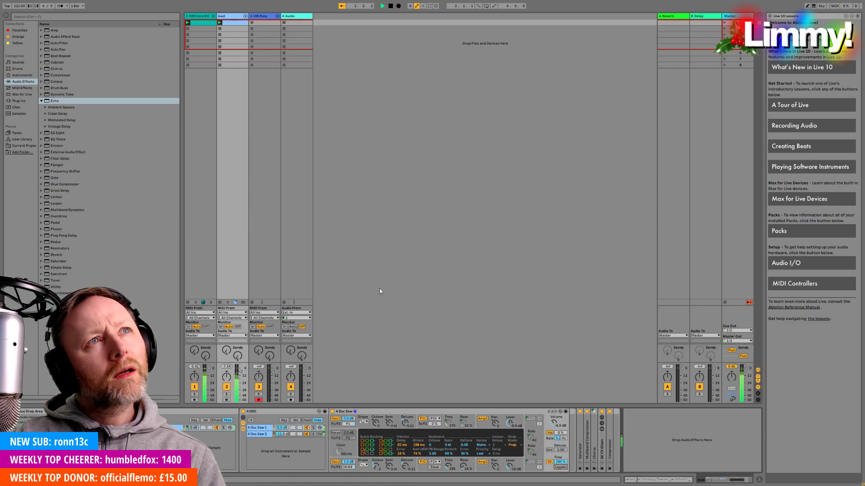
key("space")
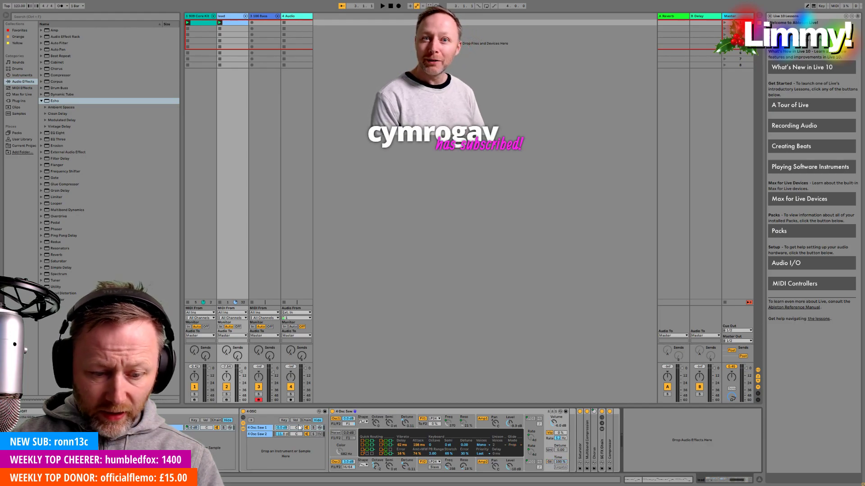
left_click(257, 430)
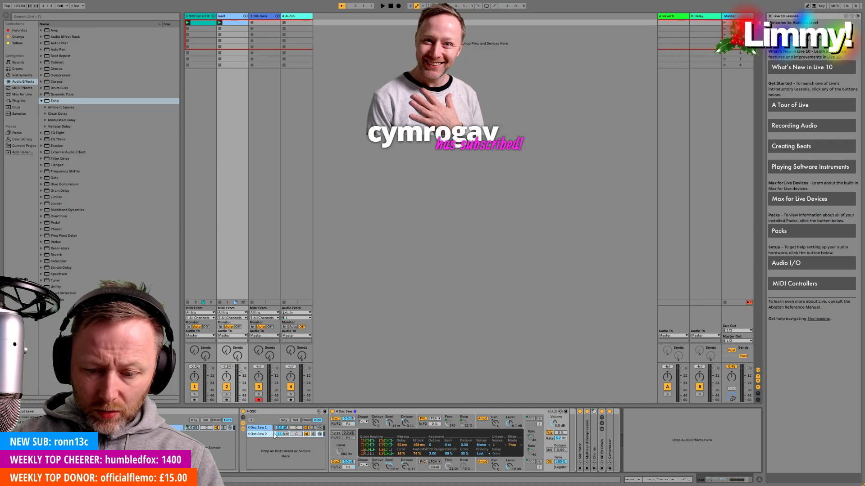
key("space")
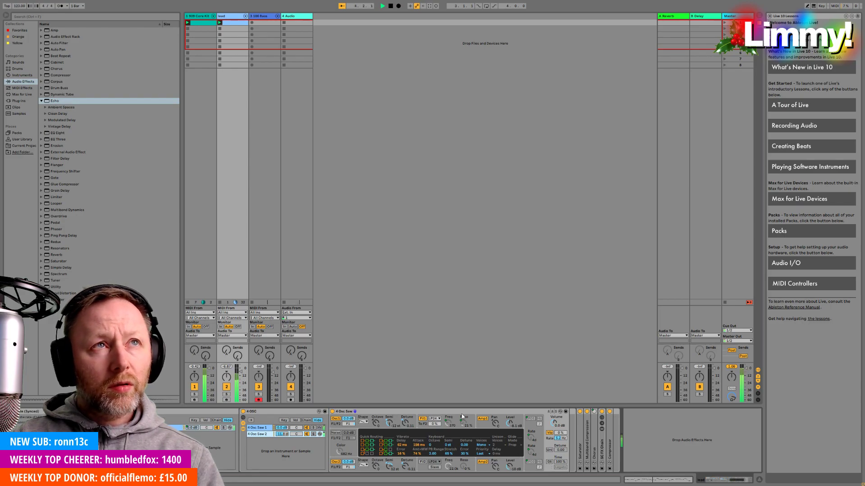
key("space")
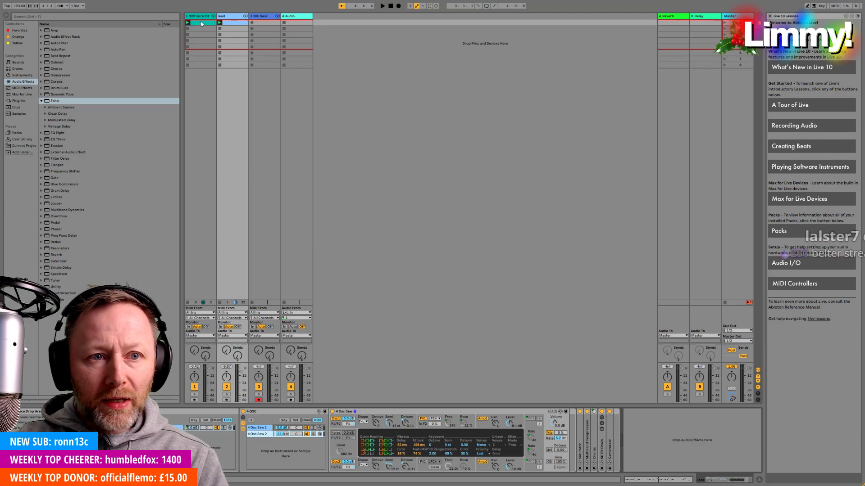
Try out bass notes on the 106 Bass track over the drums and lead, and again with the drum clip stopped.
left_click(258, 17)
key("space")
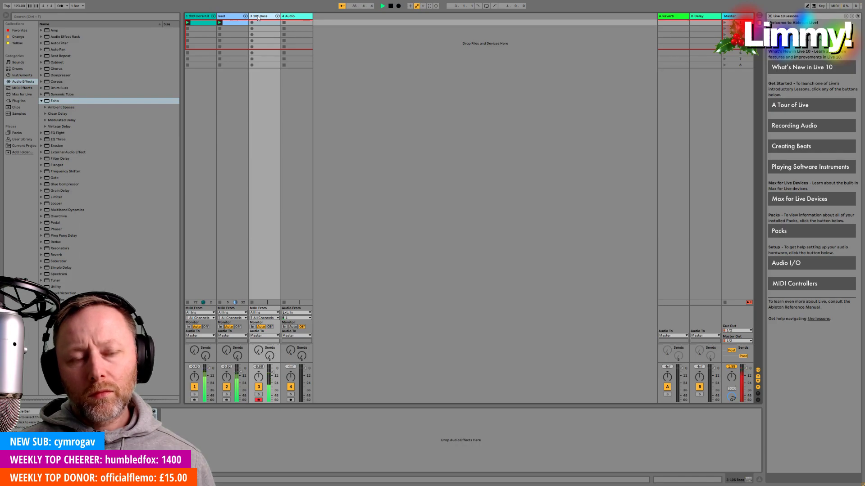
key("space")
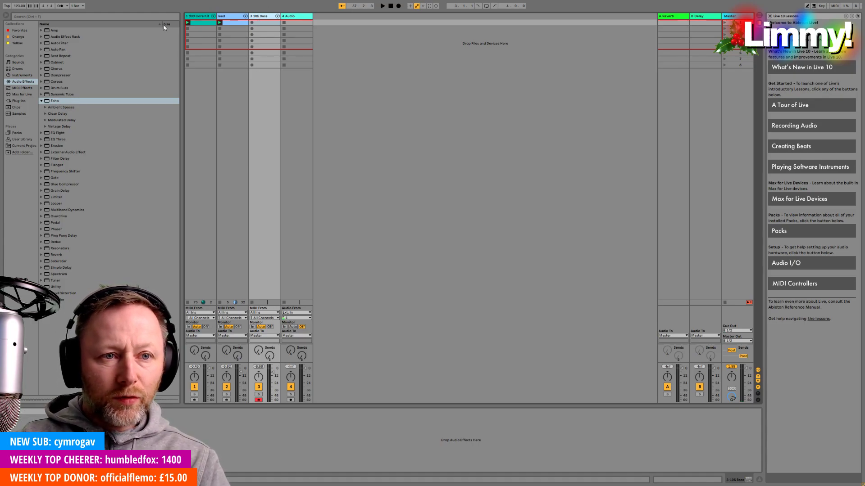
left_click(189, 29)
key("space")
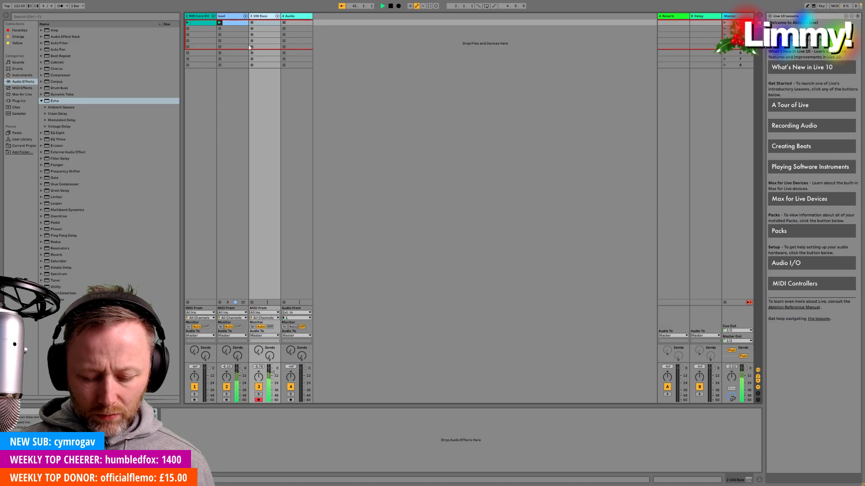
key("space")
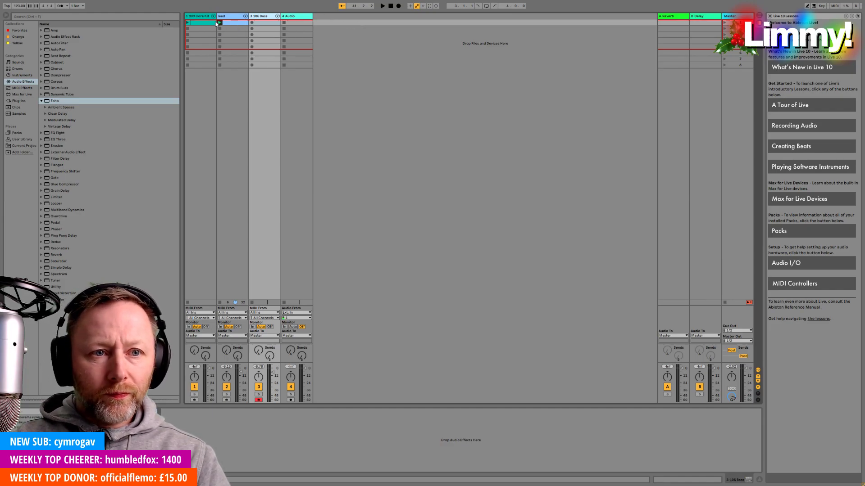
Create a MIDI clip in the 106 Bass track's first slot, draw a C2 note at 1.1.2, and launch the bass and drum clips.
double_click(258, 22)
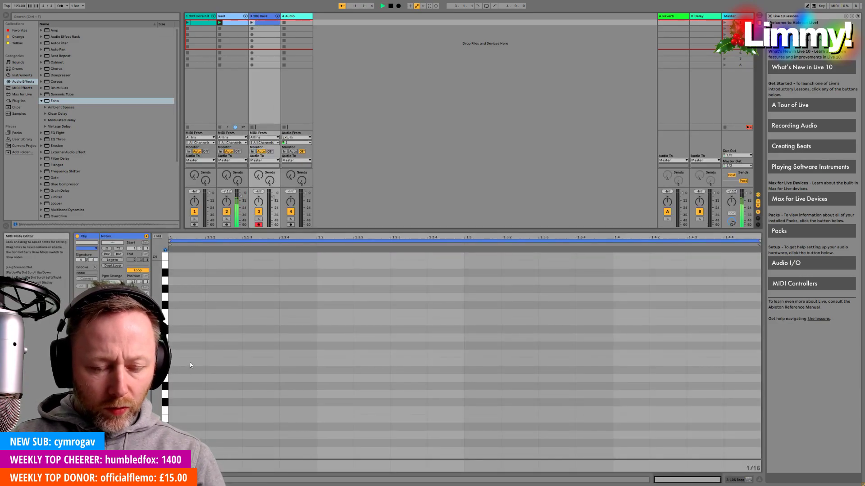
key("space")
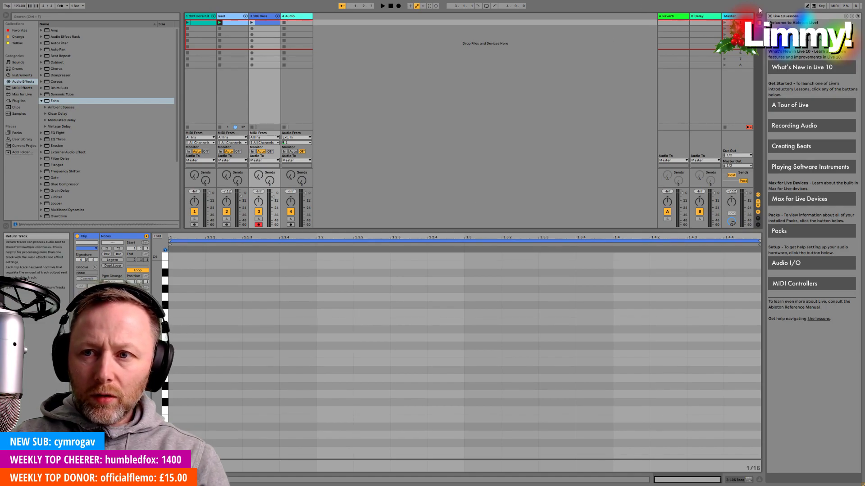
key("b")
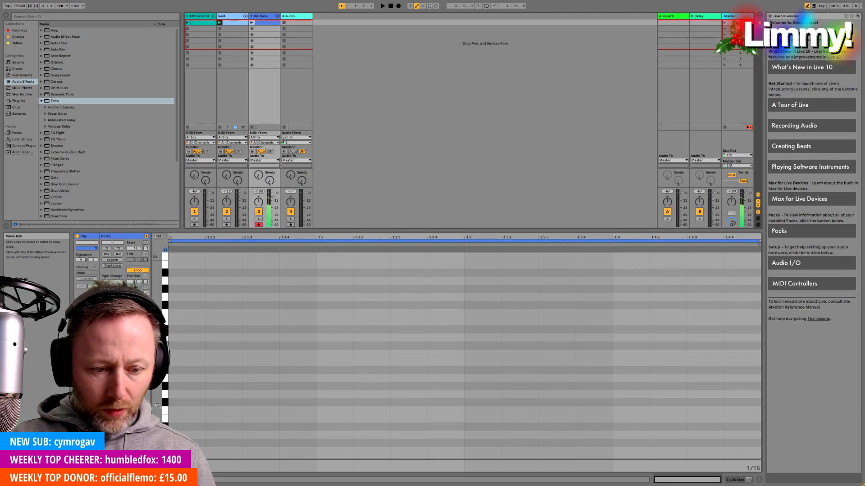
scroll(195, 353, "down", 3)
key("space")
left_click(222, 351)
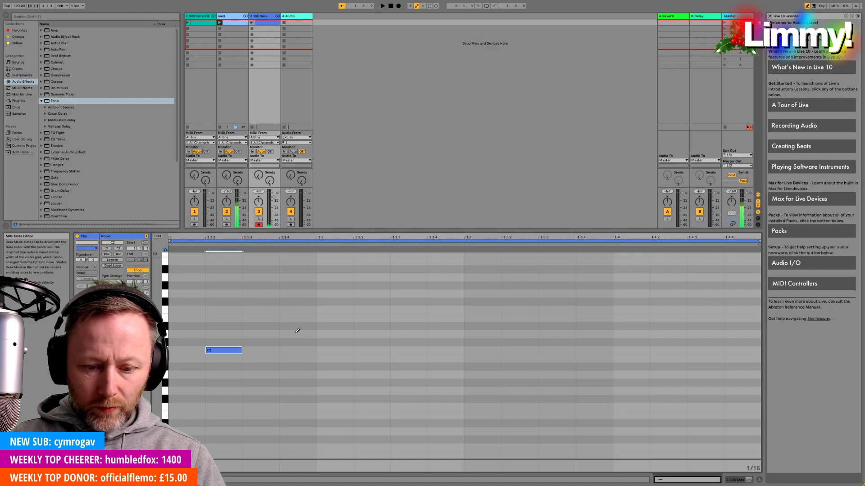
left_click(251, 23)
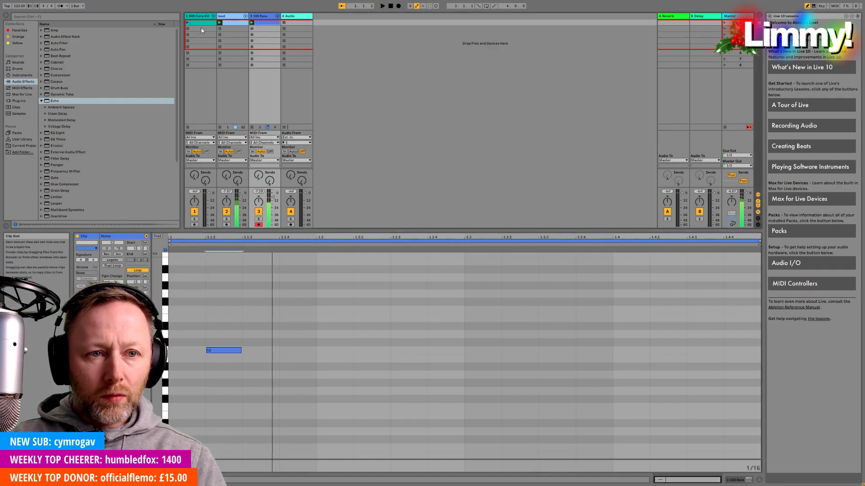
left_click(264, 22)
Place C2 sixteenth notes on the off-beats 1.1.3, 1.2.3, 1.3.3 and 1.4.3 of the bass clip and play the pattern.
left_click(247, 350)
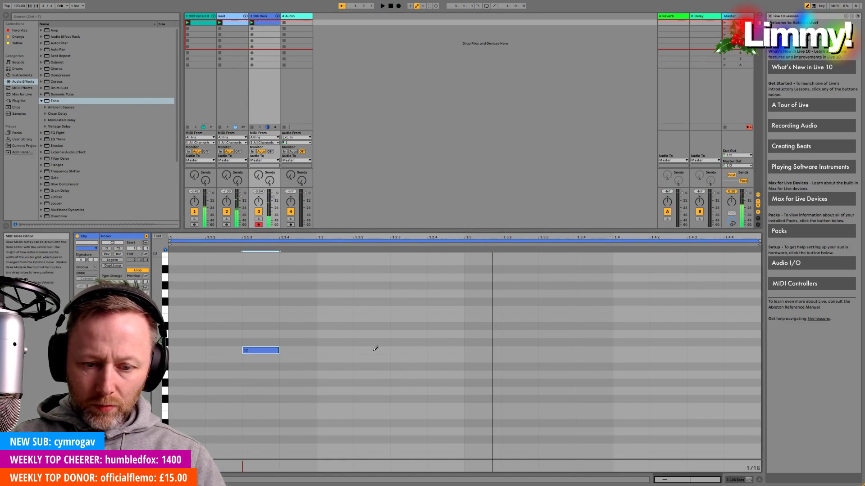
left_click(407, 350)
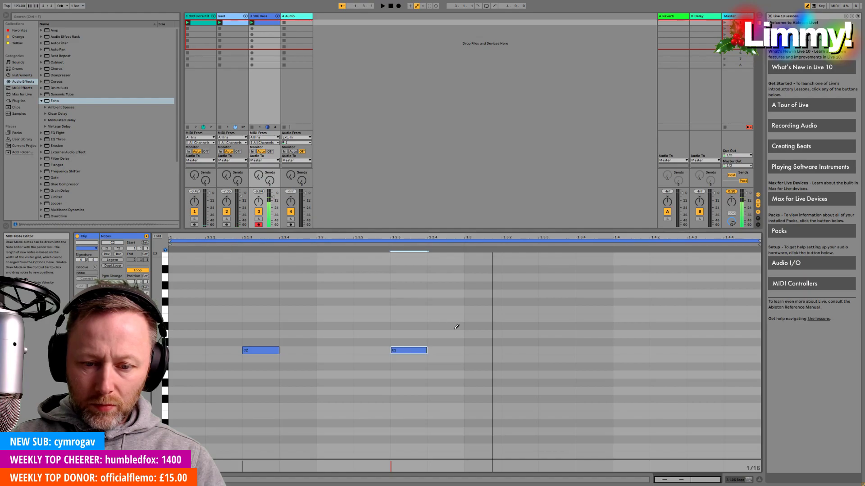
left_click(555, 349)
key("b")
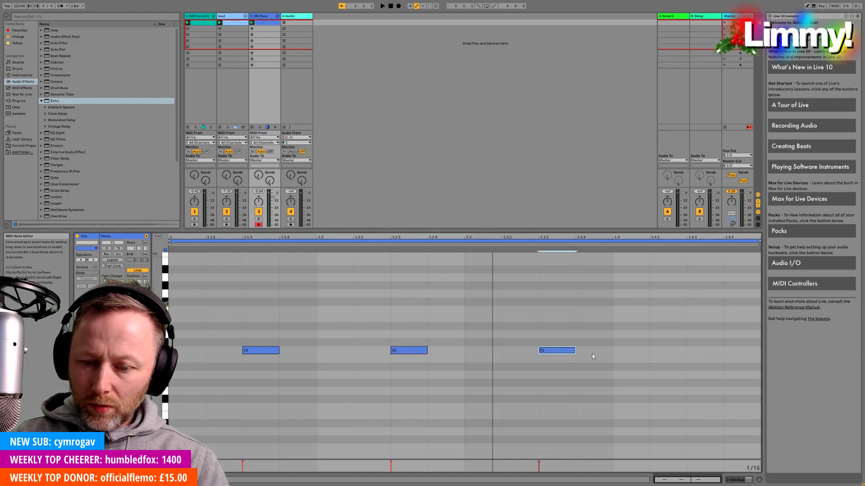
double_click(702, 351)
key("space")
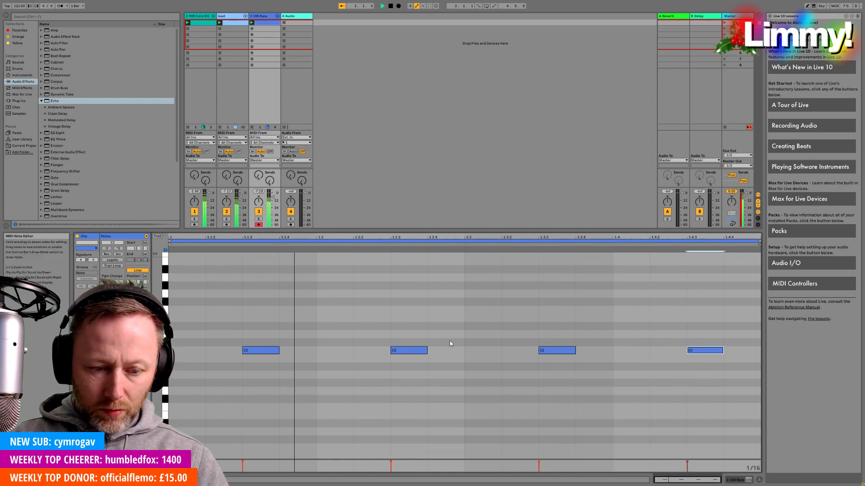
key("space")
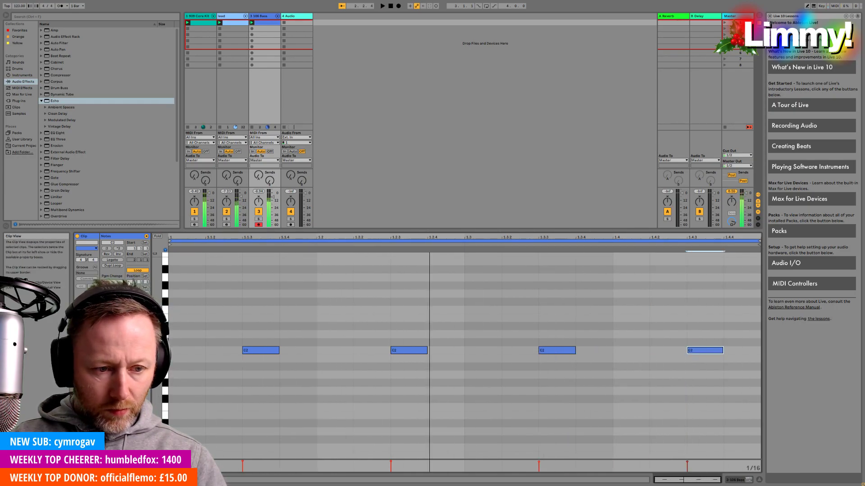
Duplicate the bass clip's loop three times to make it eight bars long, and play it with the other clips.
left_click(114, 265)
left_click(115, 266)
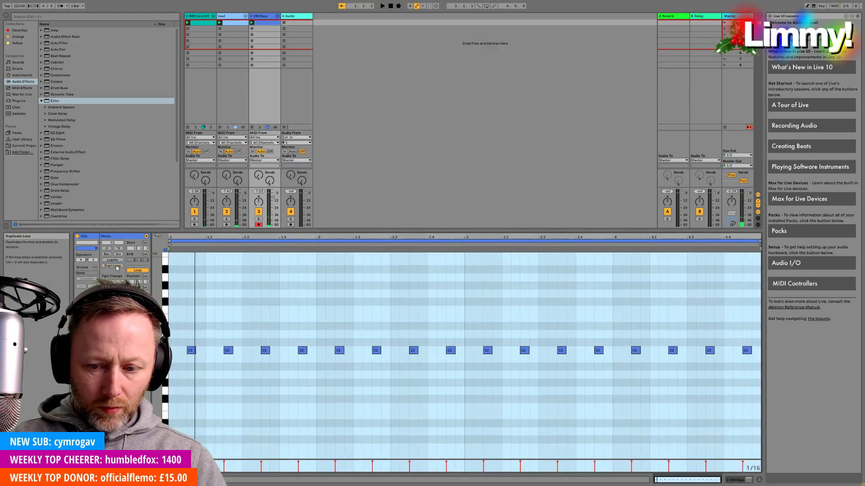
left_click(115, 265)
key("space")
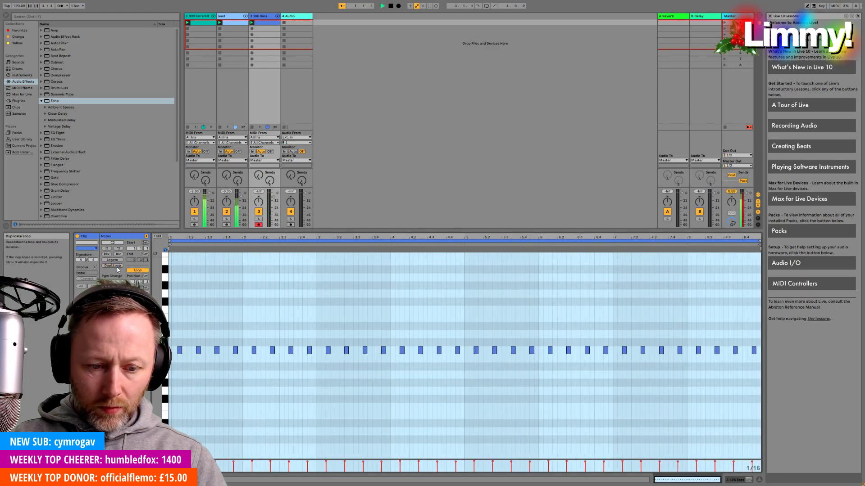
left_click(248, 340)
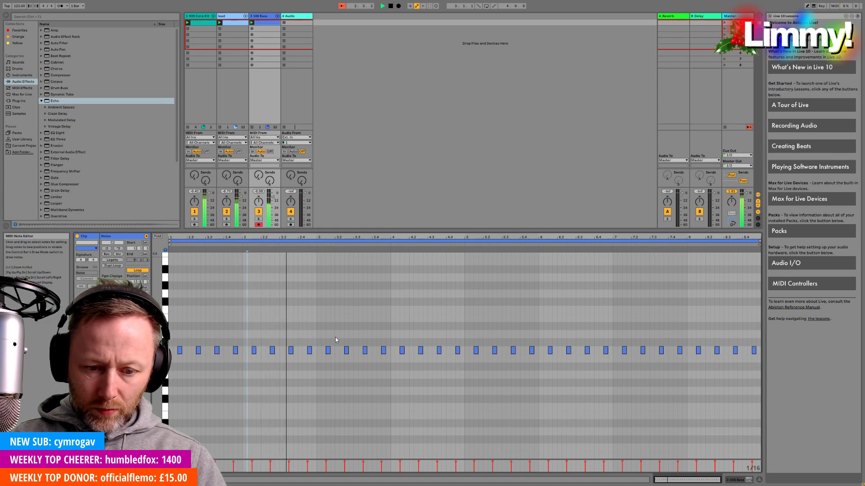
Try transposing the four bass notes in bar 3 down to G#1, and return them to C2.
left_click_drag(326, 336, 383, 362)
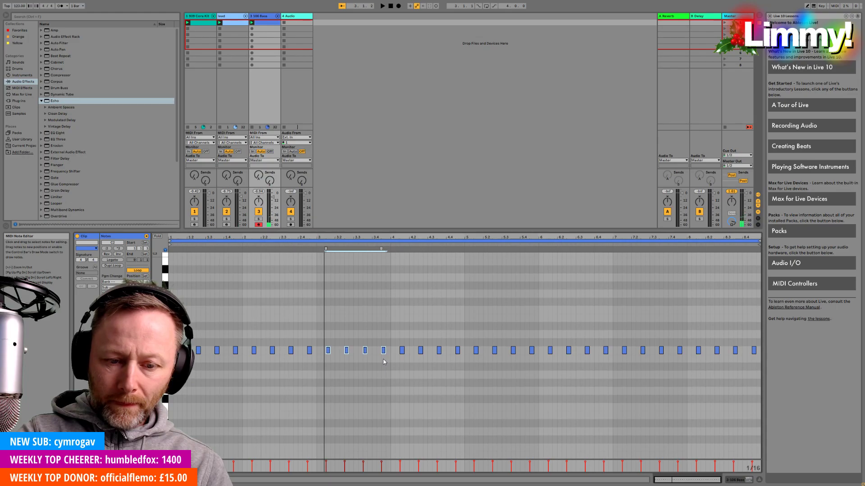
key("Down")
key("Down")
key("Down")
key("Down")
key("Down")
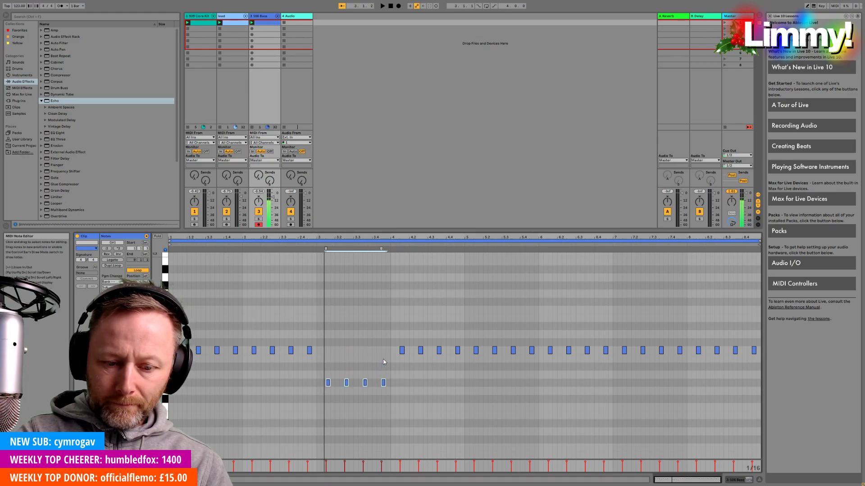
key("Up")
key("Up")
key("Up")
key("Up")
key("Up")
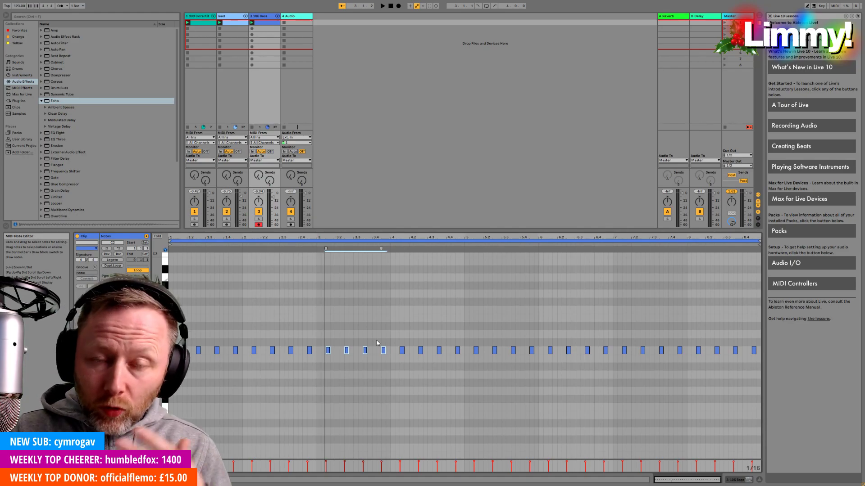
Transpose the eight bass notes in bars 3 and 4 down to G1 and play the clip from the start.
left_click_drag(399, 336, 458, 361)
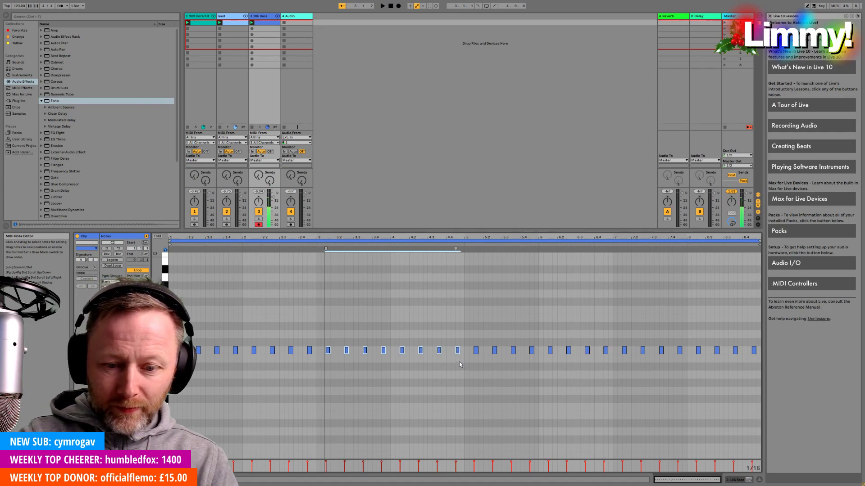
key("Down")
key("Down")
key("Down")
key("Down")
key("Down")
key("Down")
key("space")
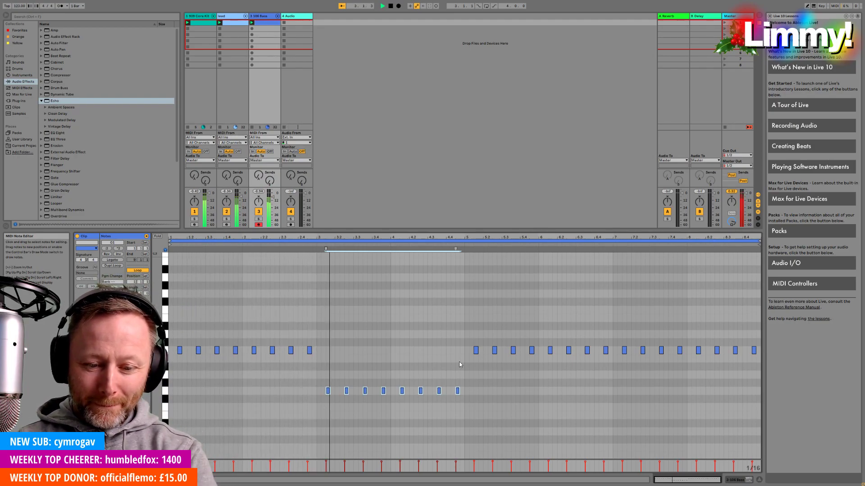
key("space")
key("space")
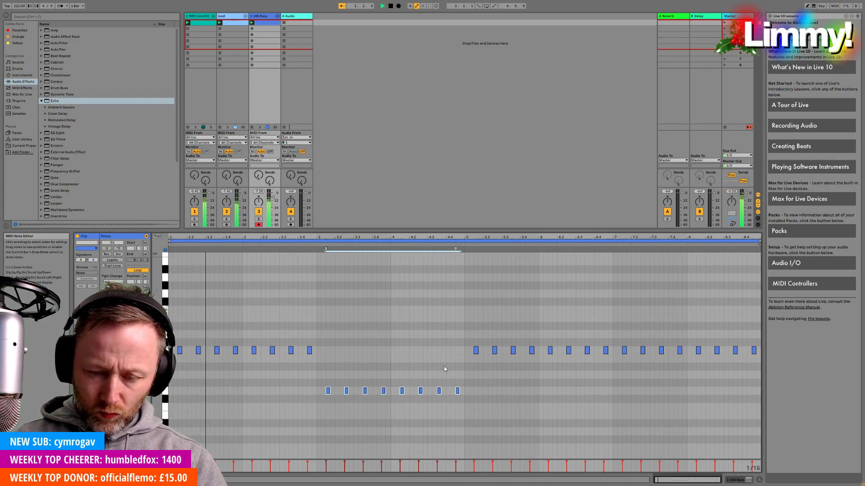
Try lowering the four bass notes in bar 4 to E1 during playback, and return them to G1.
left_click_drag(476, 372, 396, 405)
key("Down")
key("Down")
key("Down")
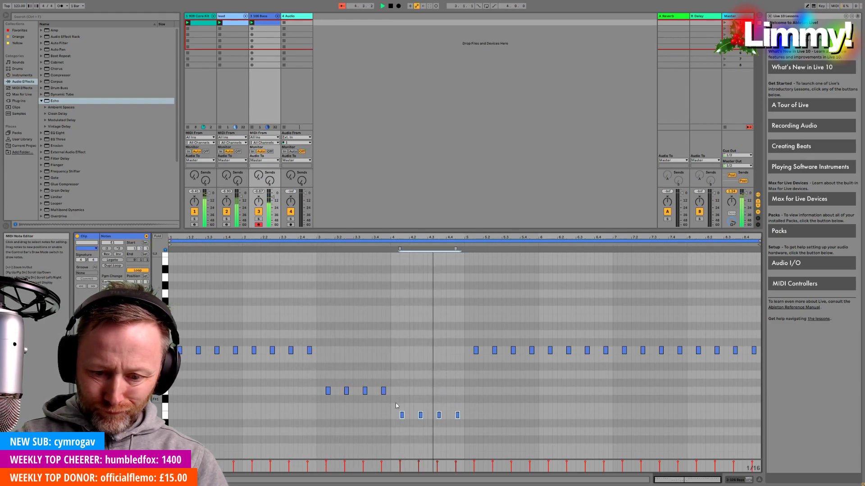
key("Up")
key("Up")
key("Up")
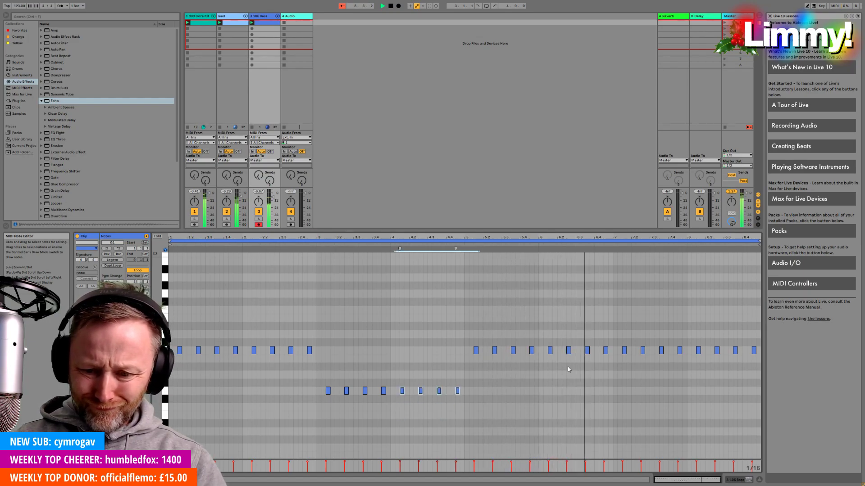
Transpose the four bass notes in bar 7 down to G1 and play the clip with the other tracks.
left_click_drag(624, 333, 680, 369)
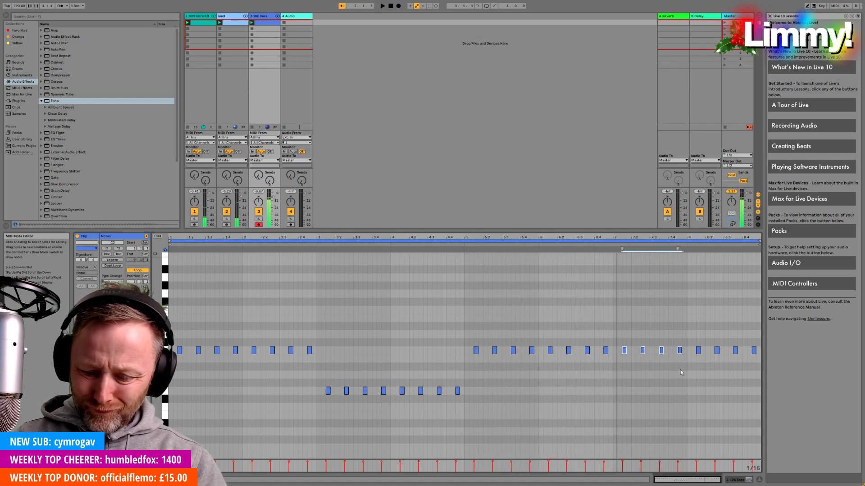
key("Down")
key("Down")
key("Down")
key("Down")
key("Down")
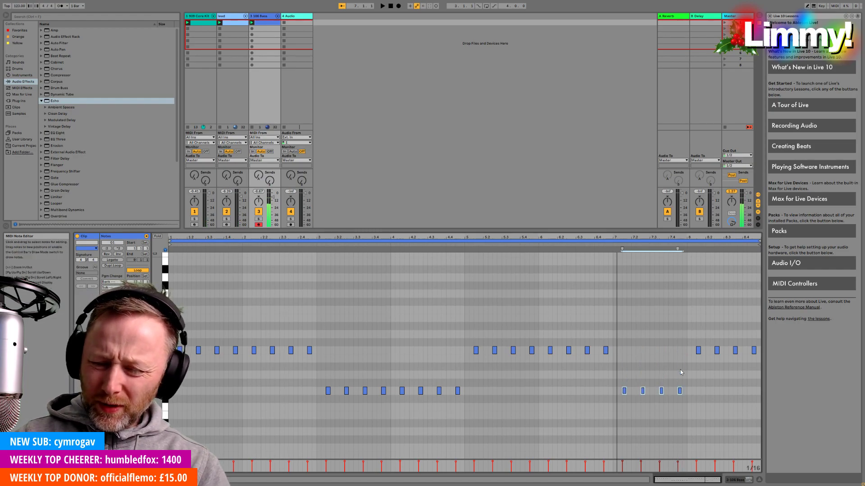
key("space")
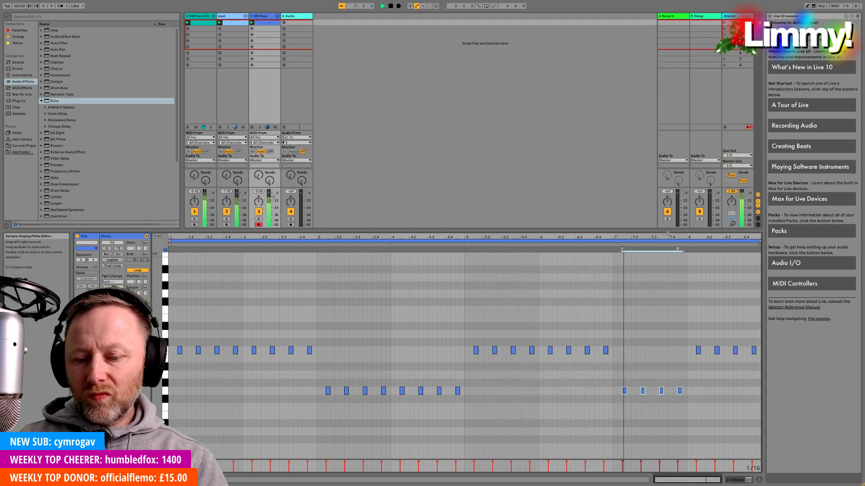
key("space")
Lower the first two bass notes in bar 8 to A#1, select the last two notes, and play the loop.
left_click_drag(696, 333, 717, 359)
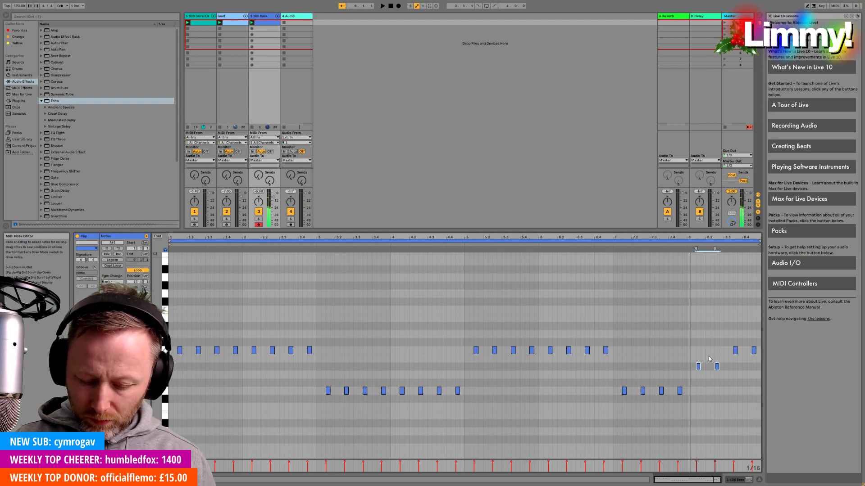
left_click_drag(732, 338, 749, 356)
key("space")
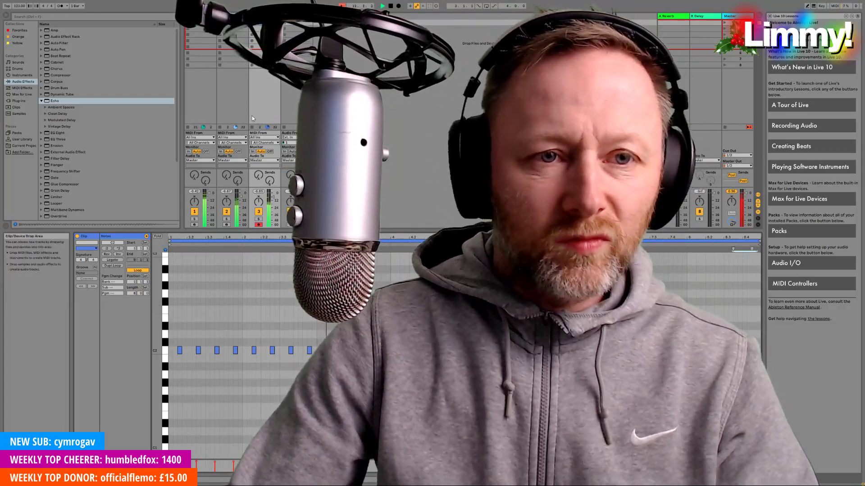
left_click_drag(226, 191, 226, 187)
key("shift+Tab")
key("shift+Tab")
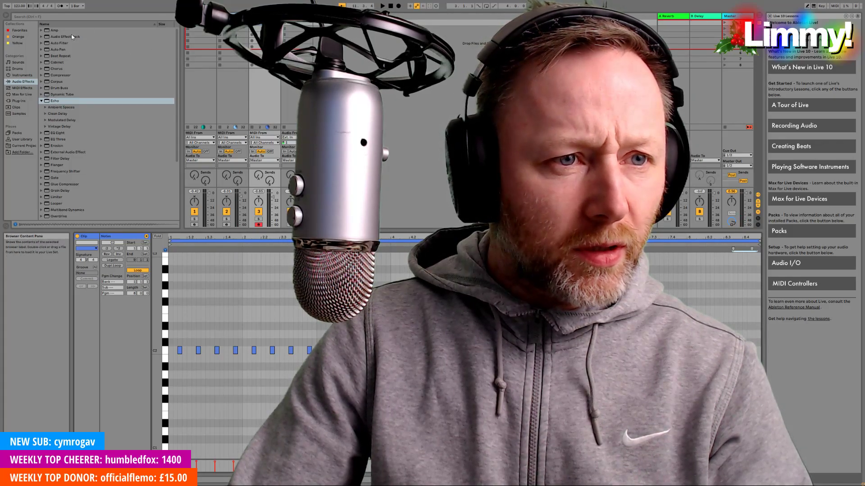
Browse the library's instruments.
left_click(21, 75)
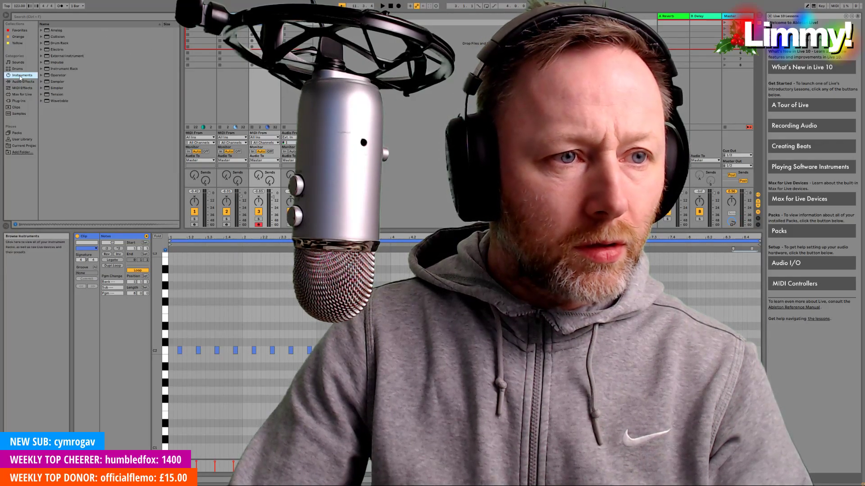
Browse the Bass presets among the sounds and start hot-swapping the bass track's instrument during playback.
left_click(20, 62)
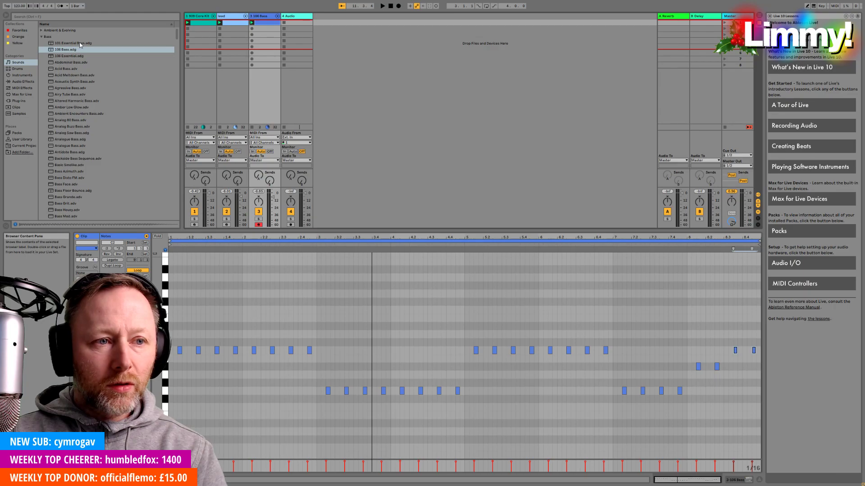
key("space")
key("space")
key("ctrl+alt+l")
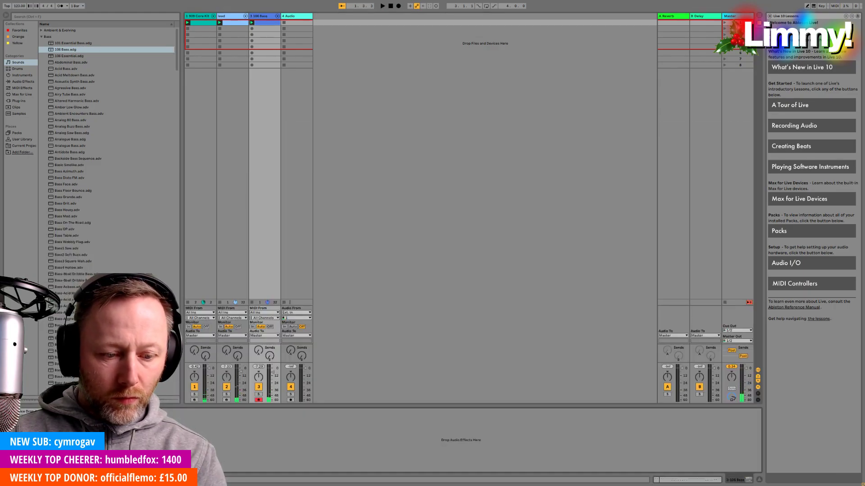
key("q")
key("space")
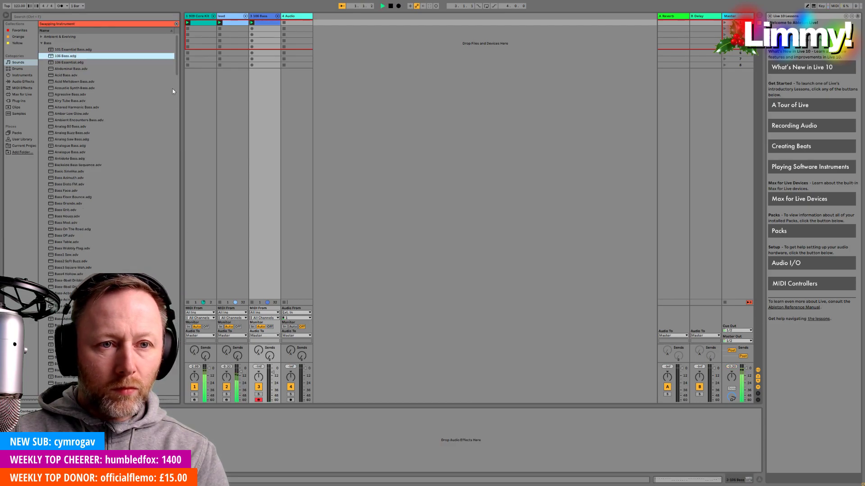
Audition bass presets such as 101 Essential Bass, Abdominal Bass and Acid Meltdown Bass, and load Bass Housy on the bass track.
left_click(68, 51)
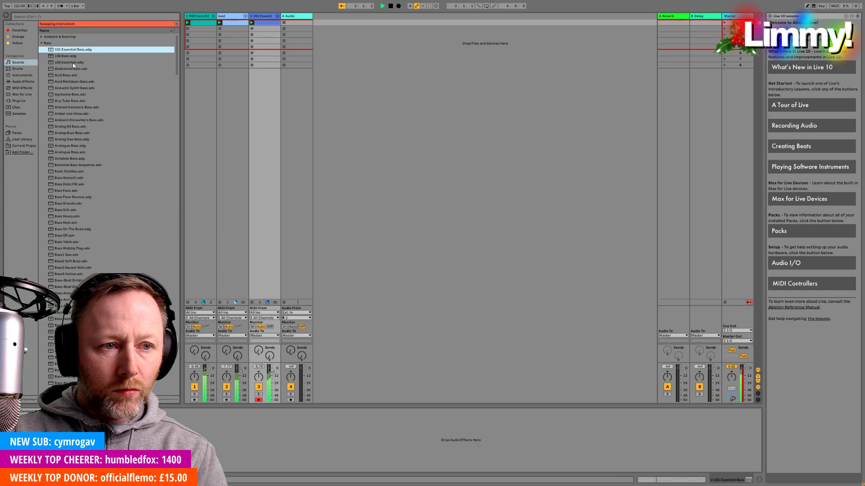
left_click(73, 63)
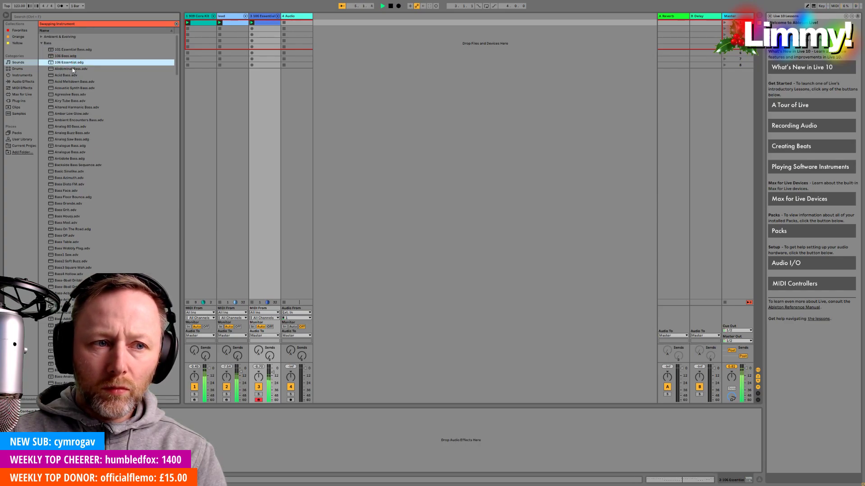
left_click(73, 69)
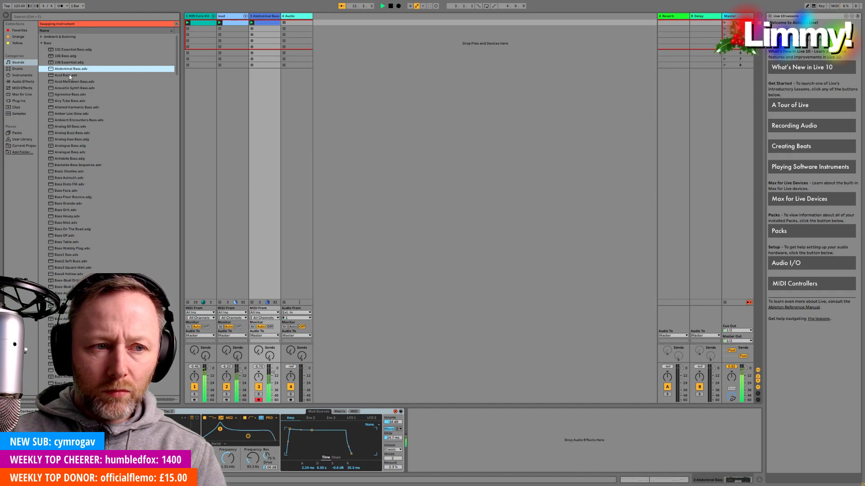
double_click(69, 74)
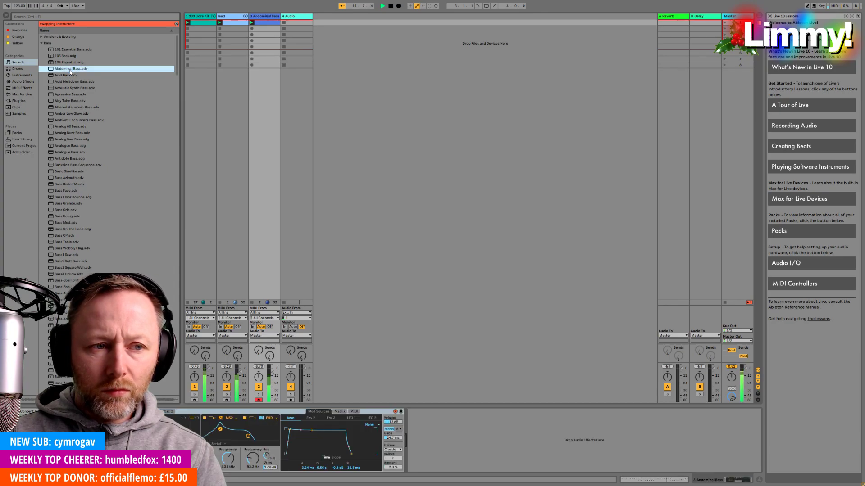
double_click(73, 80)
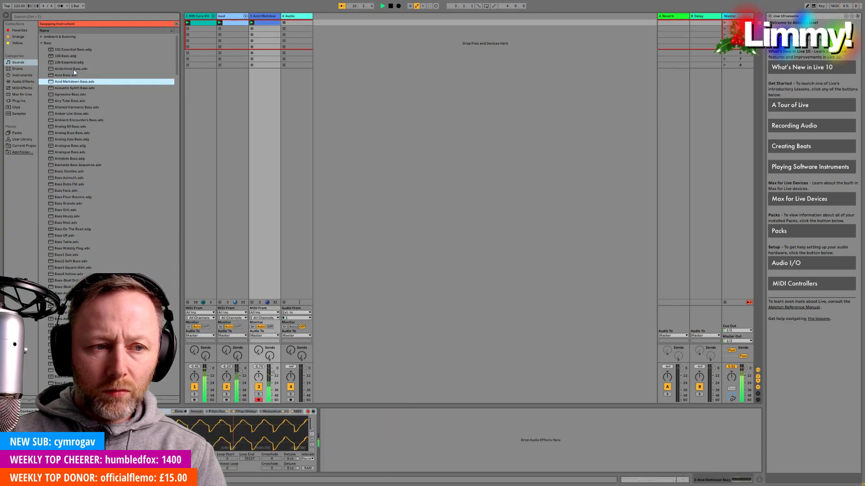
left_click(73, 88)
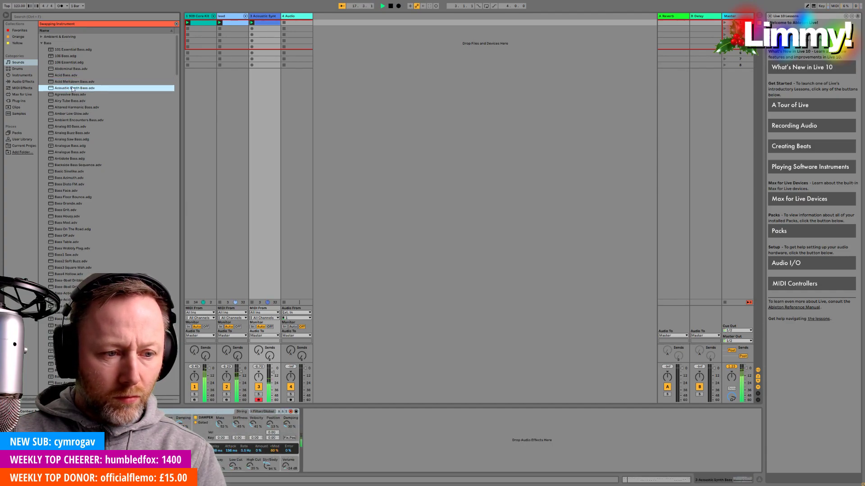
left_click(68, 223)
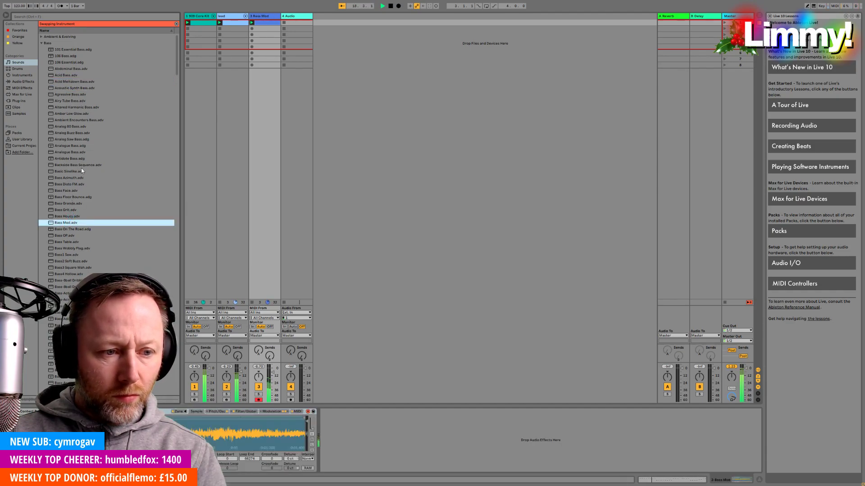
left_click(72, 216)
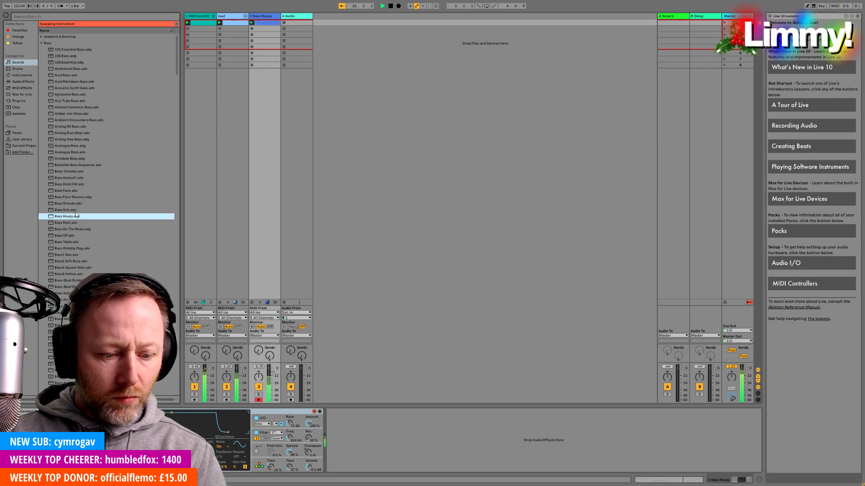
Transpose all notes in the bass clip up one octave and listen to the track in solo.
double_click(269, 22)
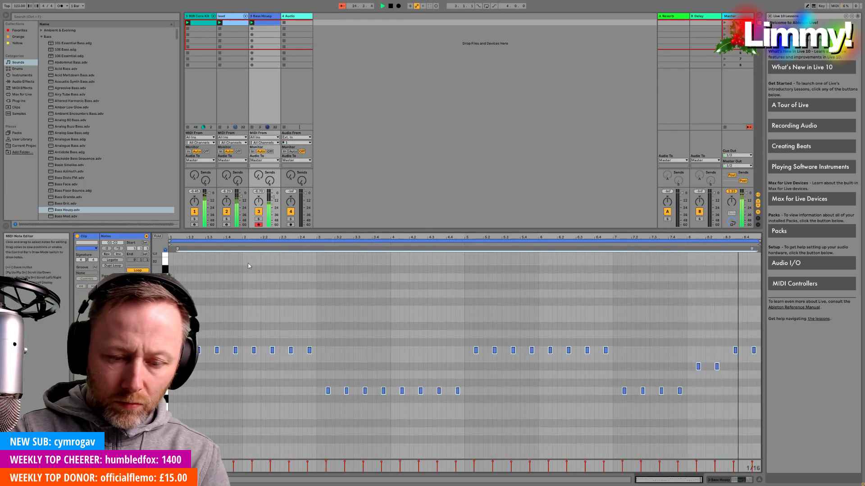
scroll(248, 266, "up", 3)
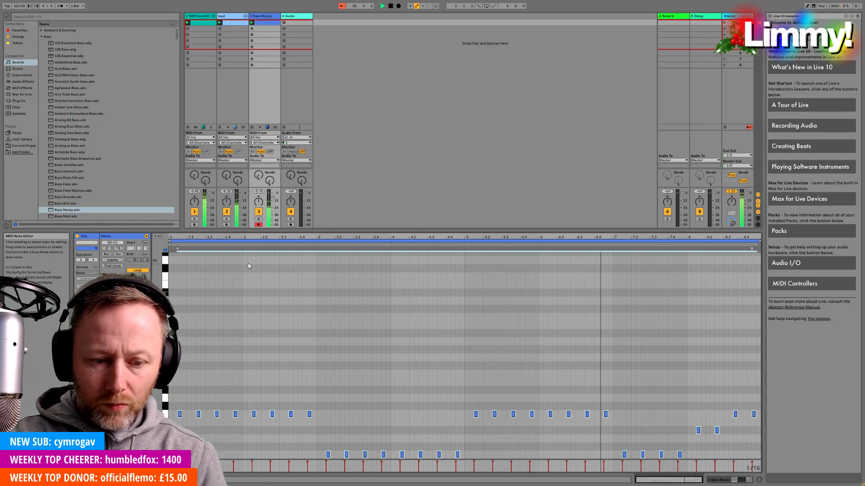
key("shift+Up")
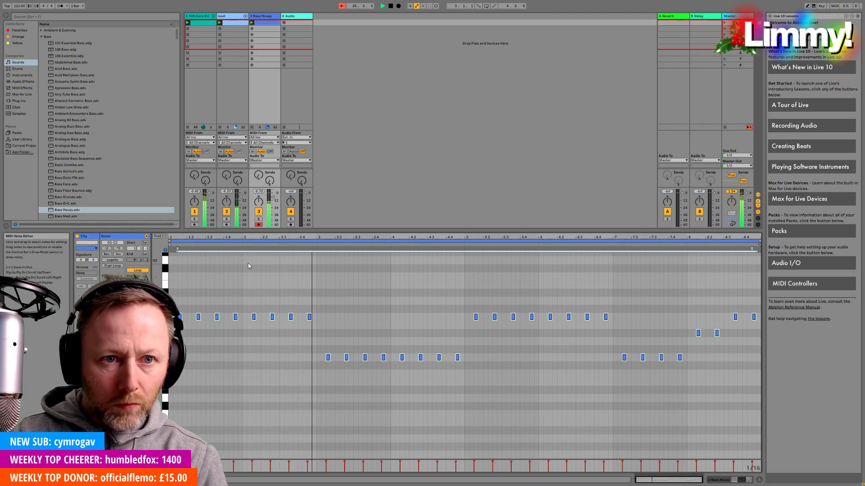
left_click(259, 219)
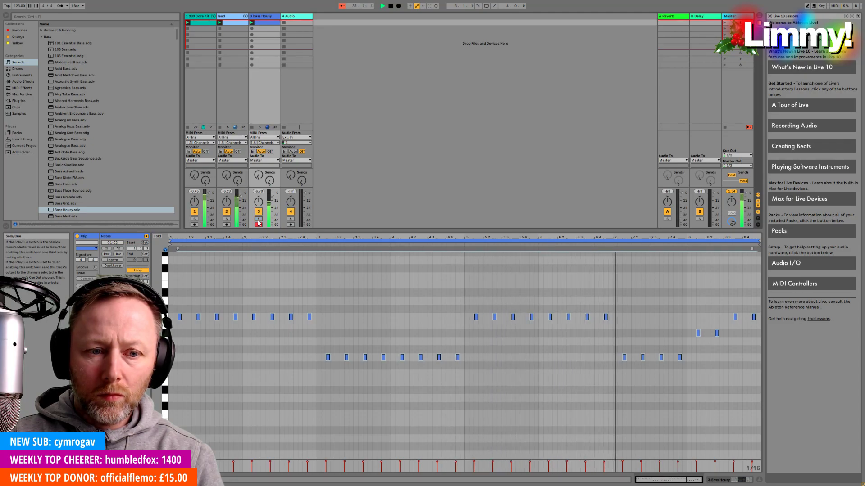
left_click(259, 220)
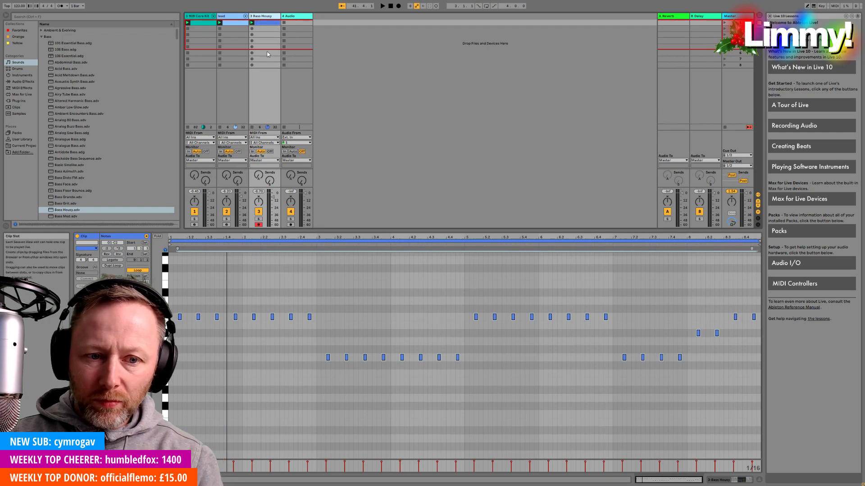
Try all the bass clip's notes one octave lower with the track soloed, and raise them back up an octave.
key("space")
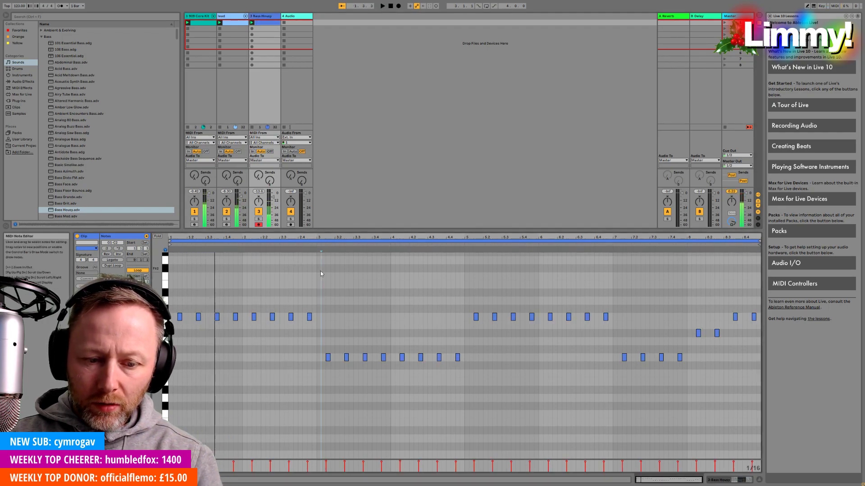
key("ctrl+a")
key("shift+Down")
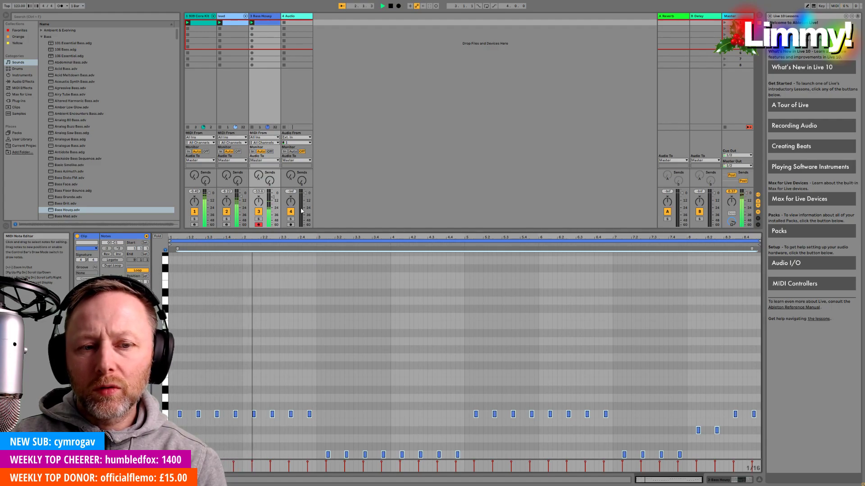
left_click(259, 218)
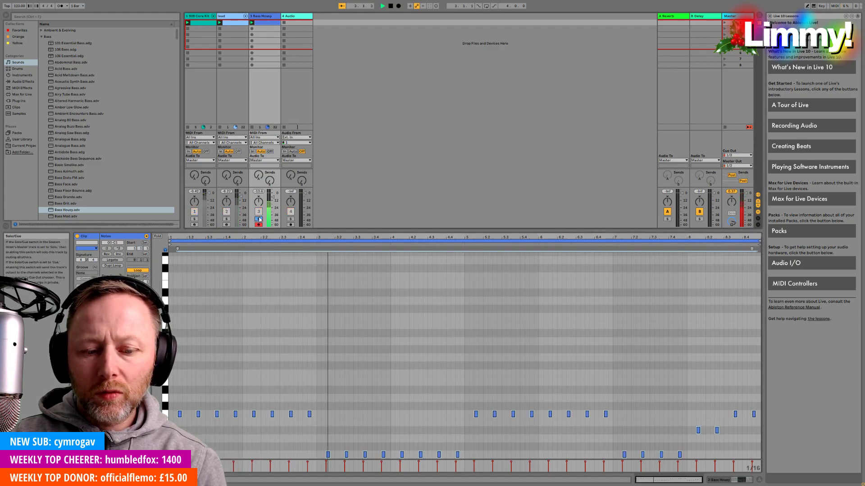
key("shift+Up")
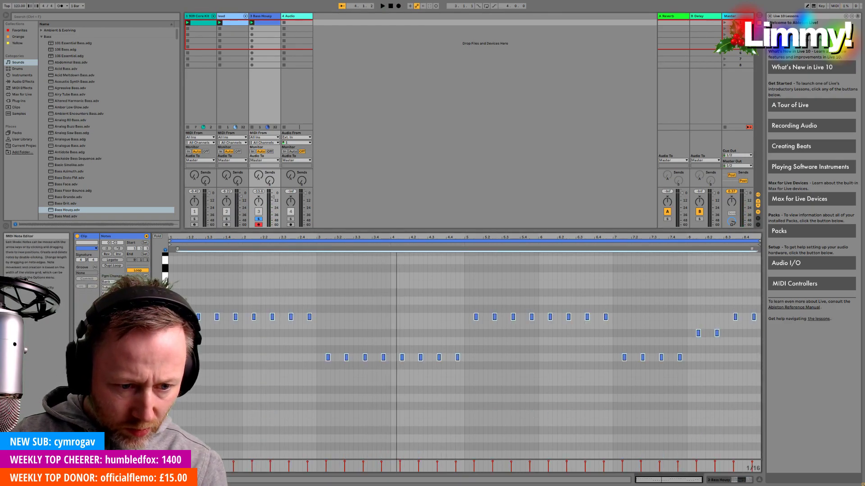
Try doubling the bass clip's notes with a copy one octave lower, listen to it, and undo the copy.
left_click_drag(198, 317, 191, 411)
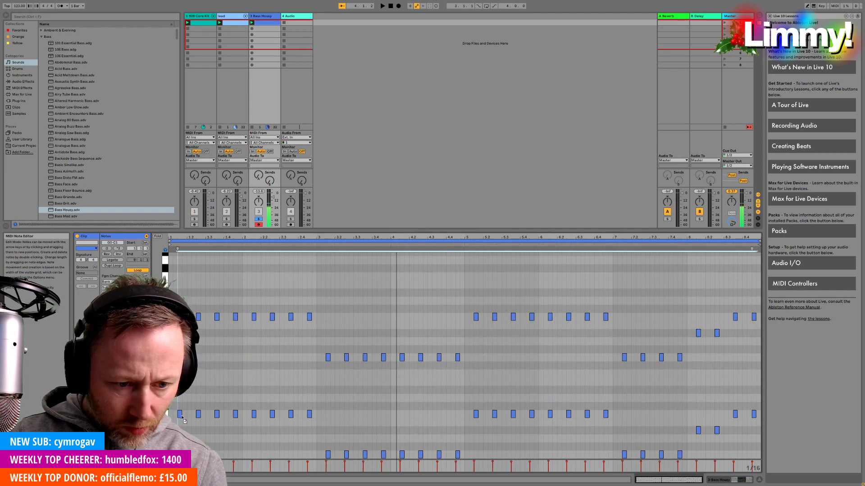
key("space")
key("ctrl+z")
key("ctrl+z")
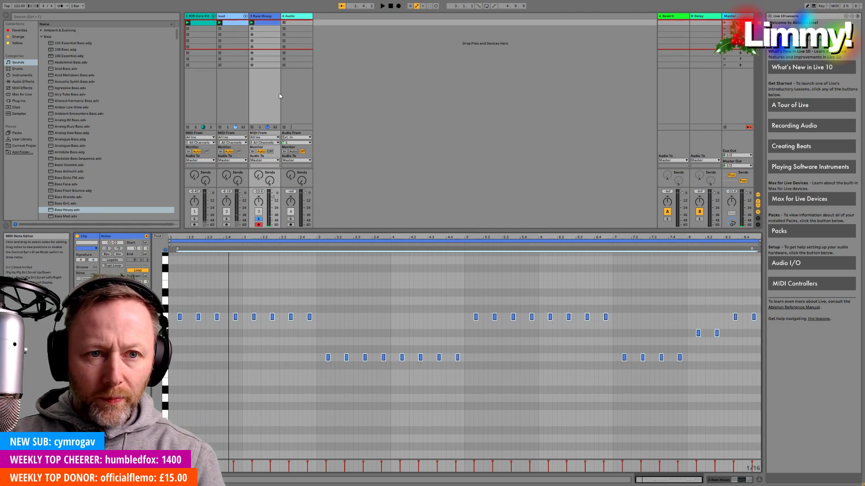
Duplicate the Bass Housy track and transpose all notes in the duplicate's clip down one octave.
left_click(265, 19)
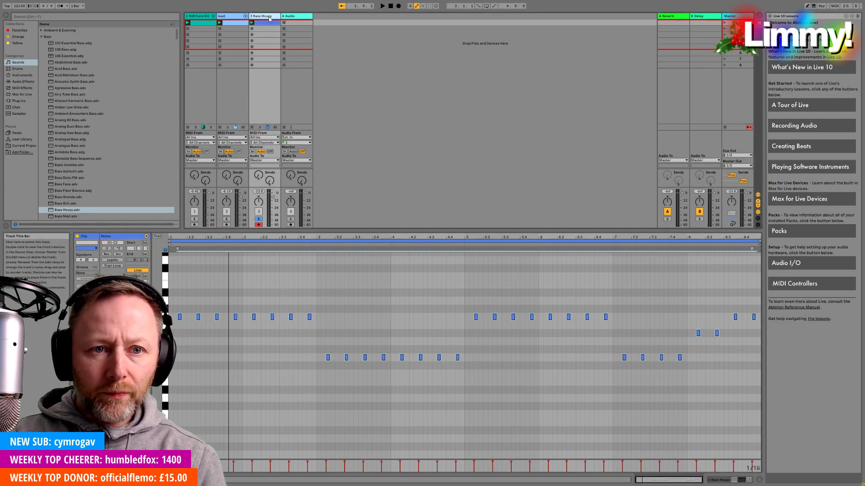
key("ctrl+d")
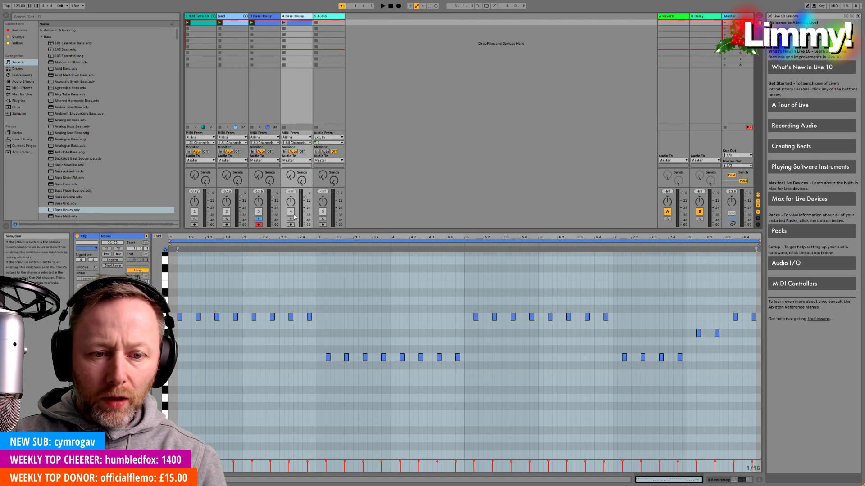
left_click(266, 300)
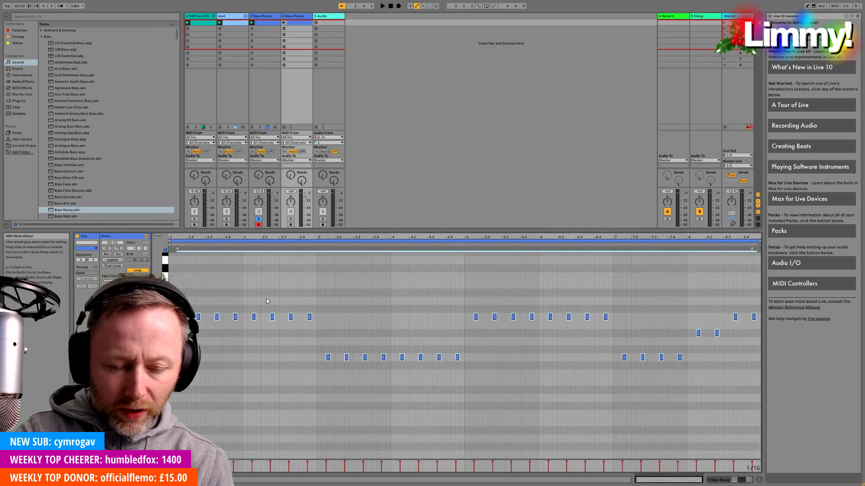
key("shift+Down")
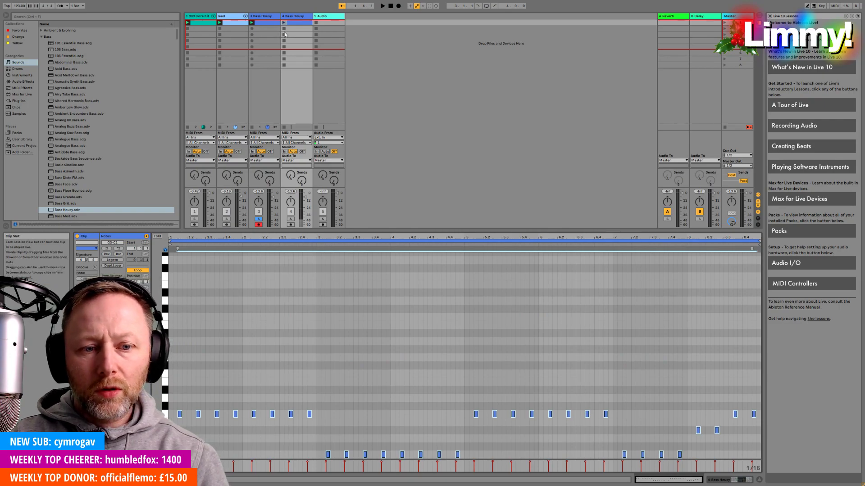
Play both bass tracks together, compare them in solo, and return to the full mix.
left_click(259, 220)
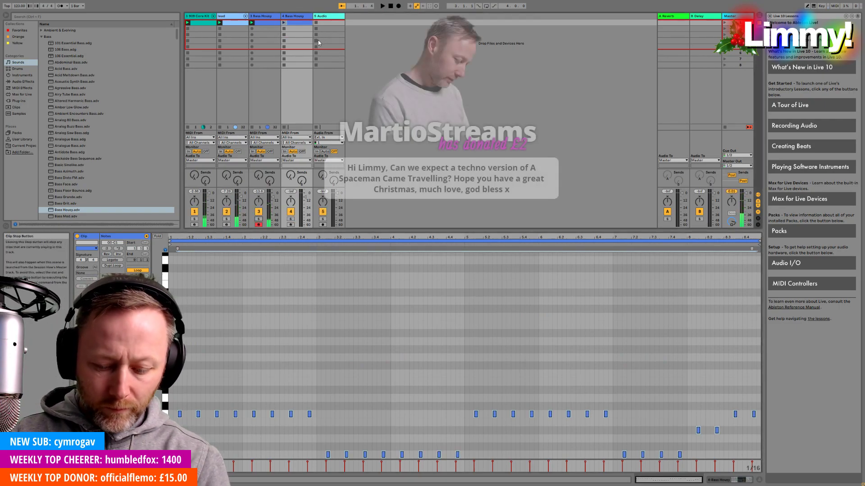
key("space")
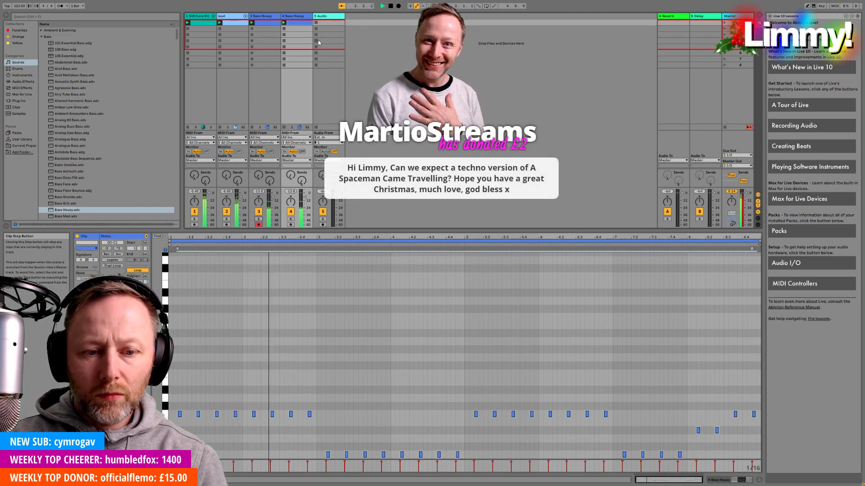
left_click(291, 220)
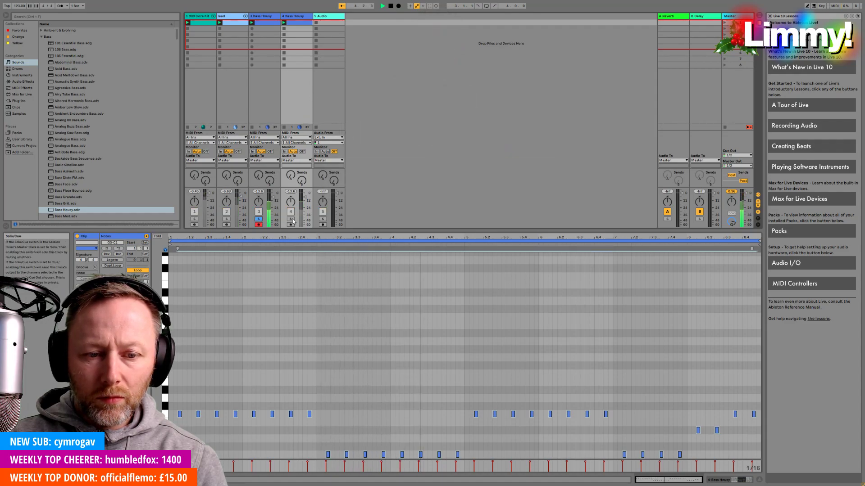
left_click(258, 220)
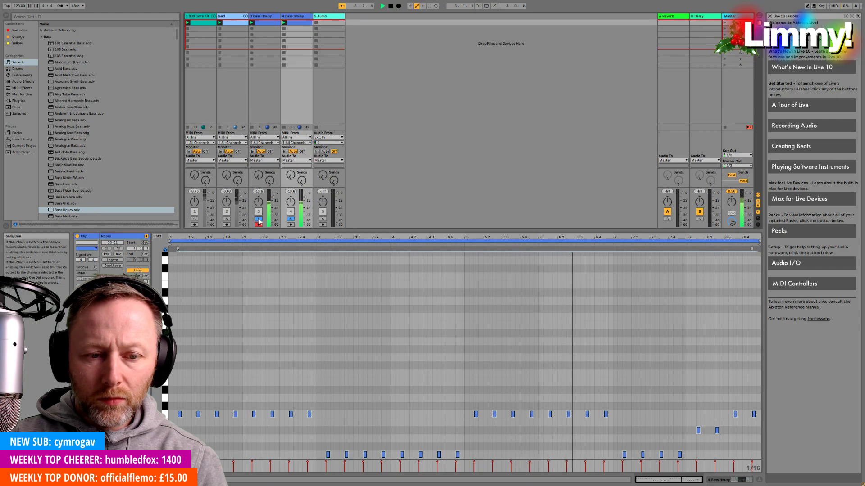
left_click(259, 220)
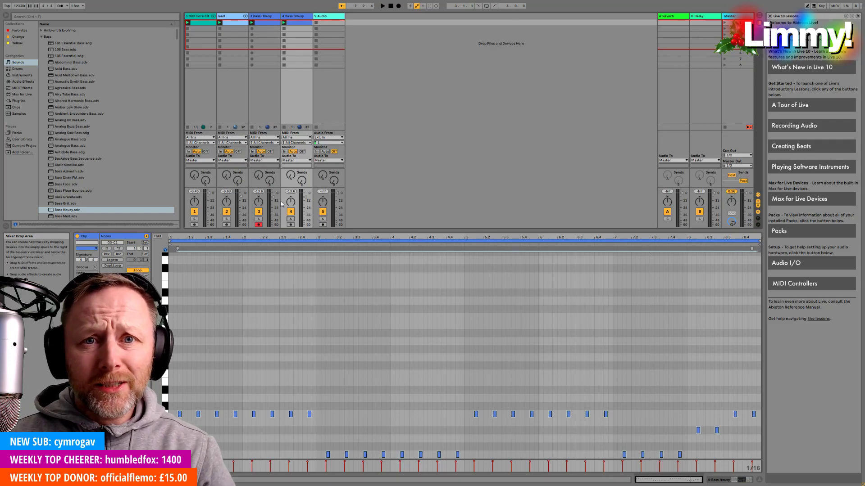
Play the full mix while viewing the clips of both bass tracks, and select the audio track.
key("space")
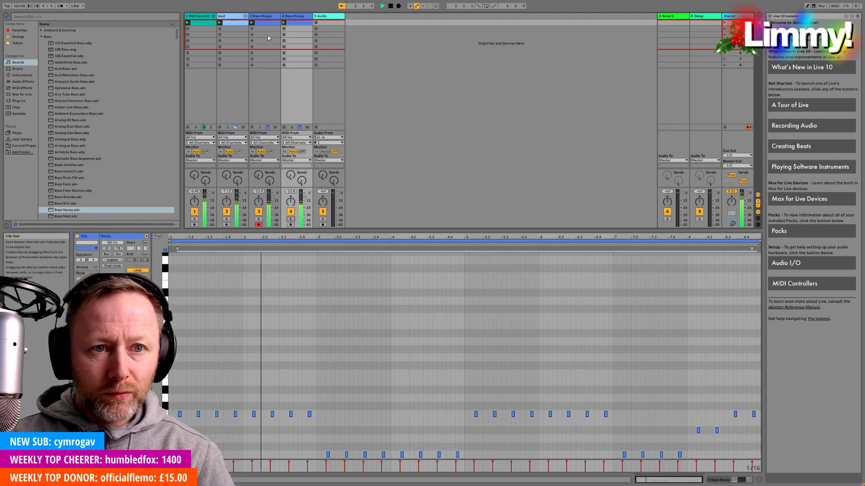
left_click(265, 16)
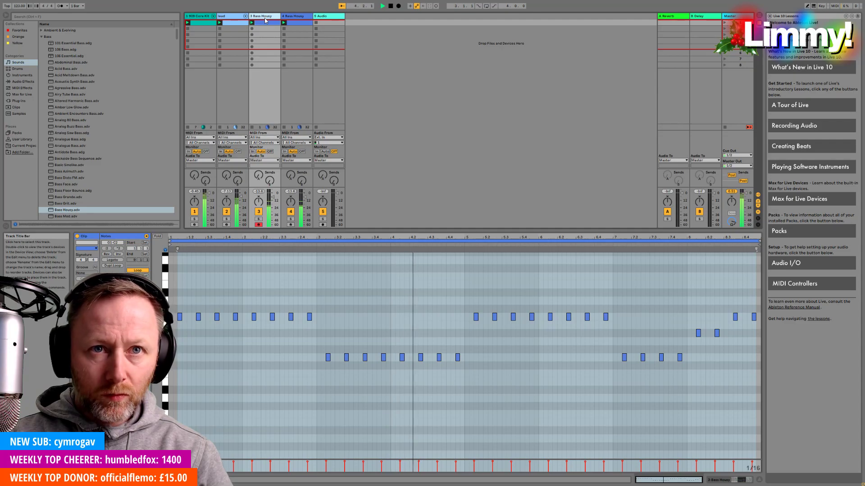
left_click(296, 16)
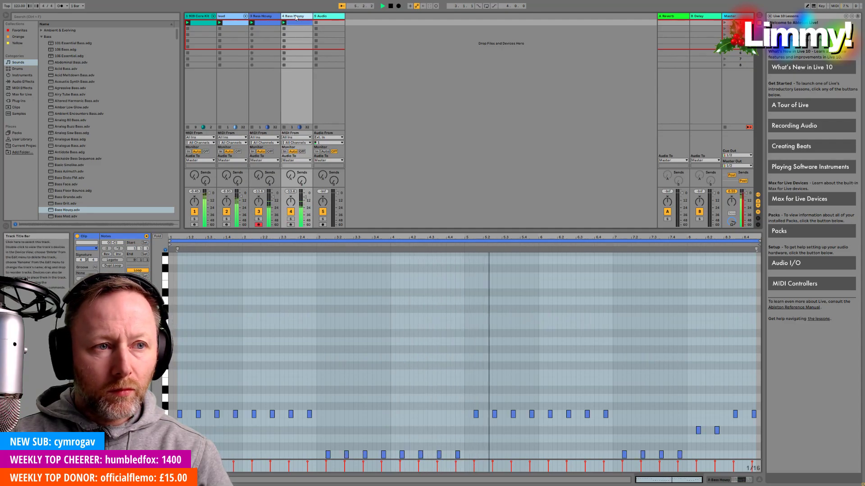
left_click(329, 18)
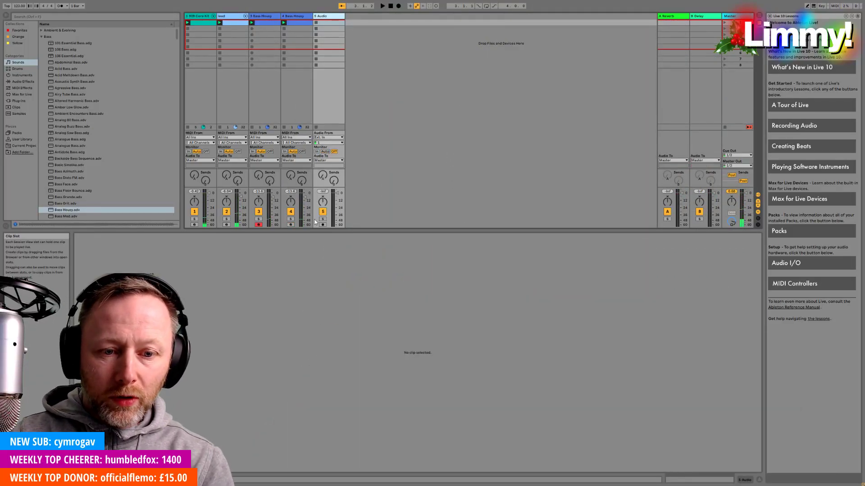
Arm the audio track and record a first vocal take in its first clip slot while the full mix plays.
left_click(322, 225)
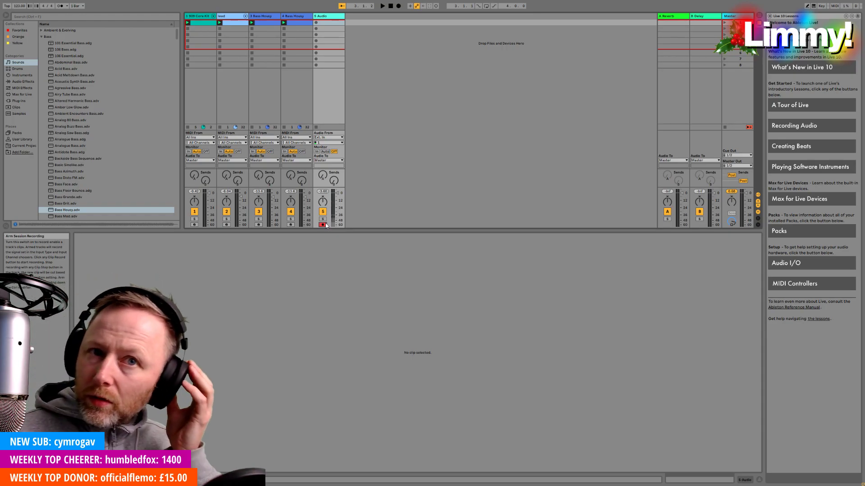
key("space")
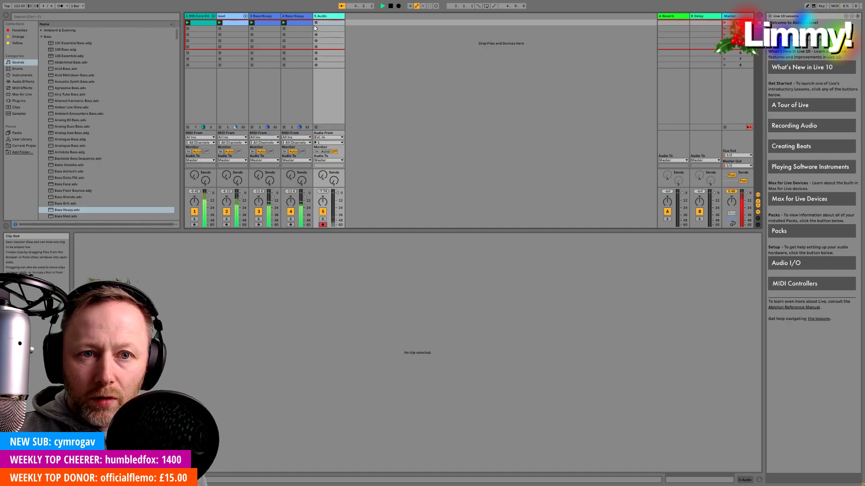
left_click(331, 22)
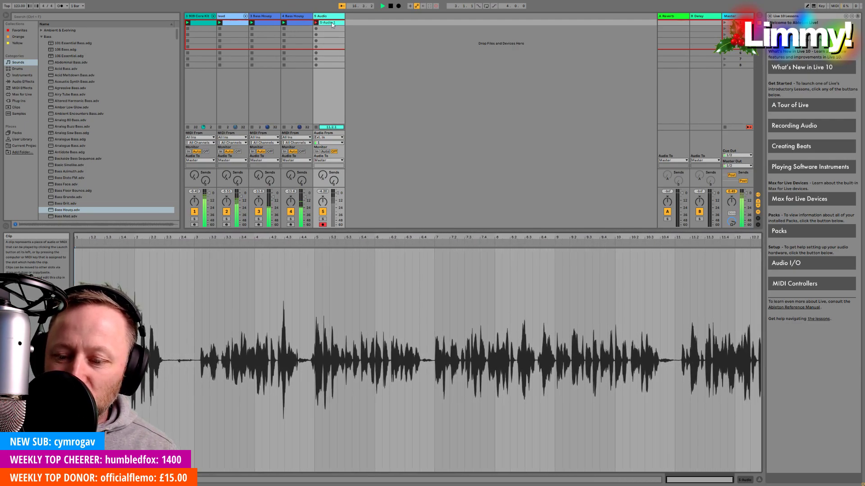
left_click(331, 22)
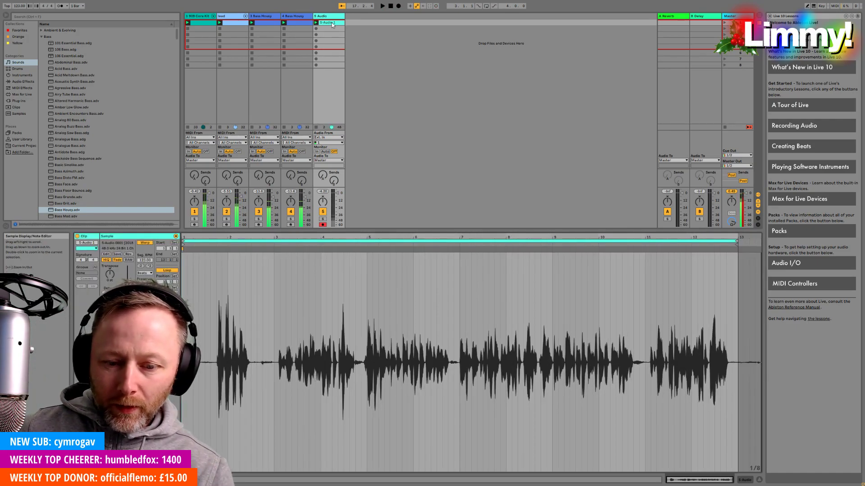
Play back the first vocal take from about bar 3, then solo the audio track and listen to it alone.
key("space")
key("space")
left_click(285, 247)
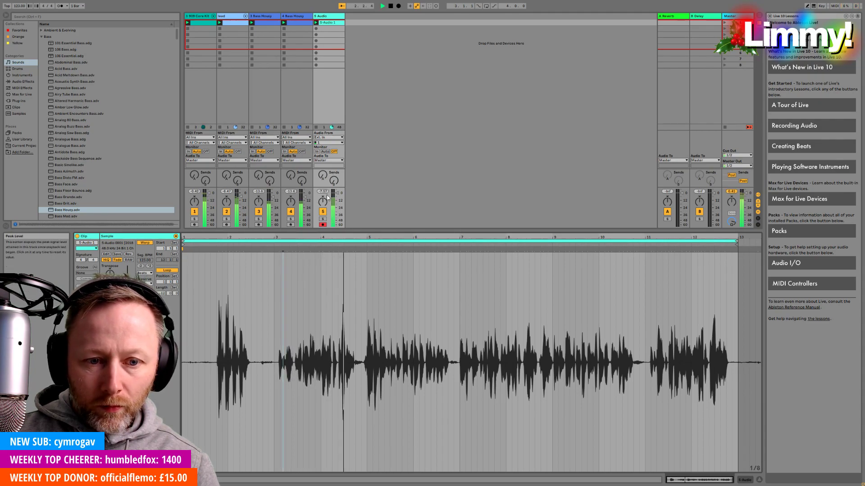
left_click(323, 219)
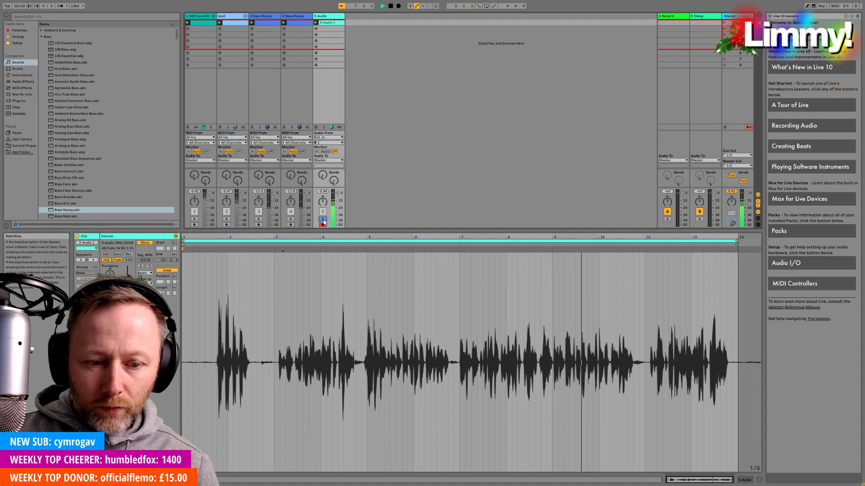
key("space")
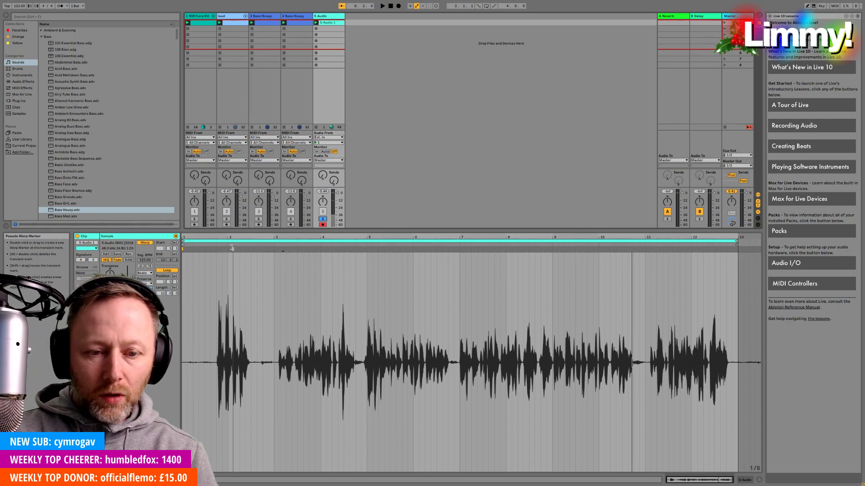
Record a short test take in the audio track's second slot with the track soloed, and play it back.
left_click(316, 28)
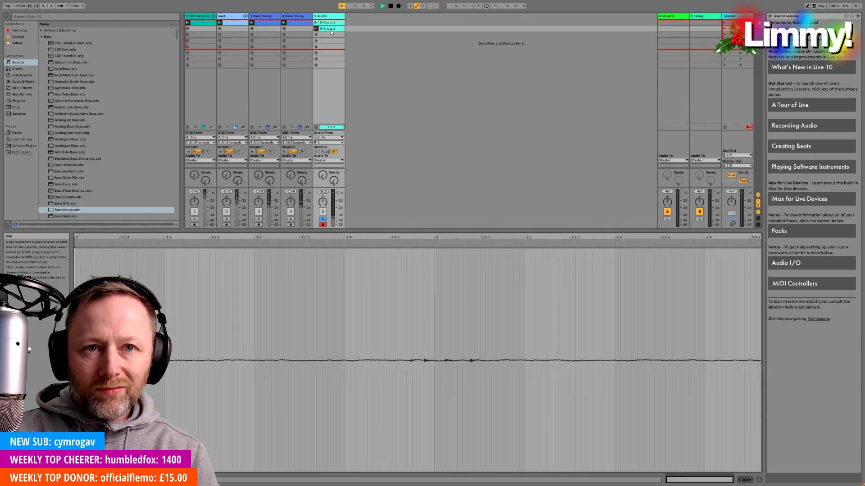
key("space")
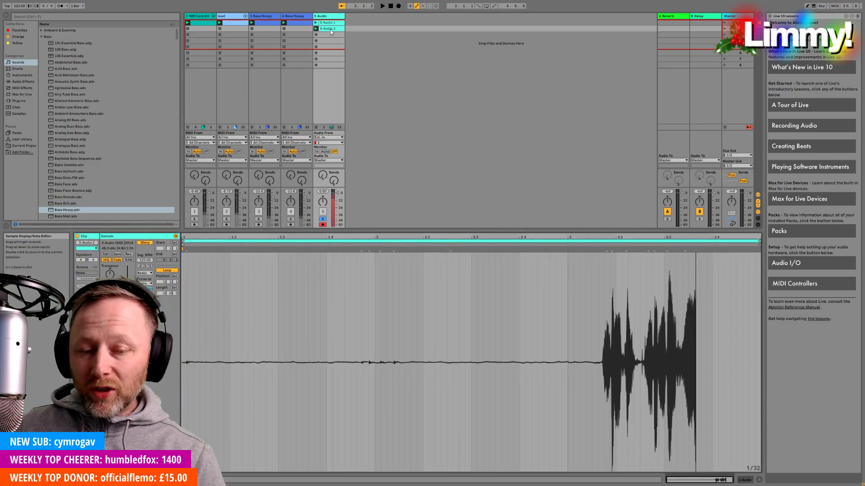
key("space")
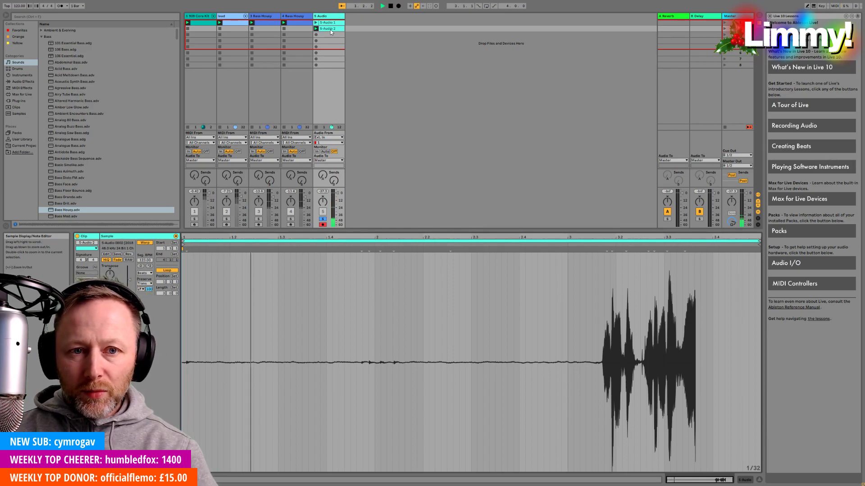
key("space")
Record a third vocal take in the audio track's third slot and turn off the track's solo.
left_click(316, 35)
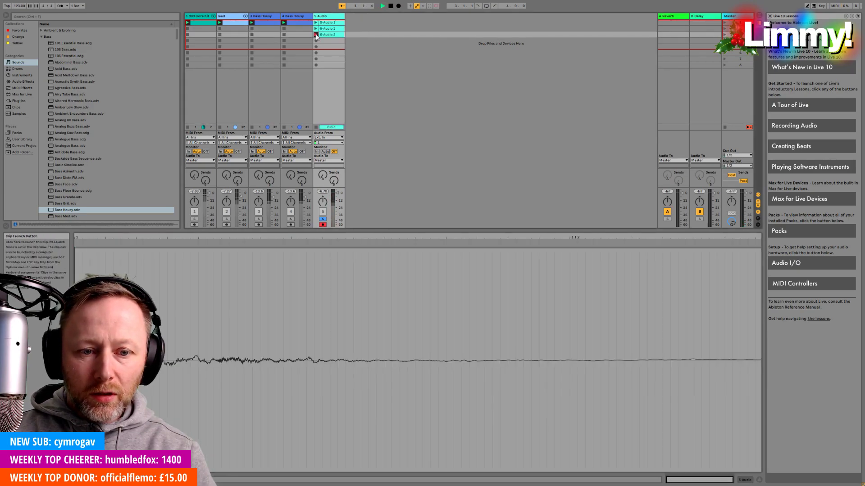
left_click(322, 219)
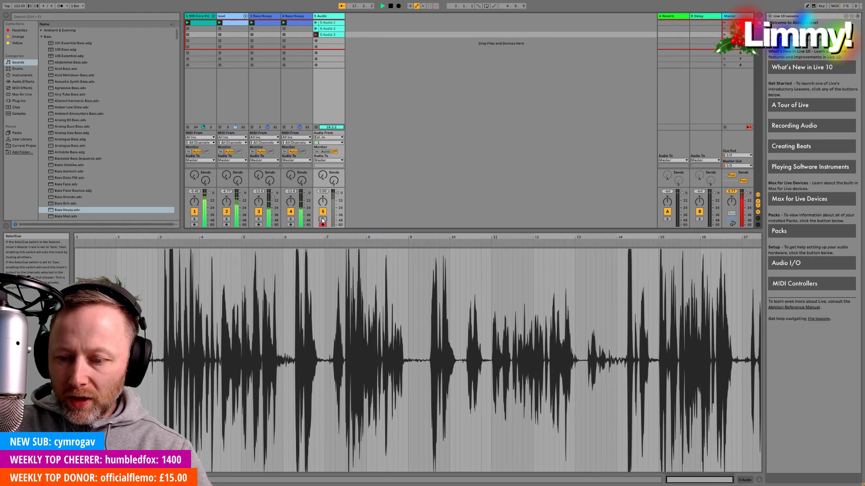
key("space")
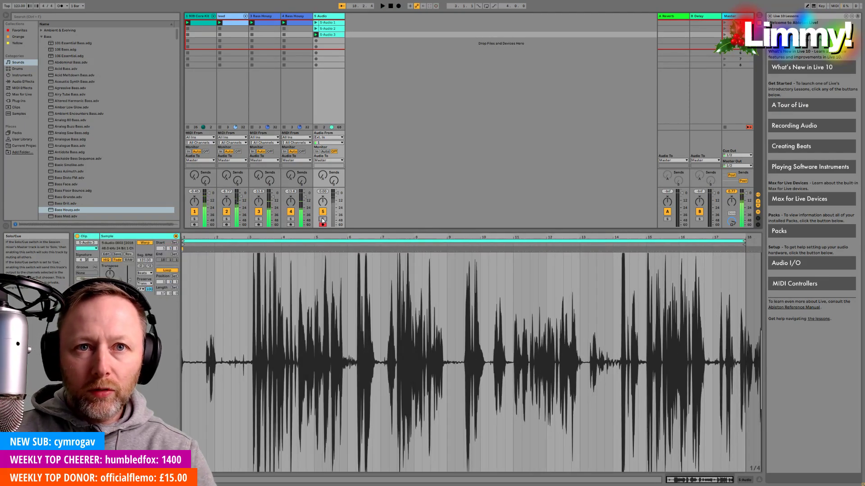
Play back the third take from about bar 6 and select its whole waveform.
left_click(347, 244)
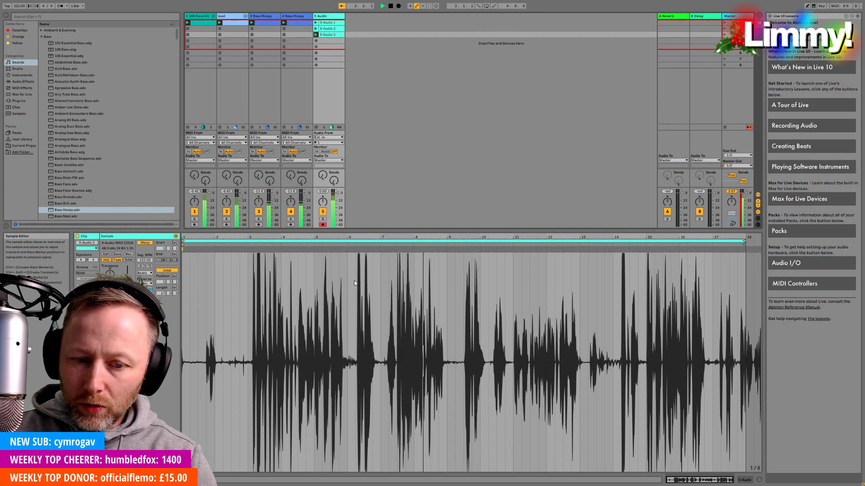
key("space")
key("ctrl+a")
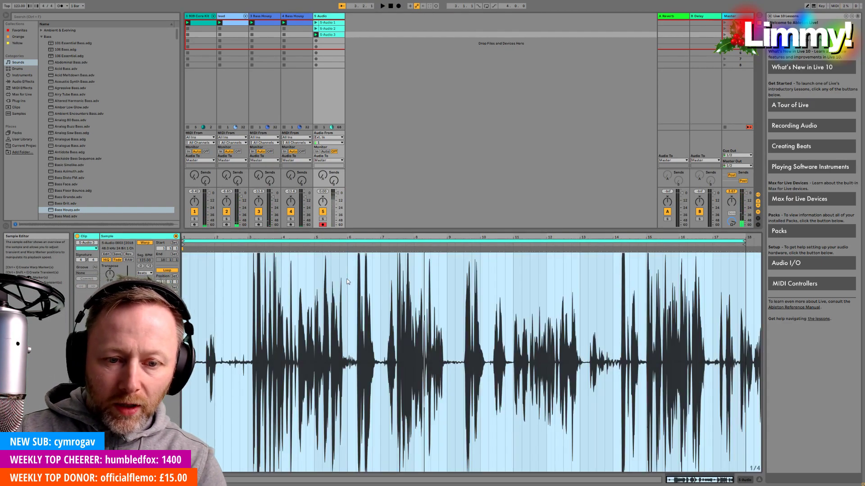
Record a fourth vocal take in the audio track's fourth slot over the mix and play it back from about bar 9.
left_click(316, 41)
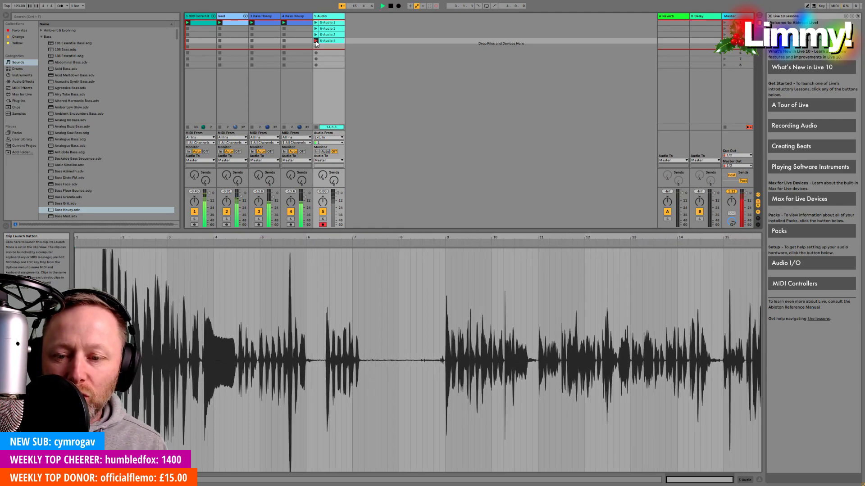
left_click(316, 41)
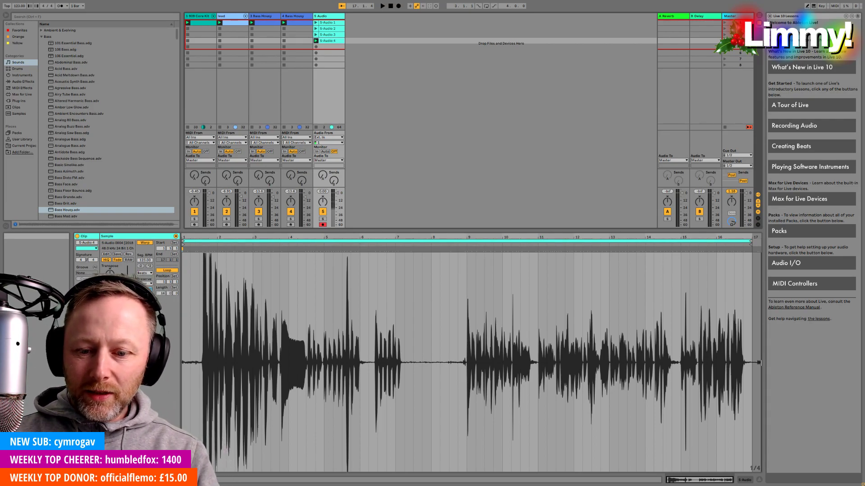
left_click(465, 246)
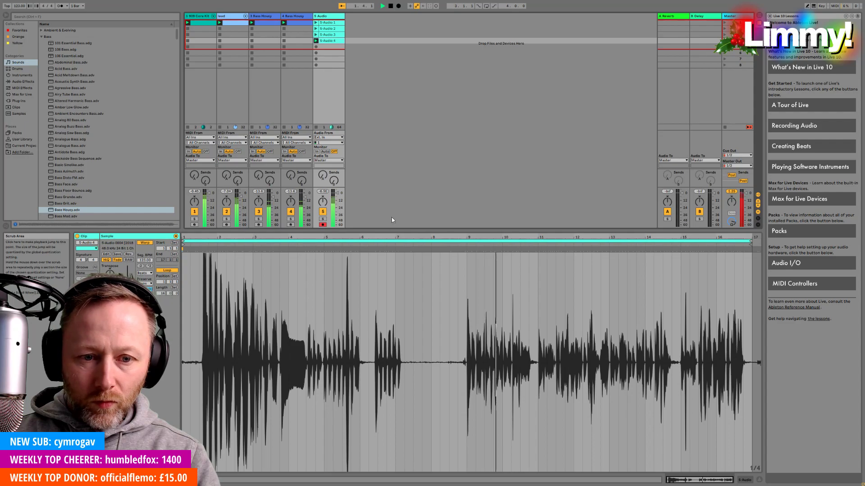
left_click(338, 193)
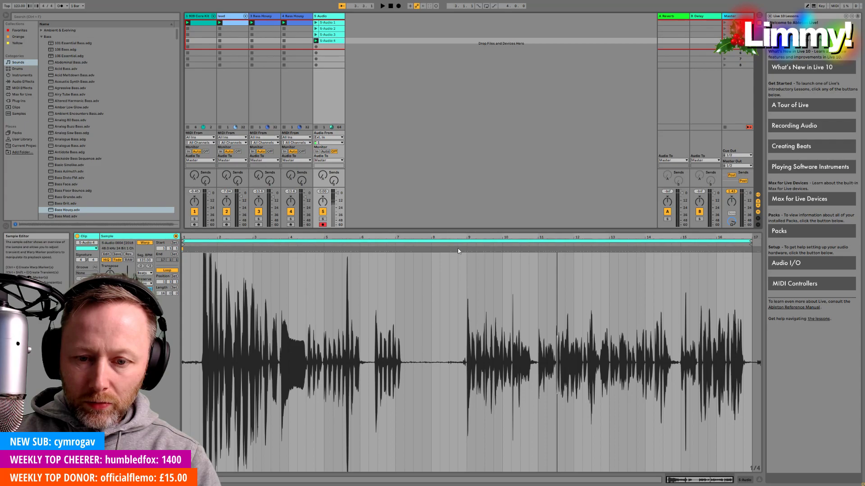
Set the fourth take's loop to start just after bar 8, crop the clip to the loop, and listen to it.
scroll(405, 274, "up", 1)
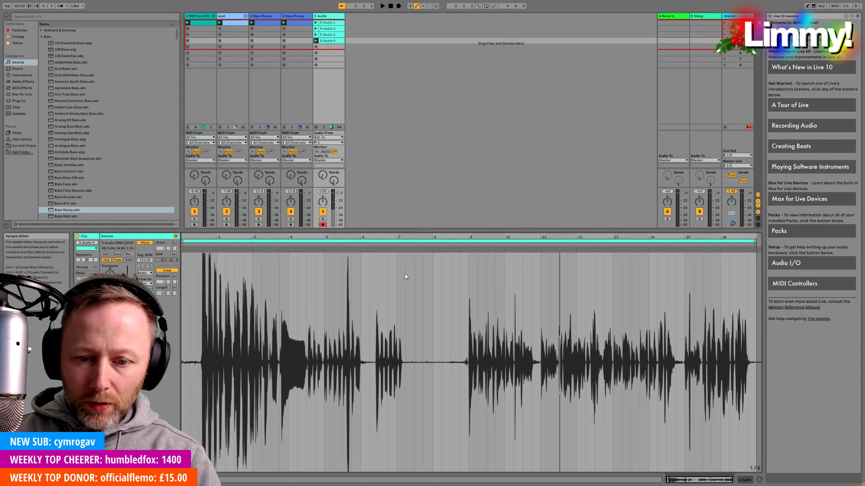
left_click_drag(187, 241, 443, 252)
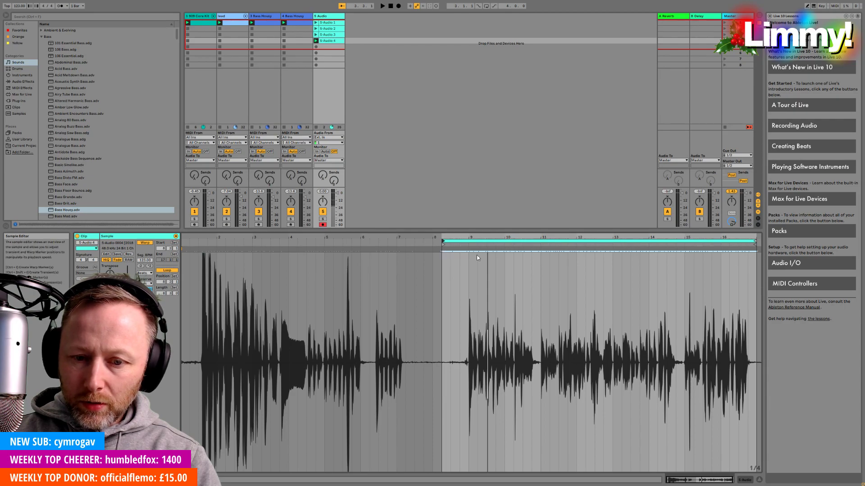
left_click(494, 241)
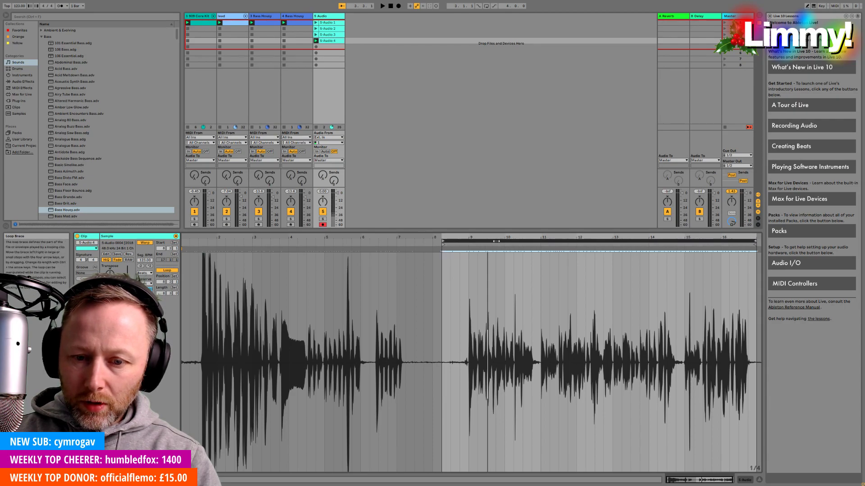
left_click(507, 260)
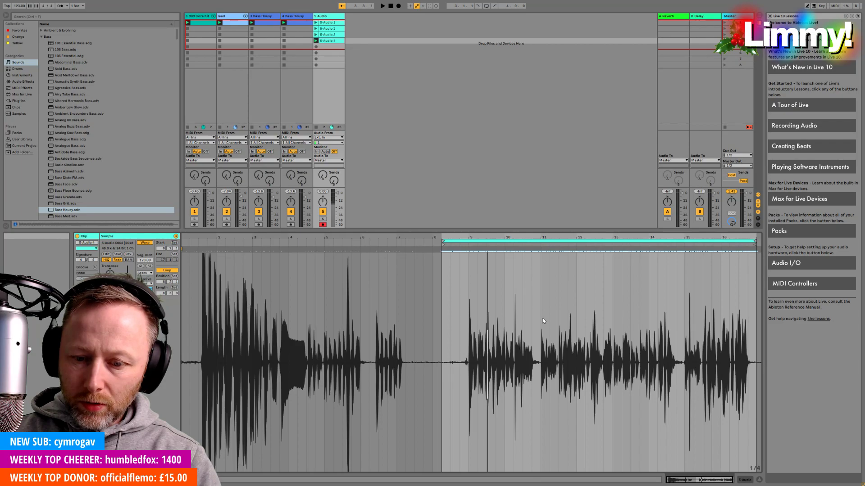
key("ctrl+shift+j")
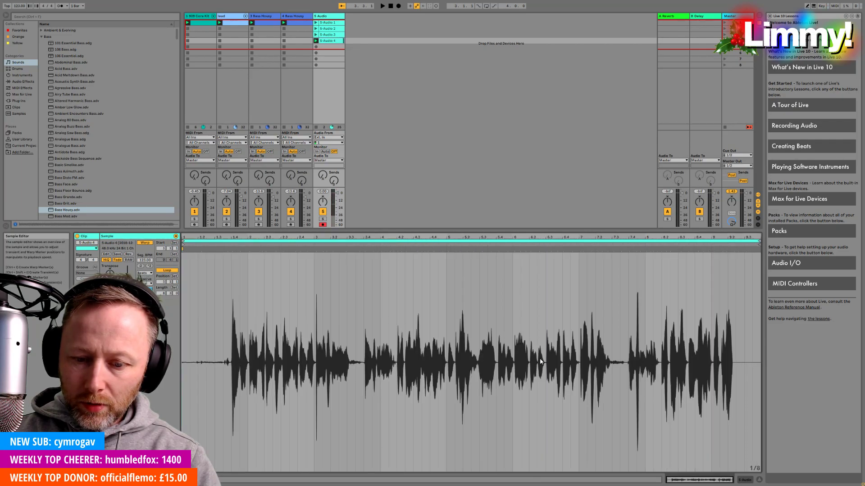
key("space")
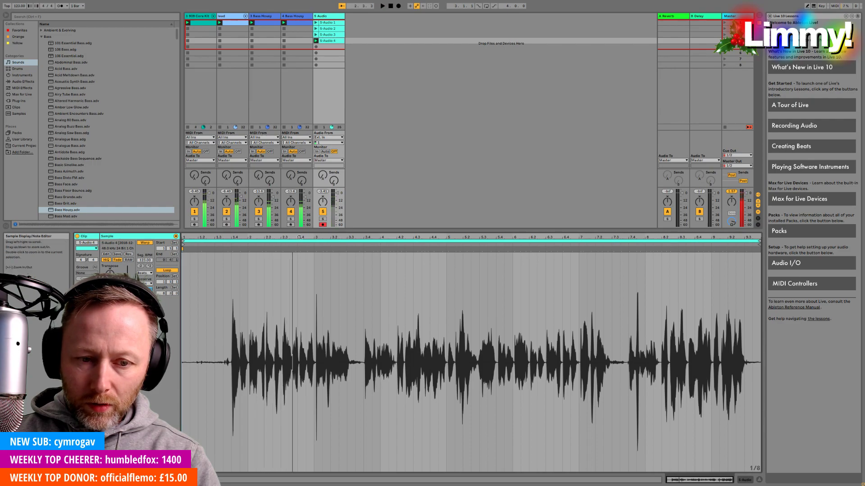
left_click_drag(300, 236, 300, 240)
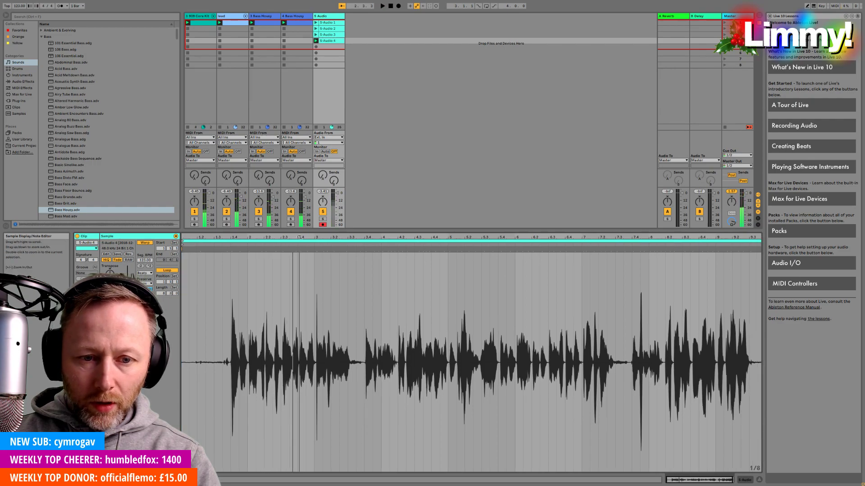
Search all browser results for "comp" and select the Compressor device.
left_click(43, 36)
left_click(51, 18)
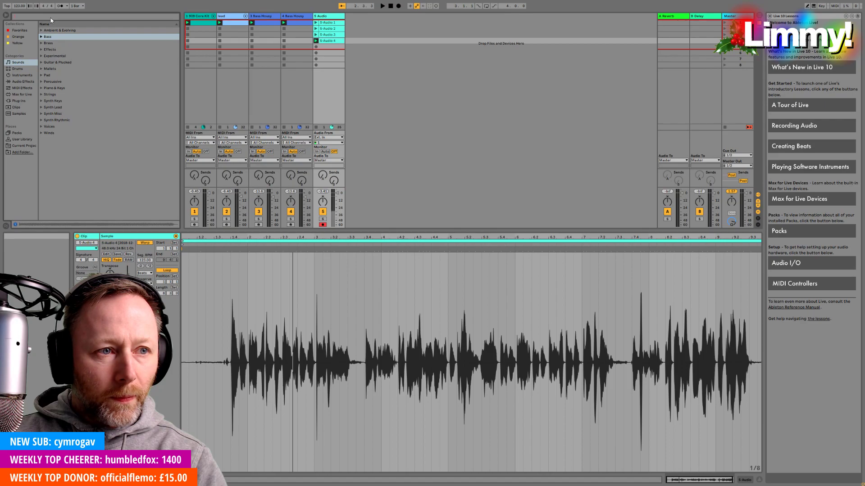
type("comp")
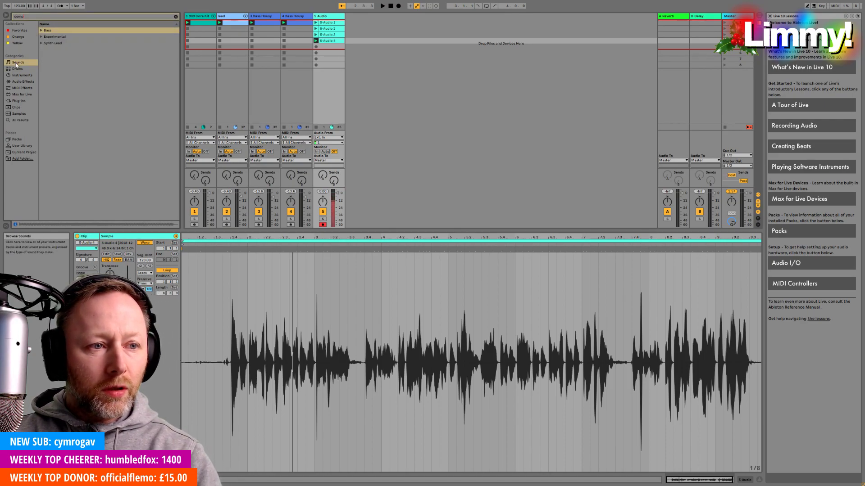
left_click(18, 120)
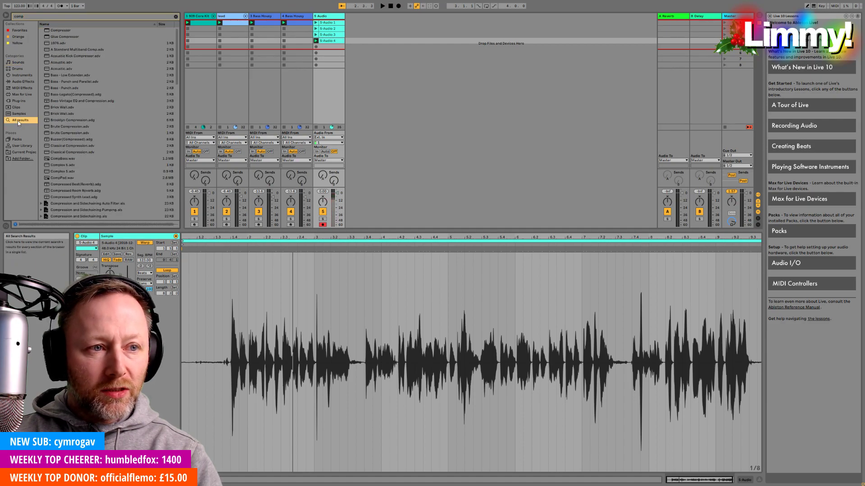
left_click(62, 31)
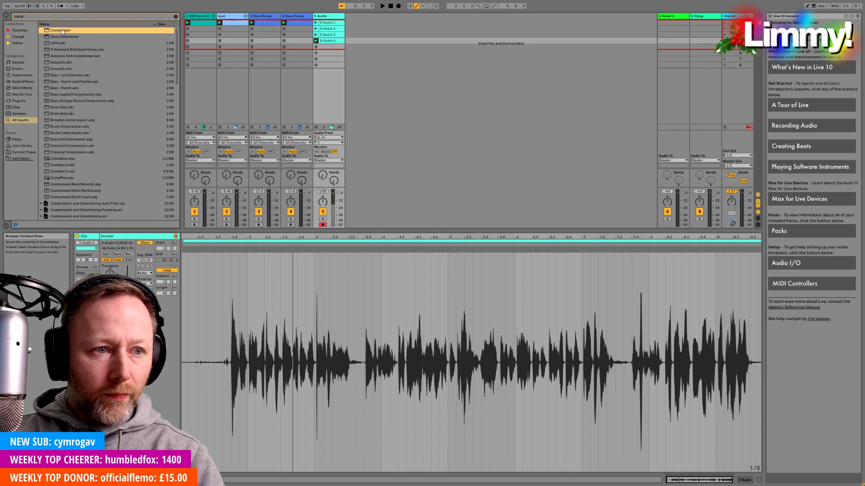
Show the audio track's device chain, play the full mix with the vocal, and solo the audio track.
left_click(329, 17)
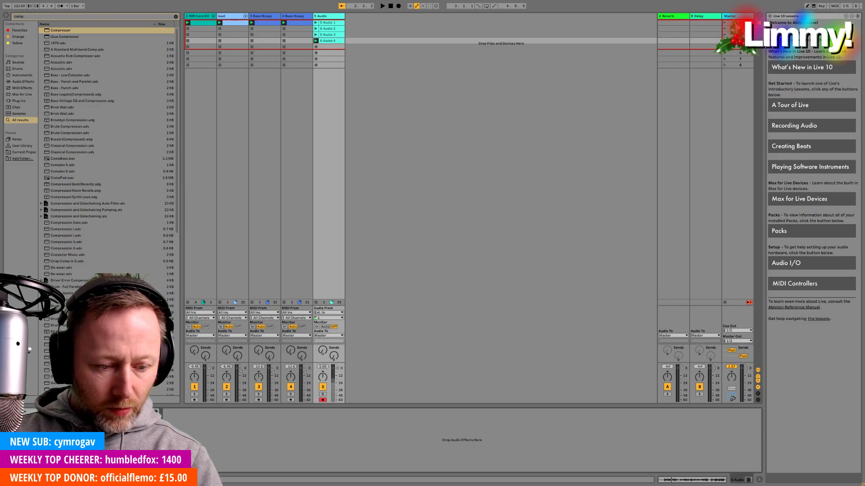
key("space")
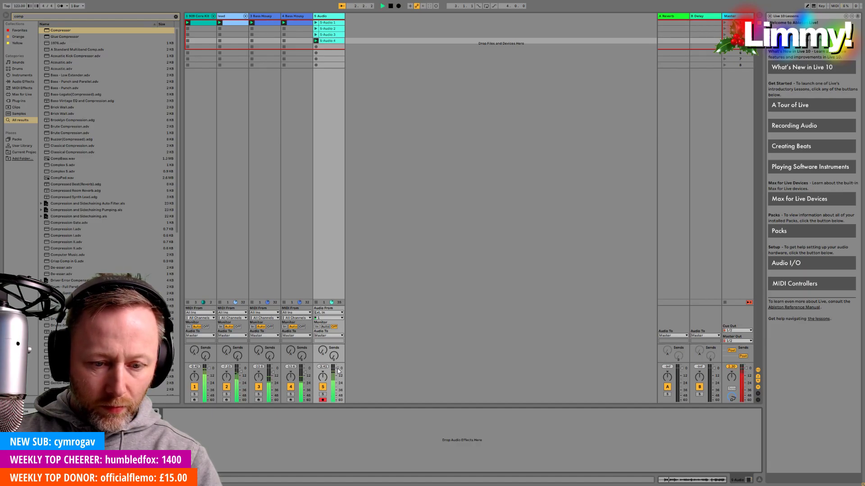
left_click(323, 394)
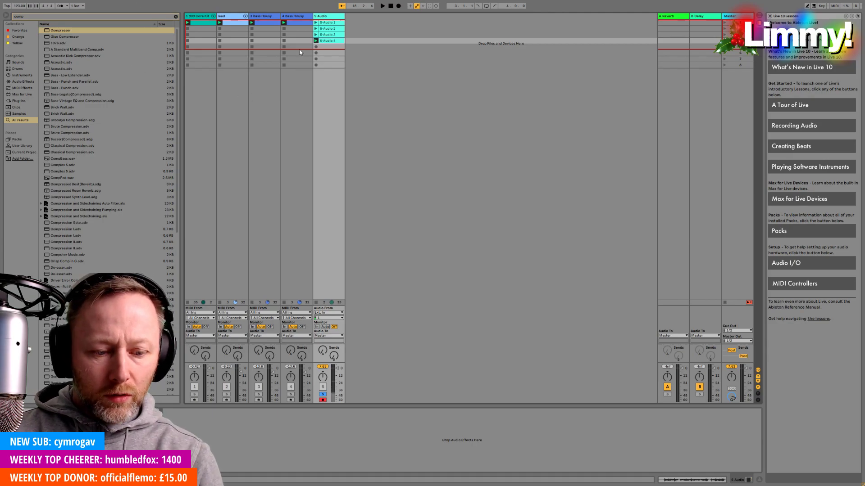
Open the fourth take's clip and shift its first warp marker so that the vocal starts on bar 1.
double_click(328, 41)
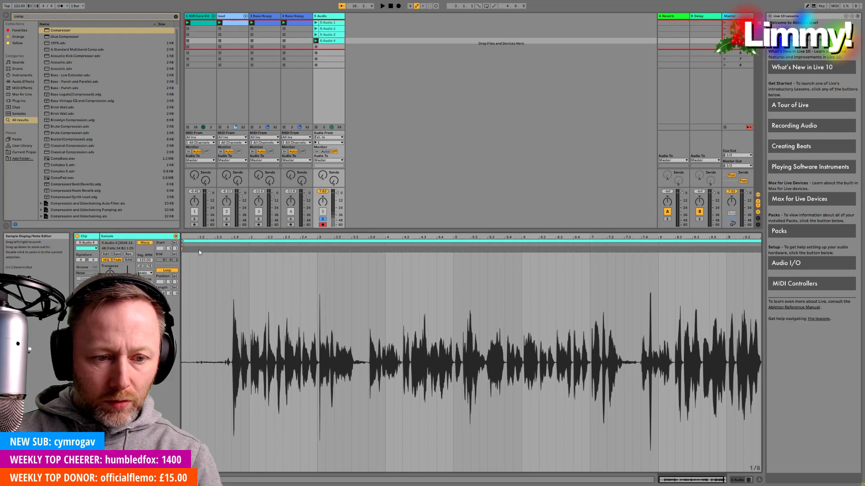
left_click_drag(183, 251, 229, 249)
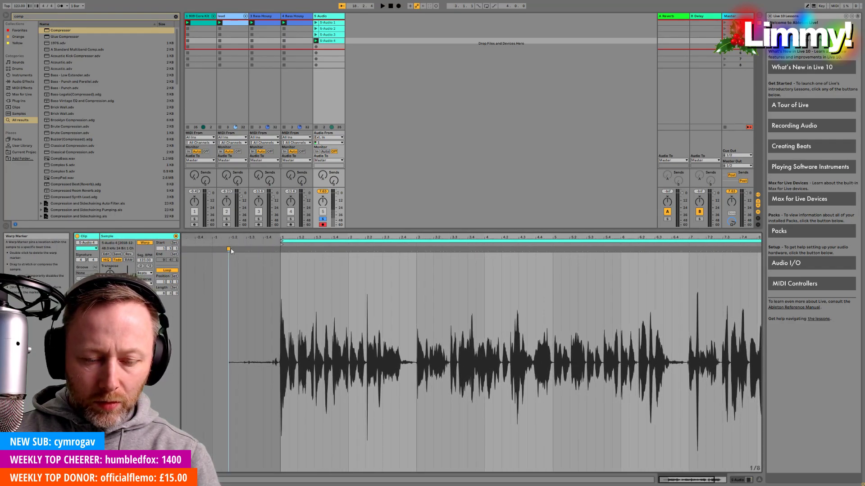
Listen to the soloed vocal, unsolo and disarm the audio track, and play the full mix.
key("space")
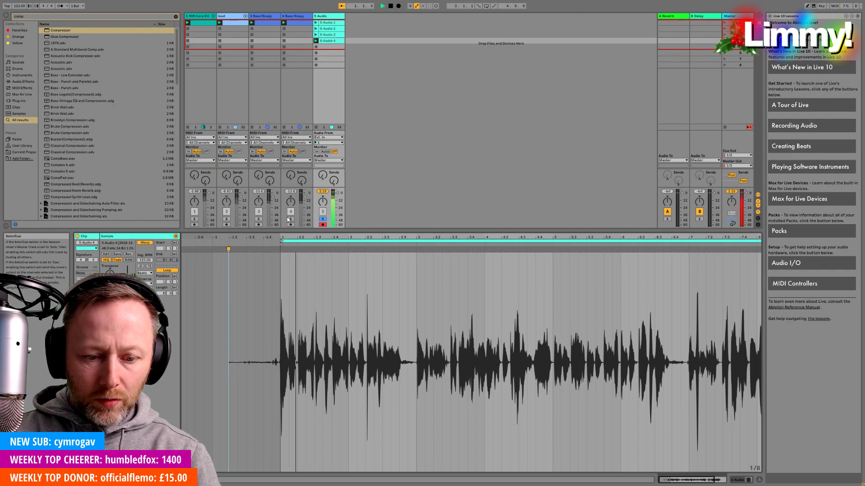
key("space")
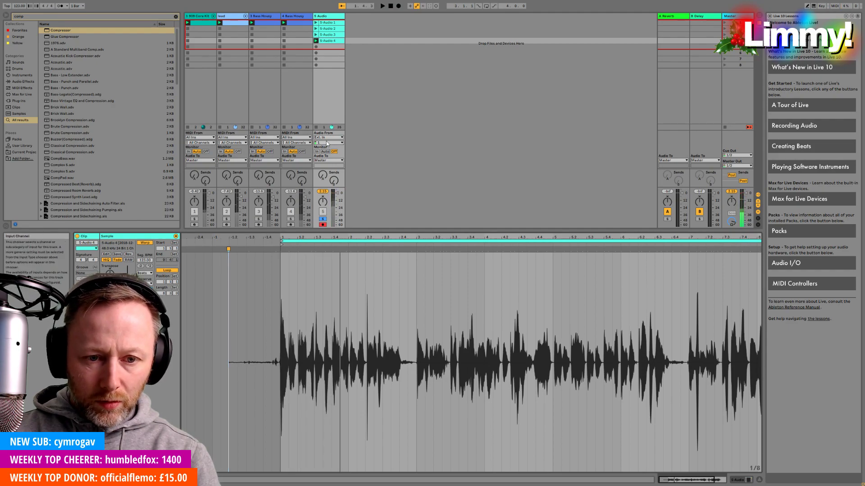
left_click(324, 219)
left_click(323, 224)
key("space")
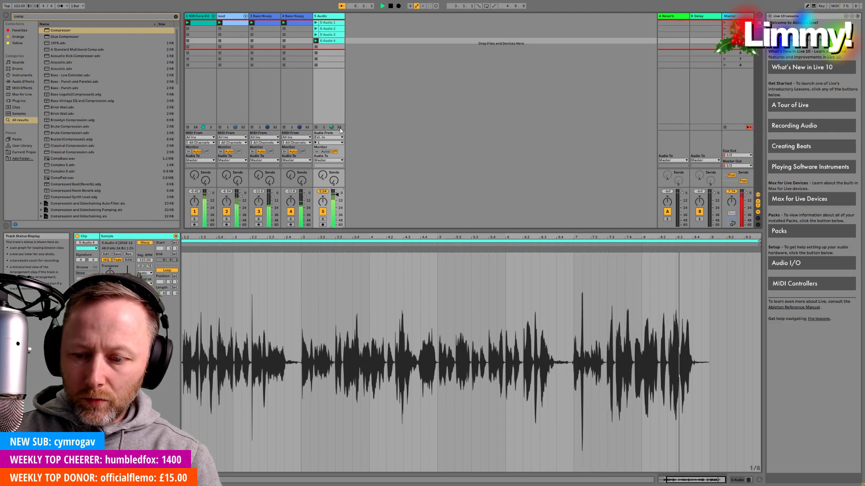
key("space")
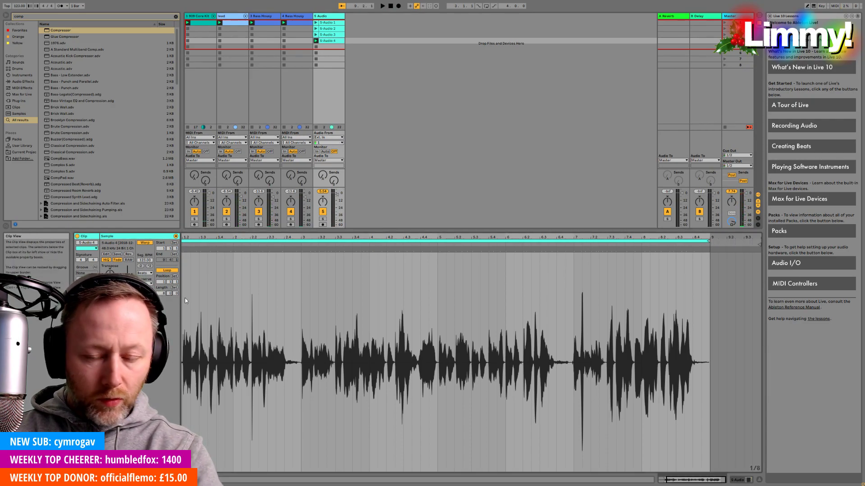
Play the full mix again and show the audio track's device chain.
key("space")
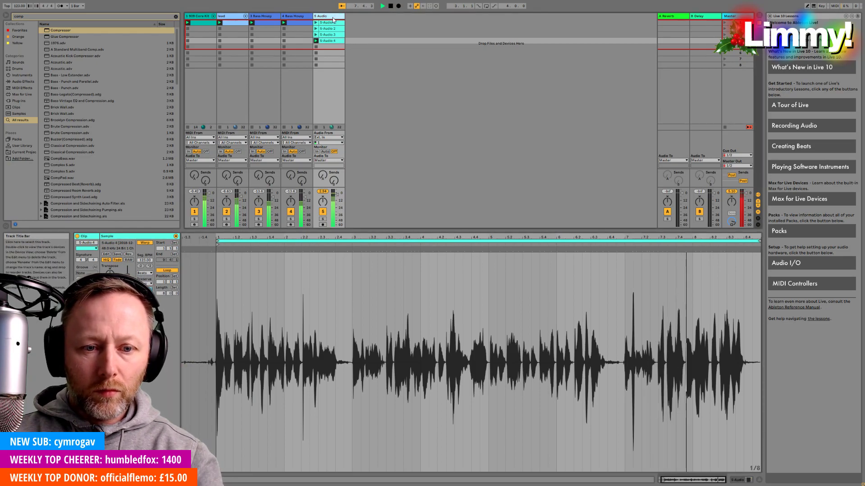
key("shift+Tab")
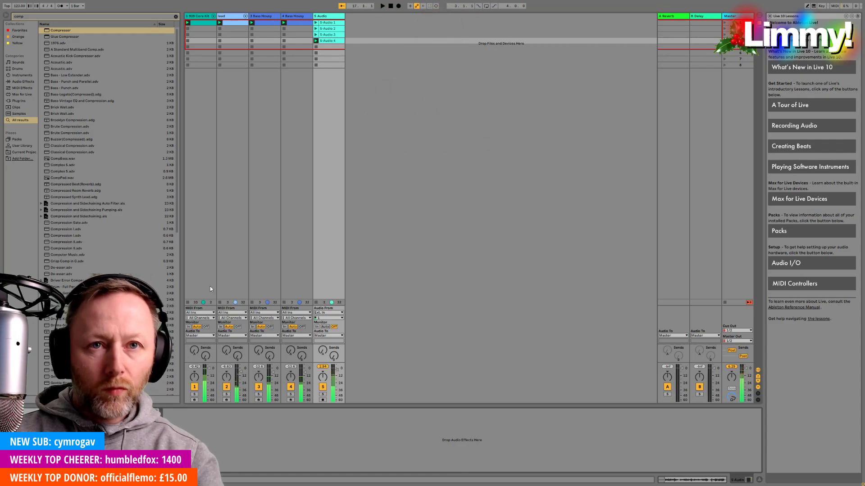
key("space")
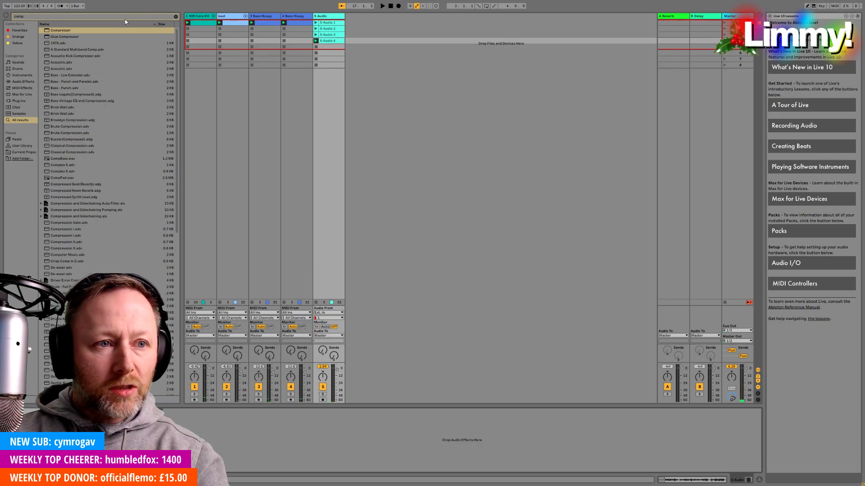
Search all browser results for "eq" and select the EQ Eight device.
type("o")
left_click(89, 17)
type("eq")
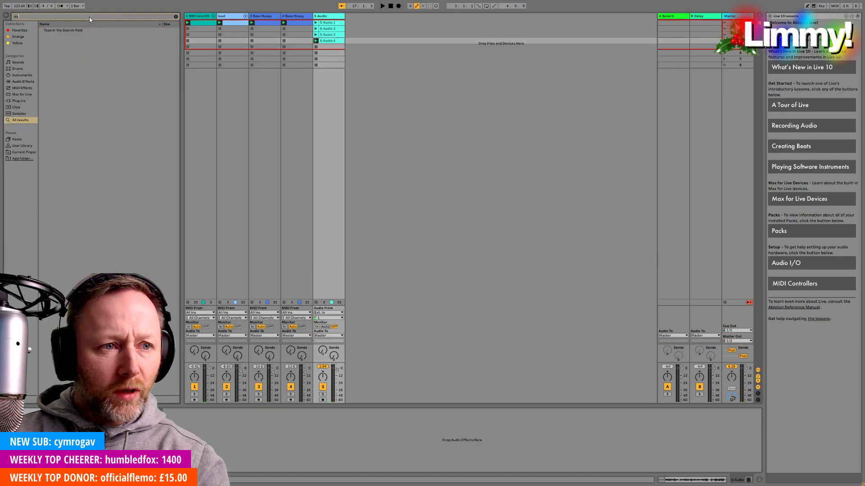
left_click(63, 31)
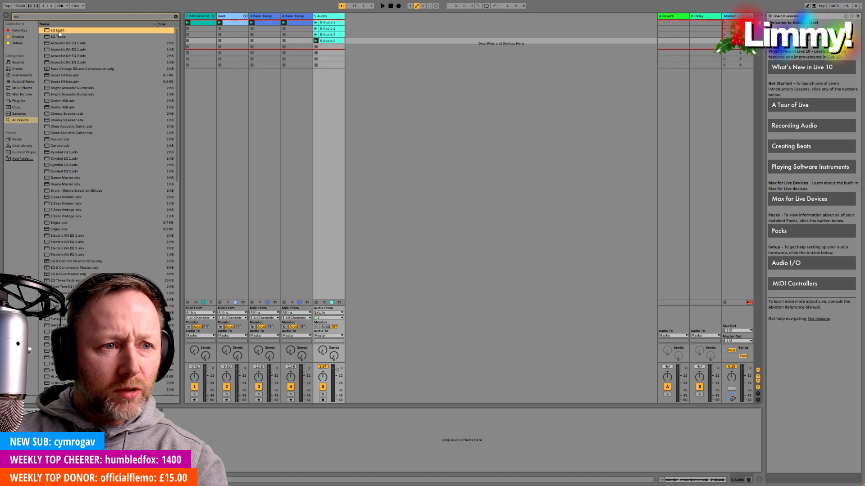
Try EQ Eight on the 909 Core Kit track during playback and remove it.
left_click(196, 380)
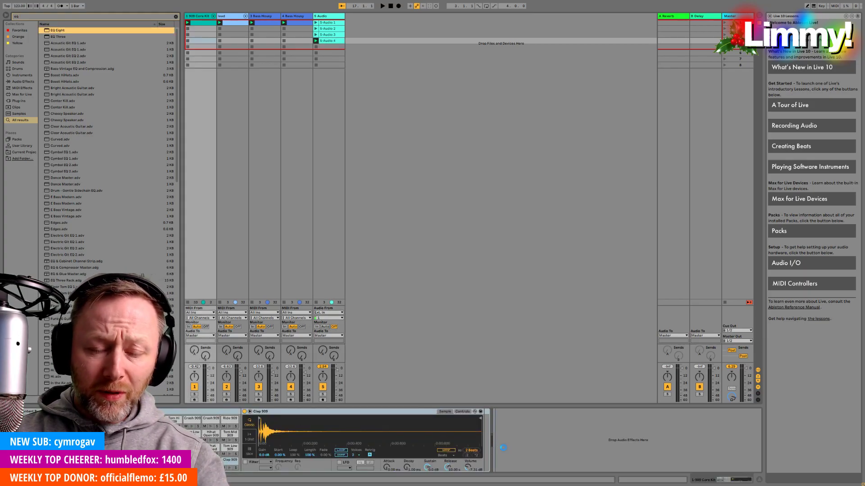
key("Return")
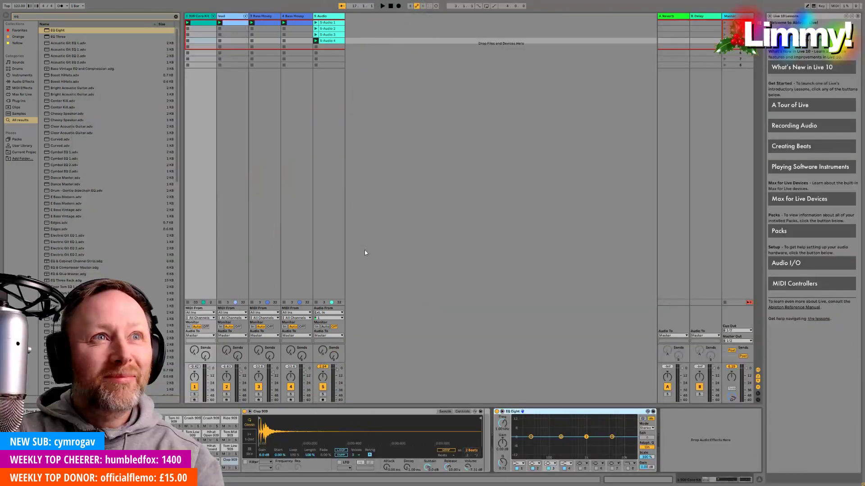
key("space")
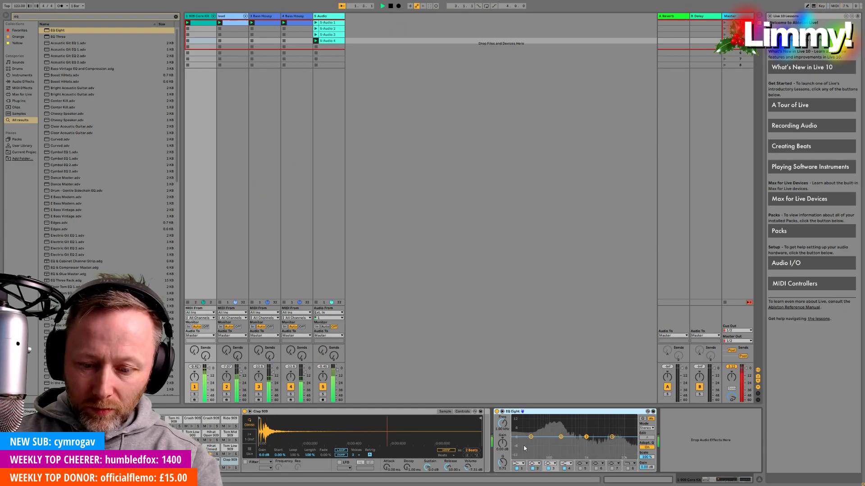
key("space")
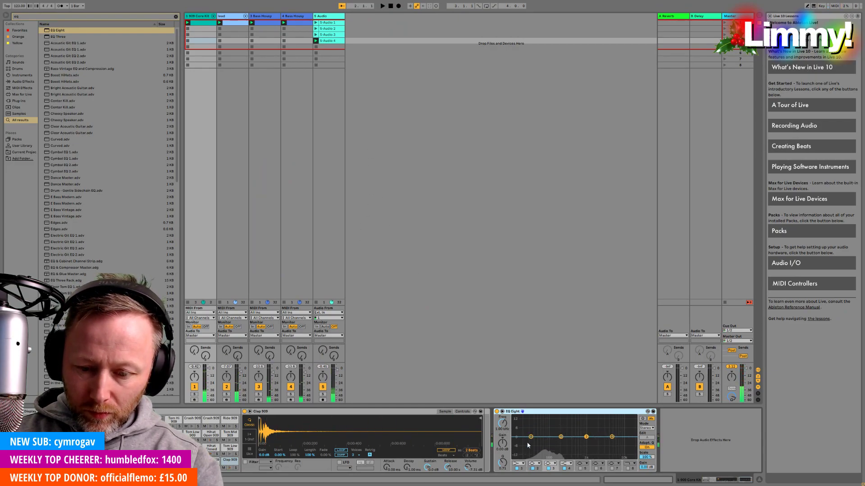
key("Delete")
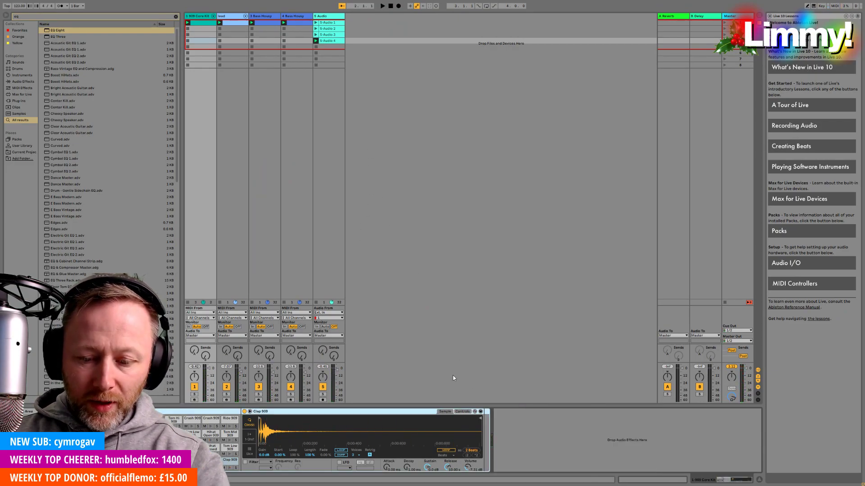
Place EQ Eight on the 909 Core Kit track, solo the audio track, and shape the EQ's first band as a low cut during playback.
left_click_drag(61, 29, 514, 444)
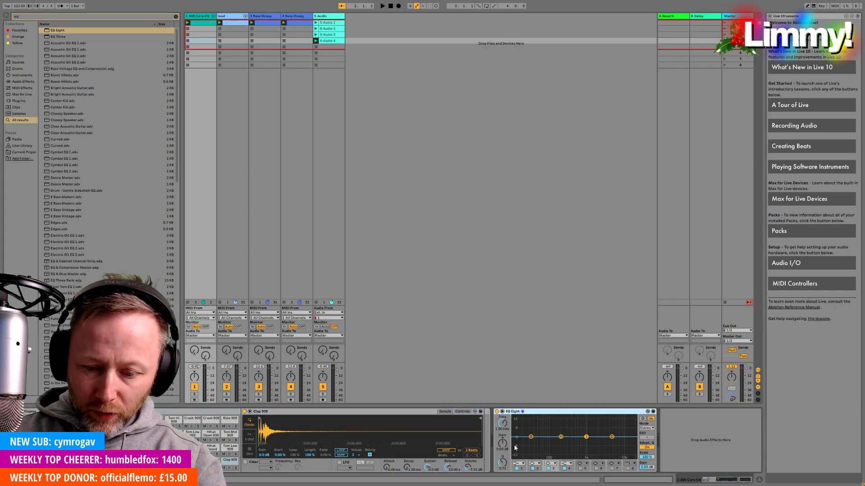
left_click(322, 395)
key("space")
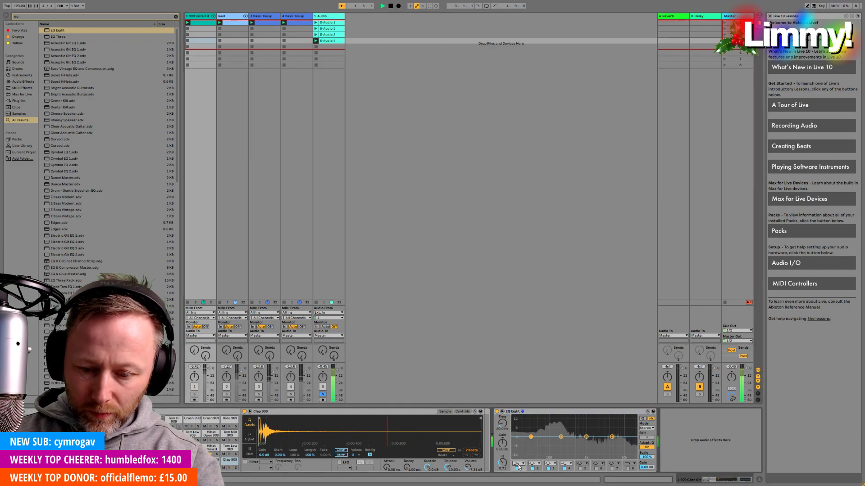
left_click_drag(531, 437, 560, 415)
left_click(561, 415)
Move the EQ Eight with its low cut from the 909 Core Kit track to the audio track.
key("Delete")
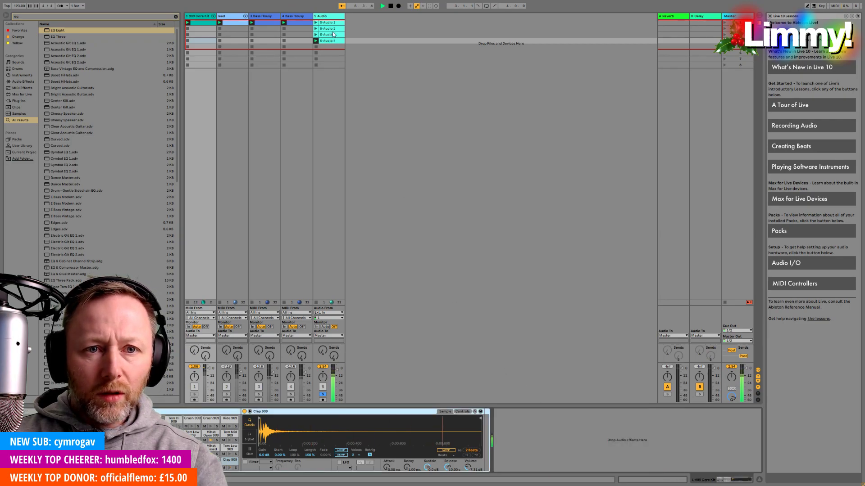
left_click(335, 20)
key("space")
key("ctrl+z")
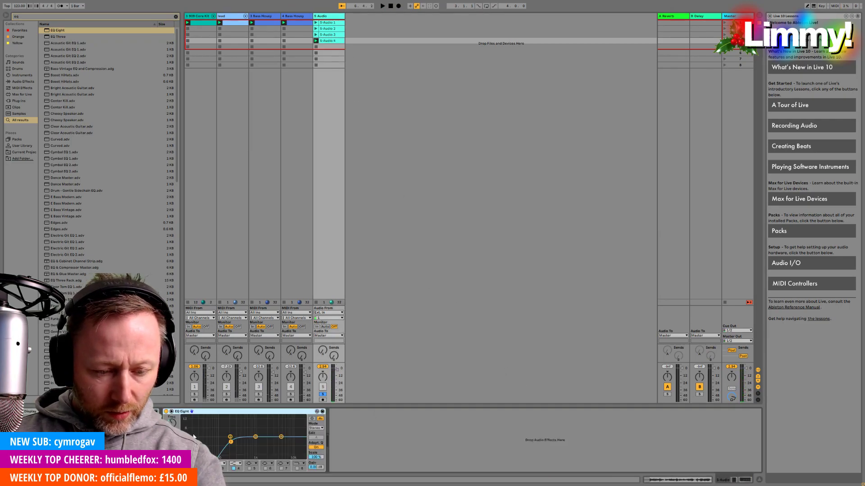
Lower the low-cut frequency in the vocal's EQ Eight, dip the third band slightly and boost the fourth slightly during playback.
left_click_drag(230, 441, 220, 442)
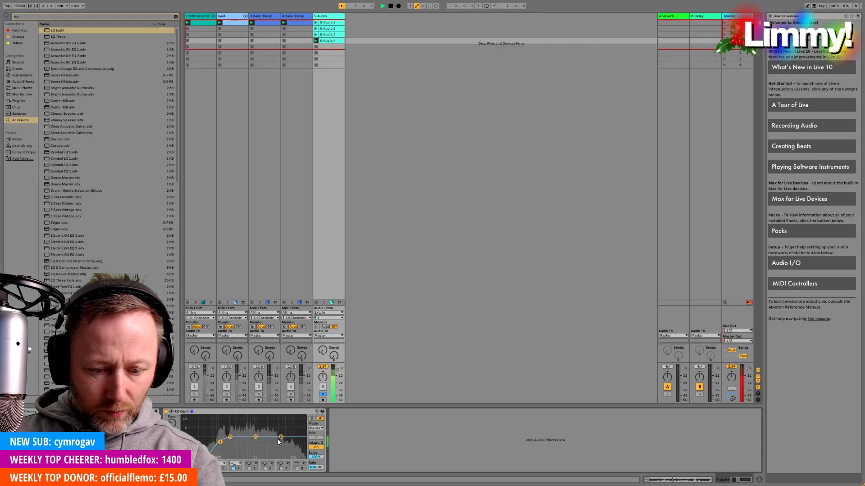
left_click_drag(281, 438, 248, 439)
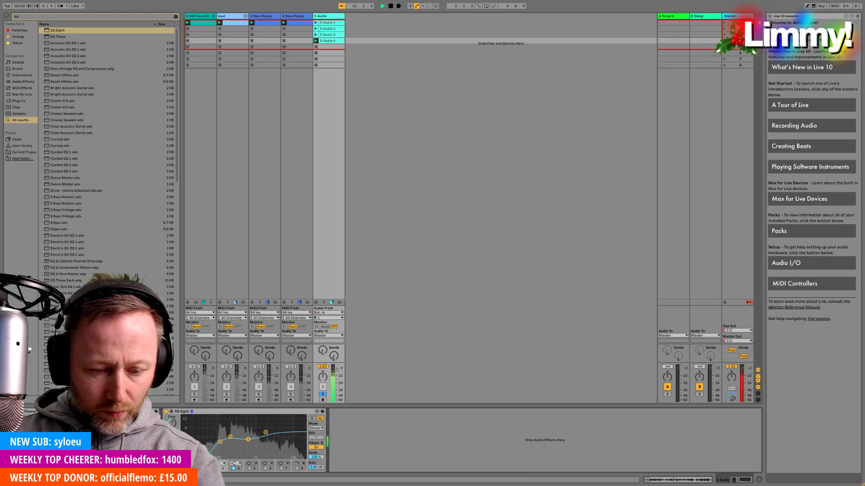
key("space")
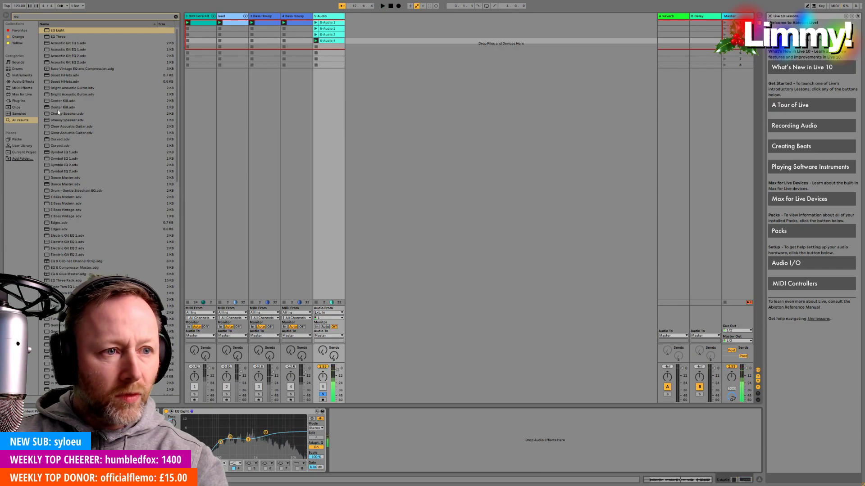
Search the browser for "rev" and add Reverb after EQ Eight on the audio track.
double_click(50, 18)
type("rev")
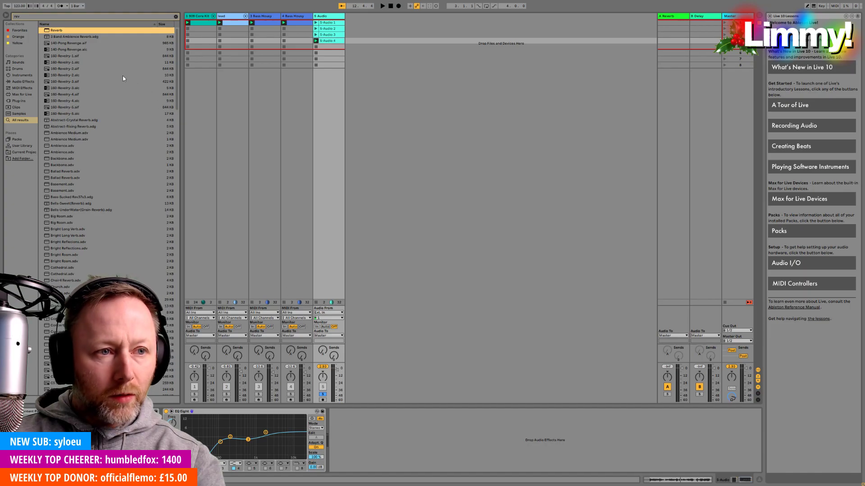
left_click_drag(59, 32, 360, 430)
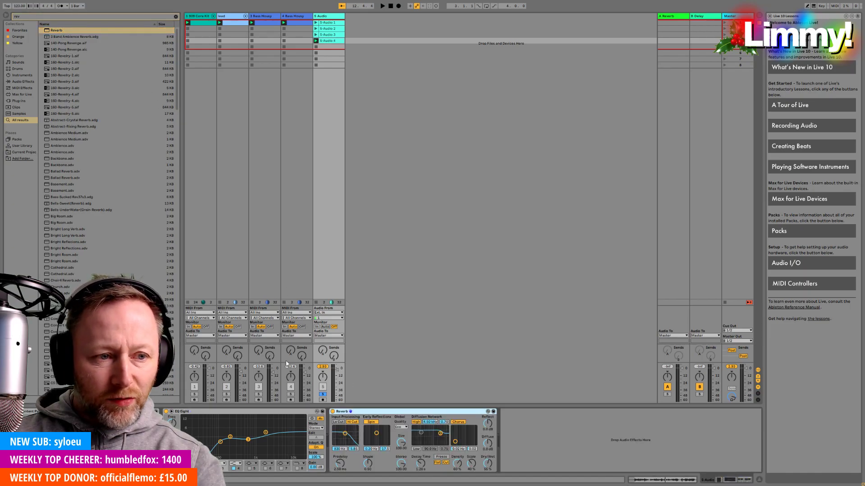
Find the Room presets of Reverb under Audio Effects and replace the audio track's Reverb with High Verb.
left_click(17, 82)
left_click(42, 50)
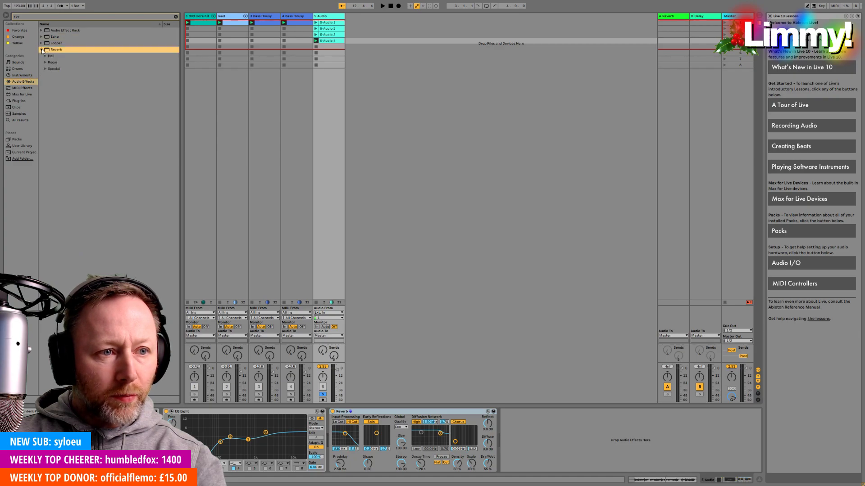
left_click(45, 63)
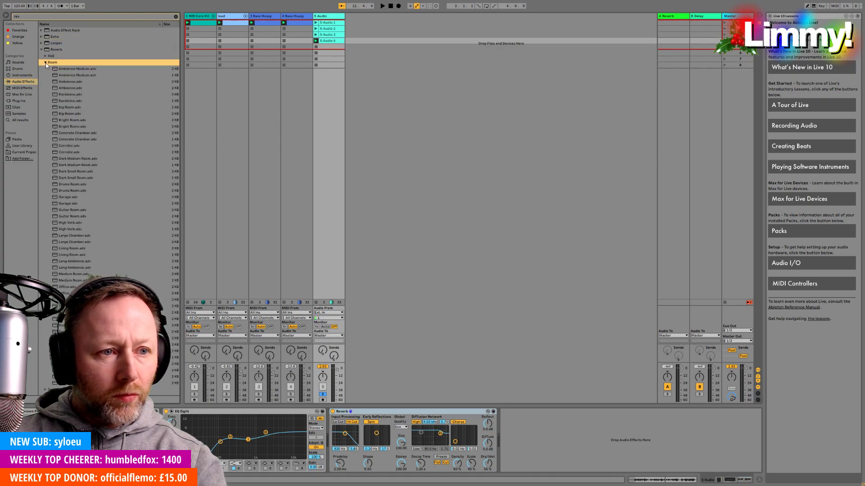
left_click(79, 224)
left_click_drag(78, 224, 377, 414)
Reduce the Dry/Wet amount of High Verb while listening to the soloed vocal.
key("space")
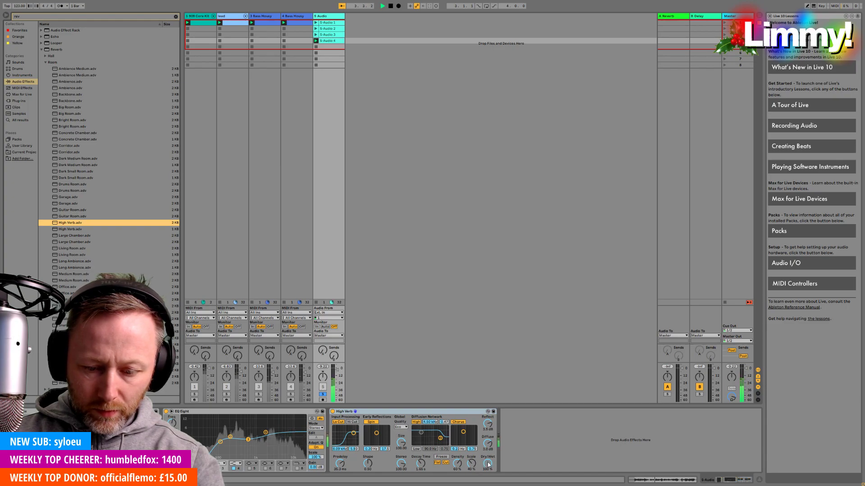
left_click_drag(488, 464, 488, 483)
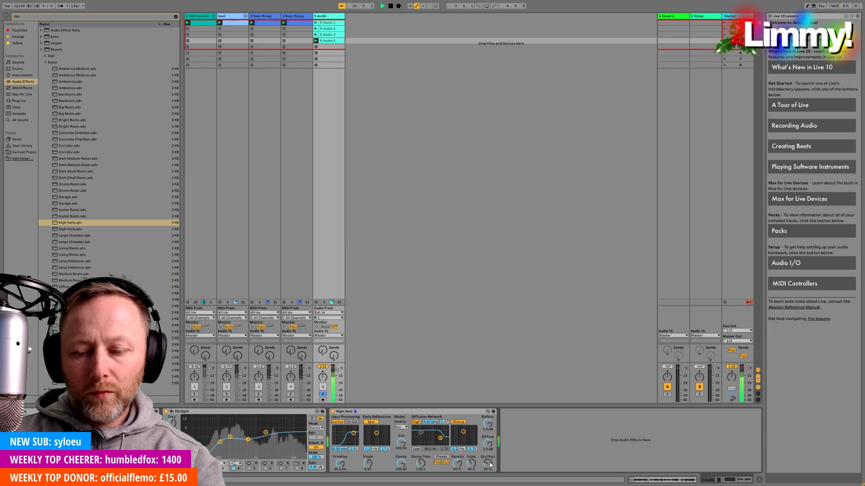
key("space")
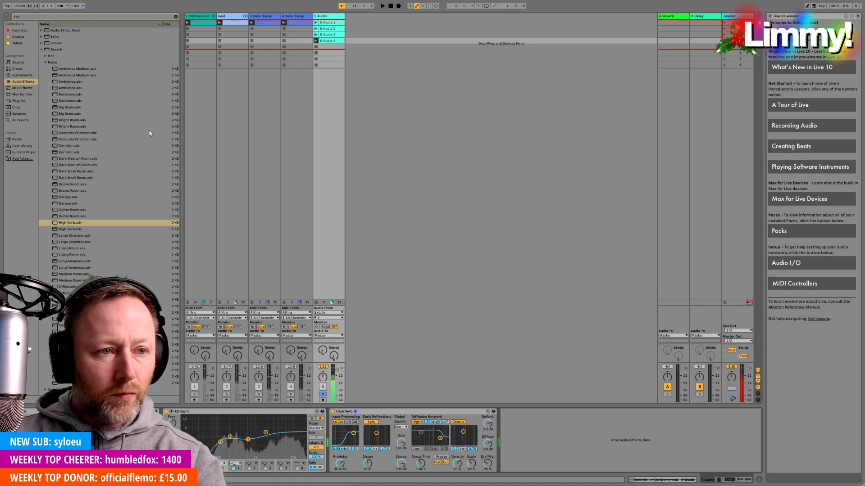
Search the audio effects for "echo", add Echo after High Verb on the audio track, and listen to the vocal.
type("echo")
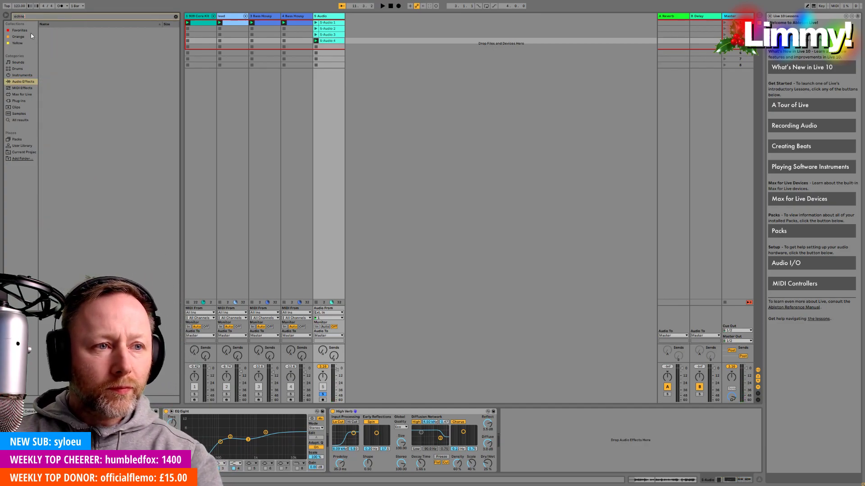
key("BackSpace")
key("BackSpace")
key("BackSpace")
key("BackSpace")
type("echo")
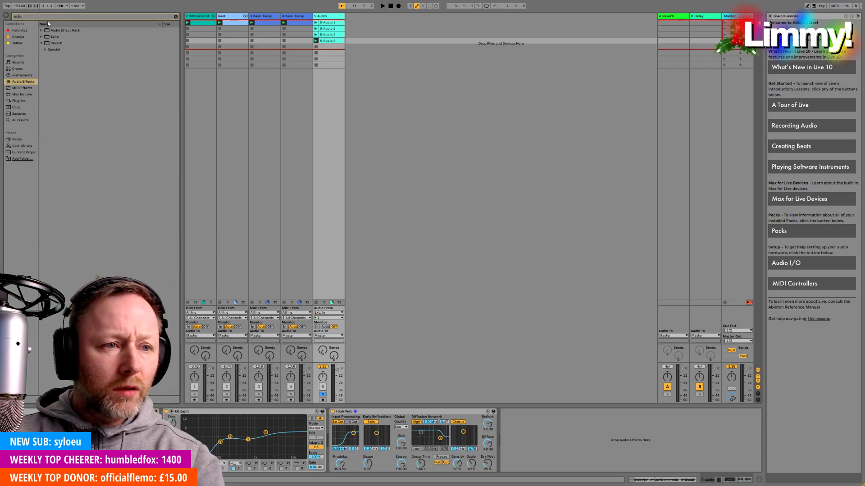
left_click(44, 37)
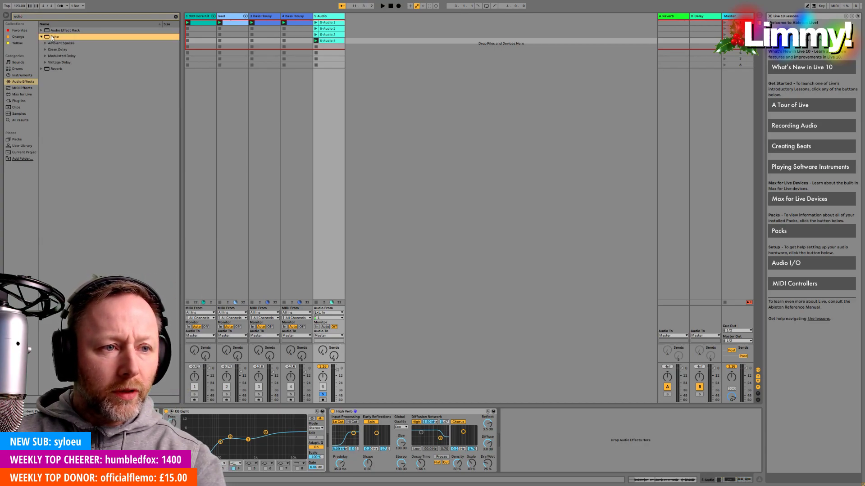
left_click_drag(473, 347, 555, 453)
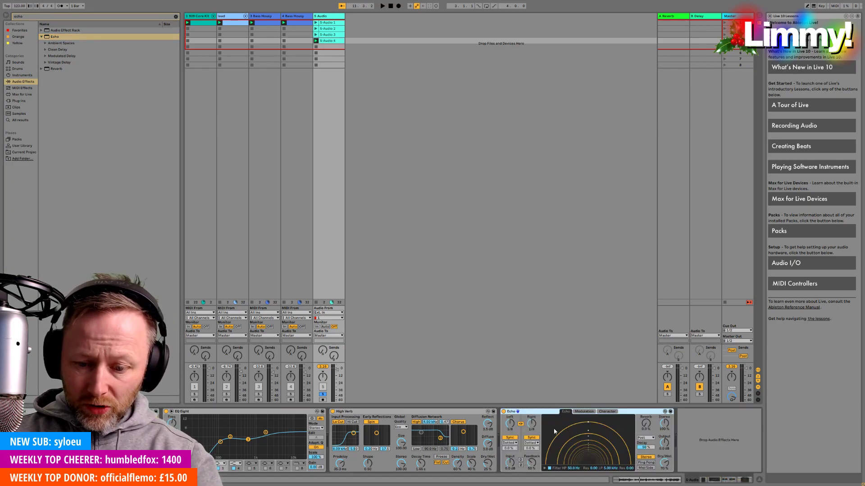
key("space")
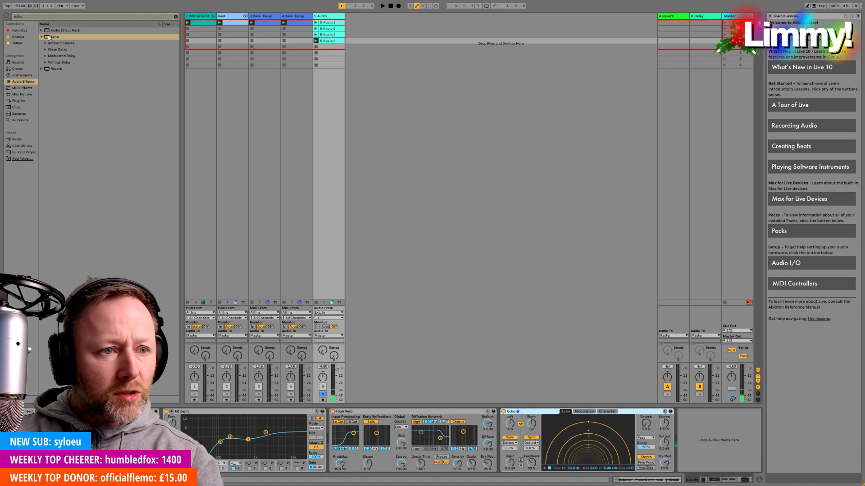
Clear the browser search, look through Echo's Clean Delay and Vintage Delay presets, and replace Echo with Delay Syndicate for a listen.
left_click(175, 17)
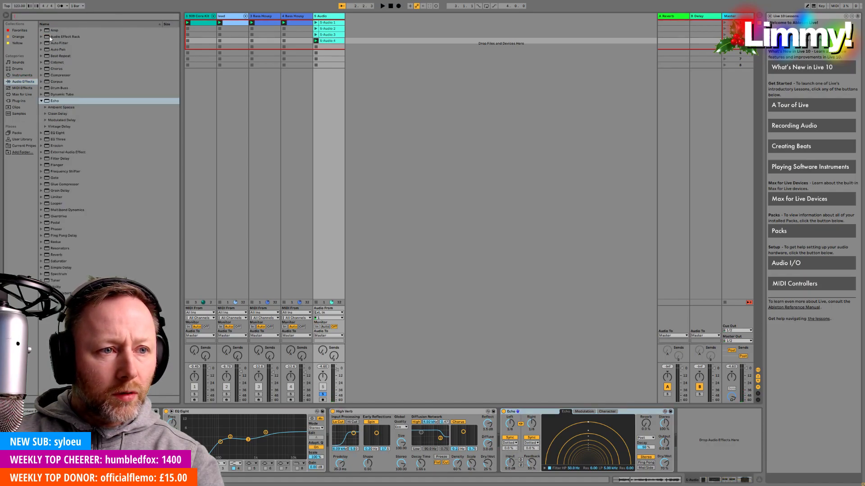
left_click(45, 113)
left_click(56, 127)
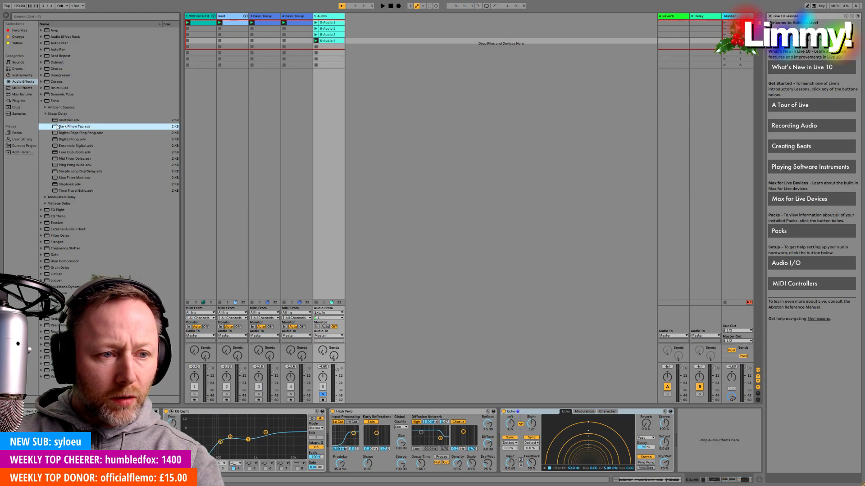
left_click(62, 166)
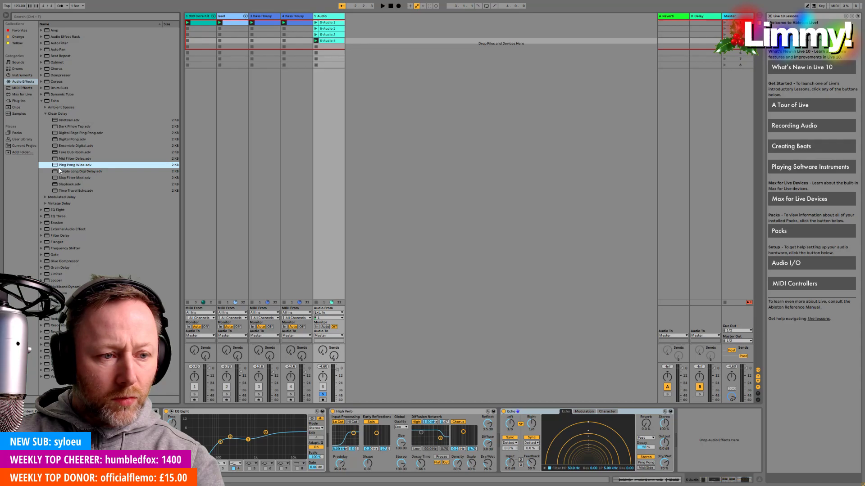
left_click(44, 204)
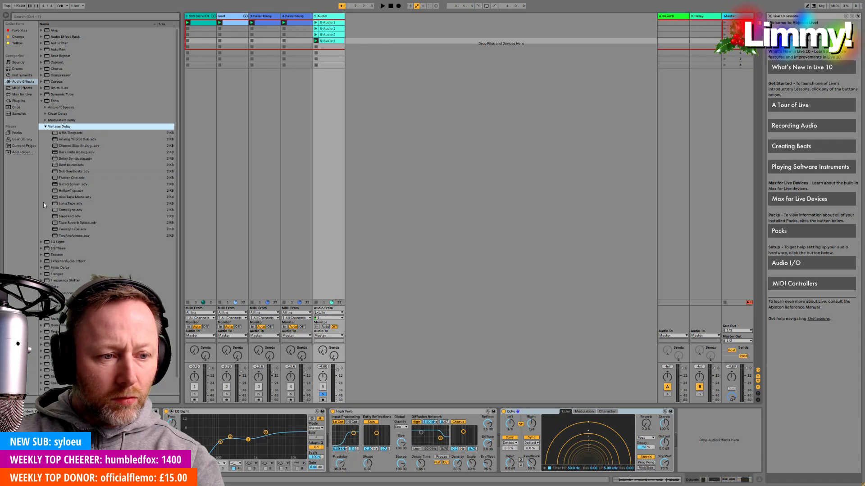
left_click(78, 134)
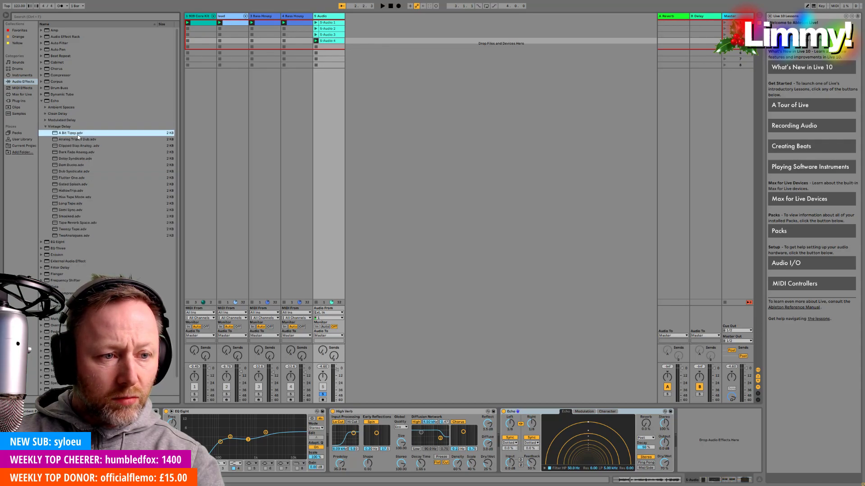
left_click(72, 160)
left_click_drag(136, 184, 523, 414)
key("space")
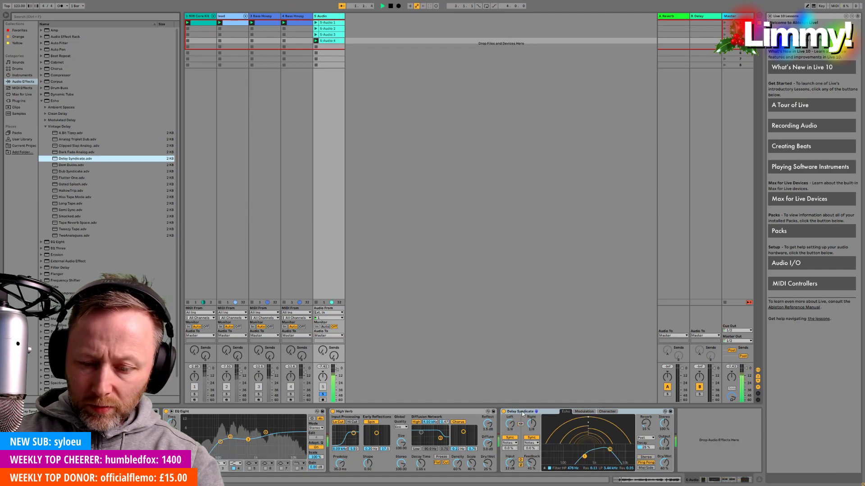
Hot-swap the delay through Vintage Delay presets including Long Tape, Tape Reverb Space and Smacked while listening to the vocal.
left_click(665, 412)
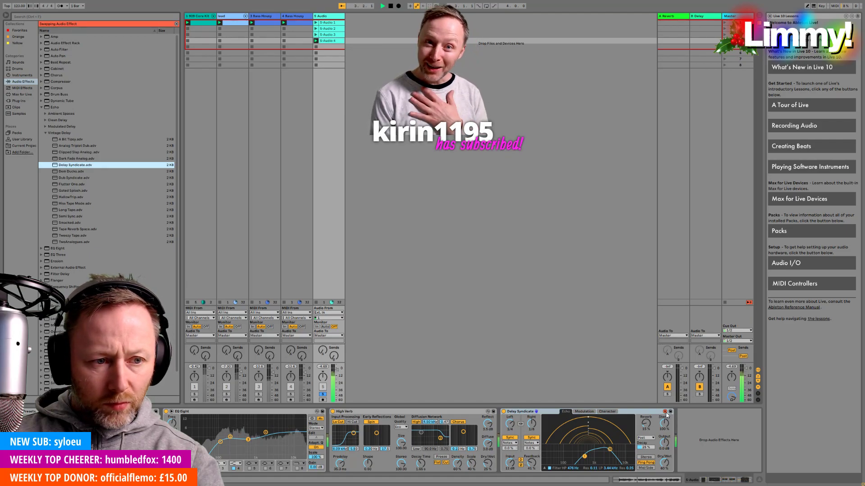
double_click(76, 204)
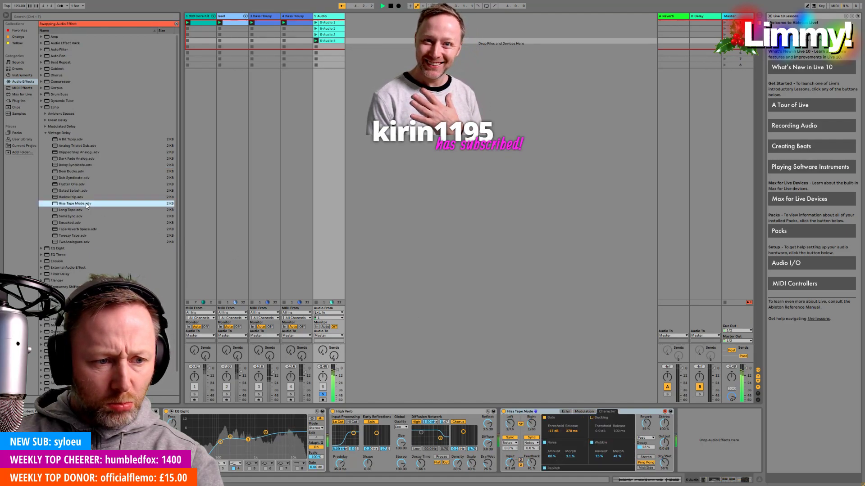
double_click(78, 209)
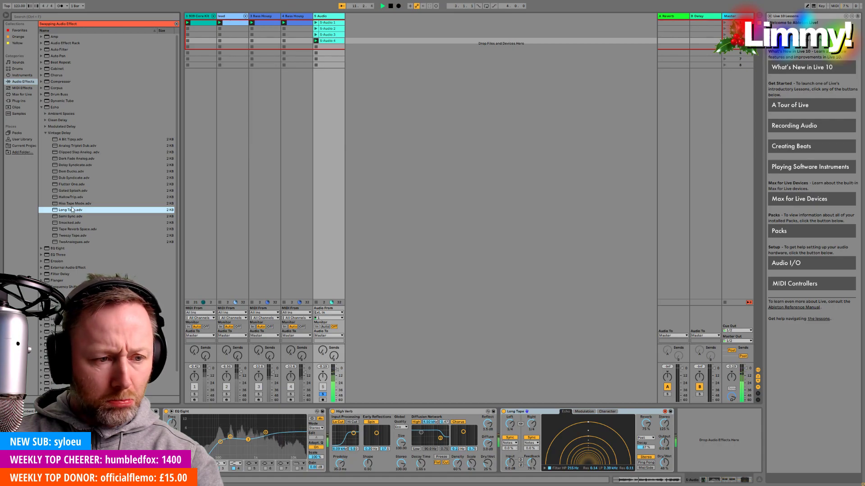
left_click(73, 229)
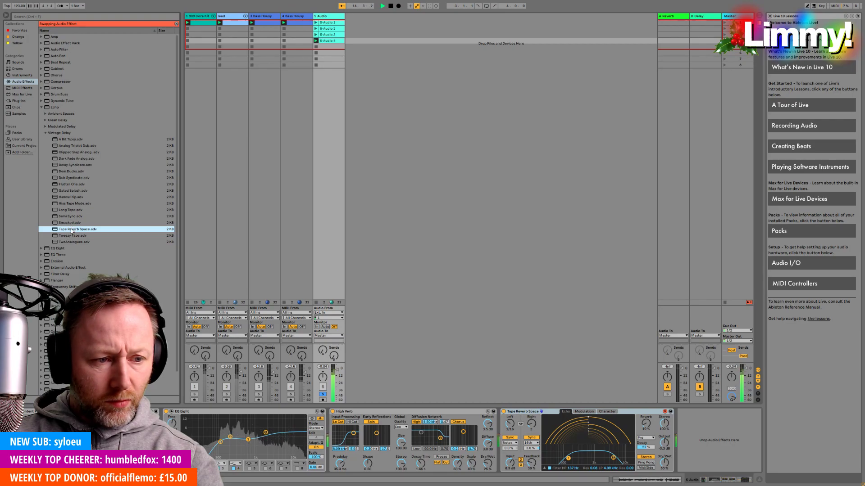
left_click(70, 222)
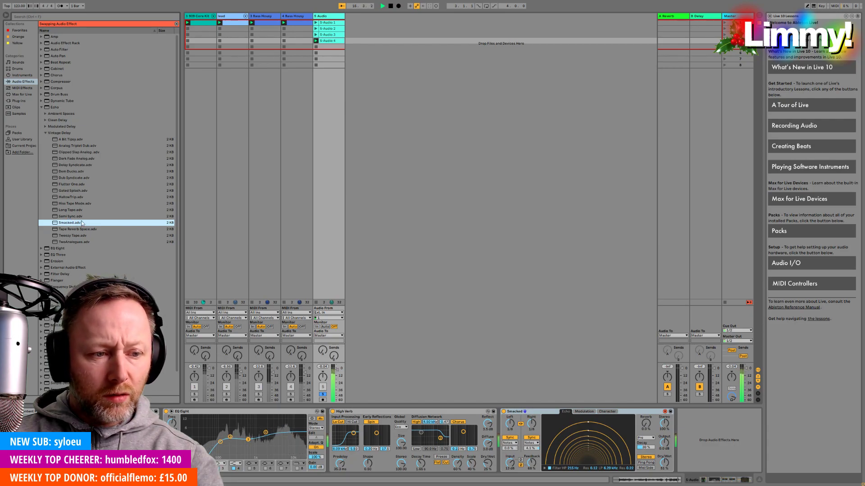
Audition the Vintage Delay presets Analog Triplet Dub, A Bit Tipsy and Flutter One on the vocal.
left_click(84, 146)
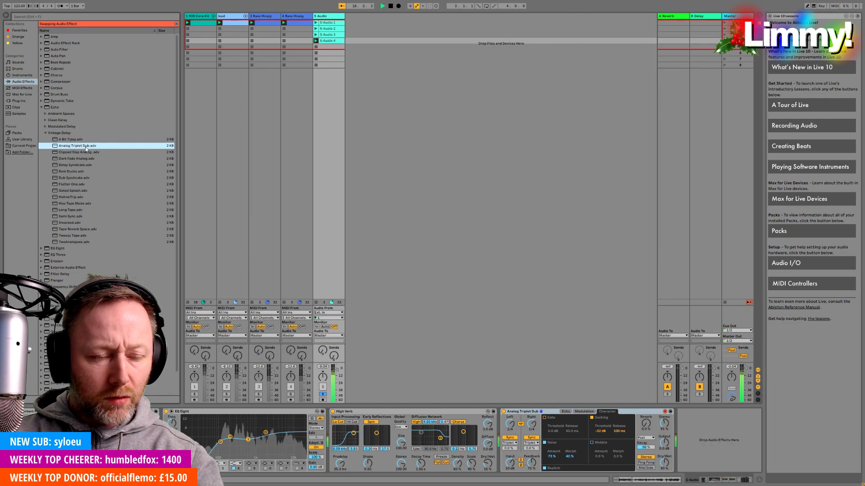
key("Up")
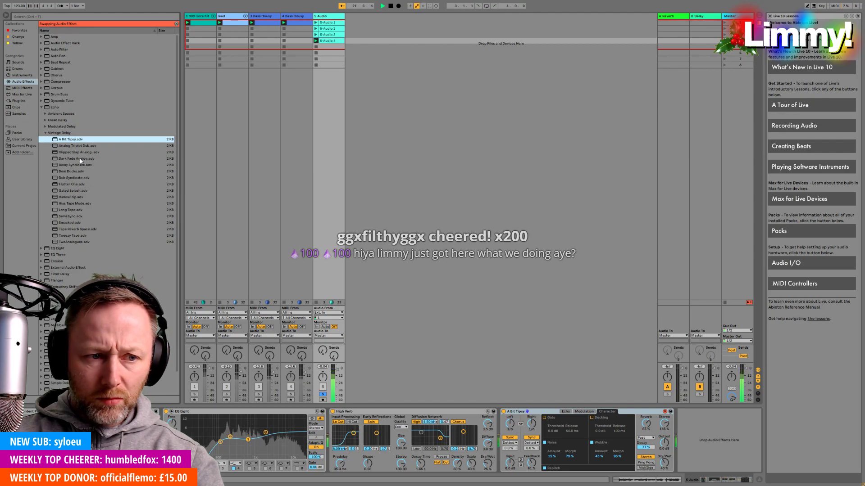
double_click(75, 184)
Switch to Echo's Modulated Delay presets and audition Analog Collapse and Back Door on the vocal.
left_click(45, 133)
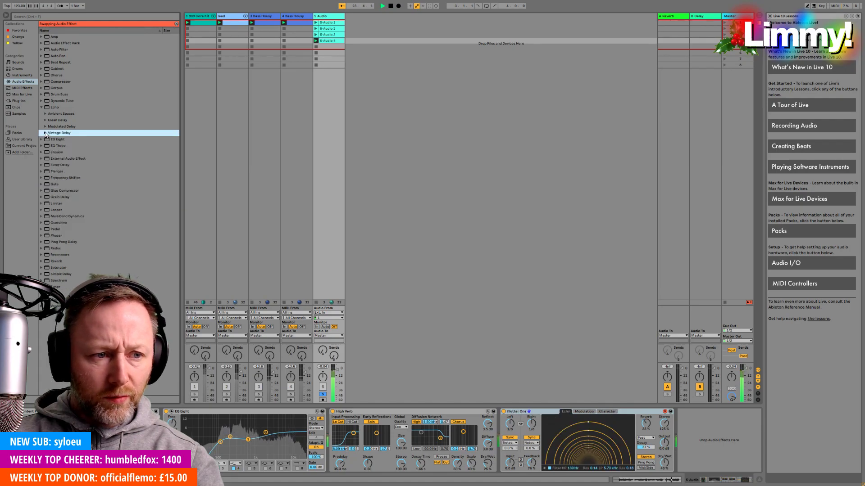
left_click(45, 127)
left_click(57, 134)
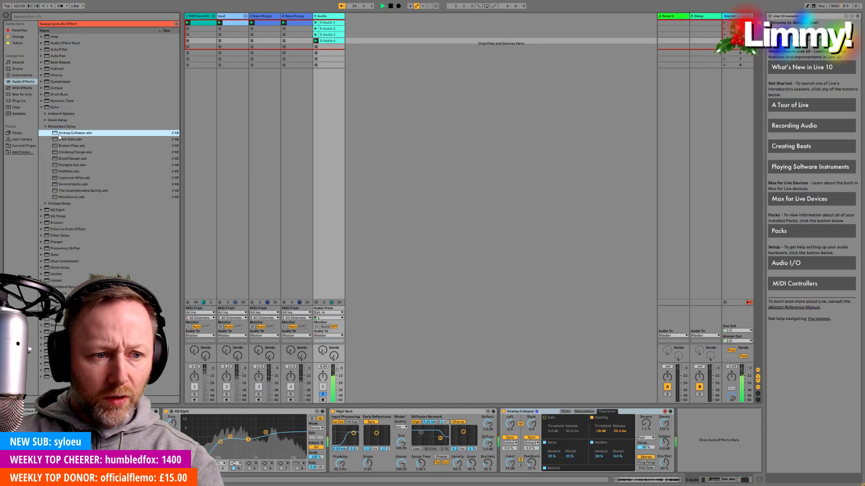
double_click(61, 140)
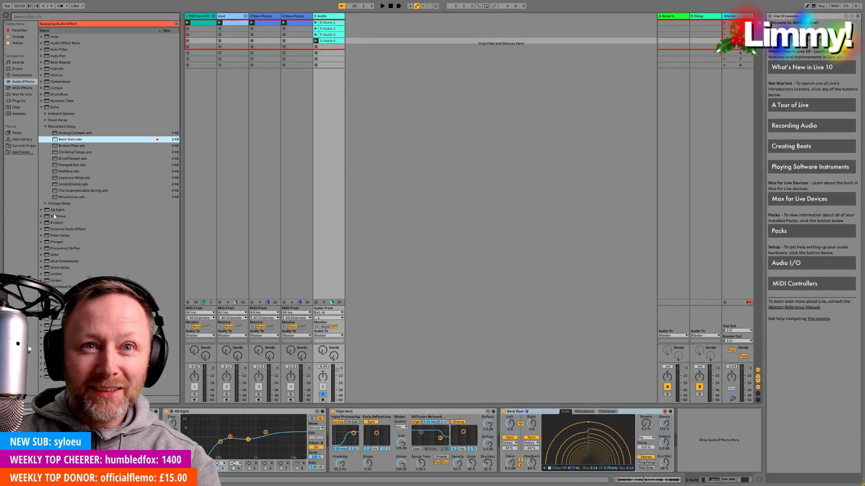
Play the vocal and audition the Modulated Delay presets Climbing Flange, HalfMod and Scratchtastic.
key("space")
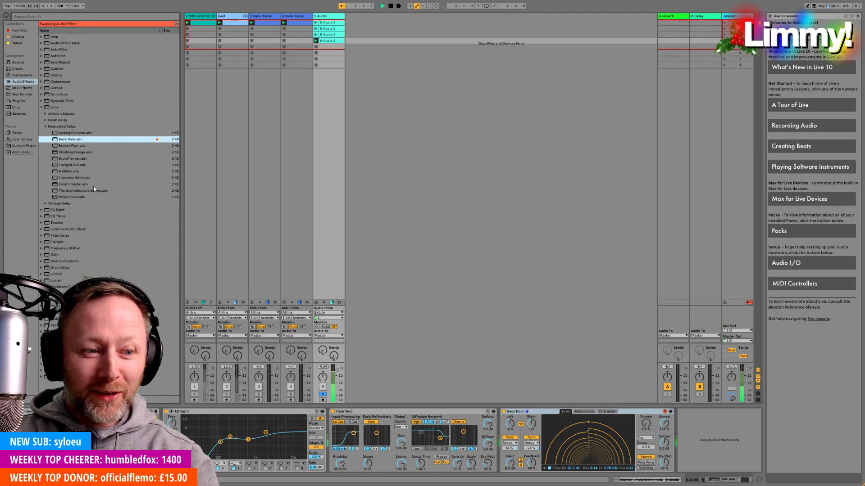
double_click(71, 153)
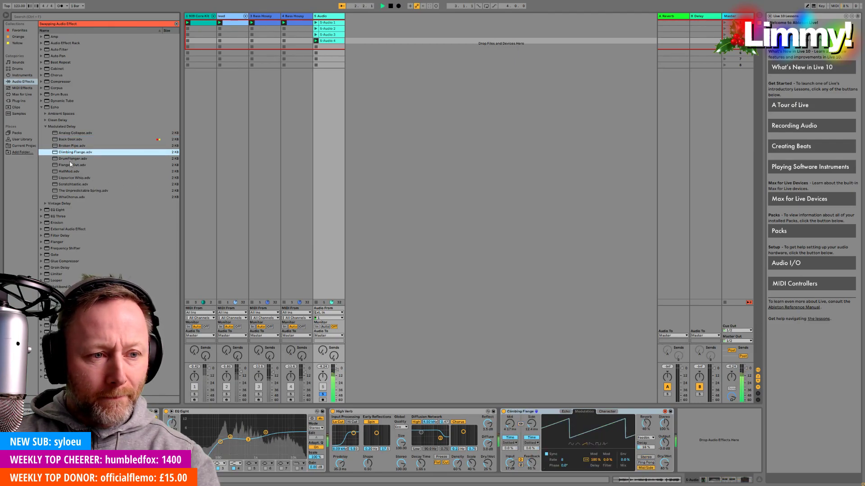
double_click(72, 166)
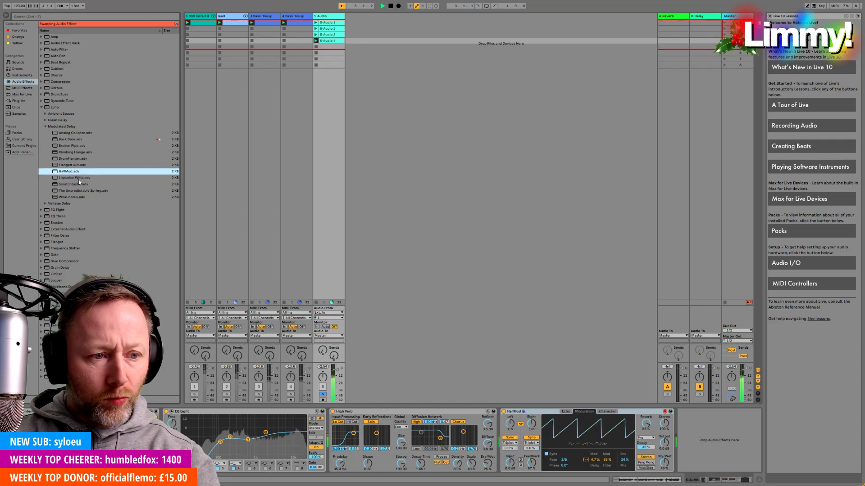
left_click(72, 185)
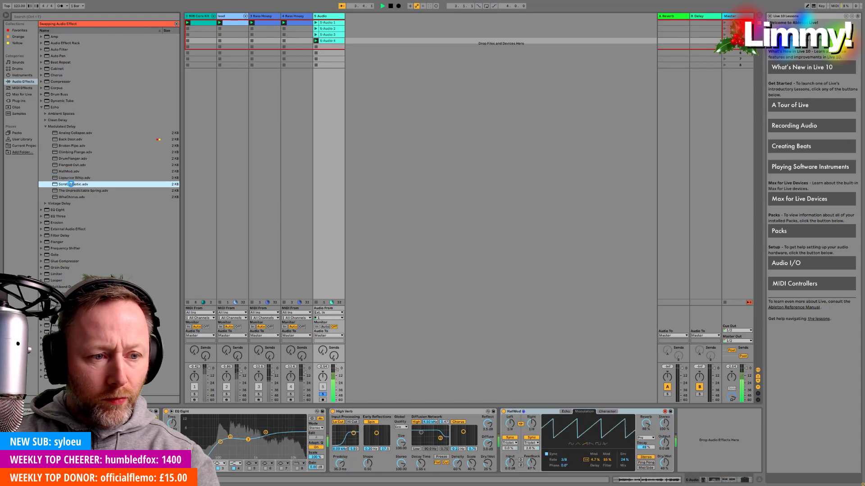
left_click(45, 126)
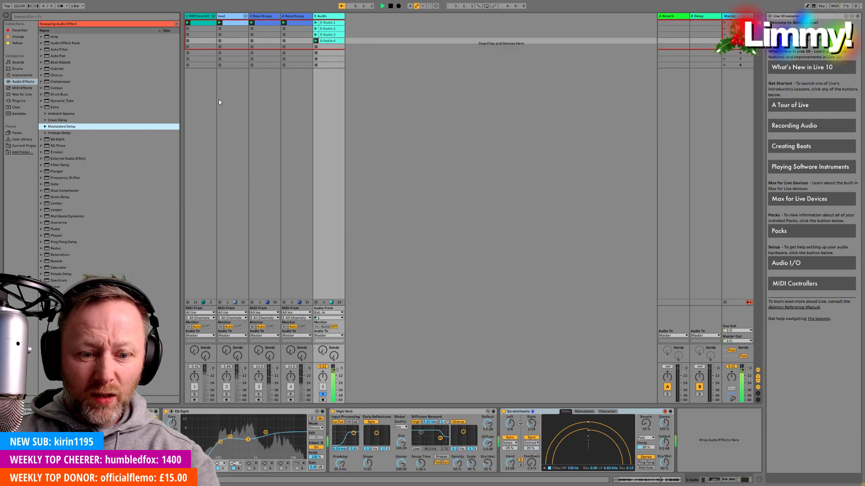
Unsolo the audio track to hear the vocal delay in the full mix, and solo it again.
scroll(90, 135, "down", 1)
left_click(323, 394)
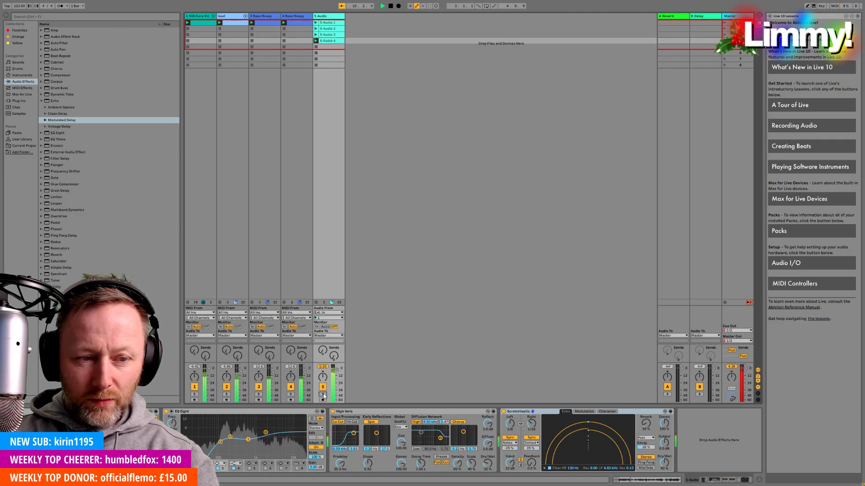
left_click(323, 394)
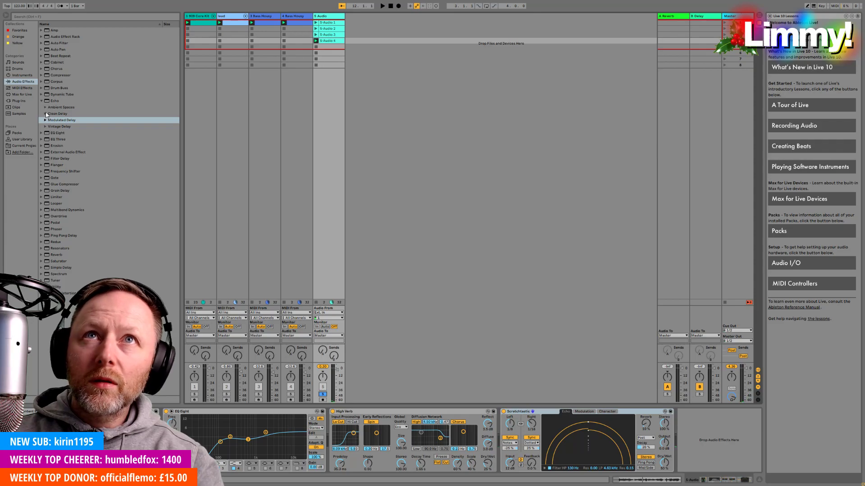
Try the Ambient Spaces preset Diffused Long Cascades after Scratchtastic on the audio track, and delete it.
left_click(45, 108)
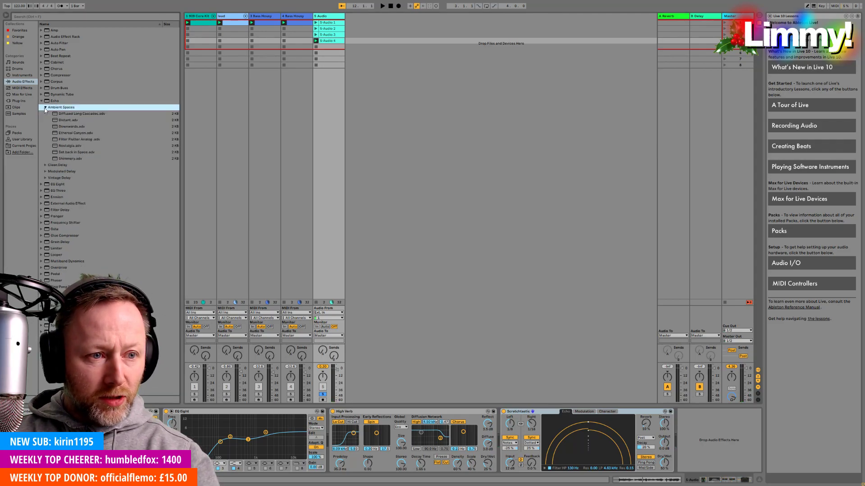
double_click(72, 114)
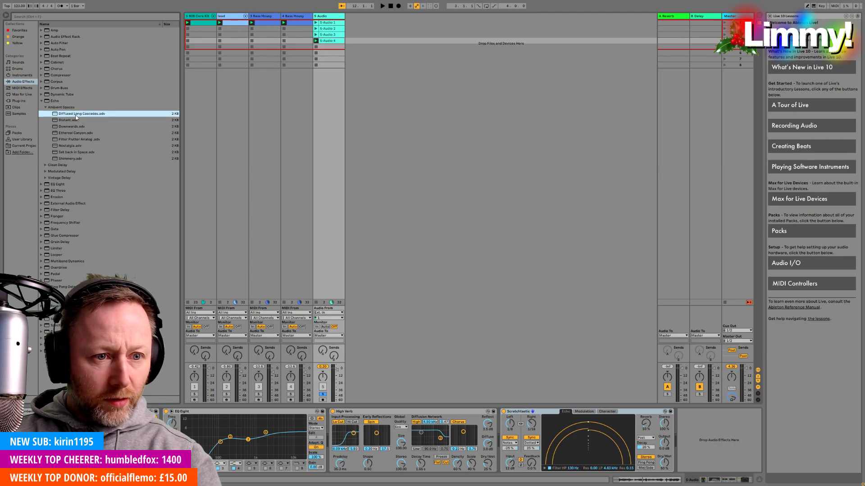
key("space")
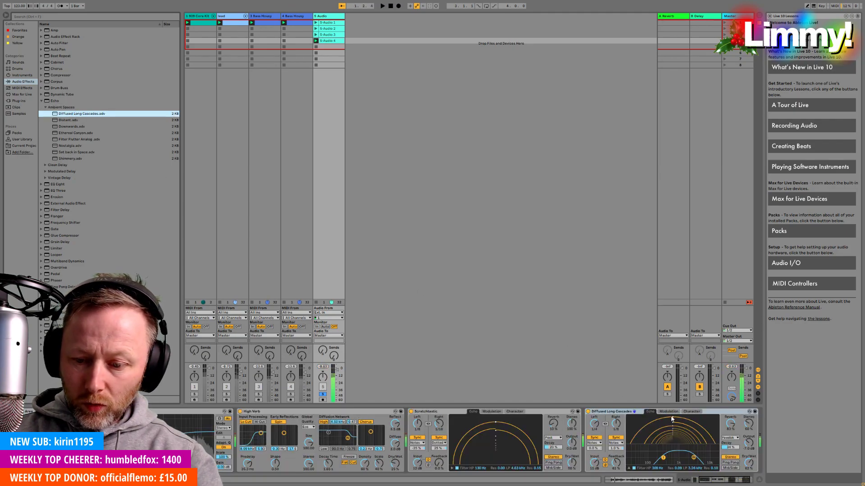
left_click(680, 410)
key("Delete")
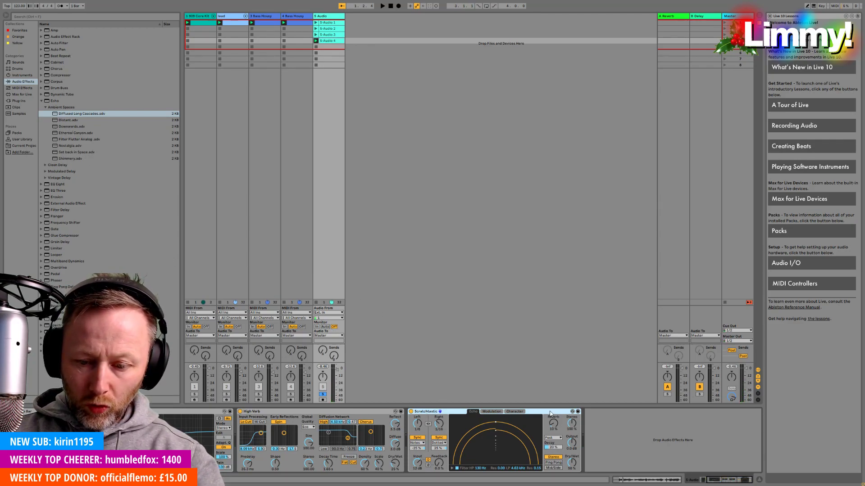
Replace Scratchtastic on the audio track with the default Echo through hot-swap.
left_click(572, 412)
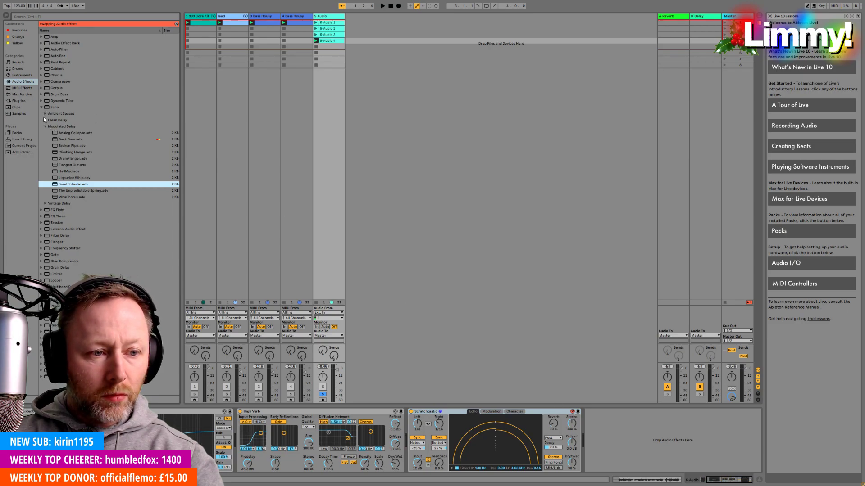
left_click(45, 127)
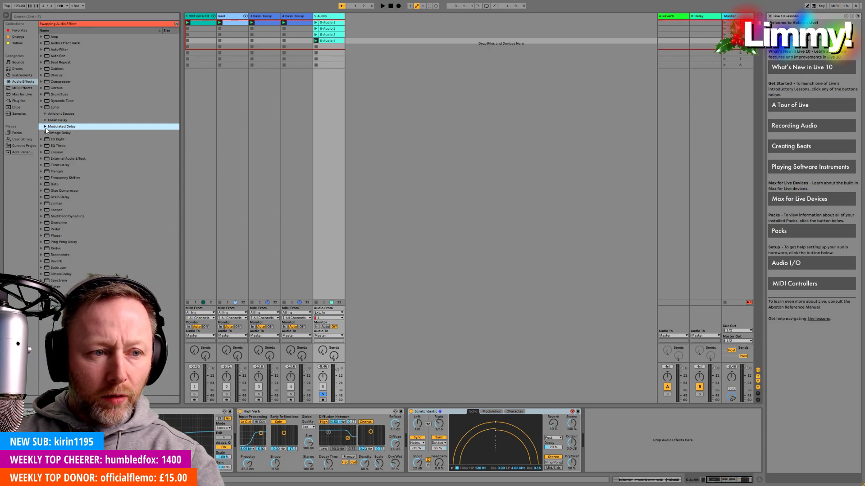
left_click(57, 108)
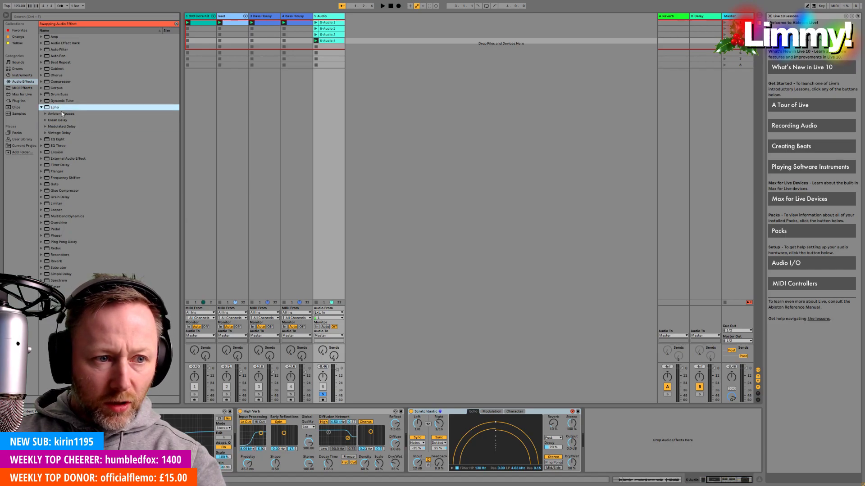
key("Return")
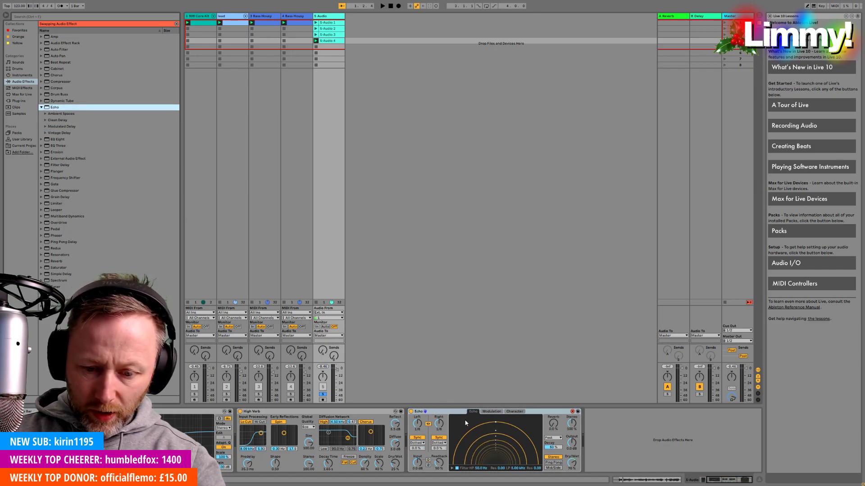
Review Echo's Modulation and Character settings and lower its Feedback while listening to the vocal.
left_click(422, 431)
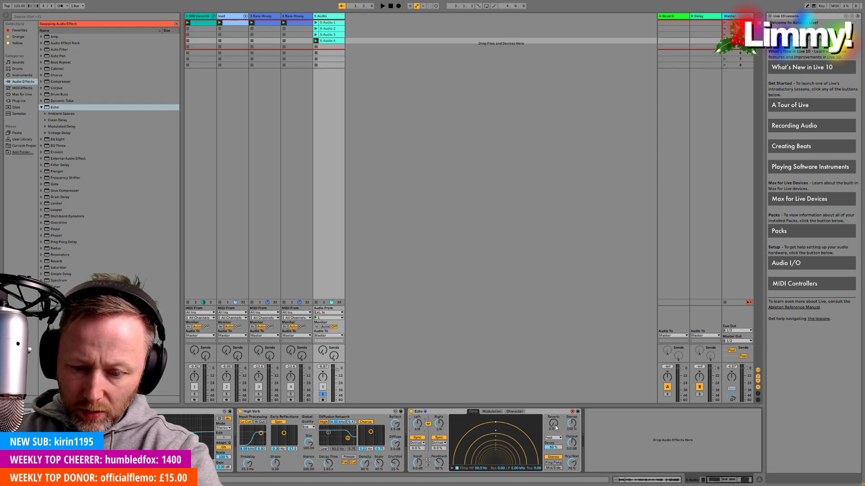
left_click(499, 413)
left_click(504, 413)
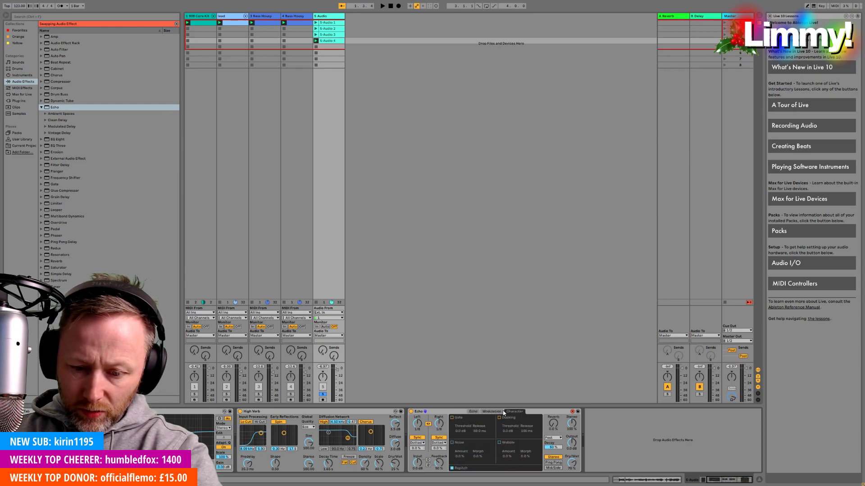
left_click(474, 412)
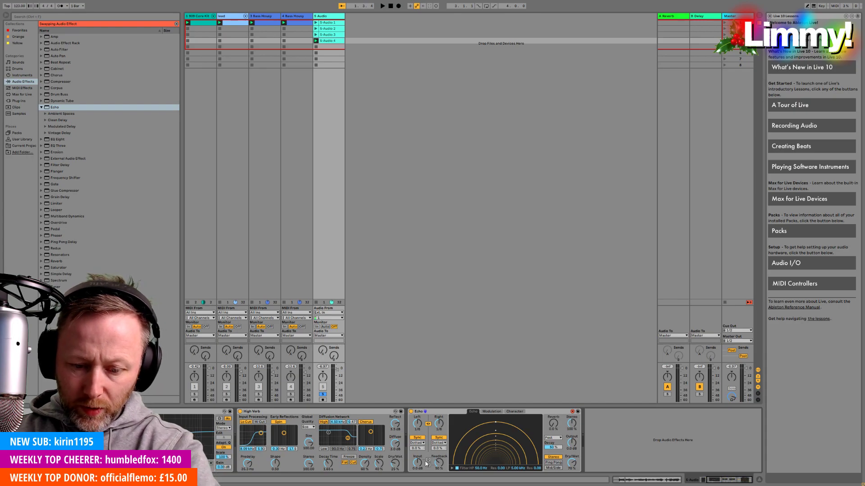
key("space")
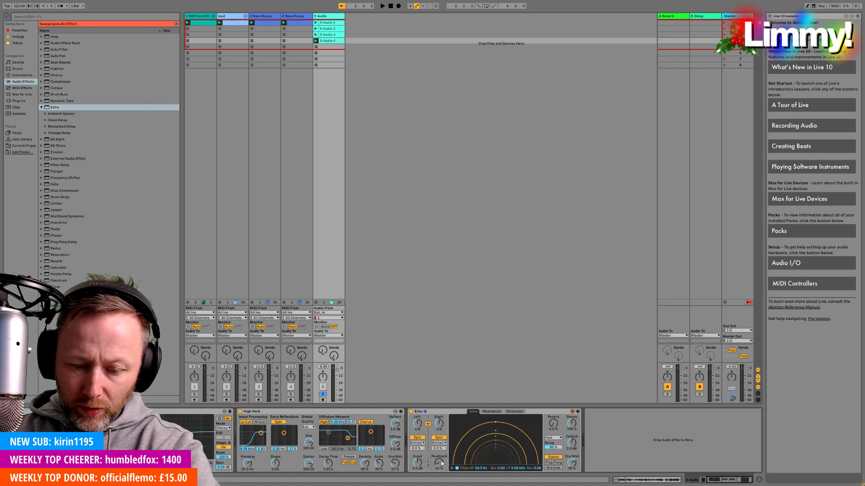
Set Echo's left and right delay times to 1/4 while listening to the solo vocal.
key("space")
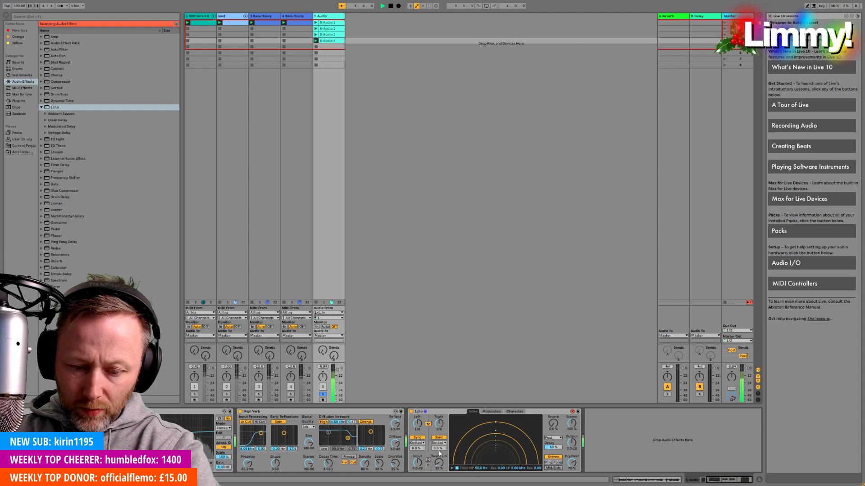
key("space")
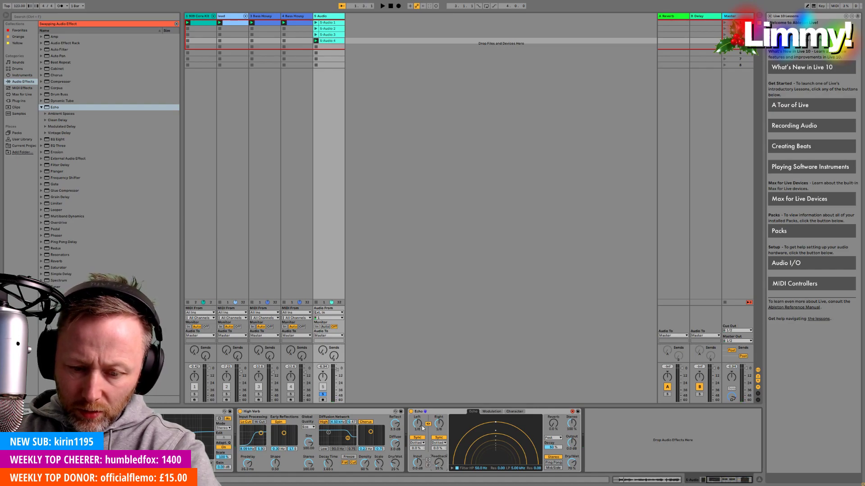
left_click_drag(443, 430, 443, 424)
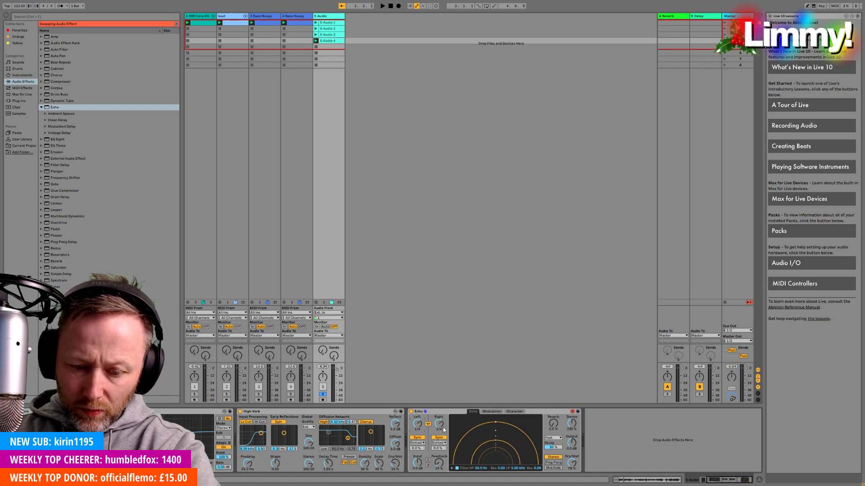
key("space")
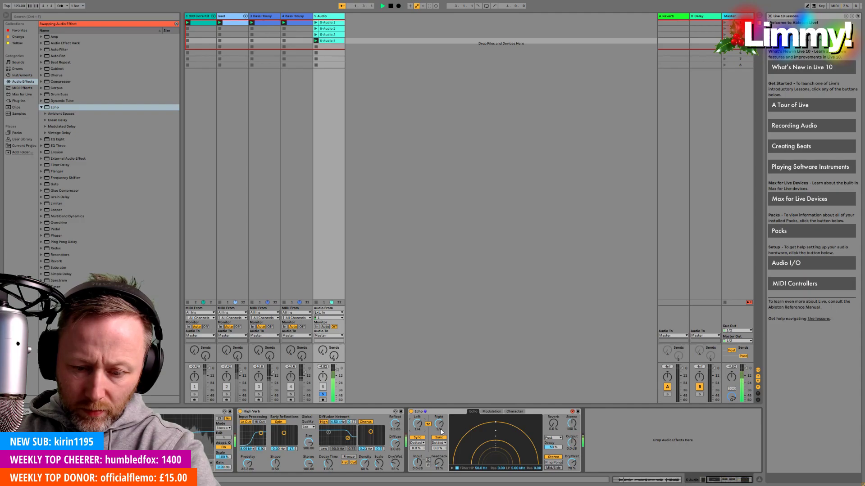
left_click_drag(436, 426, 438, 430)
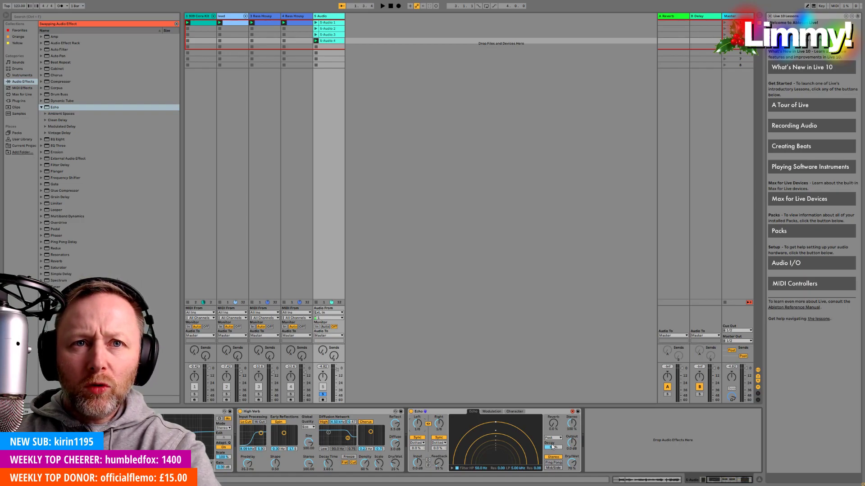
key("space")
left_click(532, 419)
key("space")
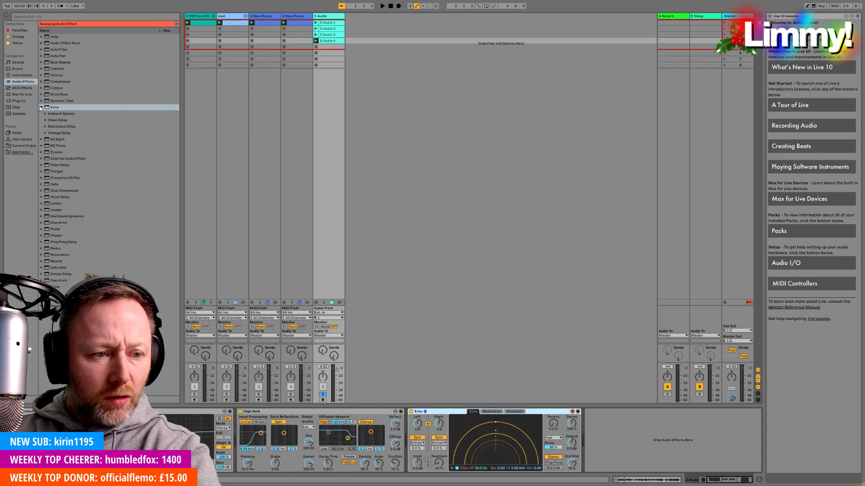
Try Filter Delay on the audio track in place of Echo, and delete both effects.
left_click(41, 165)
left_click_drag(62, 140, 451, 410)
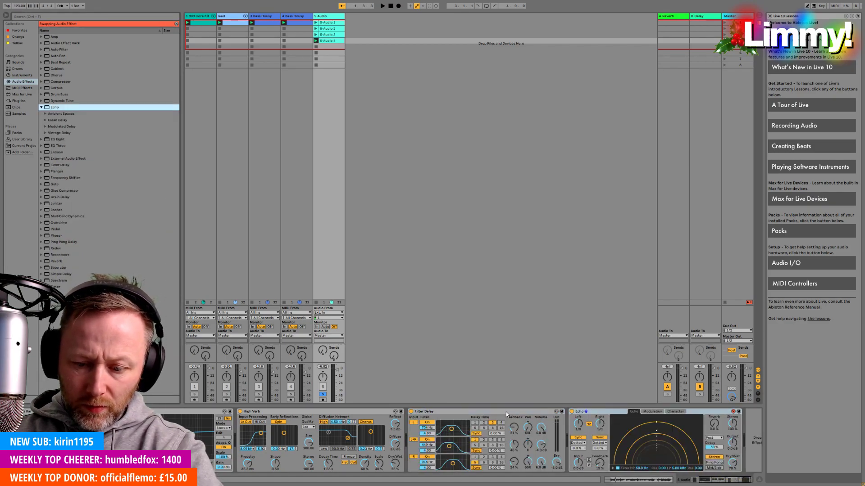
key("space")
key("Delete")
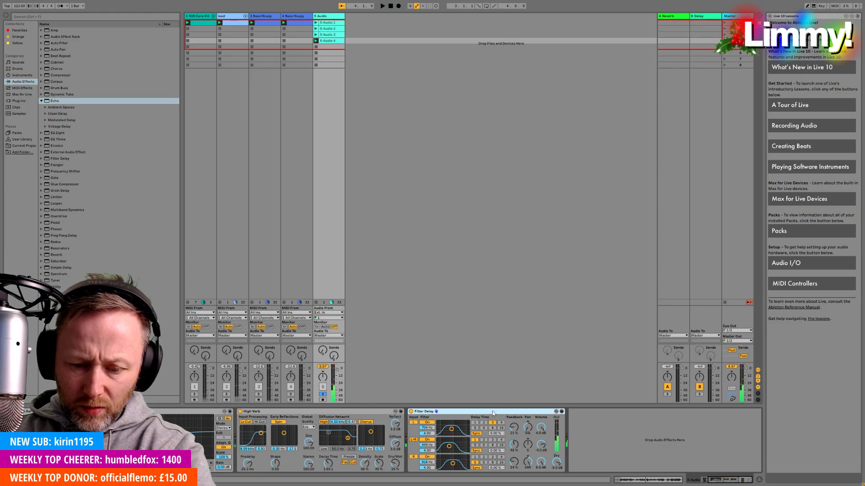
key("Delete")
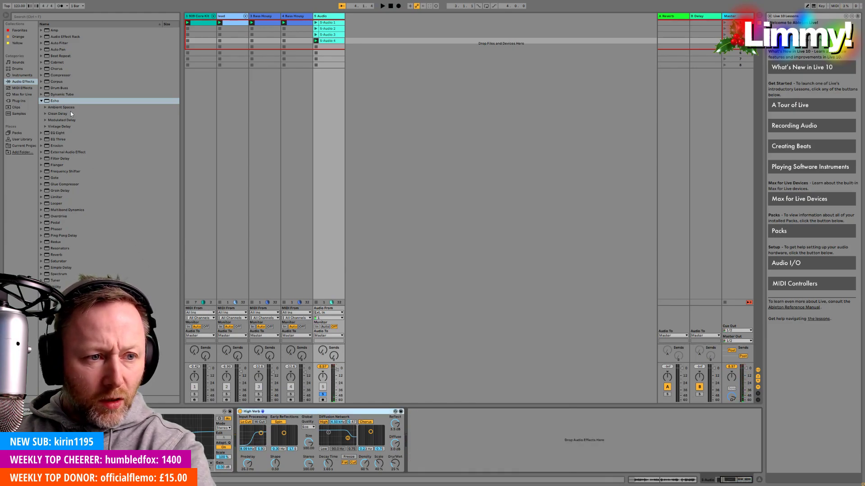
Add Echo to the audio track again with the Clean Delay preset 8DotBall, and listen to the vocal.
double_click(57, 100)
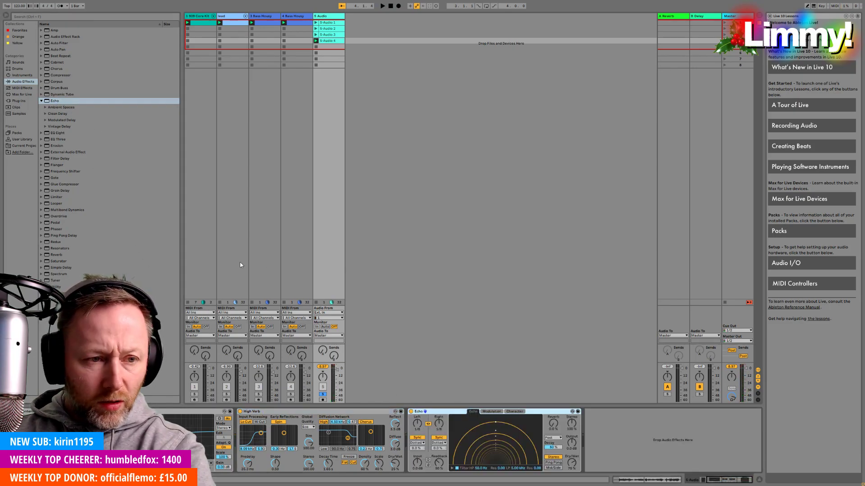
left_click(45, 113)
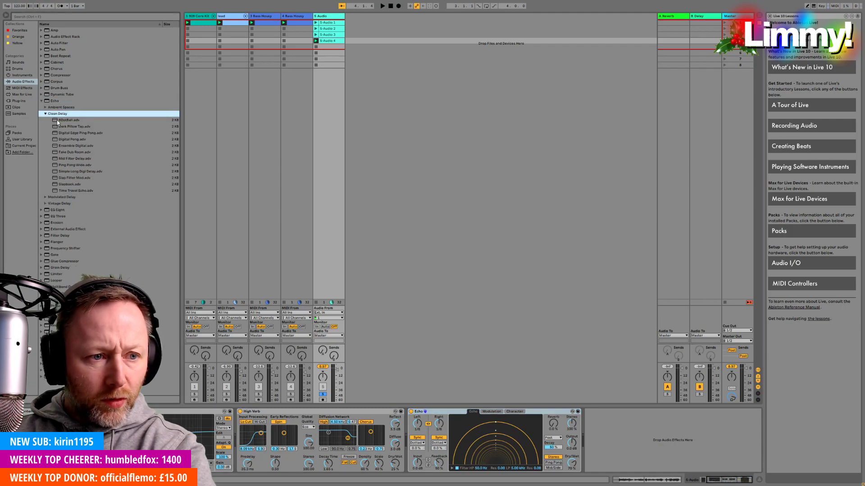
double_click(59, 120)
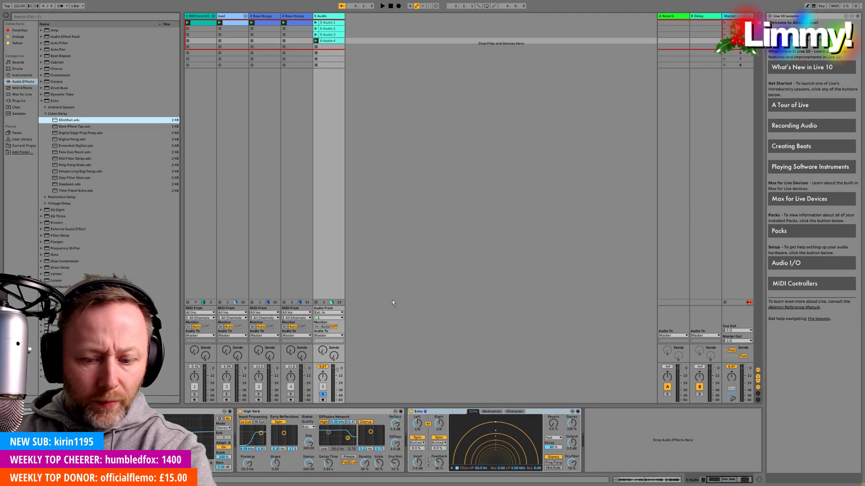
left_click(573, 412)
key("space")
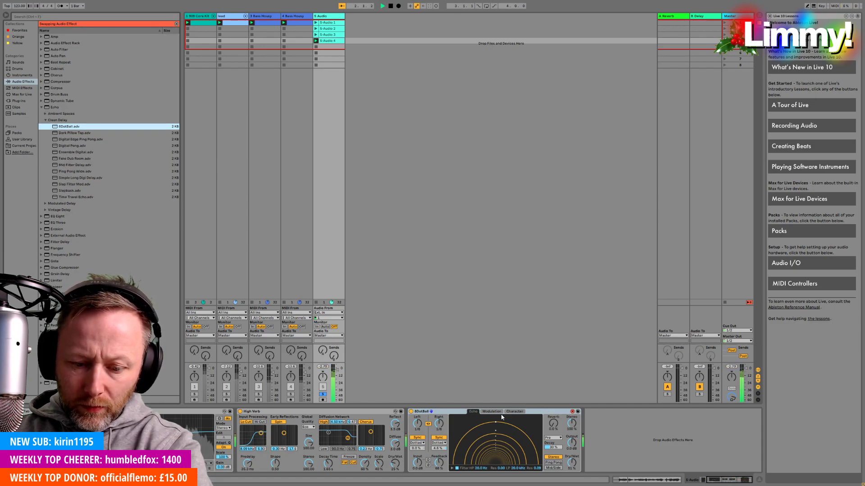
key("space")
Switch 8DotBall's delay mode to Notes and set its delay time to 1/4 while listening.
left_click(417, 443)
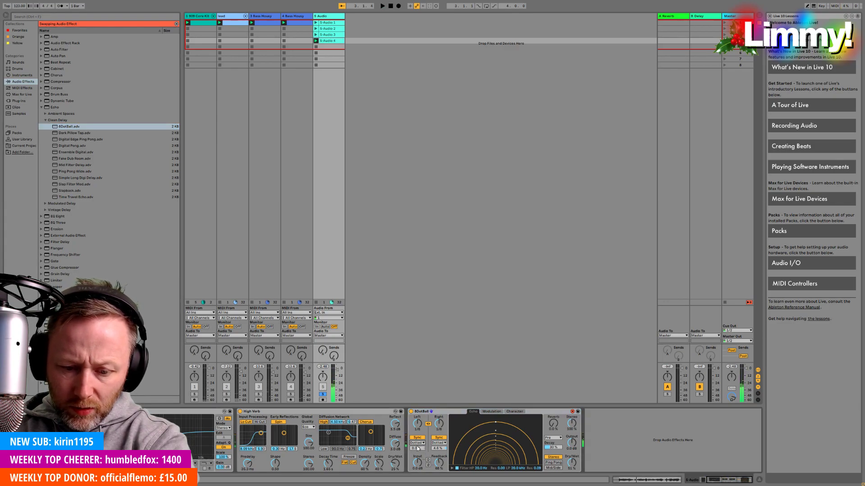
key("space")
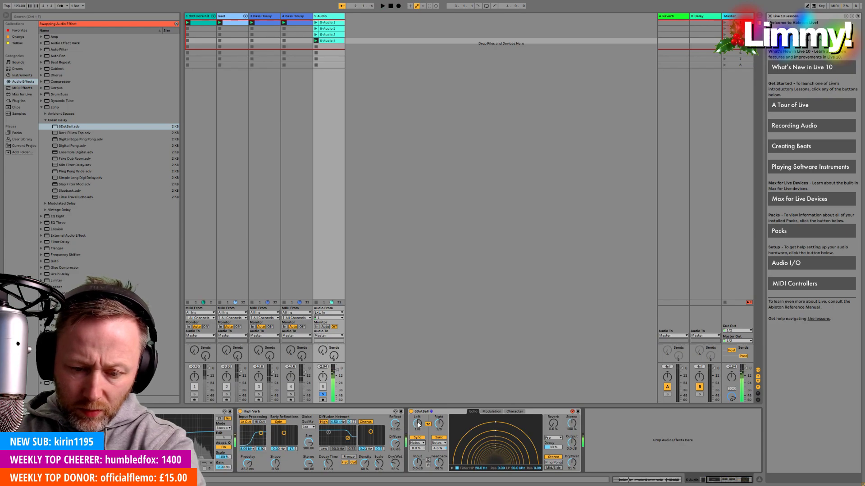
left_click_drag(418, 423, 424, 425)
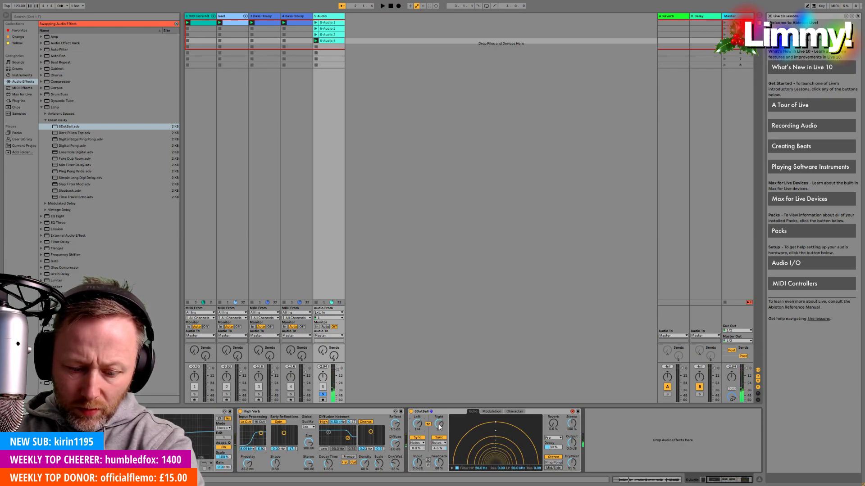
key("space")
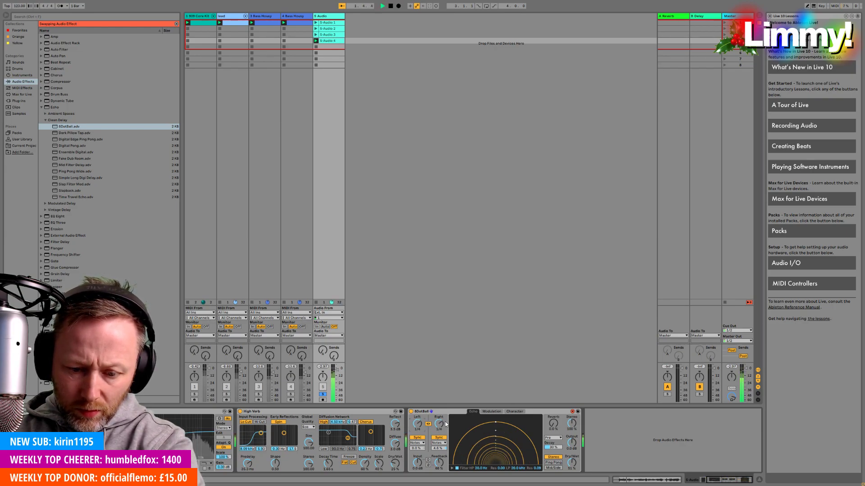
key("space")
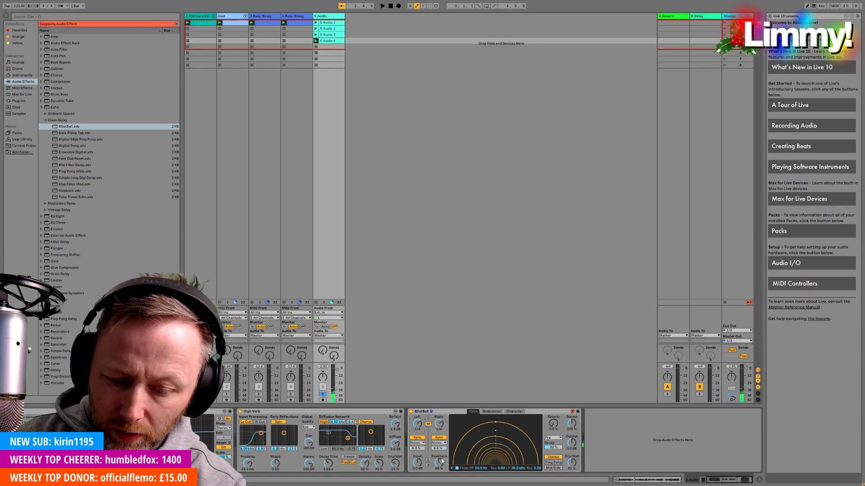
Lower 8DotBall's Feedback and set its reverb Decay to 10 %.
left_click_drag(441, 462, 441, 472)
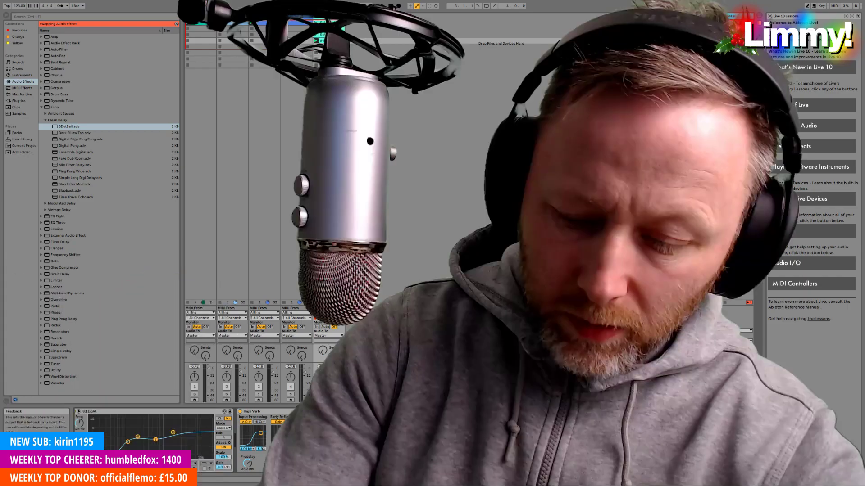
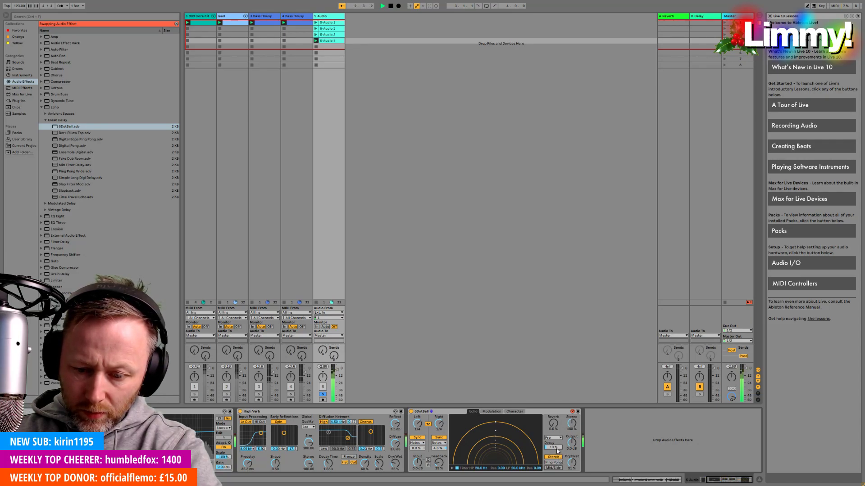
left_click_drag(554, 447, 557, 449)
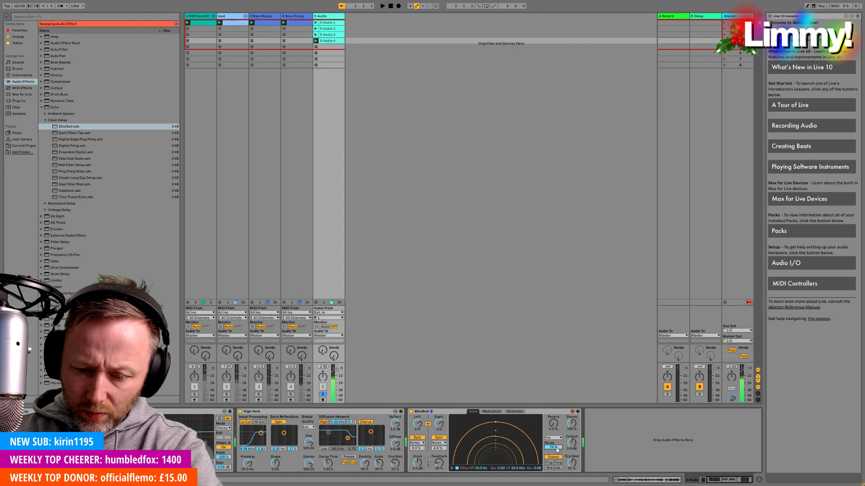
type("10")
key("Return")
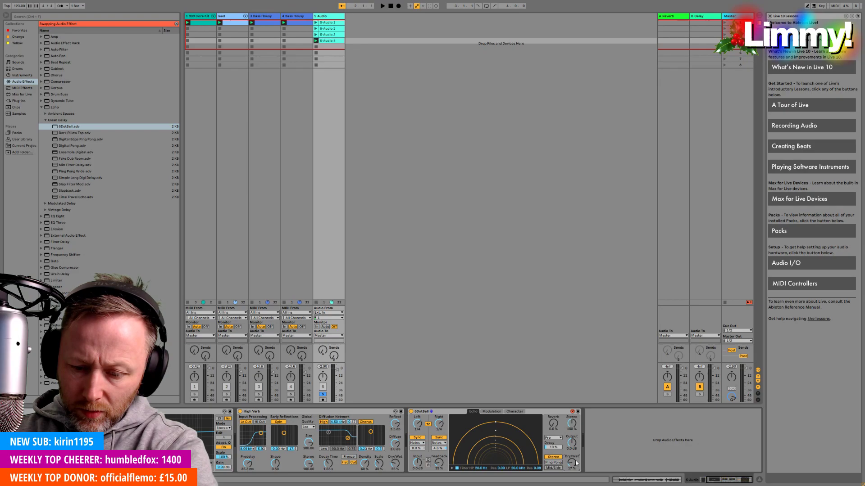
Adjust 8DotBall's Dry/Wet amount while replaying the vocal.
key("space")
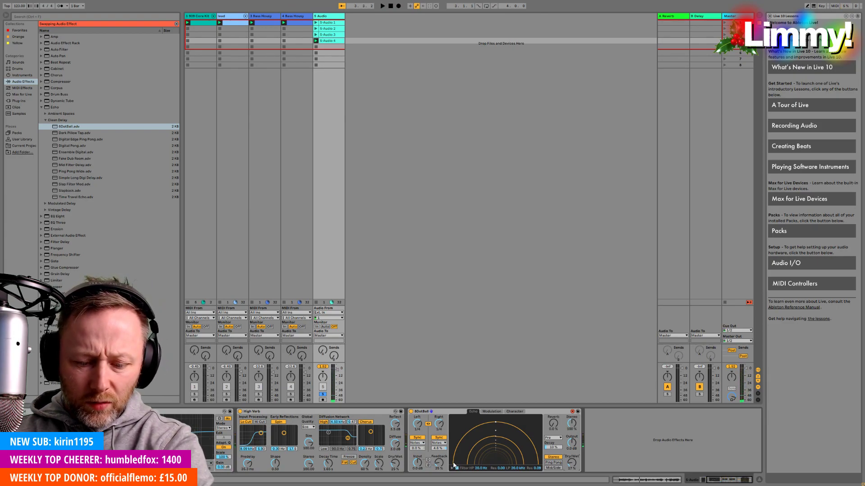
key("space")
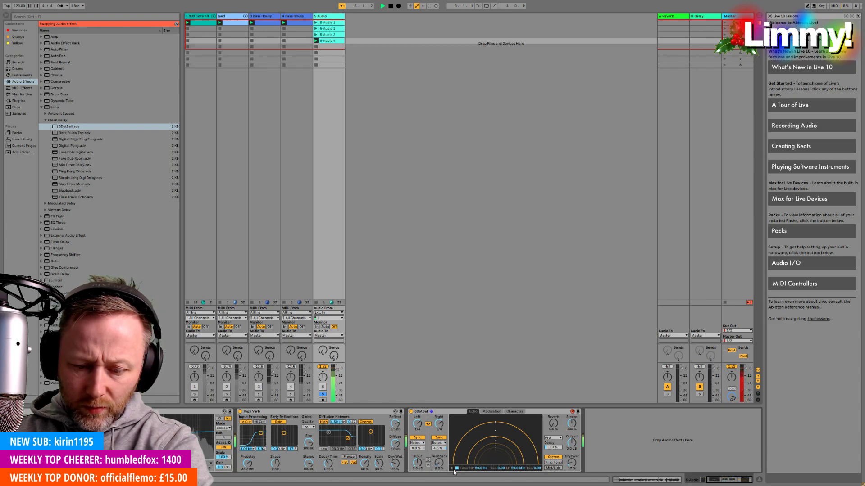
key("space")
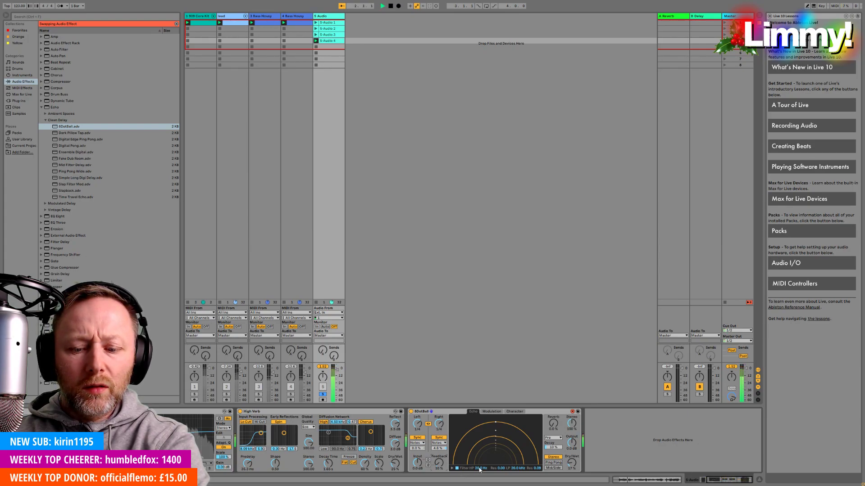
key("space")
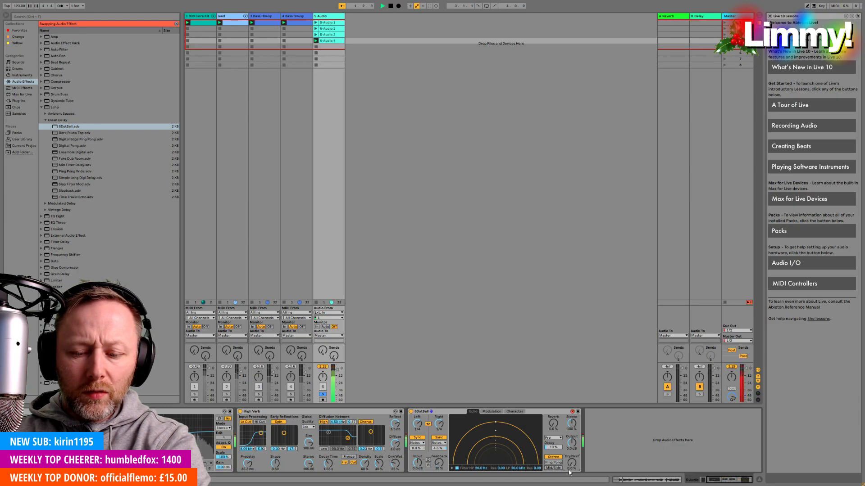
left_click_drag(575, 466, 574, 472)
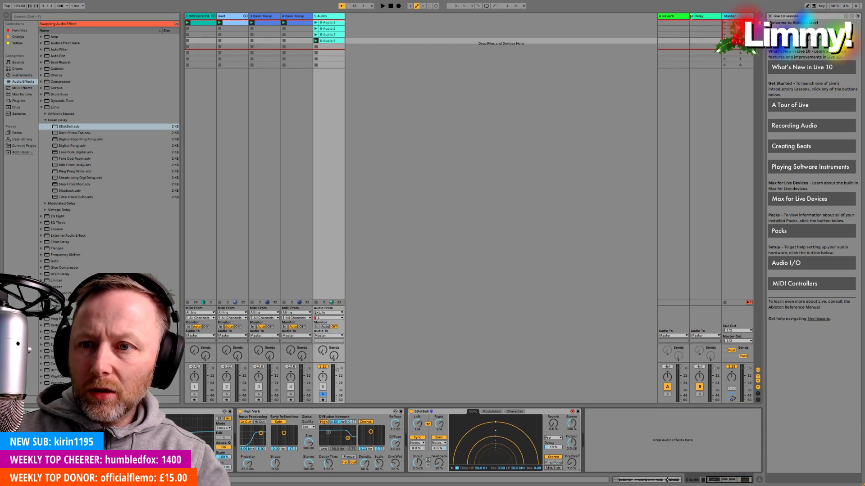
Look at the Delay return track, and turn off 8DotBall on the audio track.
left_click(696, 28)
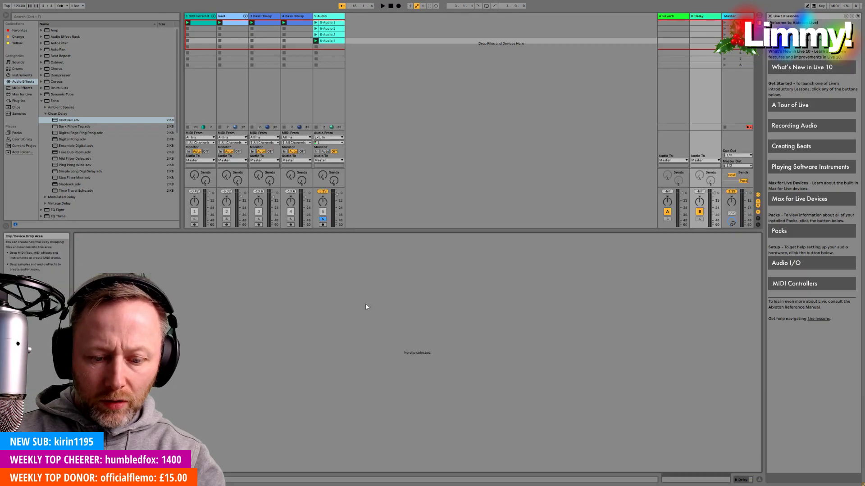
left_click(332, 17)
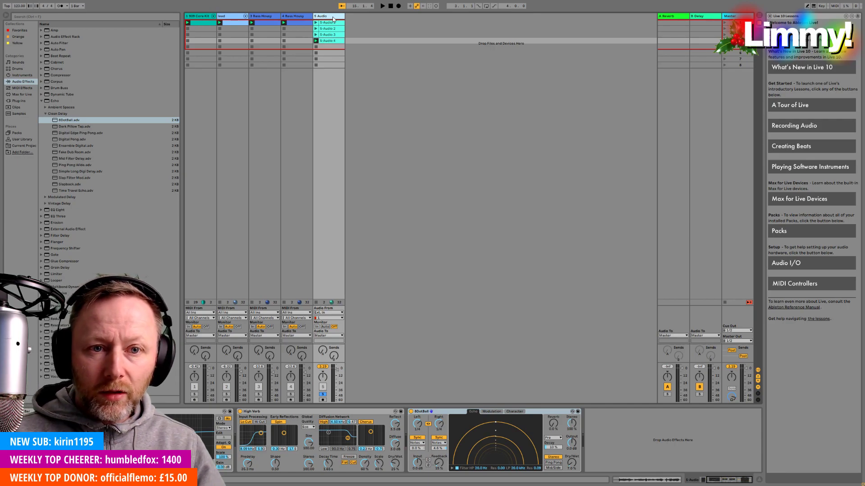
left_click(411, 411)
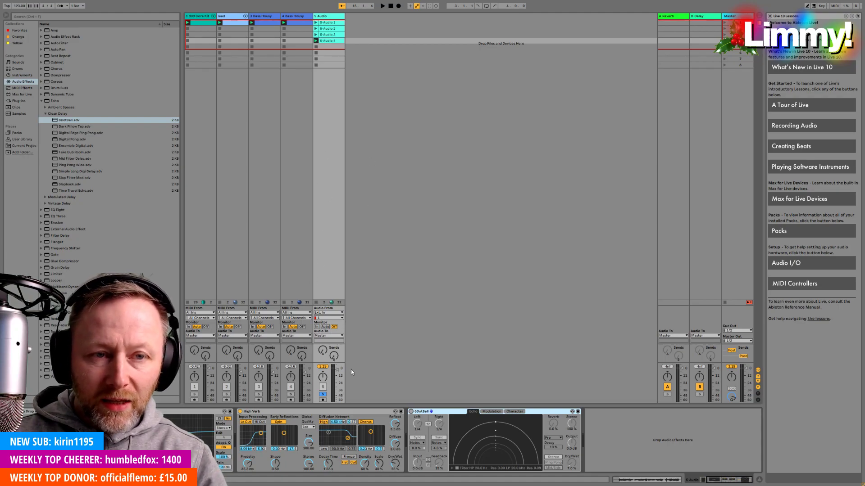
Check the Delay return's effect chain, raise the audio track's send to that return, and listen to the vocal.
left_click(708, 17)
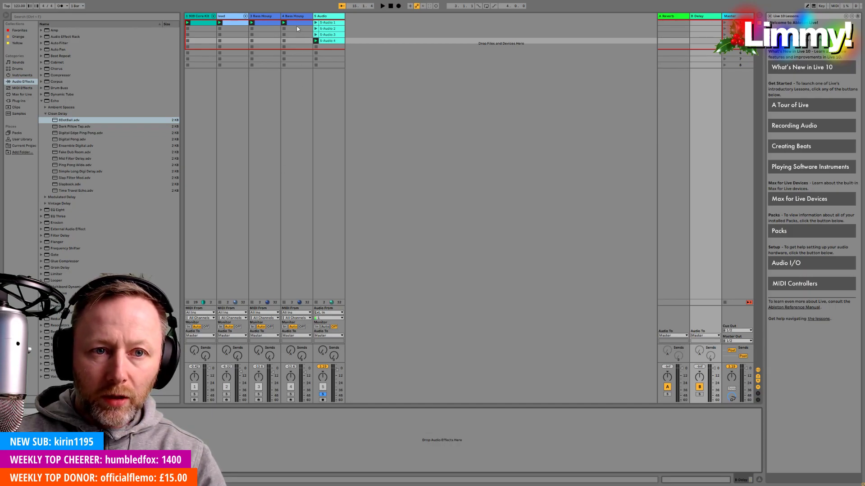
left_click(320, 159)
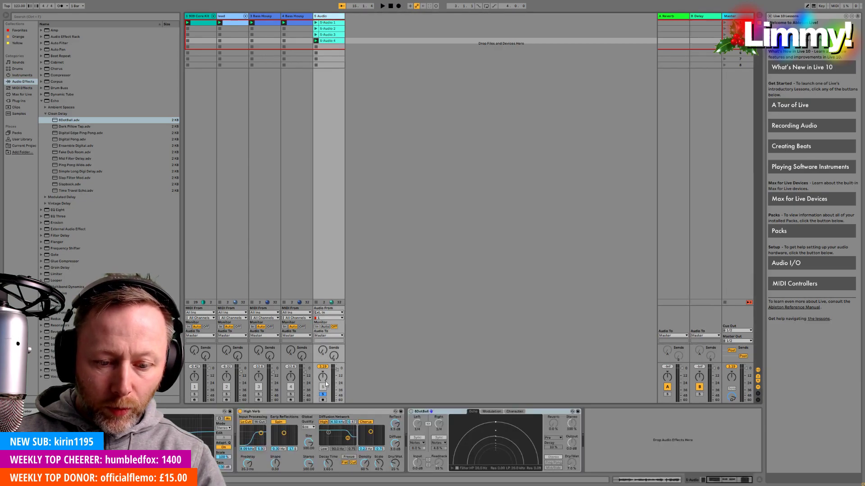
left_click(335, 356)
key("space")
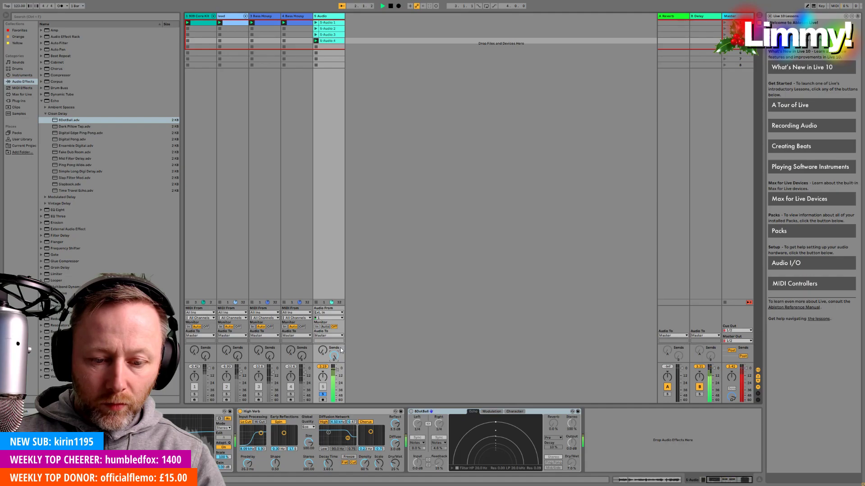
key("space")
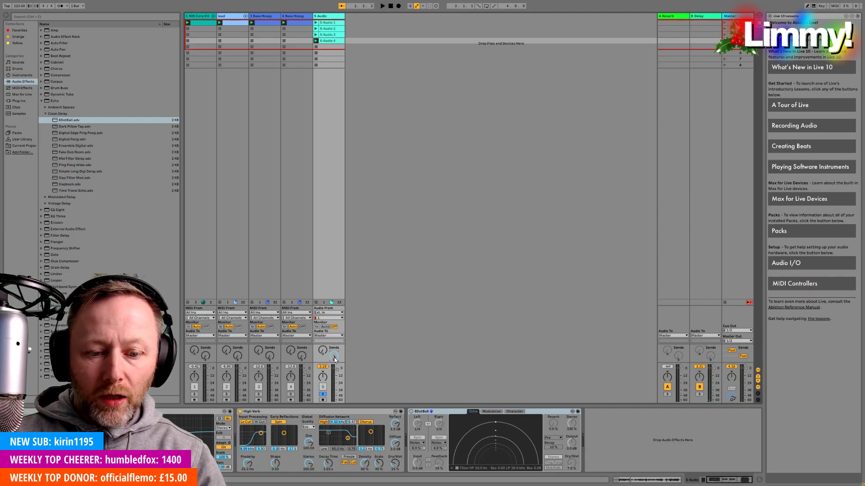
key("space")
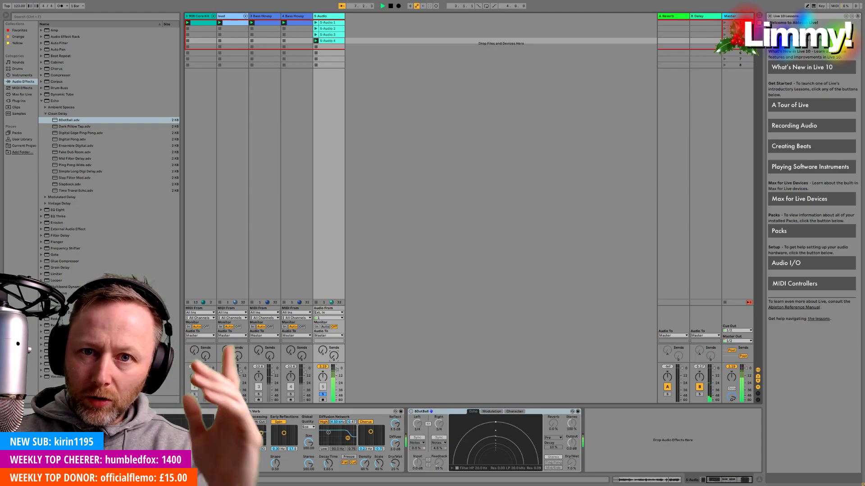
Replay the vocal, open the fourth audio clip's Delay send envelope, and listen for the phrase ending around 2.3.
key("space")
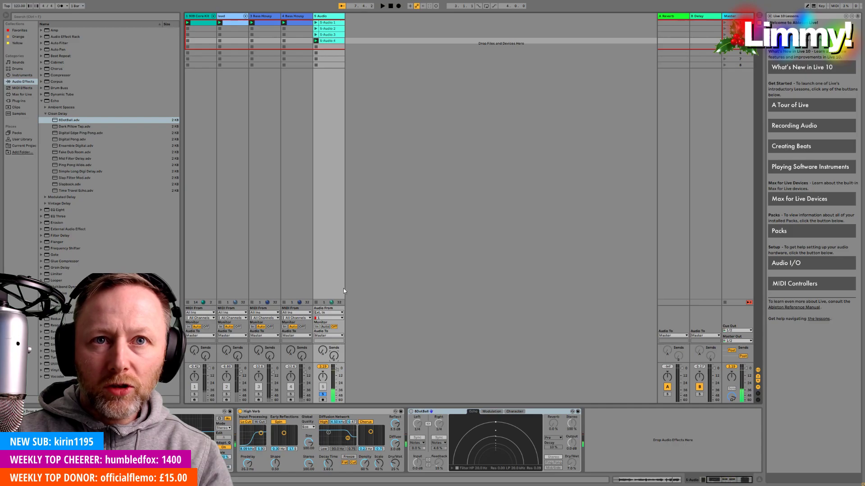
key("space")
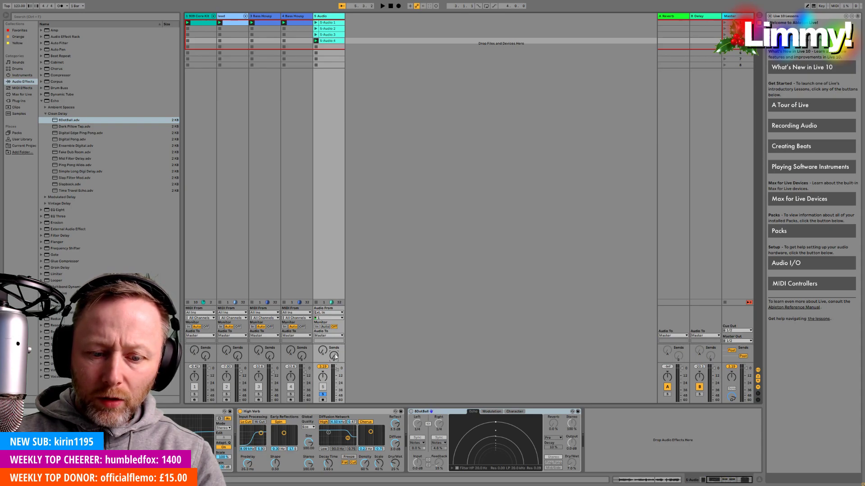
key("space")
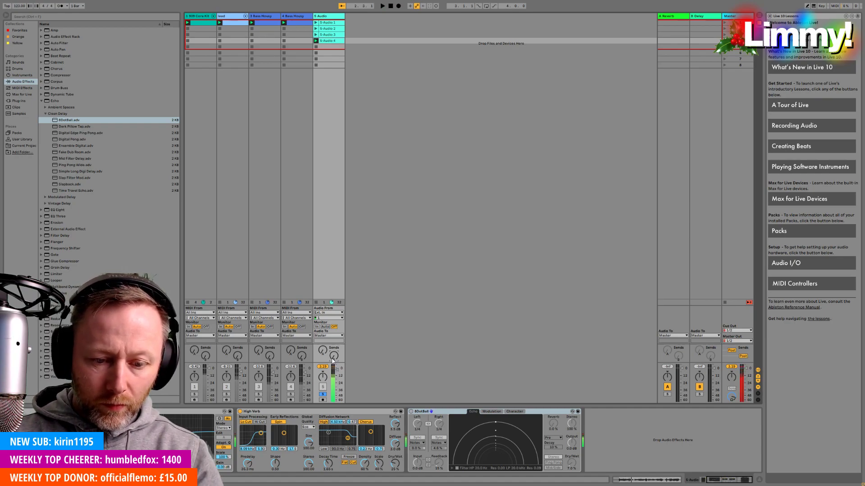
double_click(332, 39)
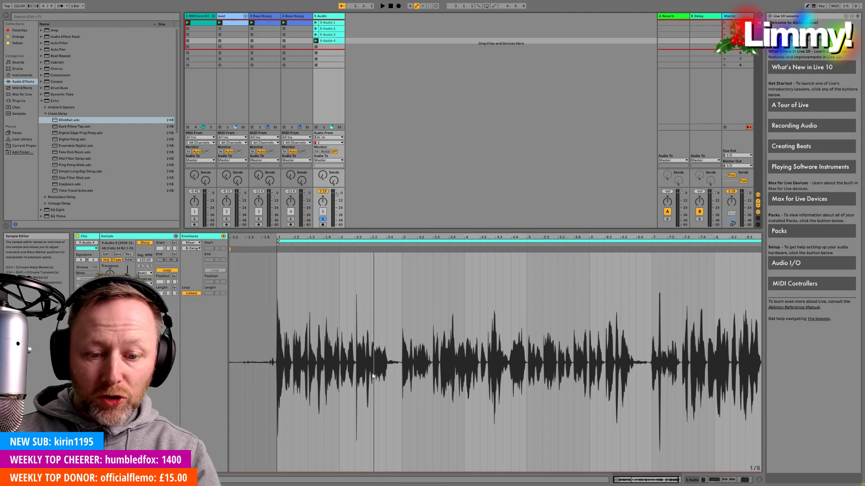
key("space")
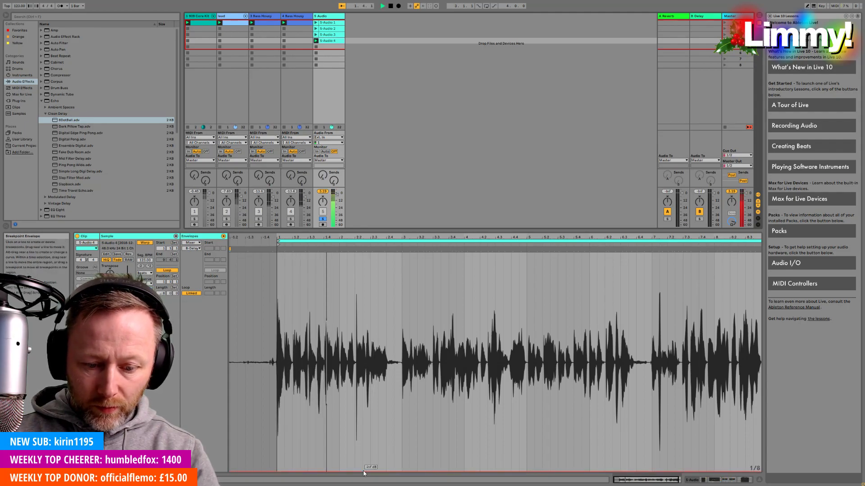
key("space")
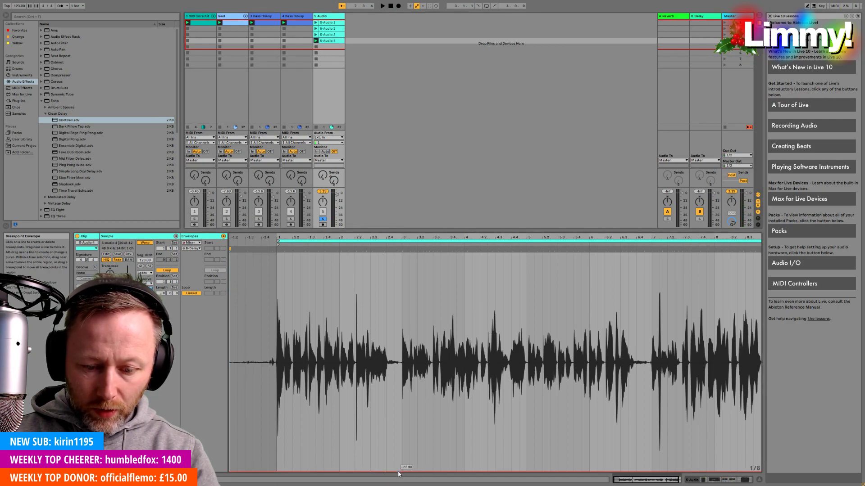
Draw a raised section in the clip's Delay send envelope over the phrase ending between about 2.3 and 2.4, and play it back.
left_click_drag(398, 473, 370, 304)
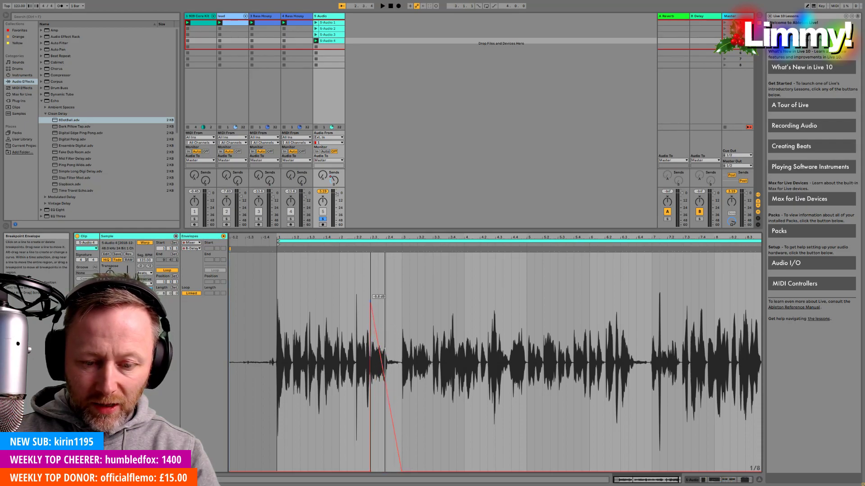
left_click_drag(386, 380, 393, 310)
key("space")
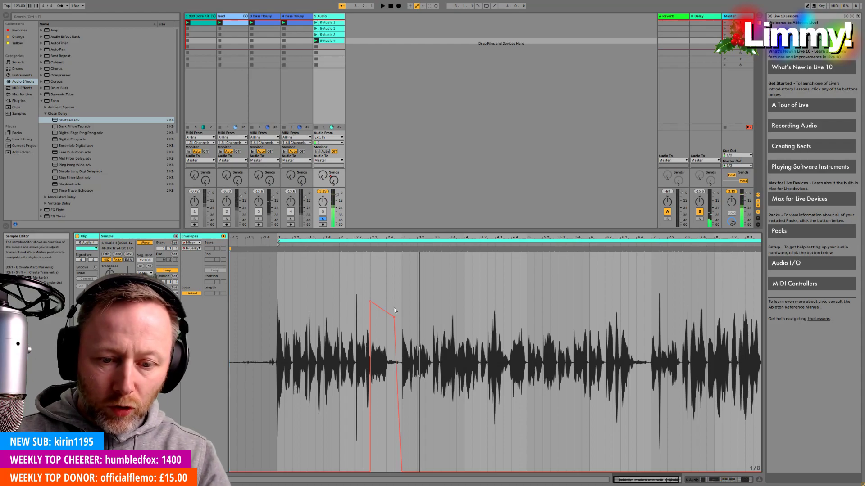
Select the raised section of the Delay send envelope around 2.3 and lower its plateau to roughly half height.
left_click_drag(362, 302, 402, 316)
left_click(379, 302)
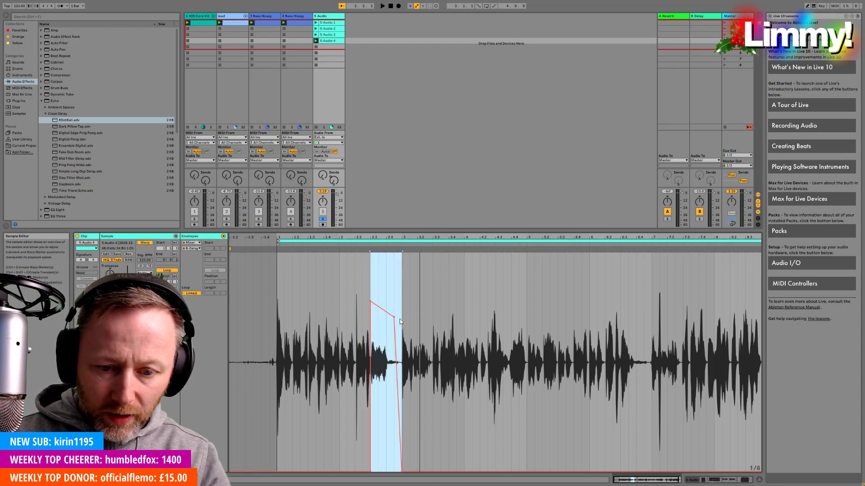
left_click(381, 292)
left_click_drag(364, 289, 404, 294)
left_click(380, 289)
left_click(402, 308)
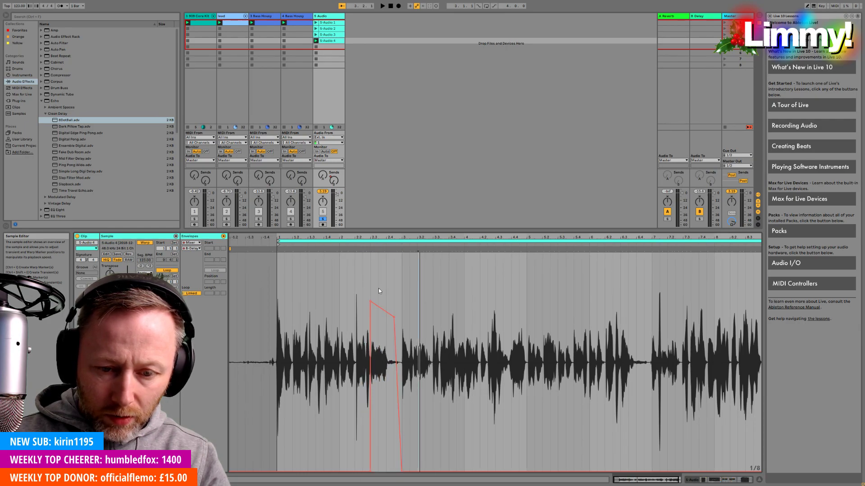
left_click(370, 301)
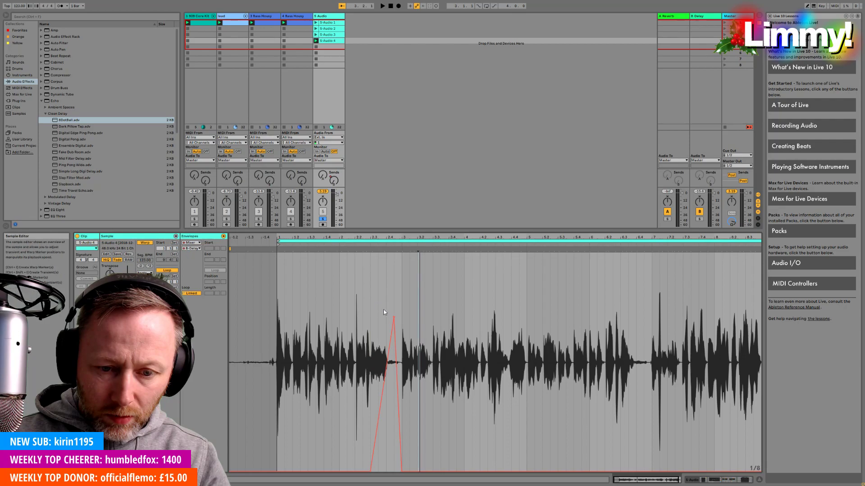
left_click_drag(391, 340, 397, 323)
mouse_move(393, 317)
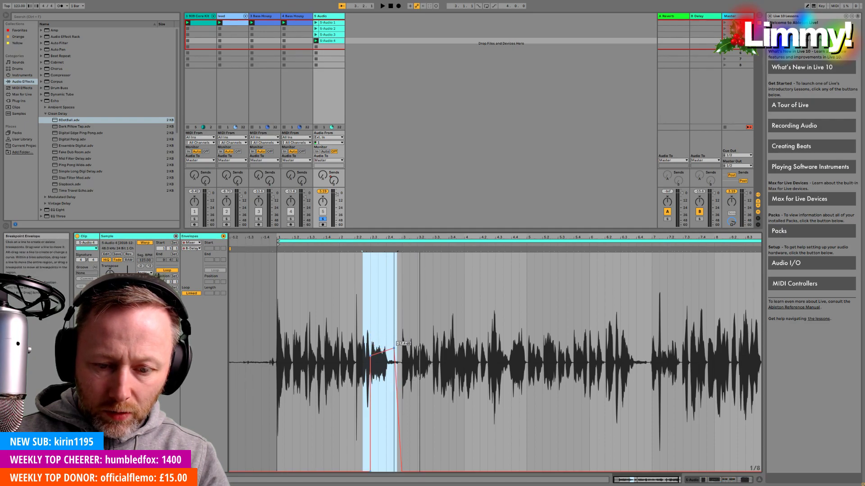
left_click(397, 332)
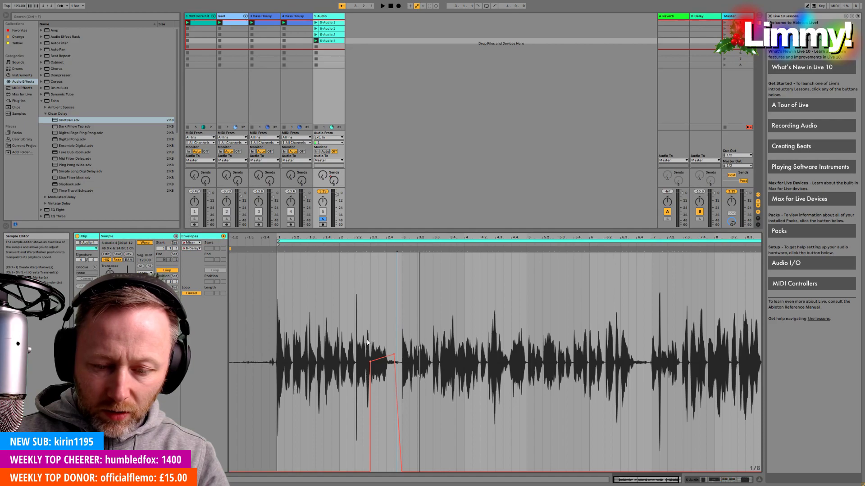
Replay the first Delay send rise, start its ramp slightly earlier, raise its plateau a little, and keep the envelope at minimum after it.
key("space")
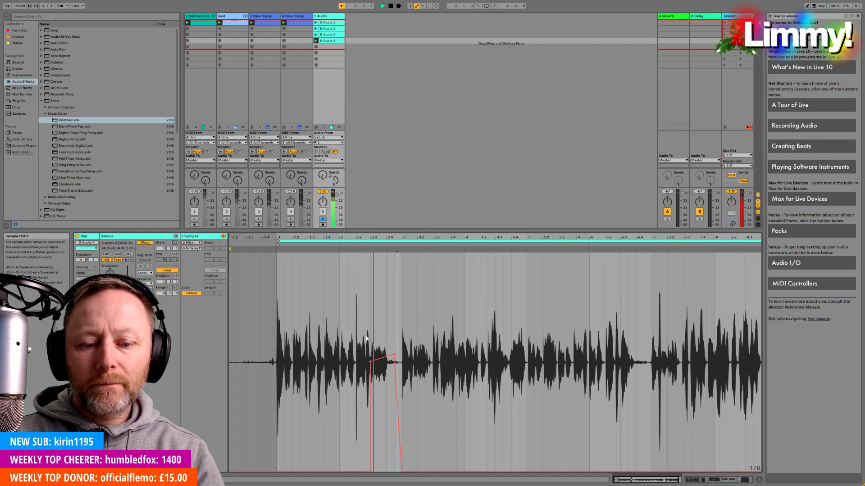
left_click_drag(368, 342, 376, 364)
key("space")
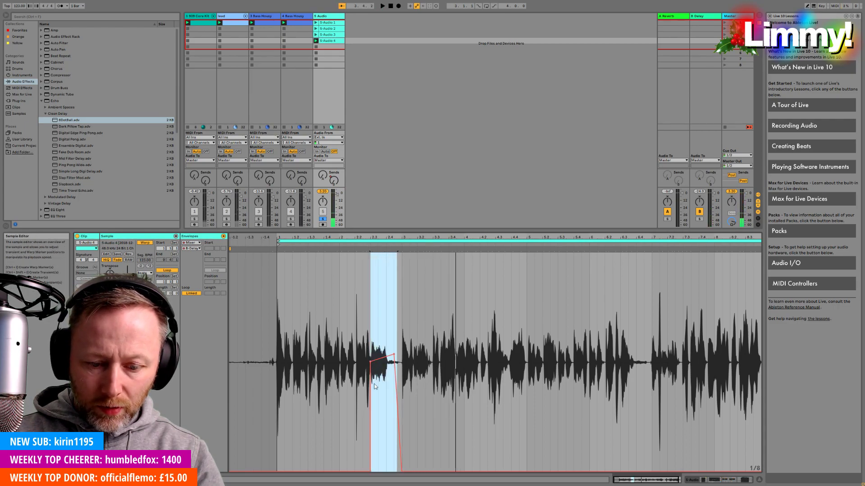
left_click(363, 447)
left_click_drag(370, 471, 355, 471)
left_click(392, 362)
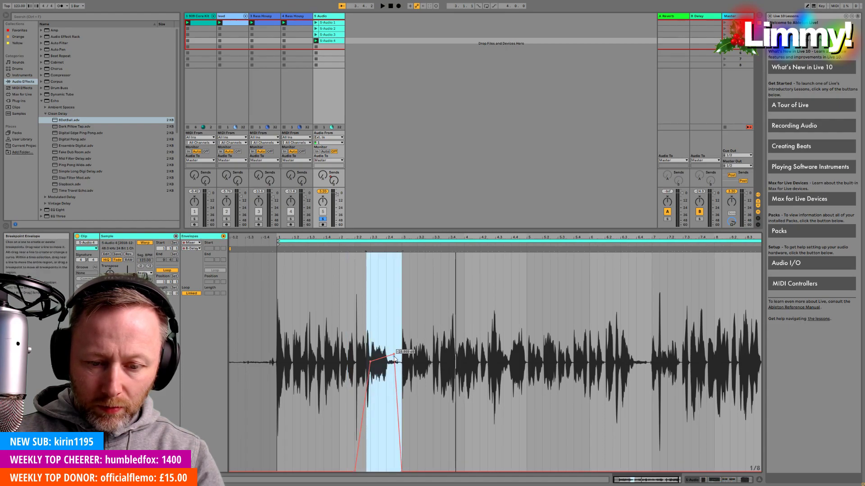
left_click_drag(387, 372, 387, 337)
left_click(401, 436)
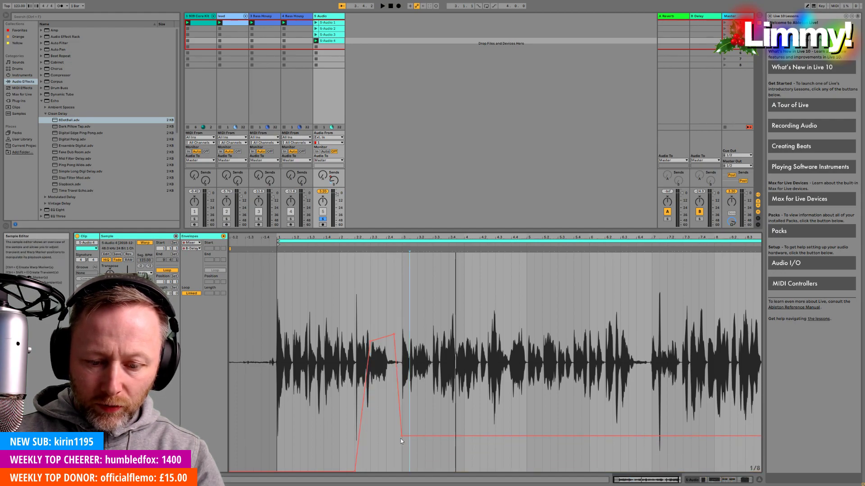
left_click_drag(401, 436, 409, 471)
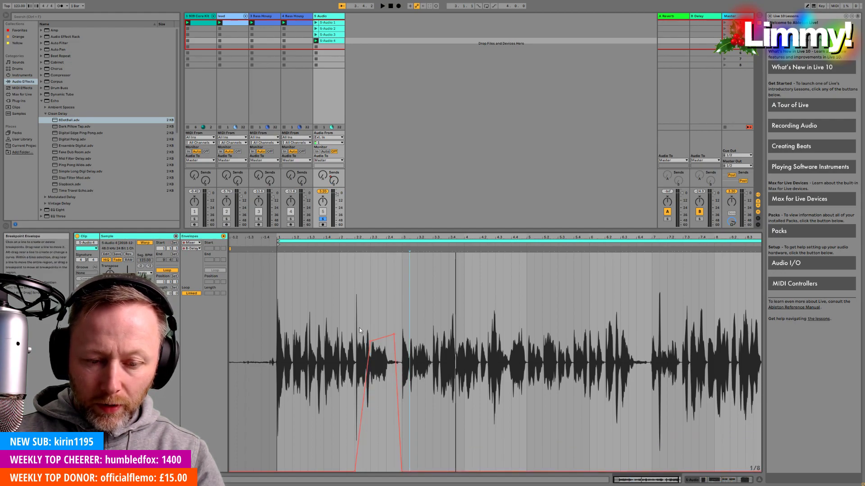
Add a matching Delay send rise over the second vocal gap, around 6.3 to 6.4, and play the passage.
left_click(339, 247)
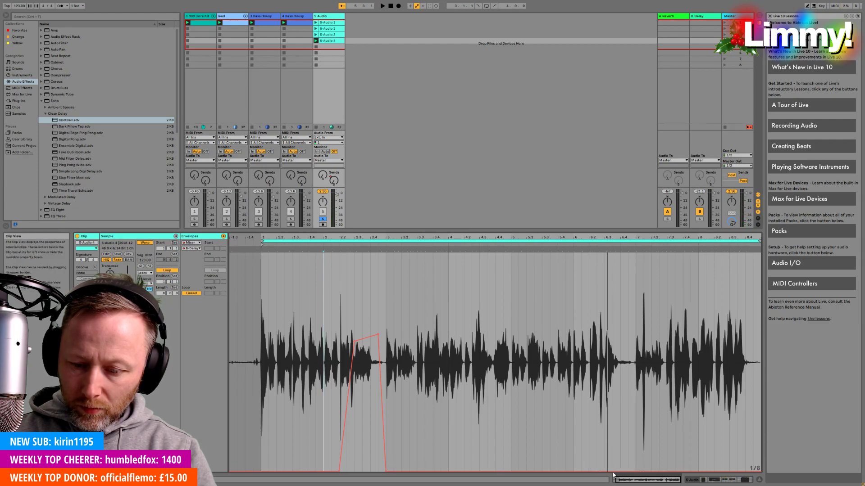
left_click_drag(610, 473, 637, 479)
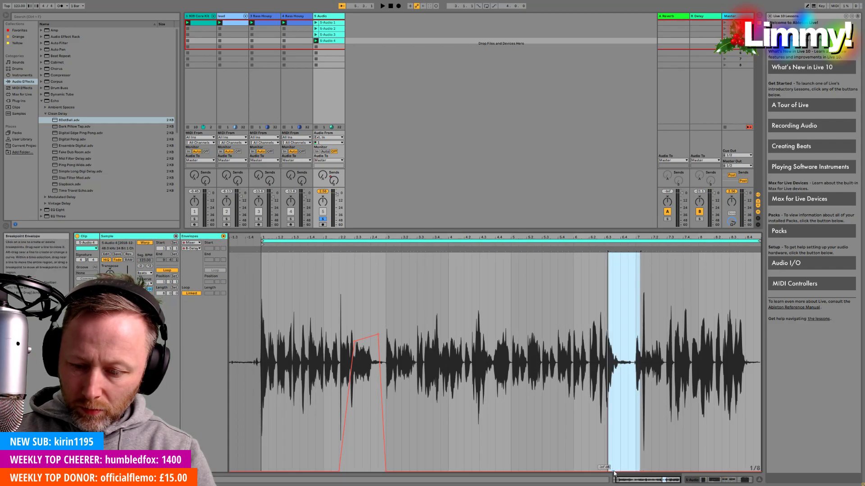
left_click_drag(613, 349, 628, 326)
left_click(603, 246)
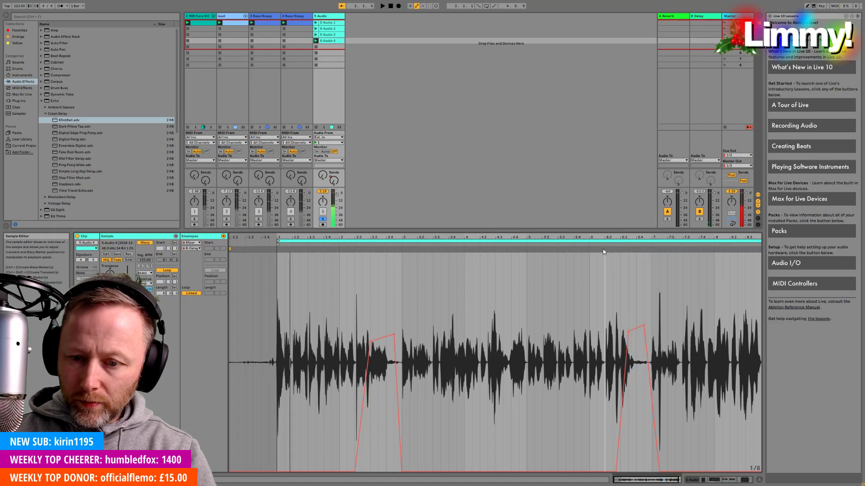
Move the upper starting breakpoint of the second Delay send rise slightly earlier, and replay that passage repeatedly.
mouse_move(611, 339)
left_click_drag(613, 333, 605, 331)
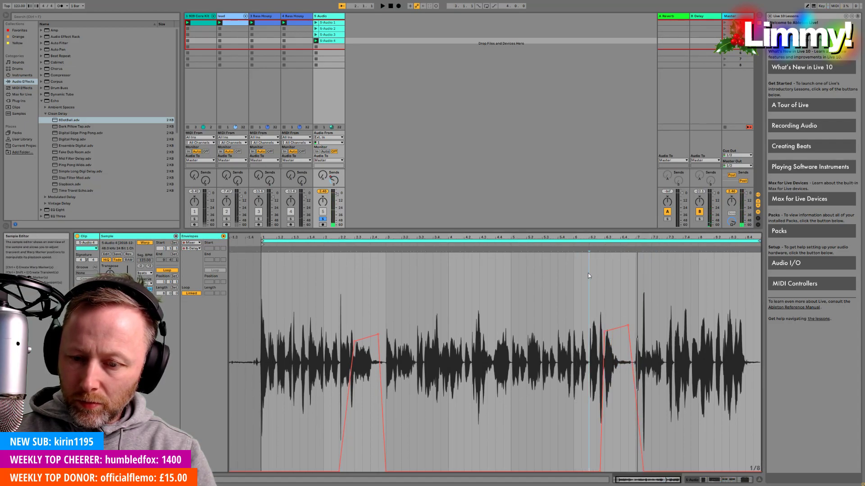
left_click(584, 246)
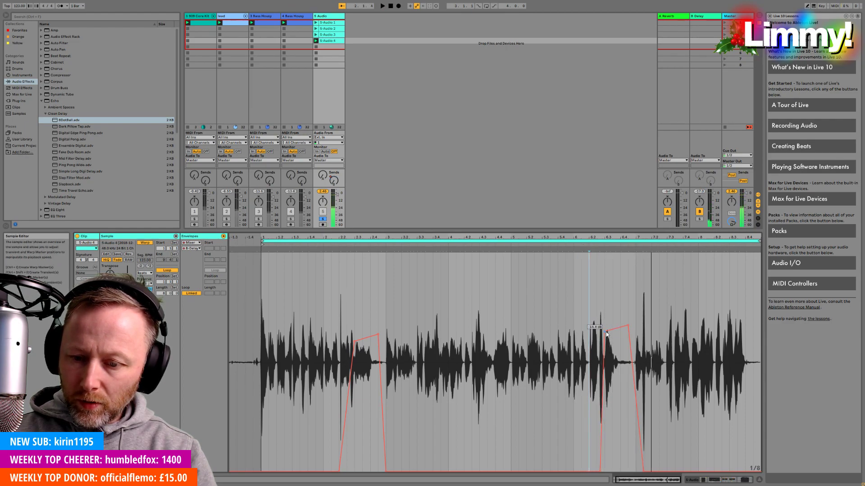
left_click(581, 246)
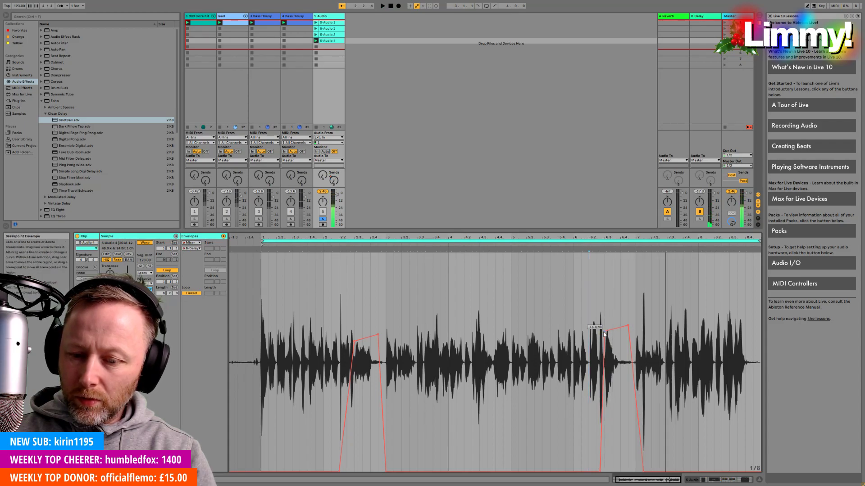
left_click(587, 246)
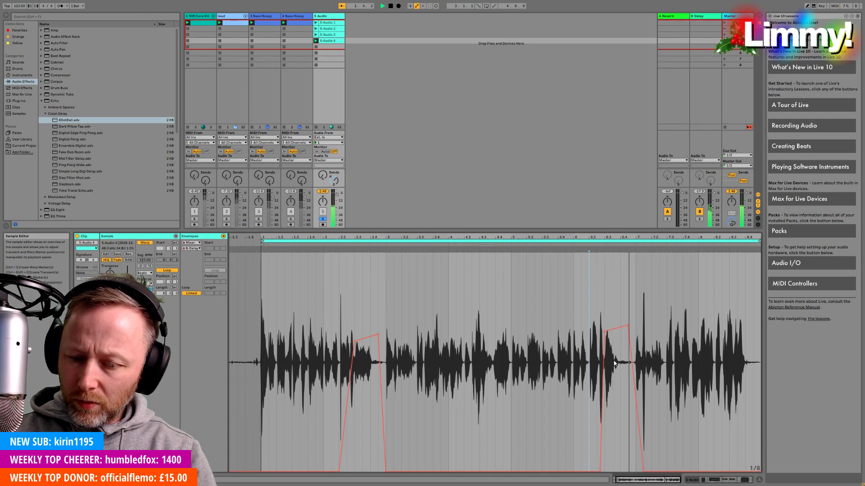
left_click(591, 246)
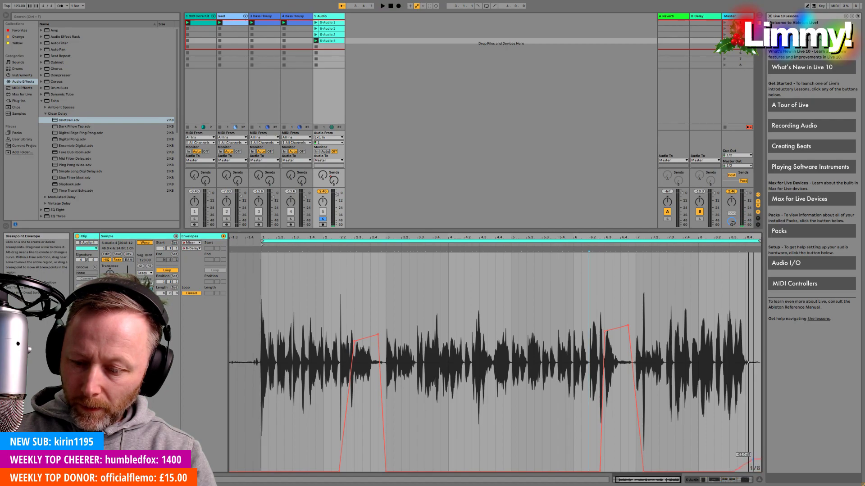
Raise the Delay send envelope at the clip's ending around 8.3, lower its plateau after listening, and start the plateau slightly earlier.
left_click_drag(737, 471, 737, 275)
key("space")
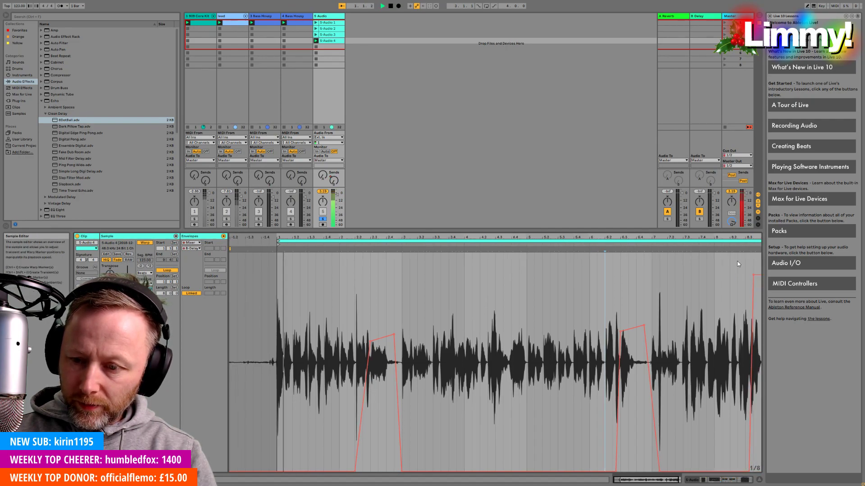
left_click(728, 243)
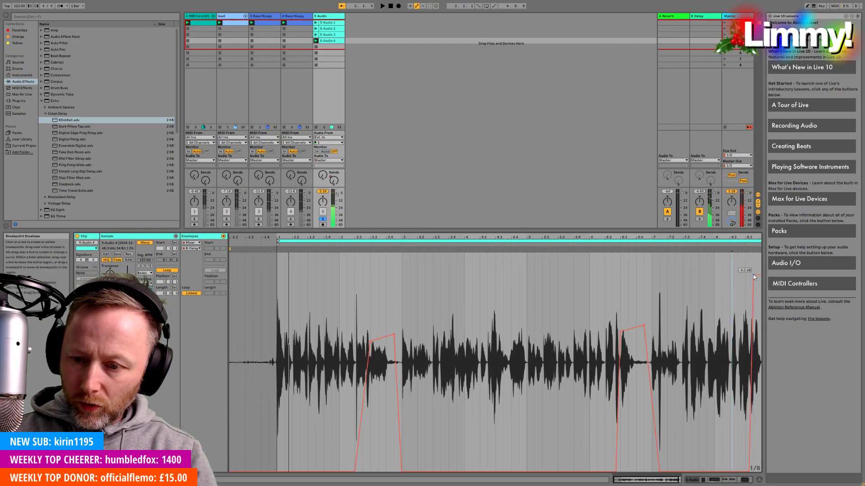
left_click(734, 247)
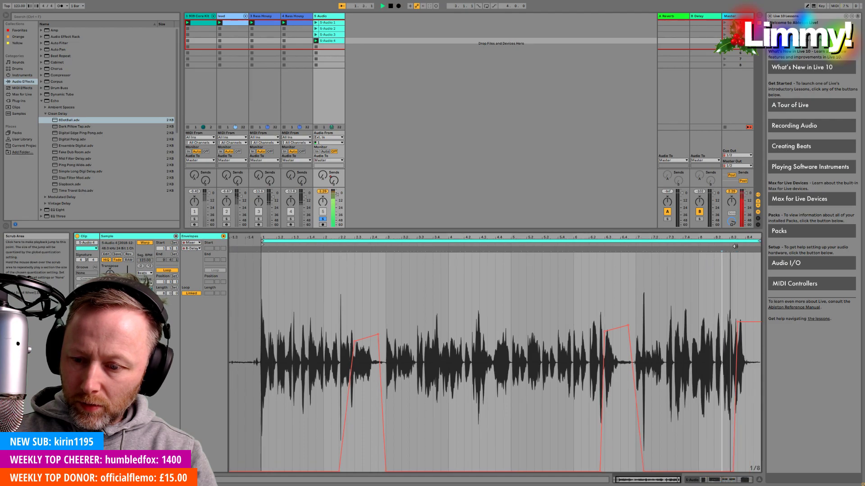
mouse_move(754, 324)
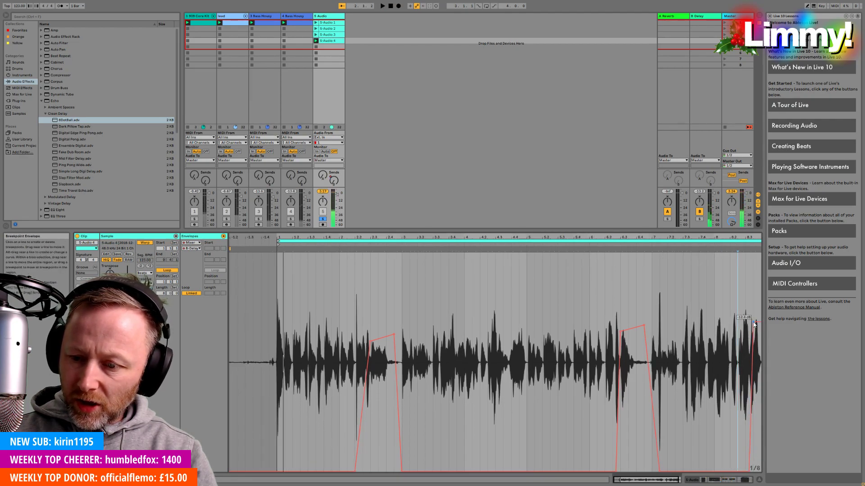
left_click_drag(754, 323, 748, 323)
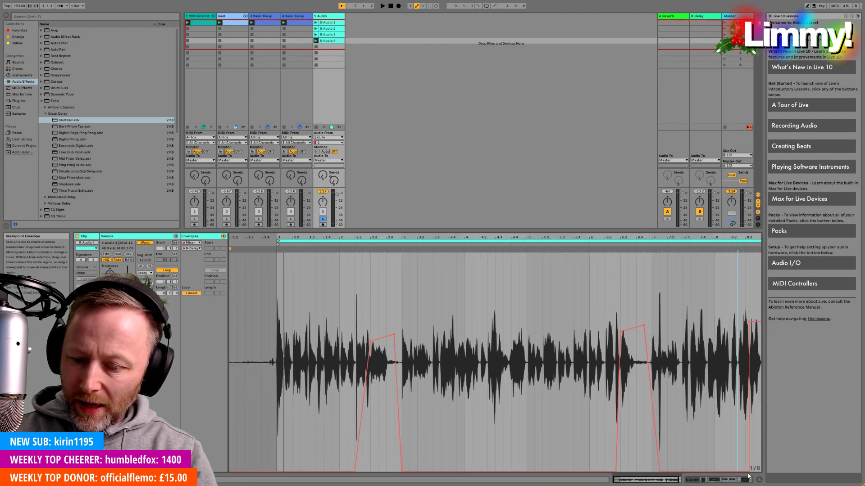
Move the base breakpoint of the final Delay send rise earlier for a gentler ramp, and replay the clip's ending.
left_click(729, 246)
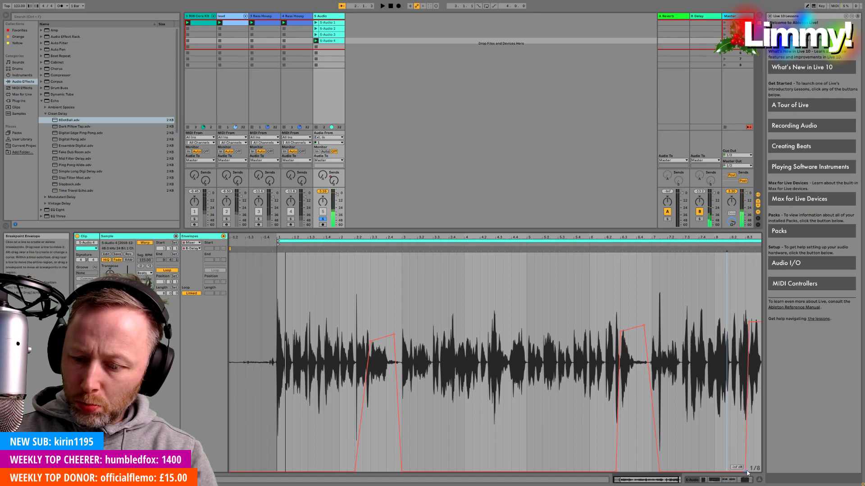
left_click_drag(745, 471, 737, 472)
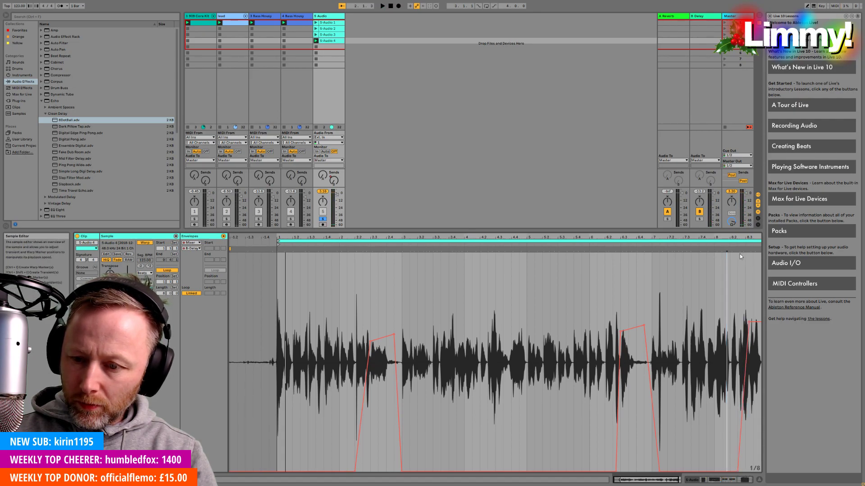
left_click(724, 249)
left_click(721, 244)
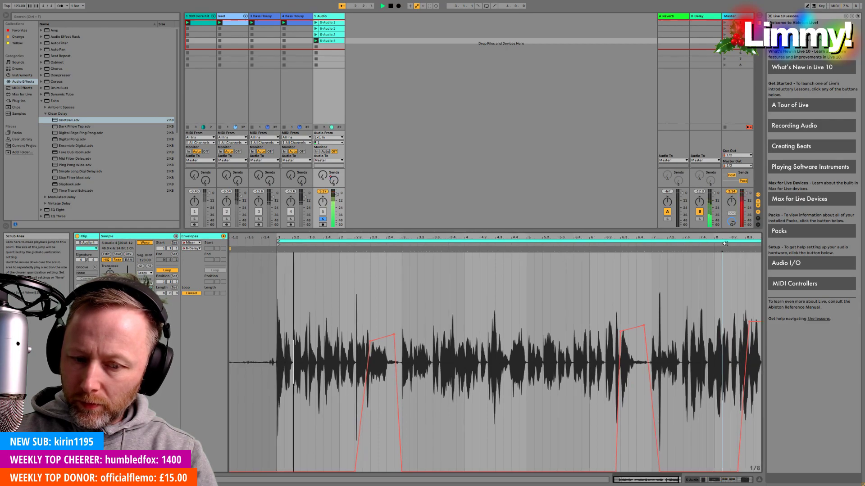
key("space")
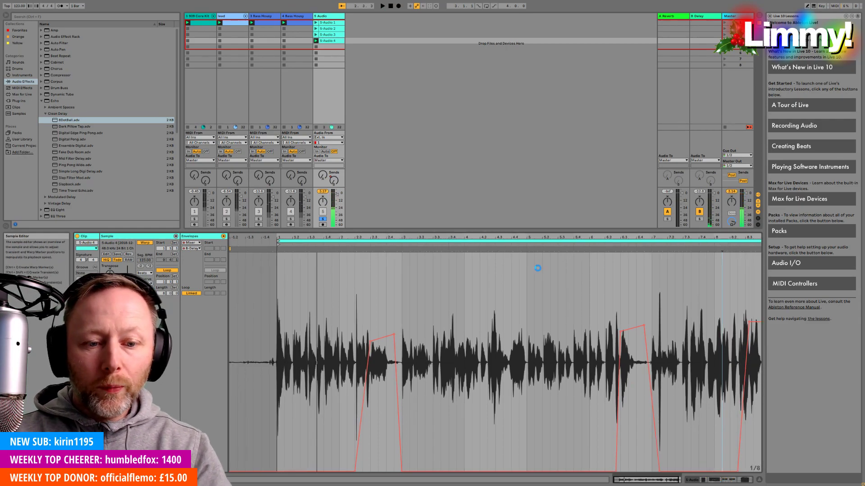
Take the Audio track off solo and play the full mix to hear the vocal with its delay echoes.
key("space")
left_click(323, 220)
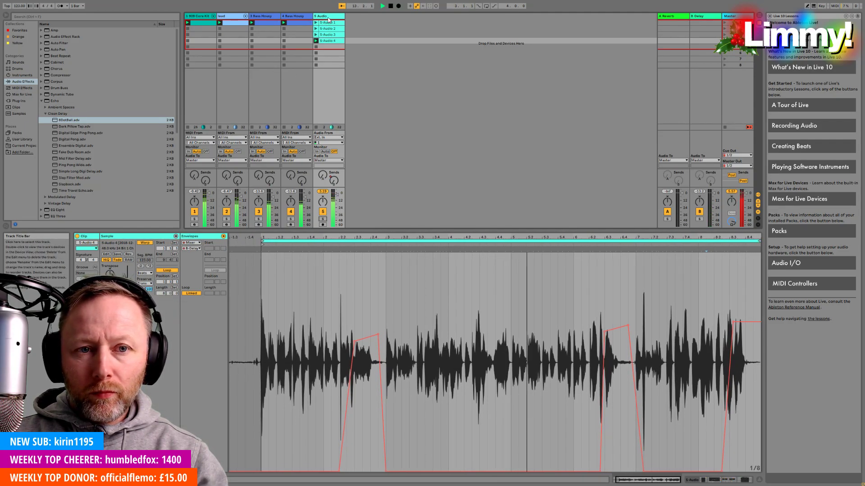
left_click(311, 51)
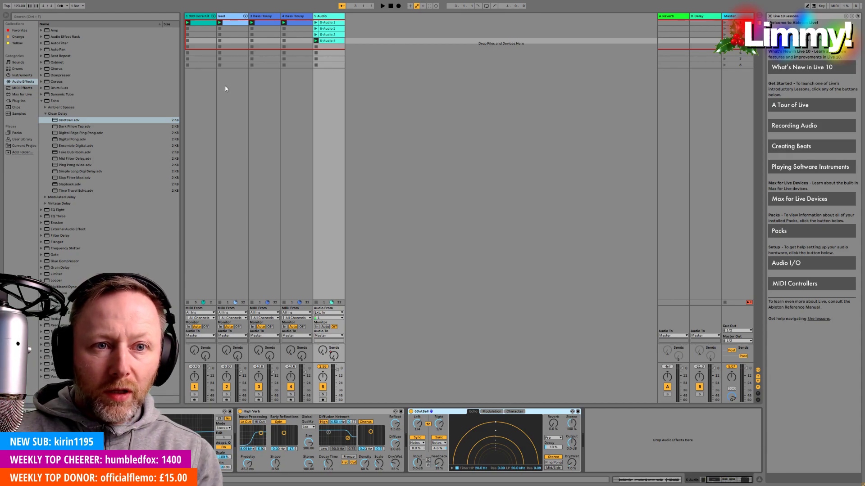
Add an EQ Eight at the end of the lead track's device chain.
left_click(230, 17)
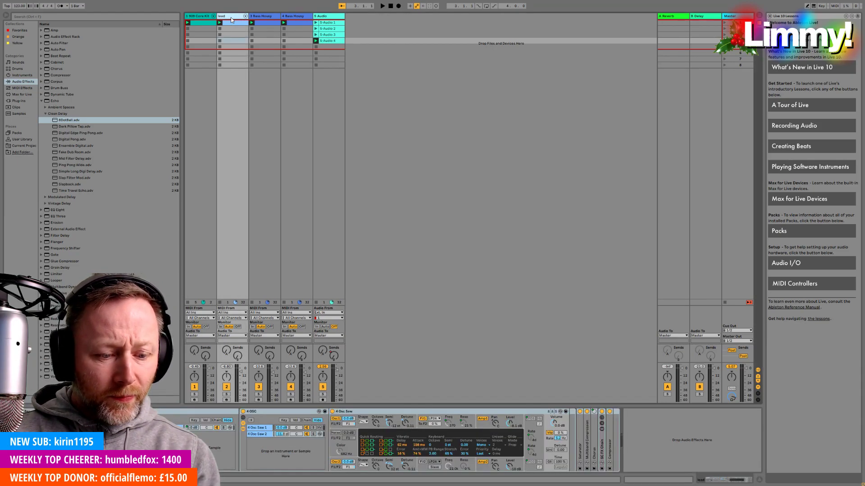
left_click(46, 18)
type("aa")
left_click(74, 37)
left_click_drag(74, 36, 640, 426)
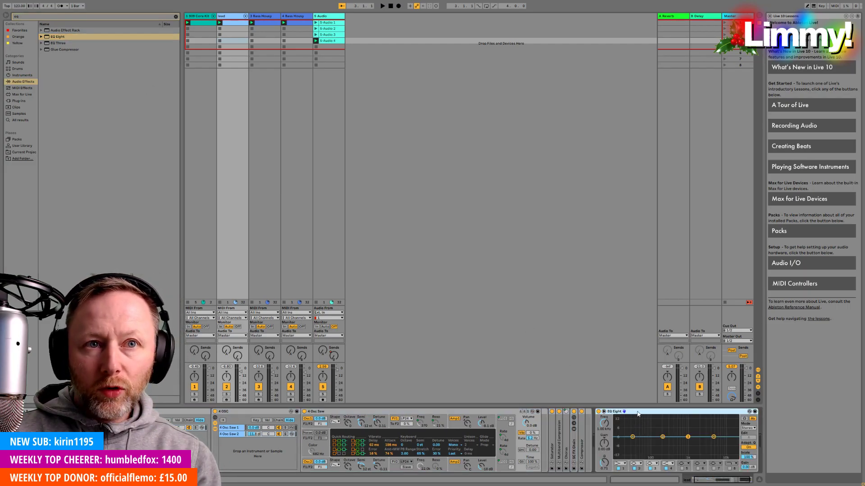
Solo the lead track, turn EQ Eight's first band into a low cut, and raise its frequency while listening.
key("space")
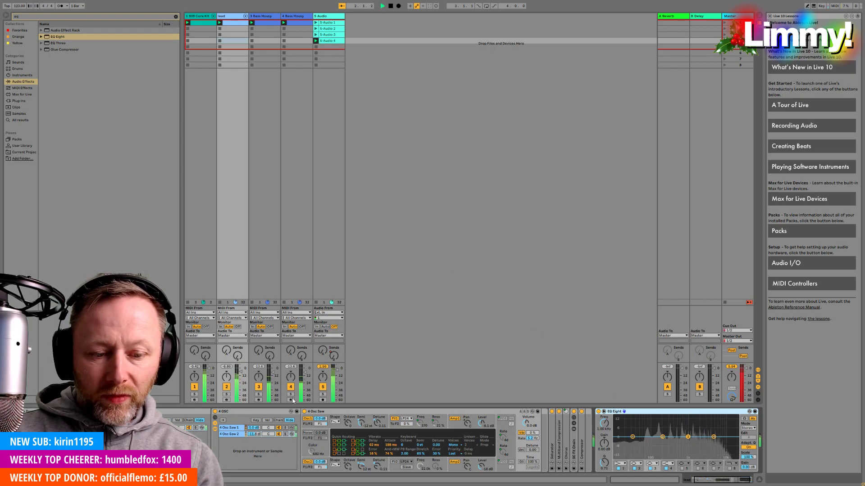
left_click(227, 394)
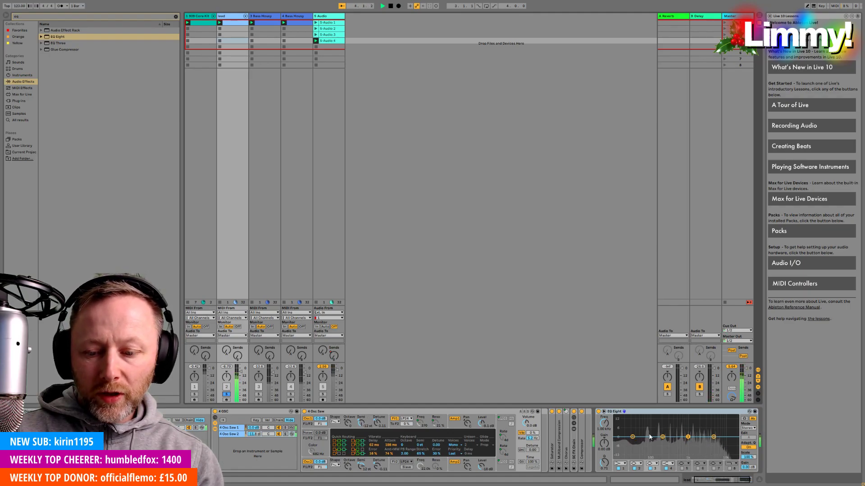
left_click(632, 437)
left_click(622, 464)
left_click(624, 448)
left_click_drag(605, 425, 606, 426)
key("space")
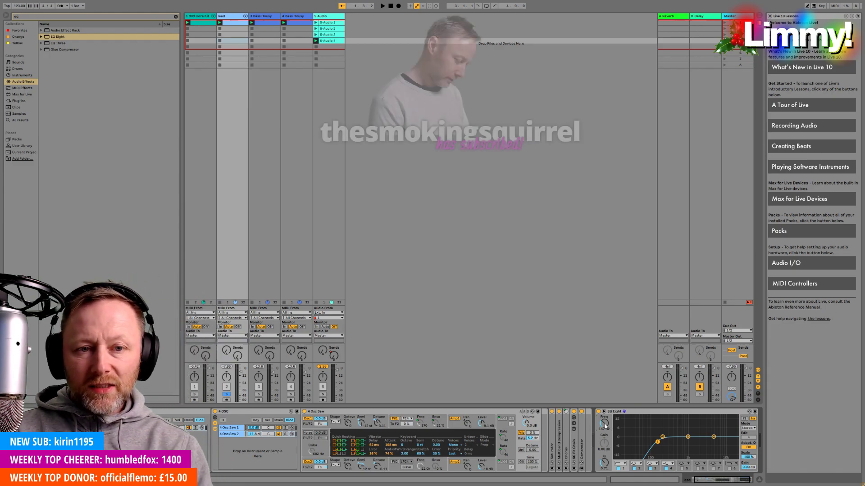
key("space")
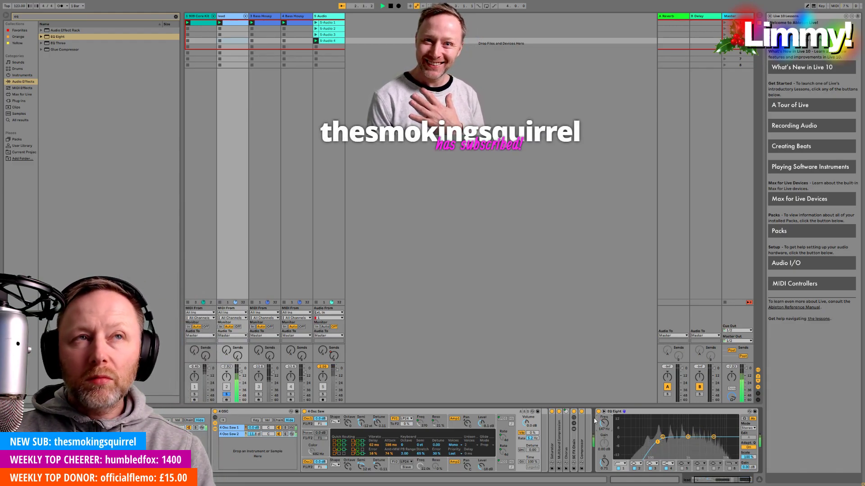
key("space")
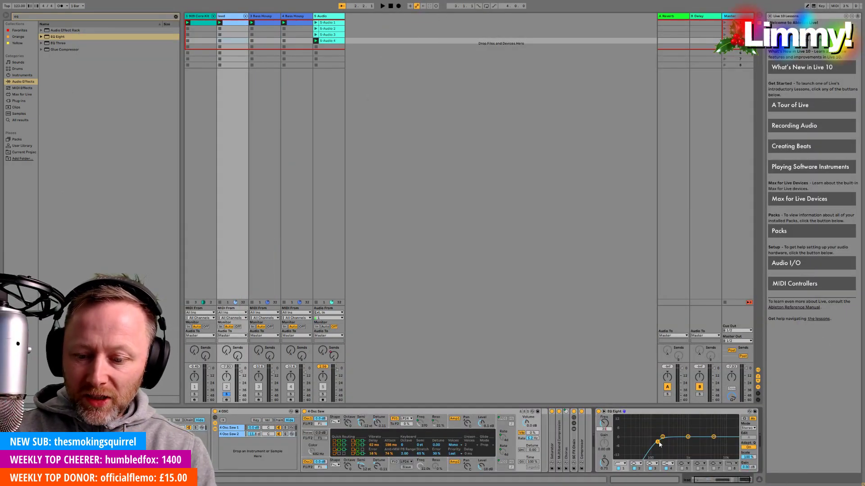
Lower the lead's low cut to its minimum, sweep it up to about 188 Hz during playback, and take the lead off solo.
scroll(622, 466, "down", 3)
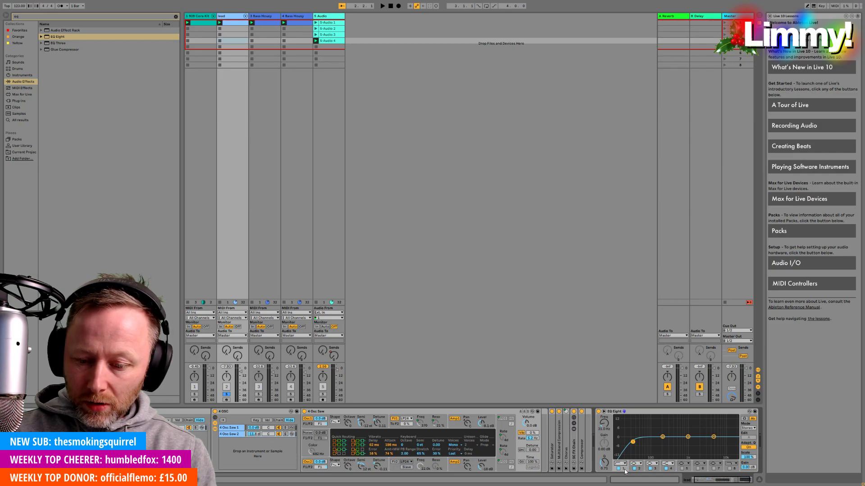
scroll(619, 449, "down", 3)
key("space")
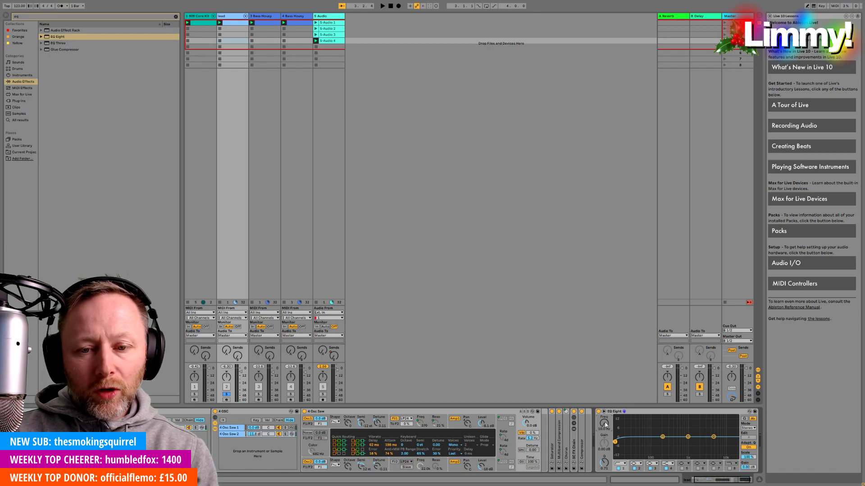
key("space")
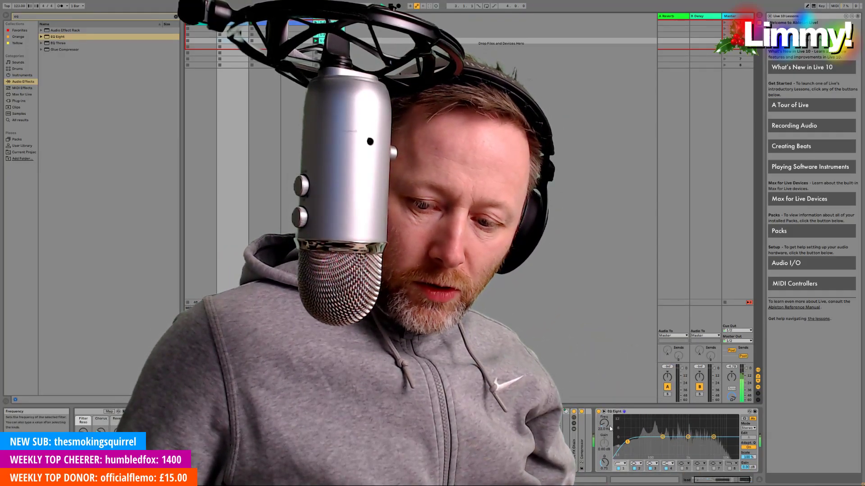
left_click_drag(609, 428, 610, 408)
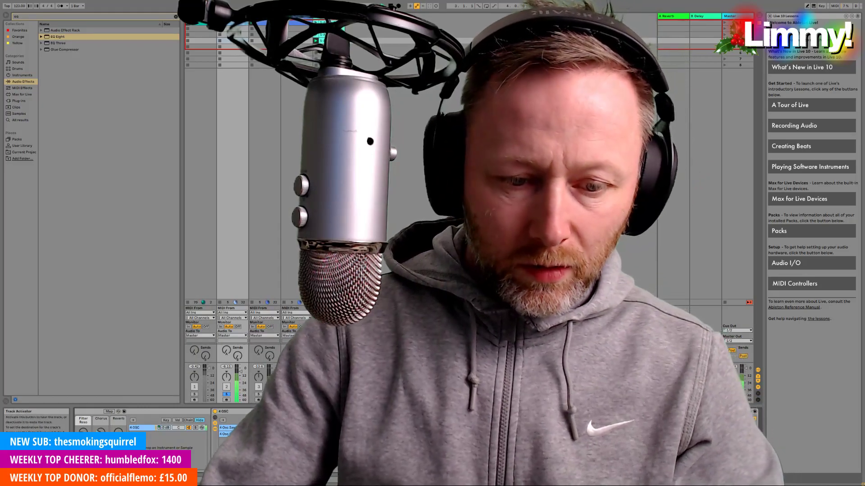
left_click(226, 394)
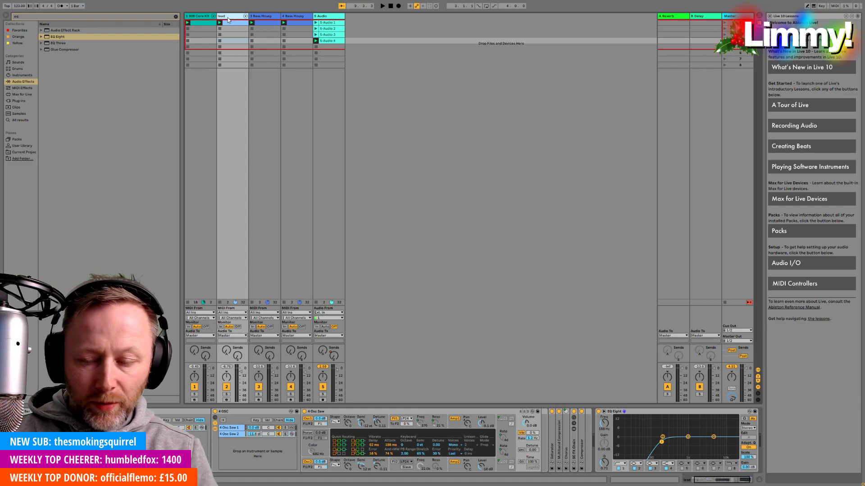
Search the audio effects for "comp" and add a Compressor after EQ Eight on the lead track.
left_click(329, 18)
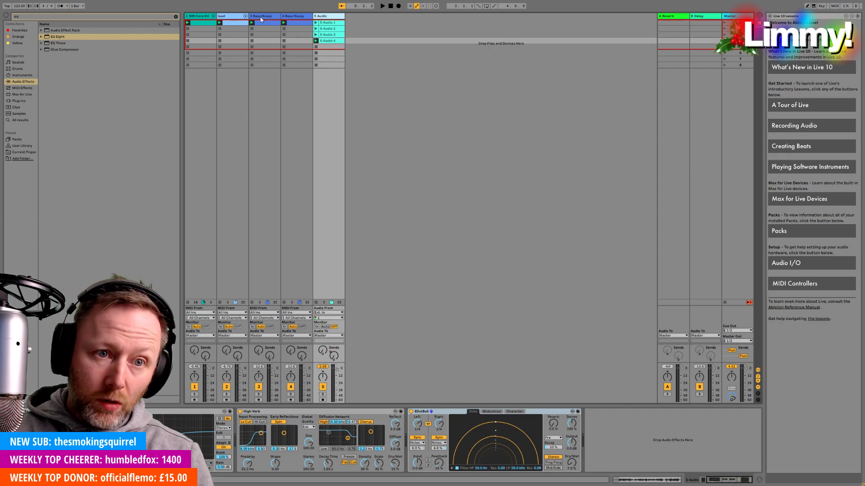
left_click(235, 18)
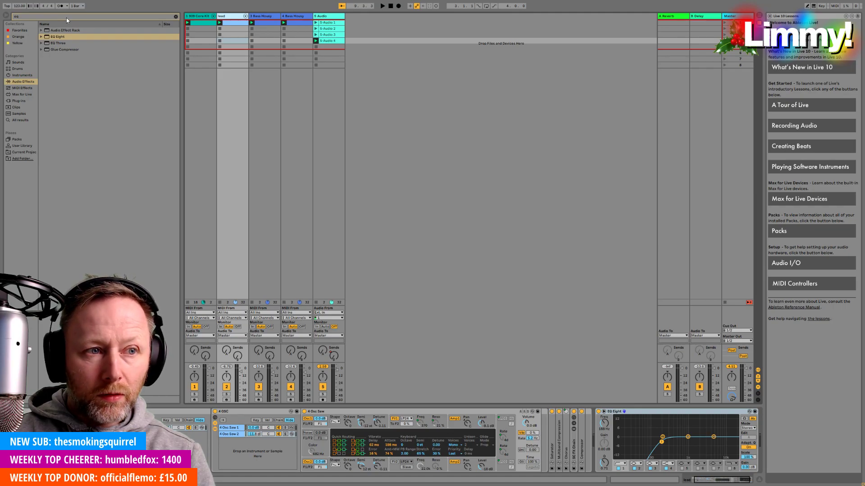
key("BackSpace")
key("BackSpace")
type("comp")
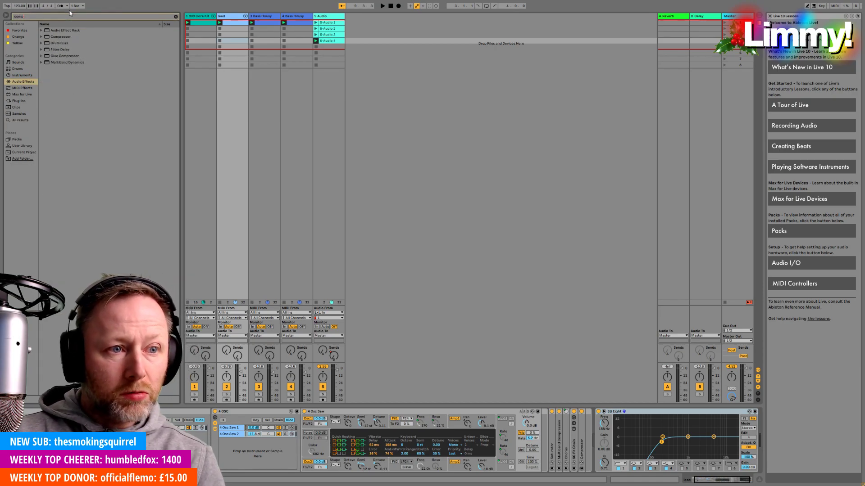
left_click(61, 37)
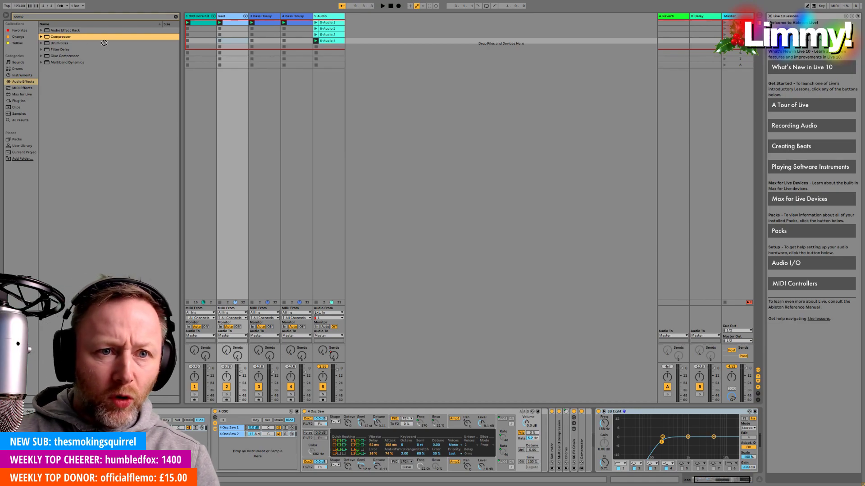
left_click(257, 18)
left_click(286, 18)
left_click(278, 17)
left_click(229, 18)
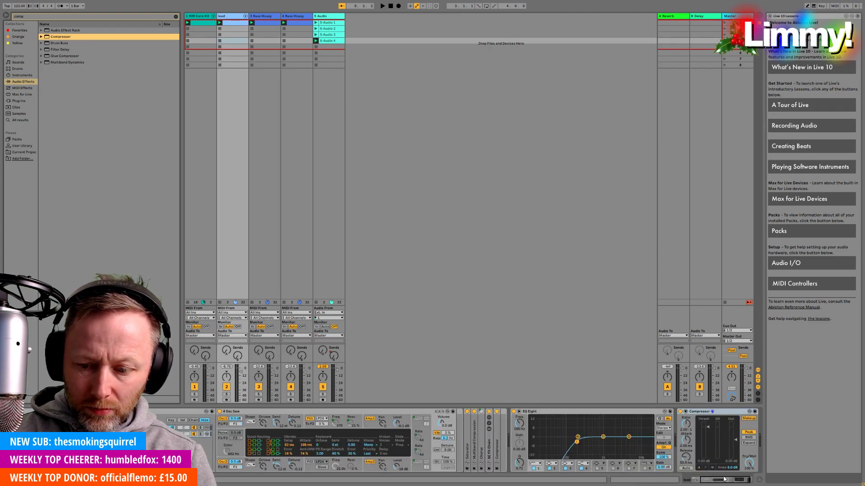
Adjust the ratio of the lead's Compressor, expand its sidechain section, and enable Sidechain.
left_click_drag(686, 428, 686, 414)
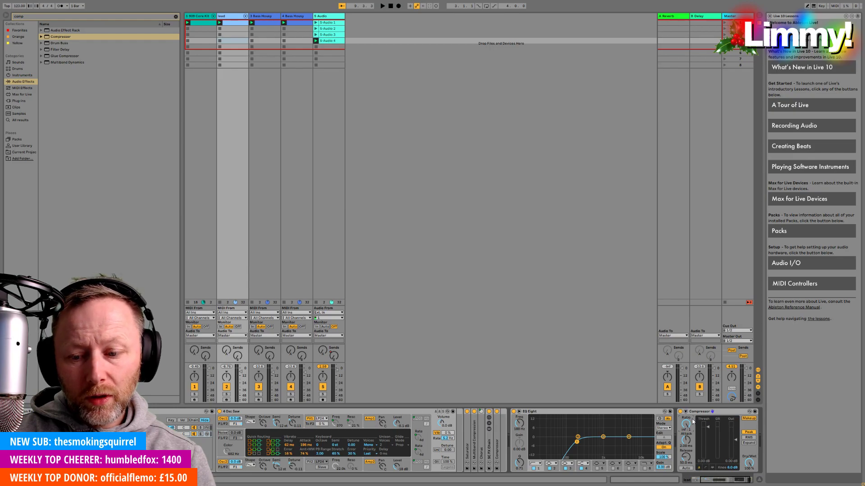
key("space")
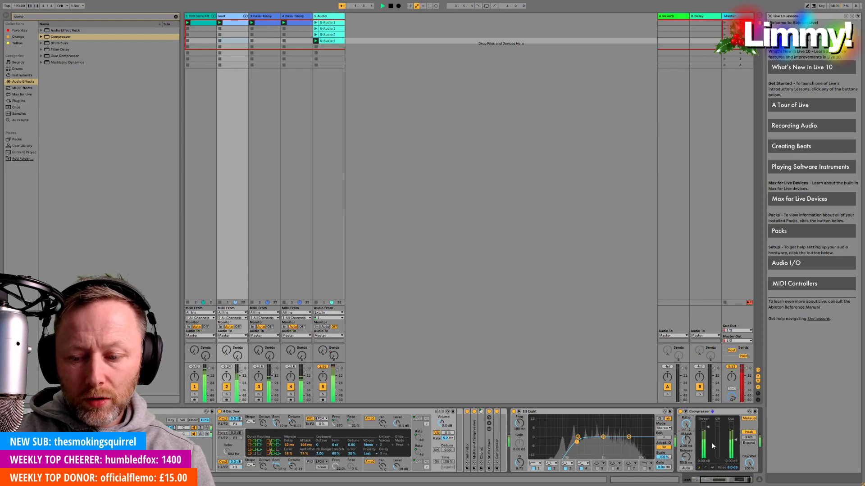
left_click(686, 412)
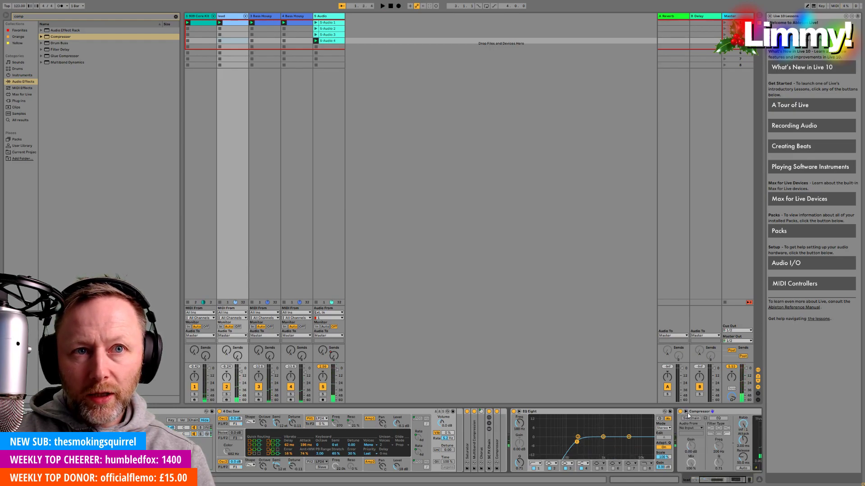
left_click(688, 460)
left_click(600, 419)
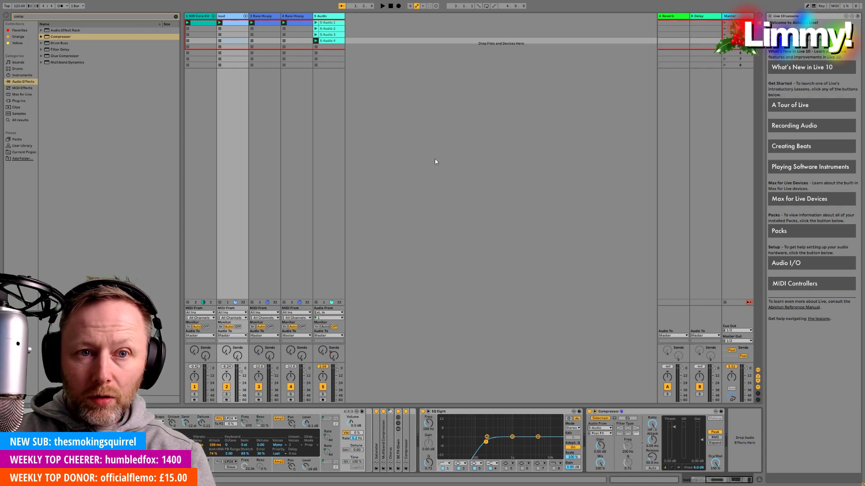
Rename the Audio track as voice.
left_click(325, 17)
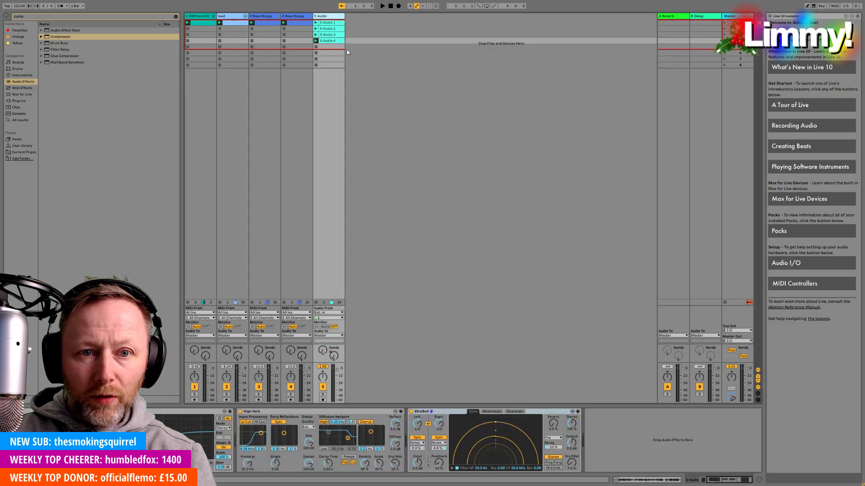
key("ctrl+r")
type("voice")
key("Return")
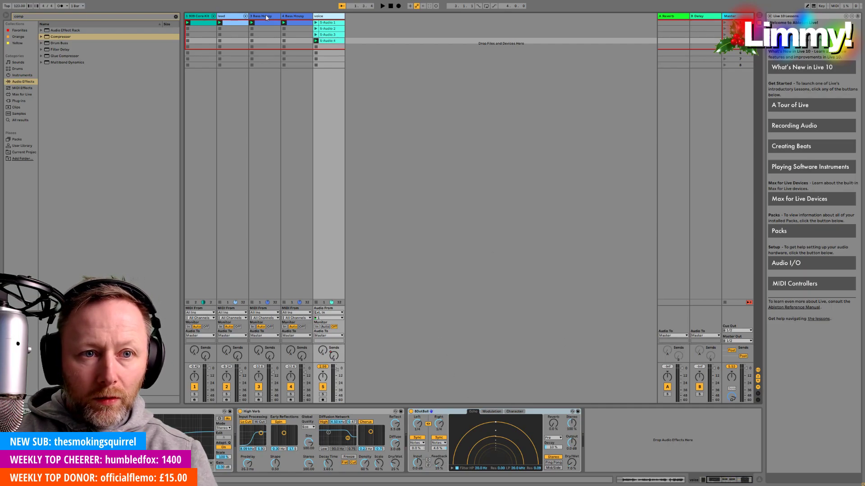
Set the sidechain source of the lead's Compressor to voice, and lower its threshold while playing the mix.
left_click(231, 17)
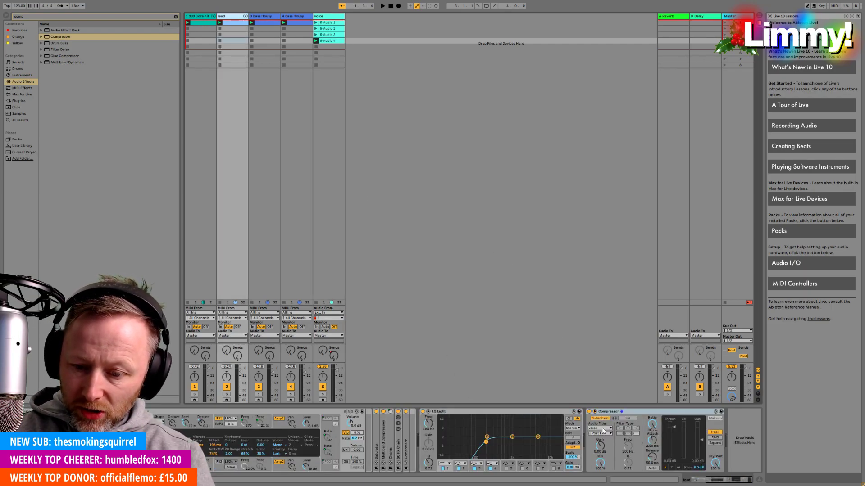
key("space")
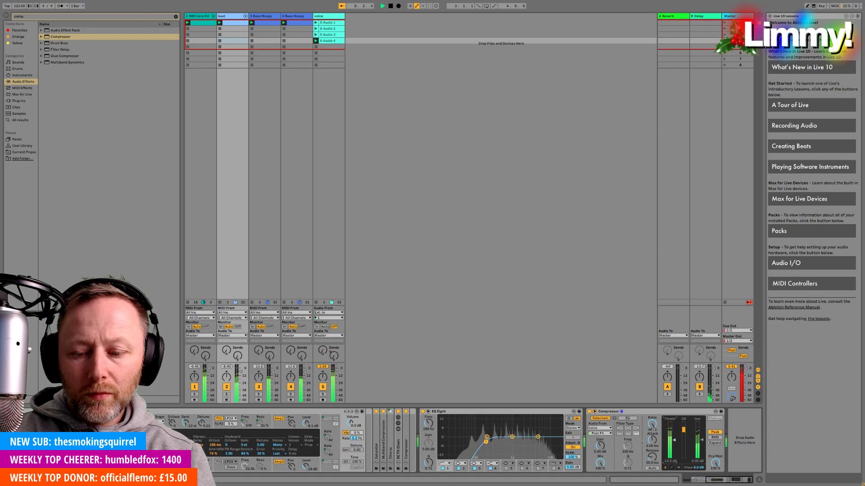
key("space")
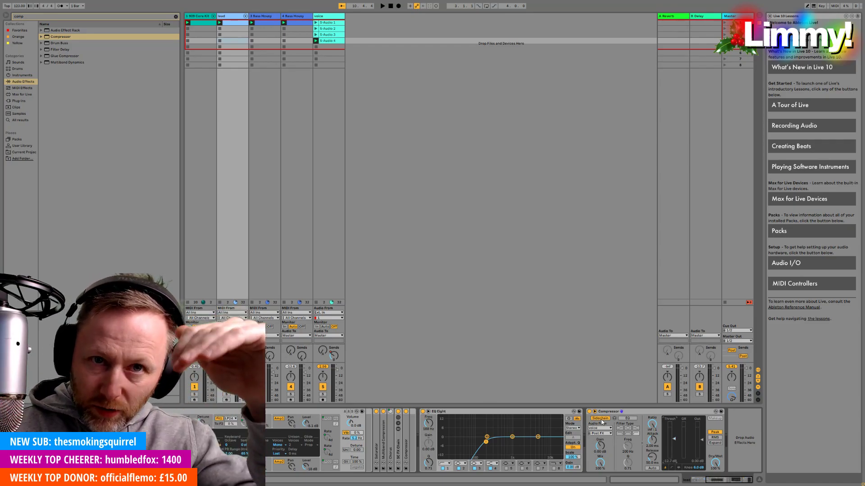
Dip EQ Eight's third band slightly just above 1 kHz on the lead, and fine-tune the Compressor threshold to about -12 dB during playback.
key("space")
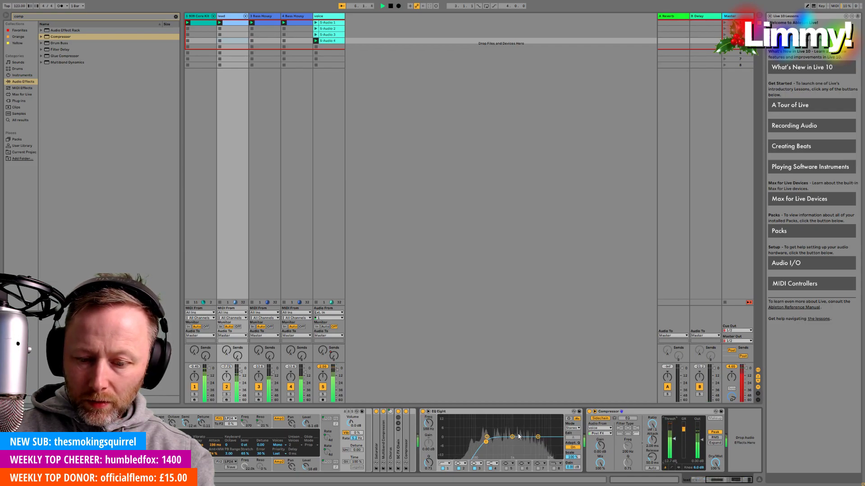
left_click_drag(511, 440, 514, 440)
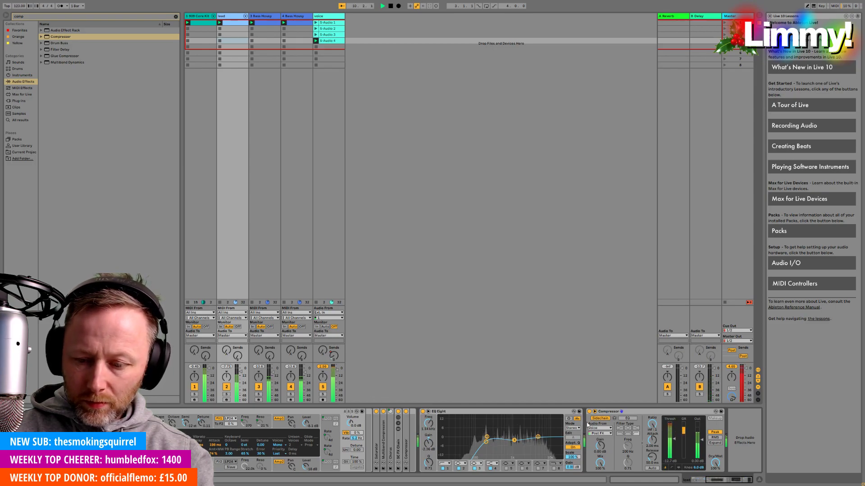
left_click_drag(667, 441, 668, 441)
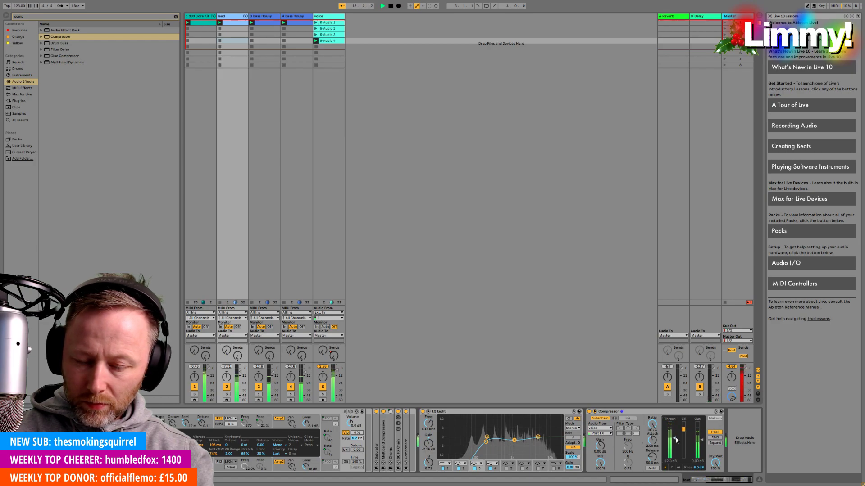
Mute and unmute the voice track to compare the mix, and stop the voice clip.
left_click(323, 387)
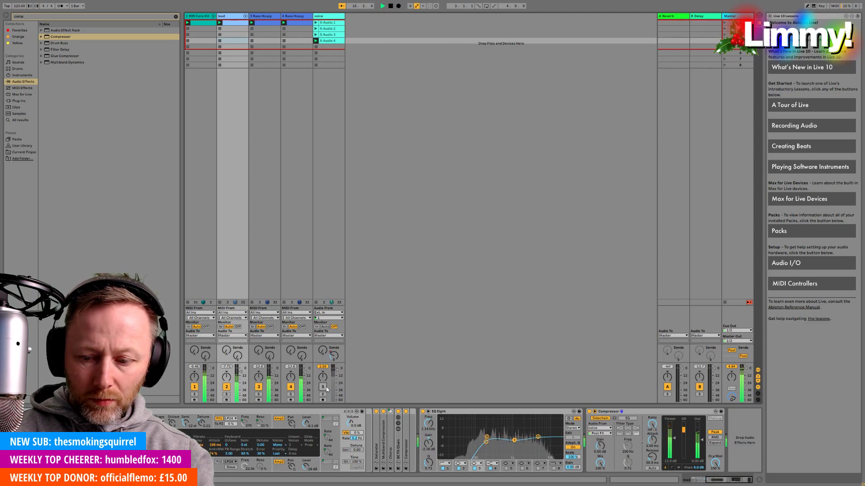
left_click(322, 387)
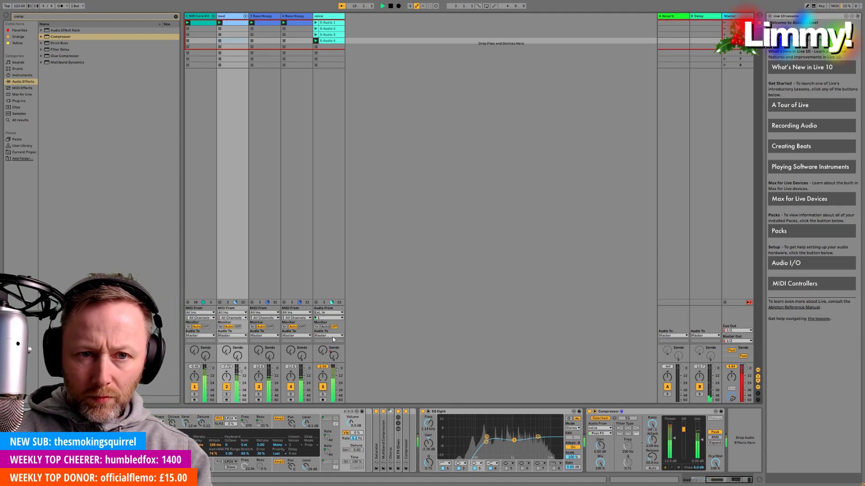
left_click(316, 47)
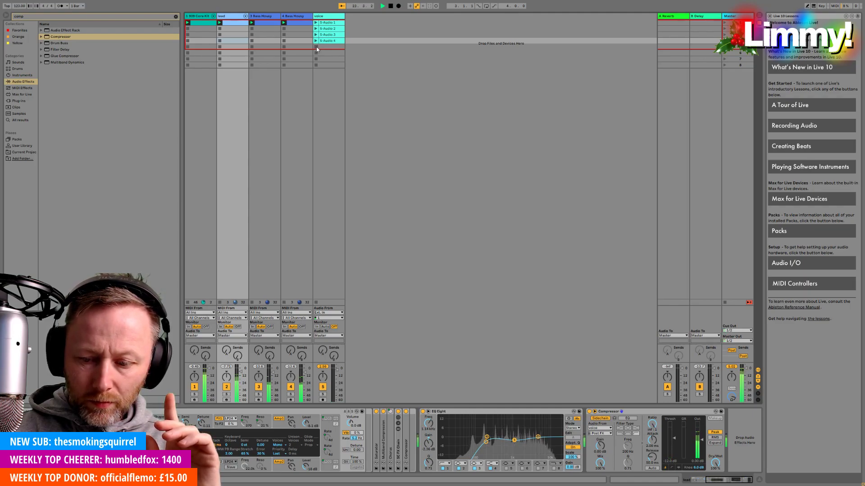
Add another Compressor to the lead between EQ Eight and the sidechained Compressor, with a higher ratio and a lower threshold.
key("ctrl+f")
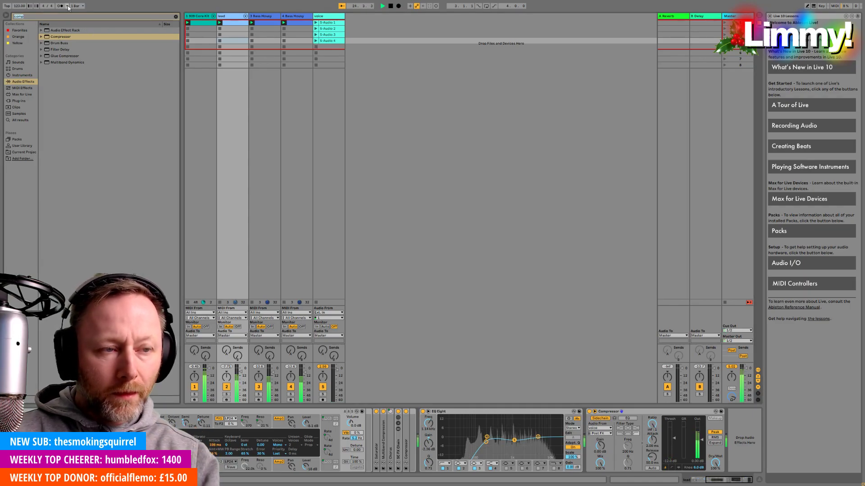
left_click(56, 37)
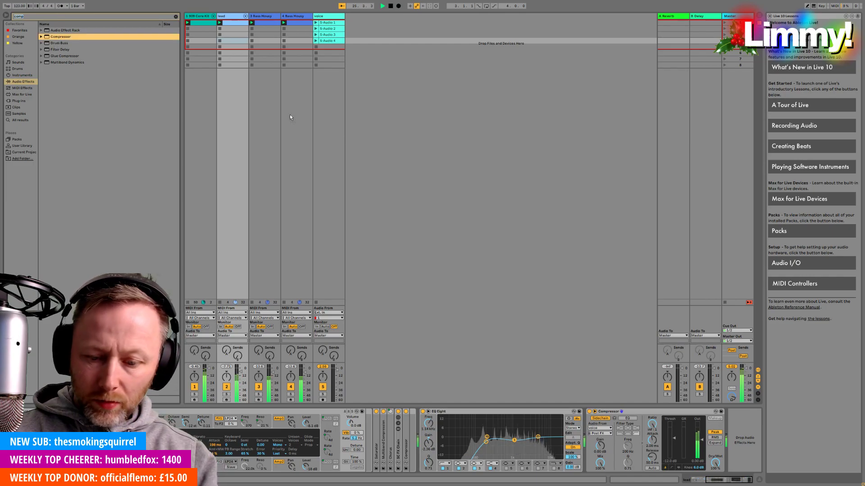
left_click_drag(652, 407, 736, 438)
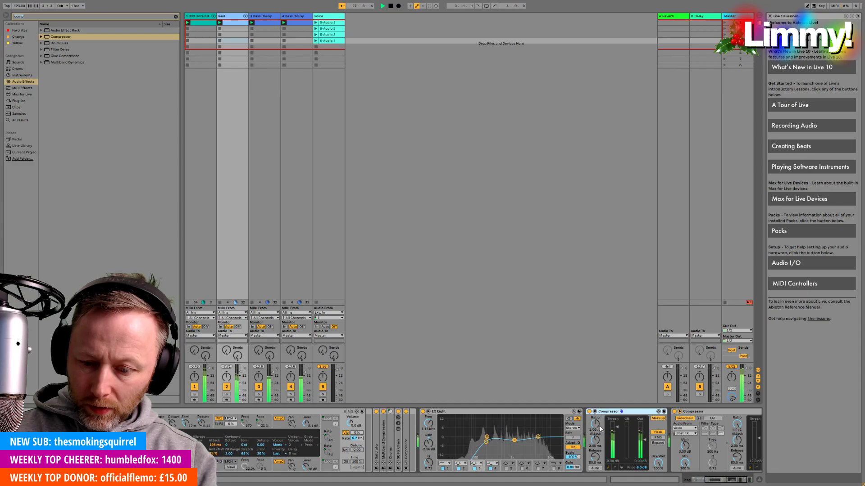
left_click_drag(596, 425, 598, 398)
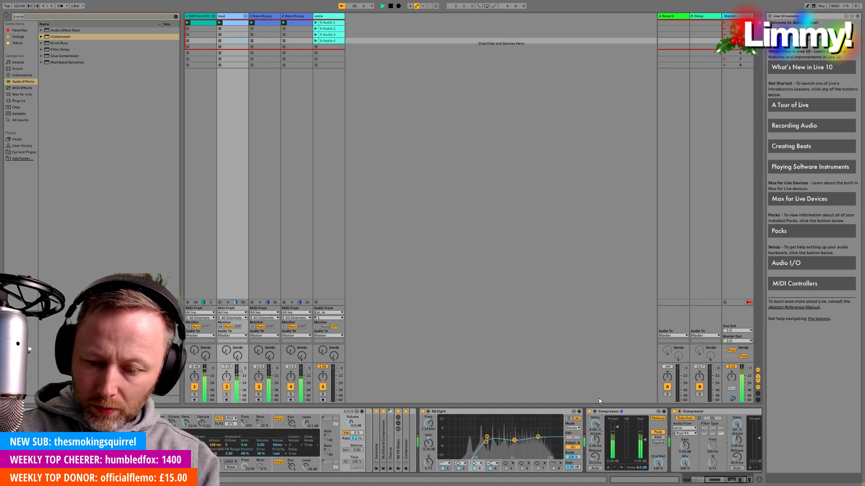
left_click_drag(616, 432, 616, 437)
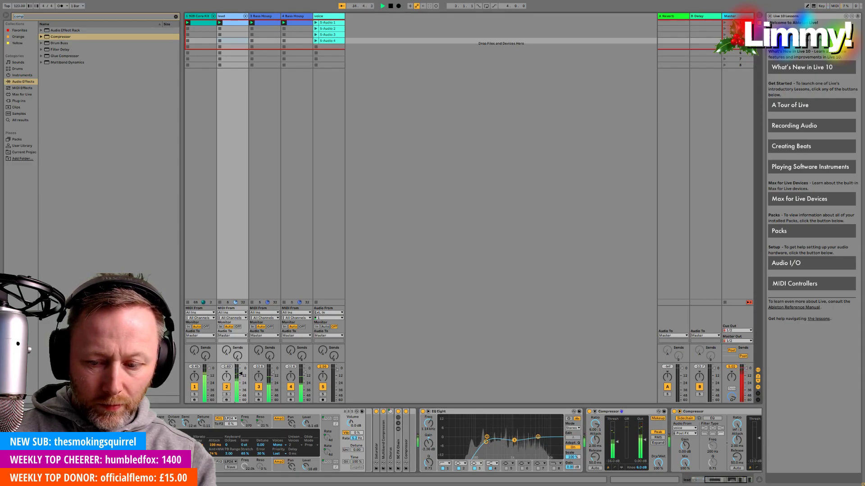
Show the Master track's devices, and unfold and refold the 909 Core Kit track to examine its individual drum channels.
left_click(712, 481)
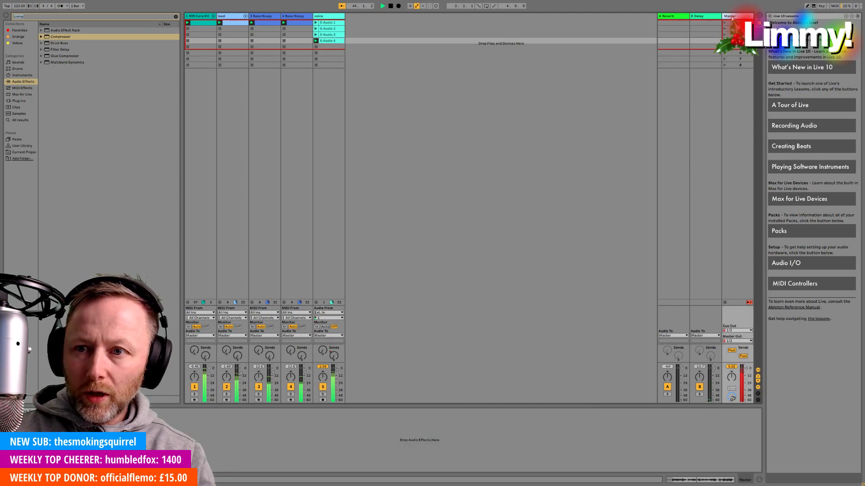
key("shift+Tab")
key("ctrl+alt+l")
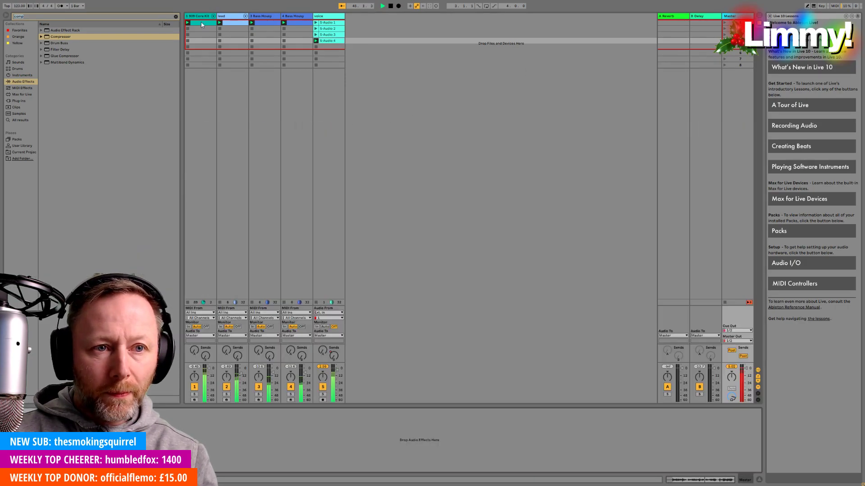
double_click(197, 17)
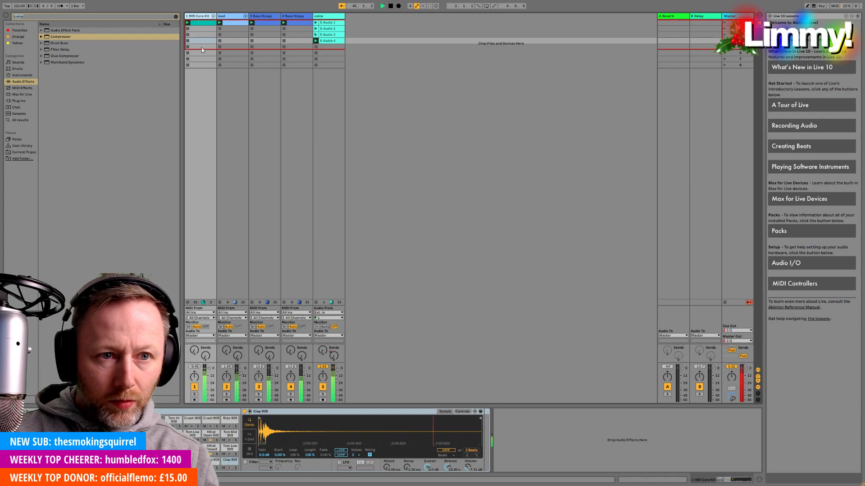
left_click(213, 17)
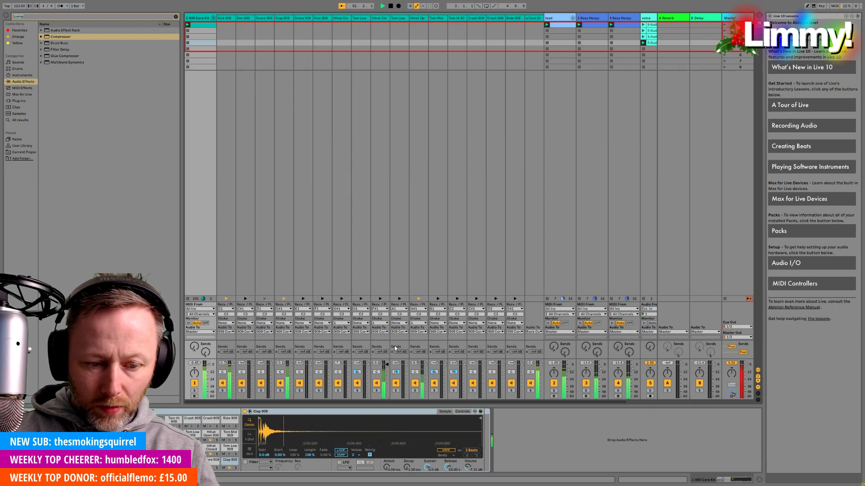
left_click(213, 19)
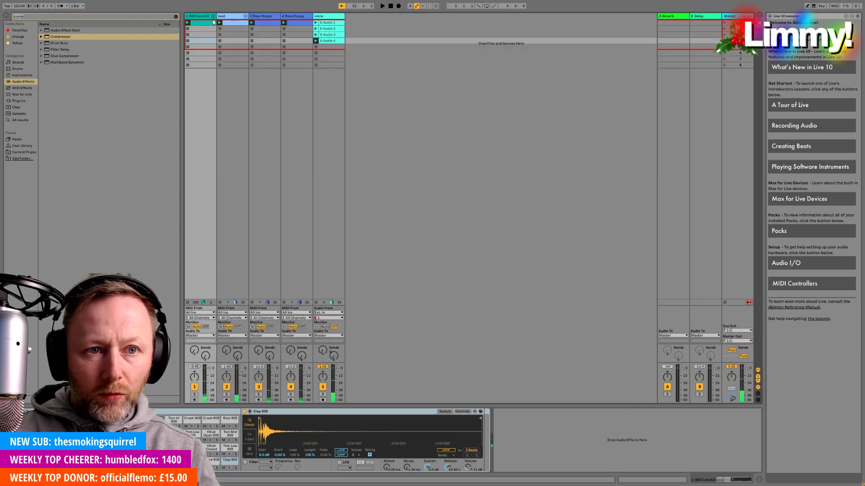
Duplicate the 909 Core Kit track and rename the original track as kick.
left_click(35, 18)
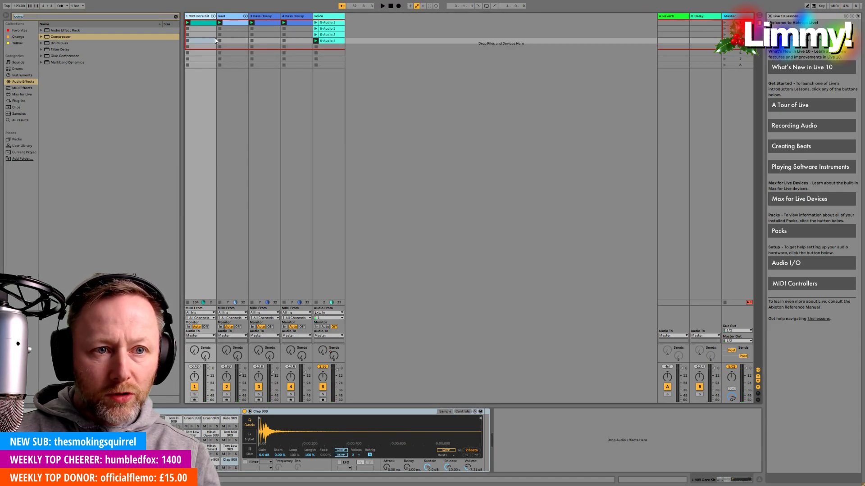
key("ctrl+d")
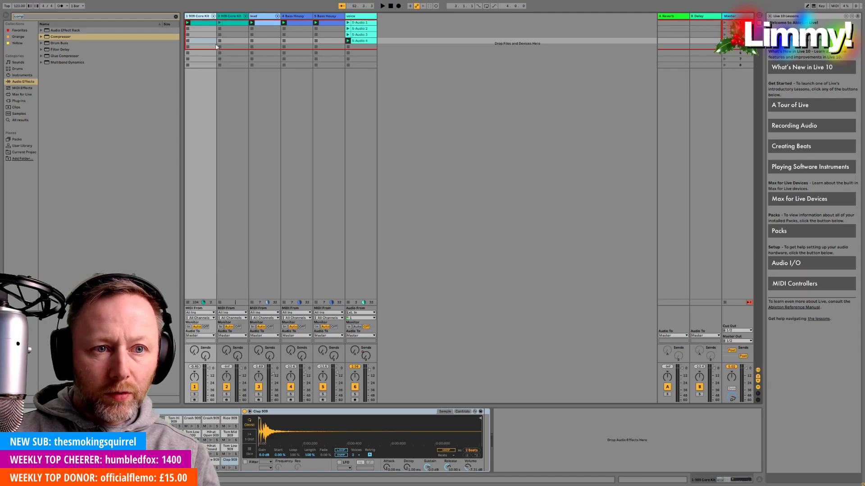
type("kick")
key("Return")
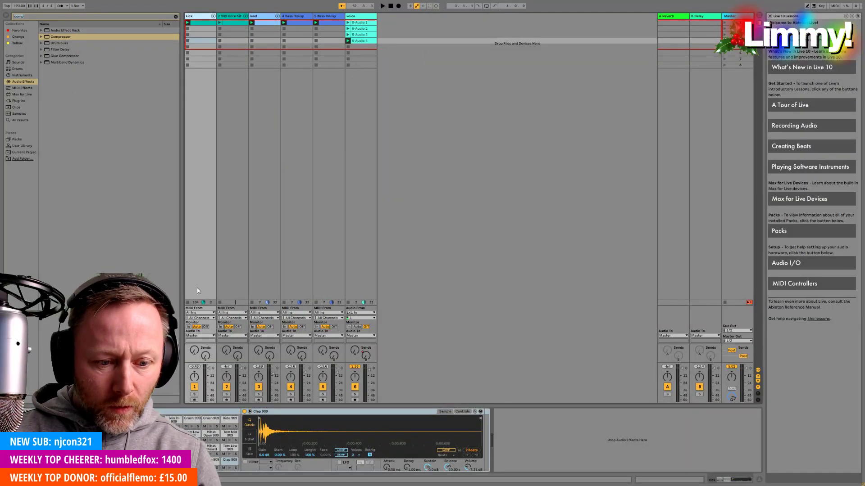
Delete the hi-hat and clap notes from the kick track's clip, keeping only its Kick 909 notes.
key("space")
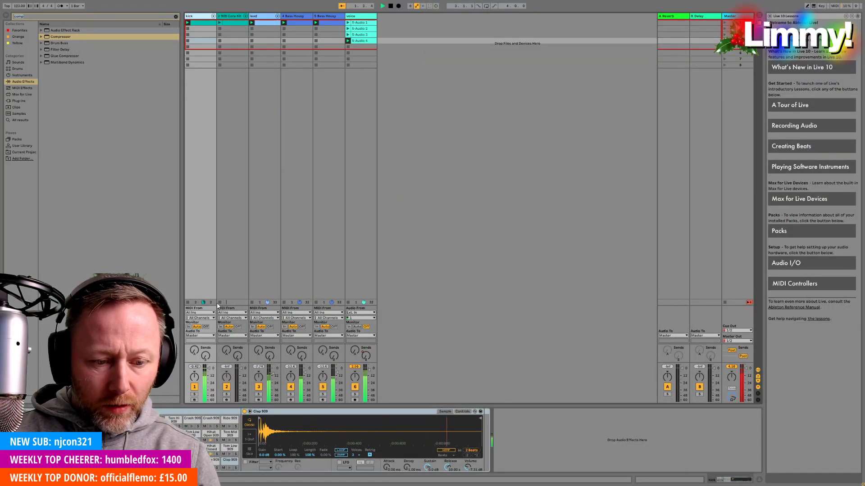
left_click(235, 209)
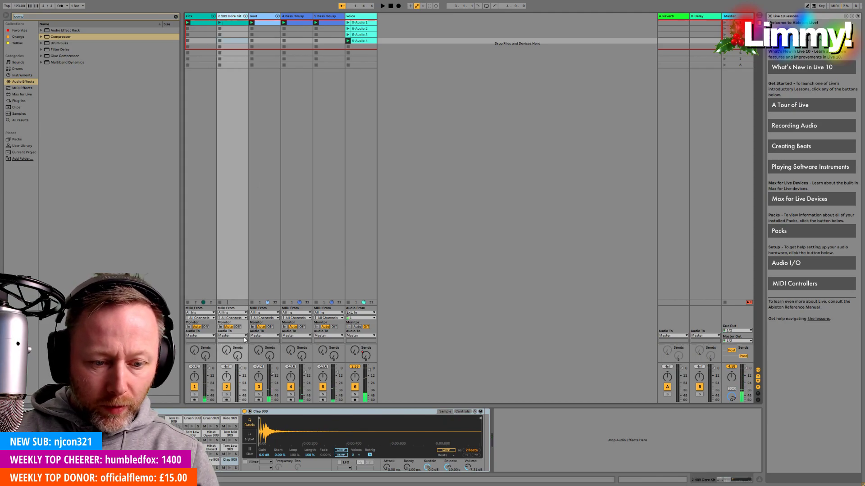
left_click(199, 23)
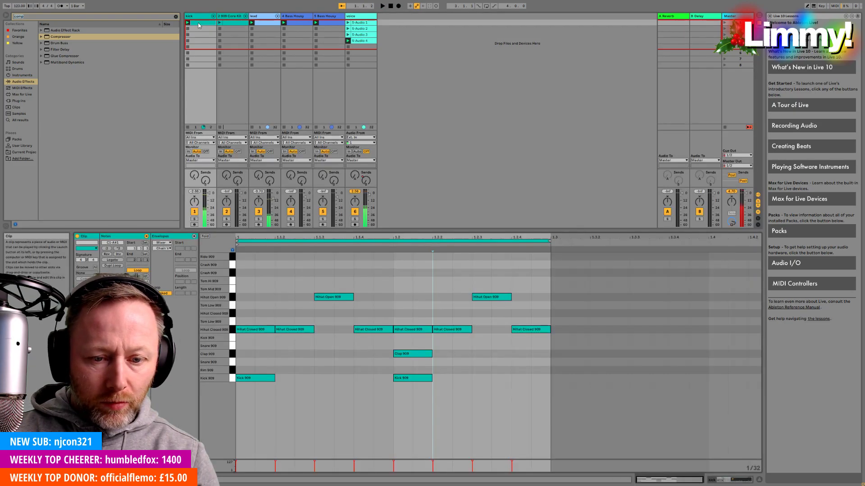
left_click_drag(270, 273, 548, 362)
key("Delete")
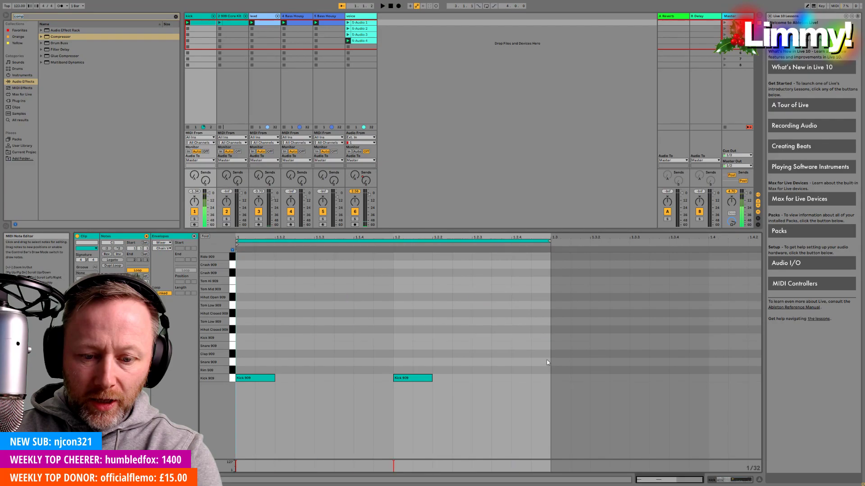
Delete the Kick 909 notes from the clip on the duplicated 909 Core Kit track.
left_click(230, 23)
left_click_drag(473, 410, 243, 353)
key("Delete")
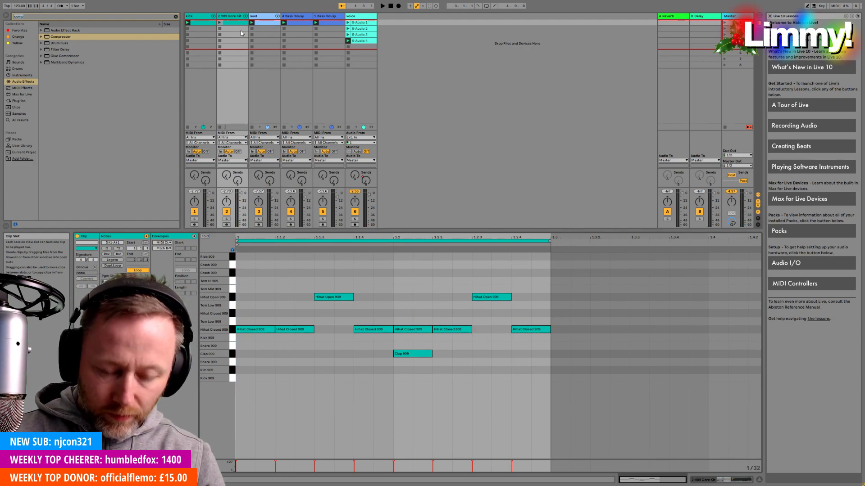
Delete the first three clips on the voice track and move the remaining 5-Audio 4 clip into the first slot.
left_click(360, 34)
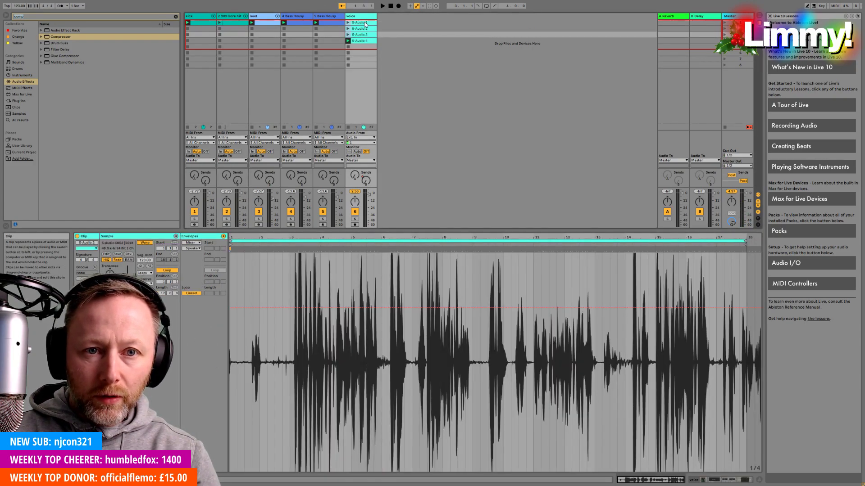
left_click(364, 23, "shift")
key("Delete")
left_click(360, 41)
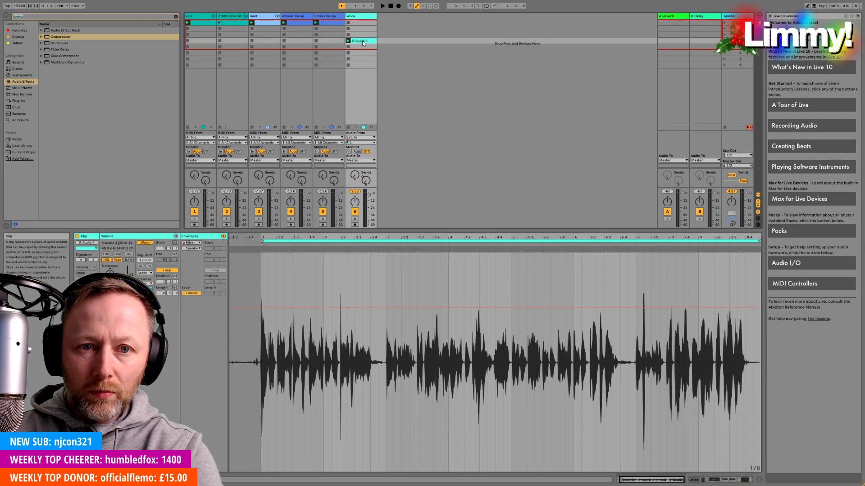
left_click_drag(360, 32, 362, 23)
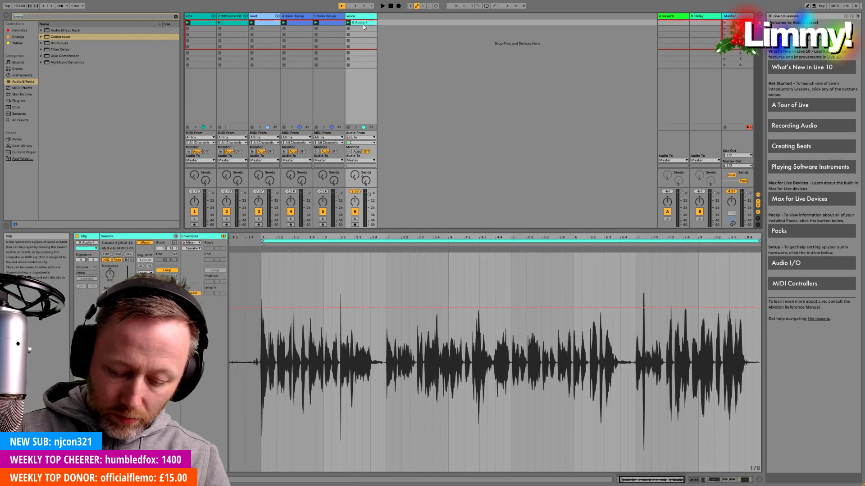
Start playback and add two Compressors in series to the Master track.
key("space")
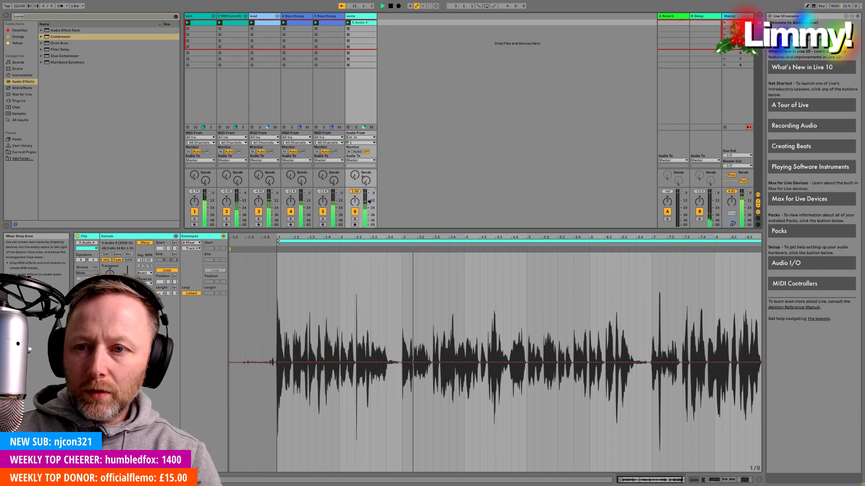
left_click(732, 21)
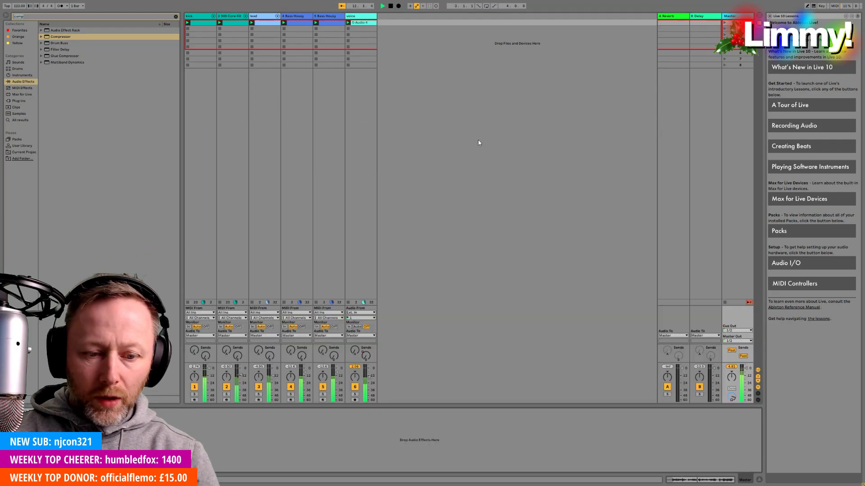
left_click(58, 37)
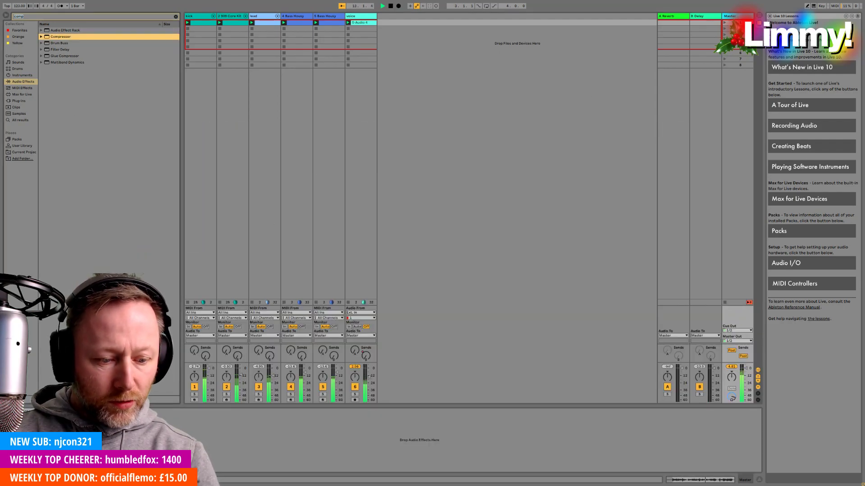
left_click_drag(57, 37, 155, 412)
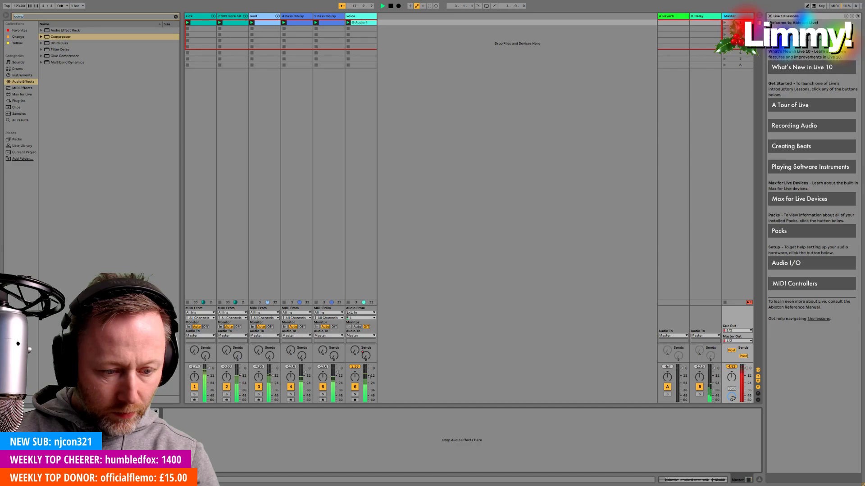
left_click_drag(59, 38, 157, 412)
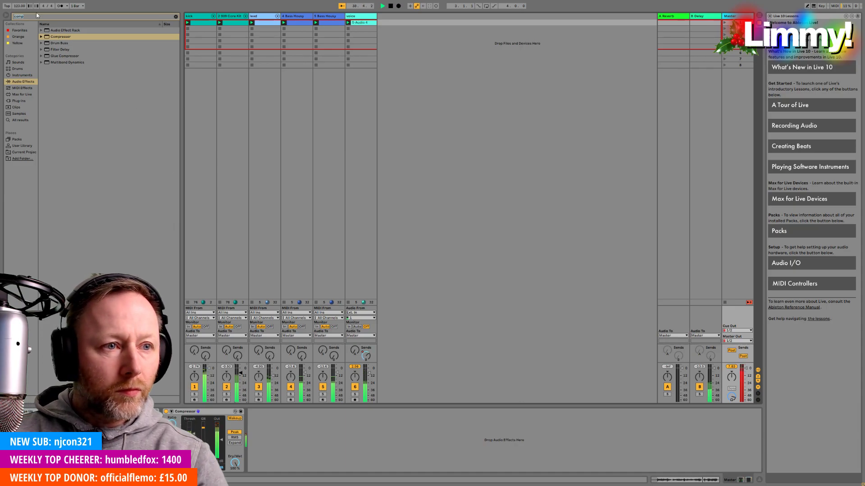
Add EQ Eight after the Master's Compressors, and shape its curve with slightly raised lows and highs and a shallow mid dip.
type("eq")
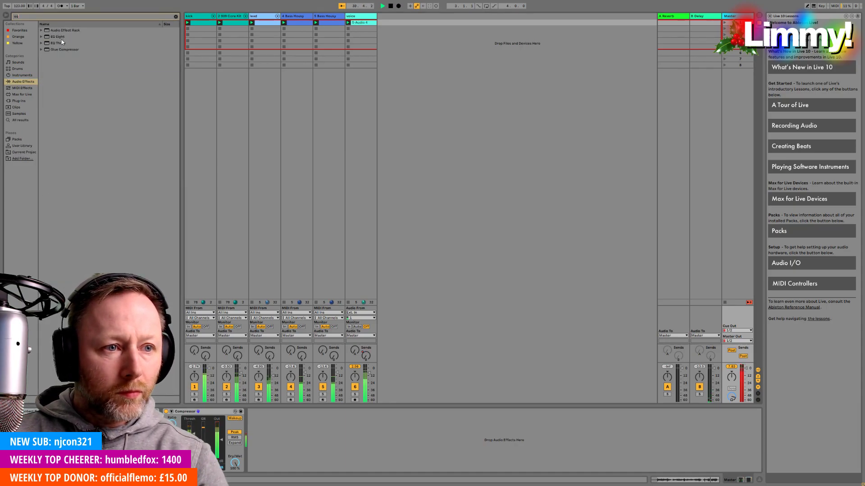
left_click_drag(56, 39, 285, 436)
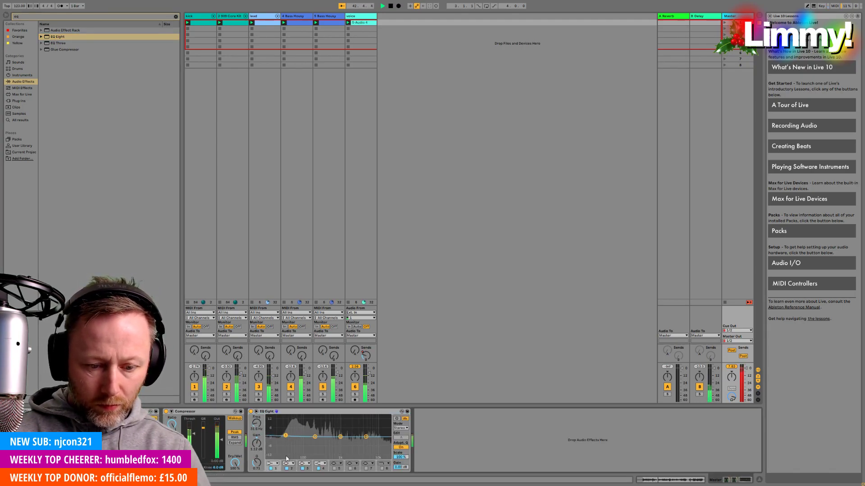
key("ctrl+z")
key("ctrl+z")
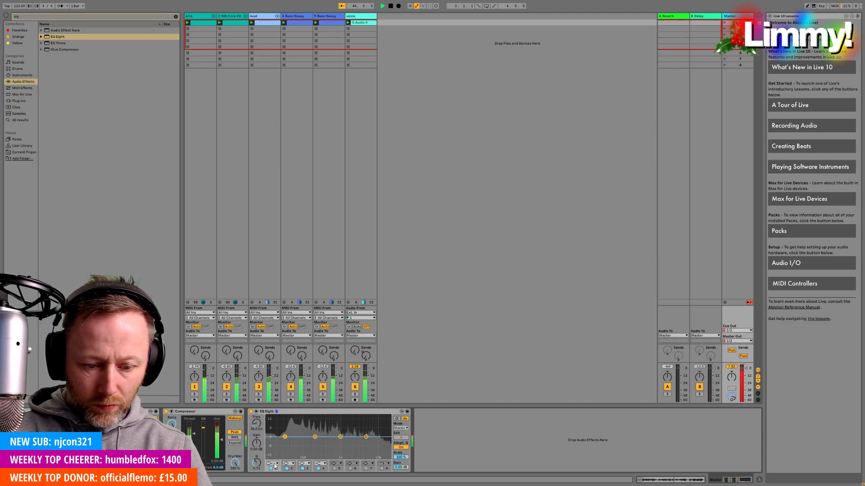
left_click_drag(285, 437, 329, 440)
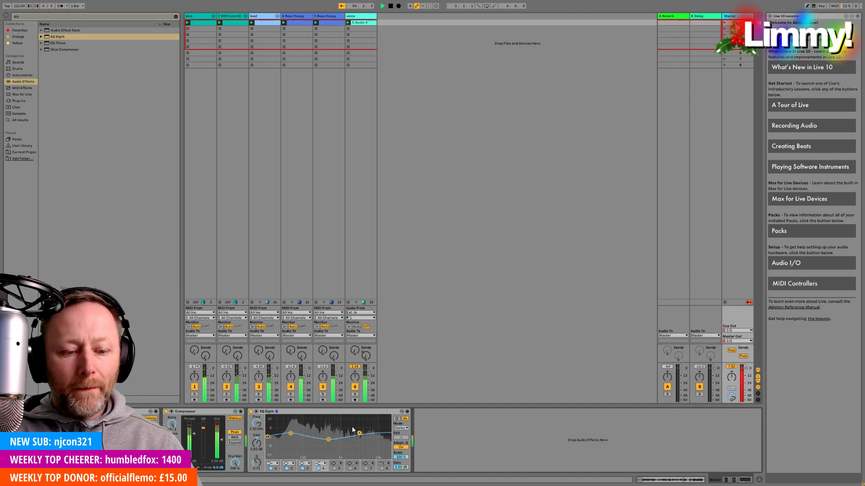
Search the audio effects for lim and add a Limiter after EQ Eight on the Master track.
left_click(58, 15)
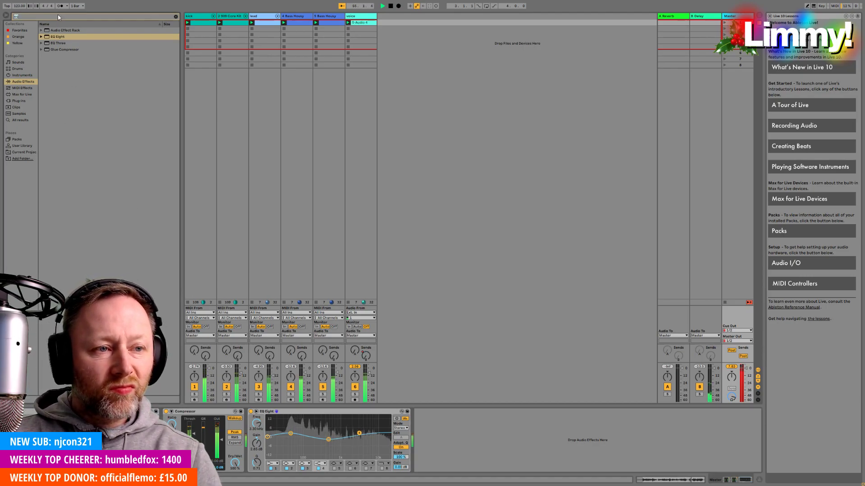
type("lim")
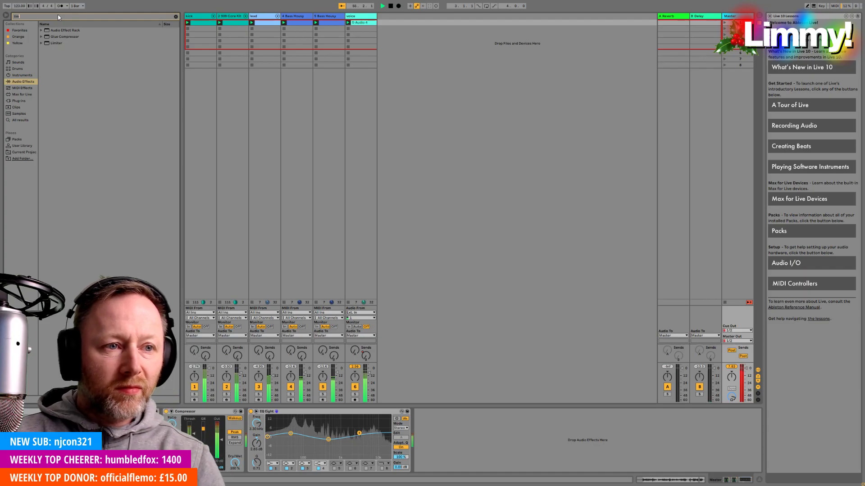
left_click_drag(61, 41, 437, 428)
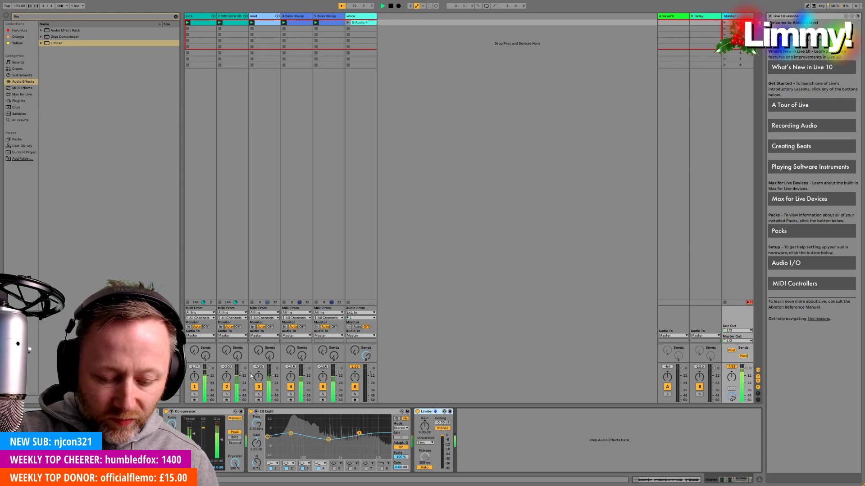
Stop the playing clips on the individual tracks and relaunch the voice clip on its own.
key("Right")
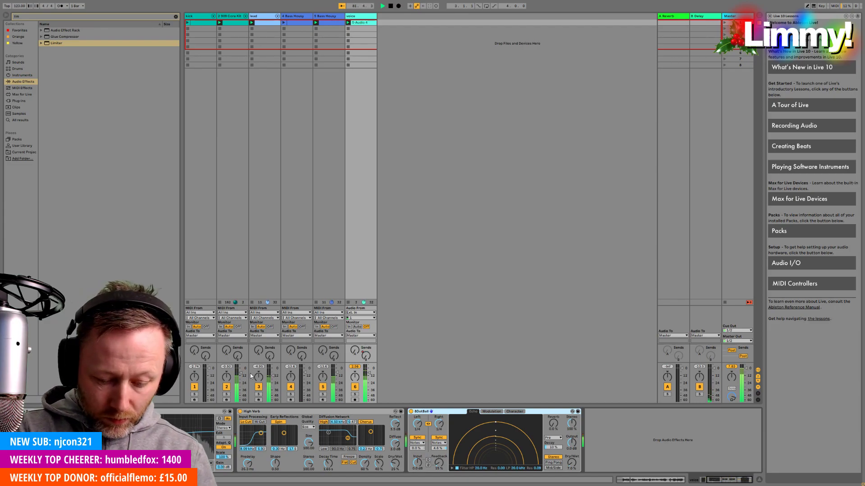
key("Left")
key("Left")
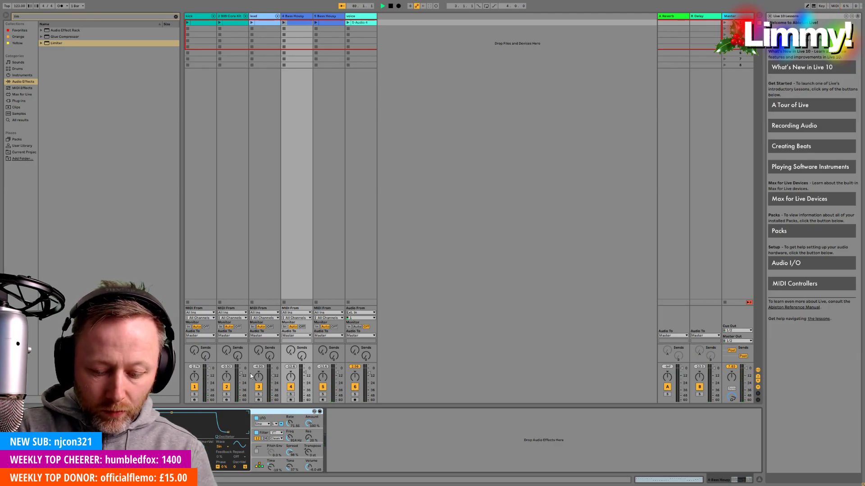
key("Right")
key("Right")
key("Return")
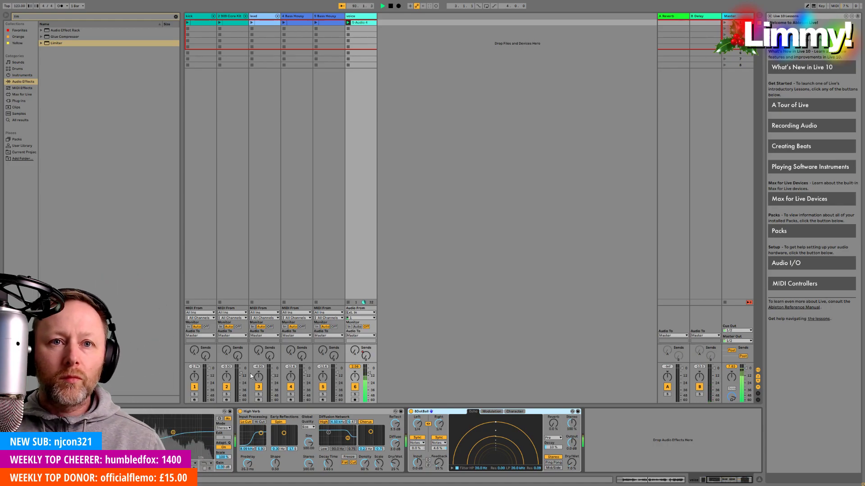
Launch the kick clip under the voice, and bring in the 909 Core Kit and both bass clips with the voice stopped.
key("Left")
key("Left")
key("Left")
key("Left")
key("Left")
key("Return")
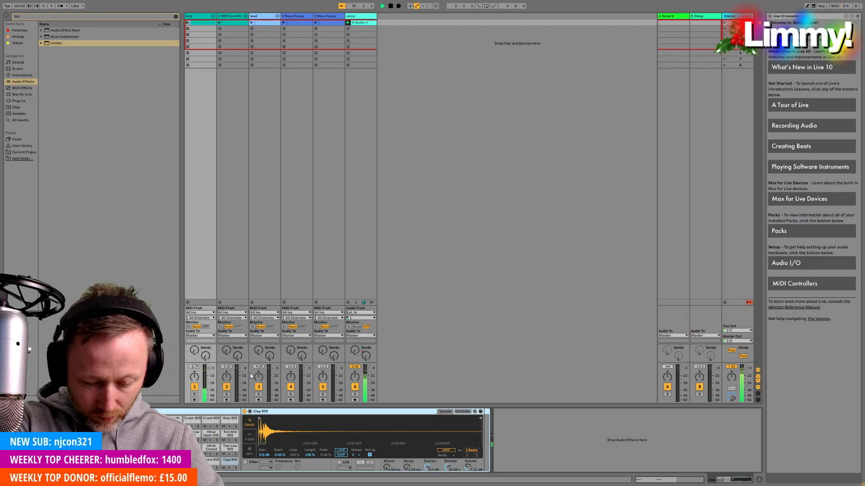
key("Right")
key("Right")
key("Right")
key("Right")
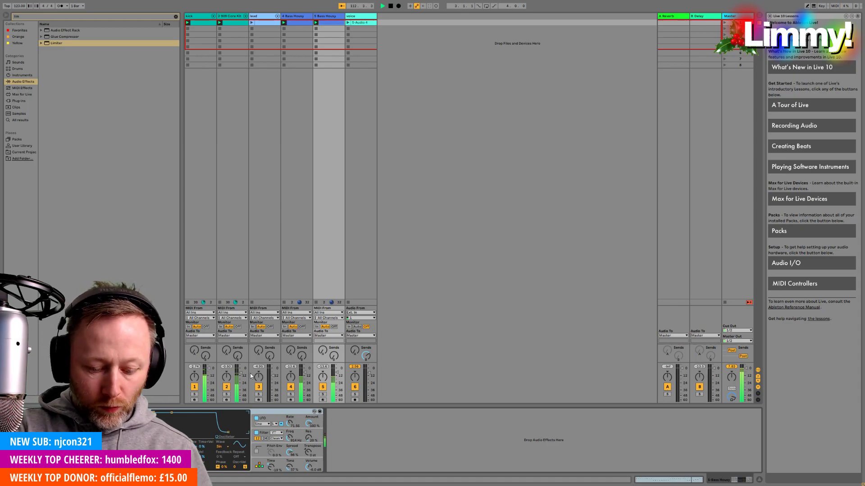
Drop the kick clip out briefly, and bring it back together with the lead clip.
key("Left")
key("Left")
key("Left")
key("Left")
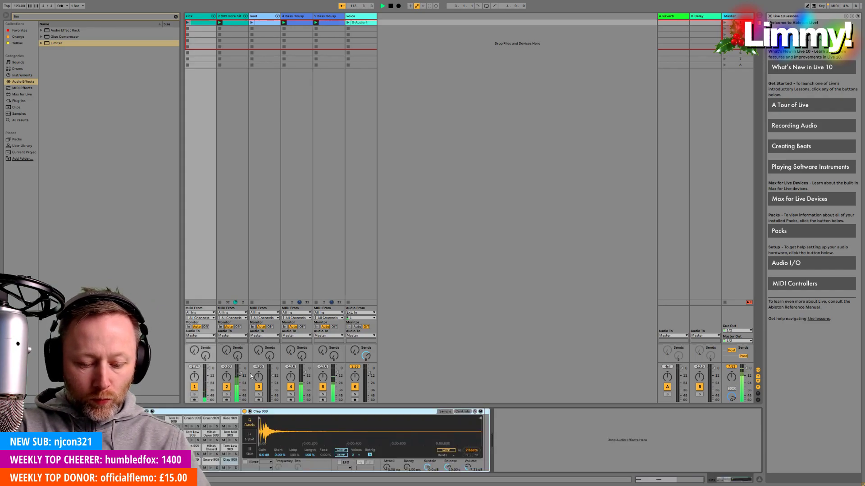
key("Right")
key("Right")
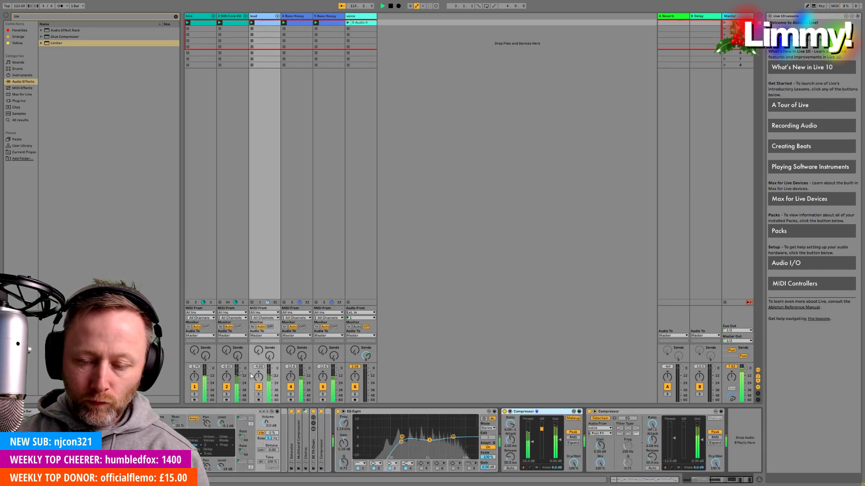